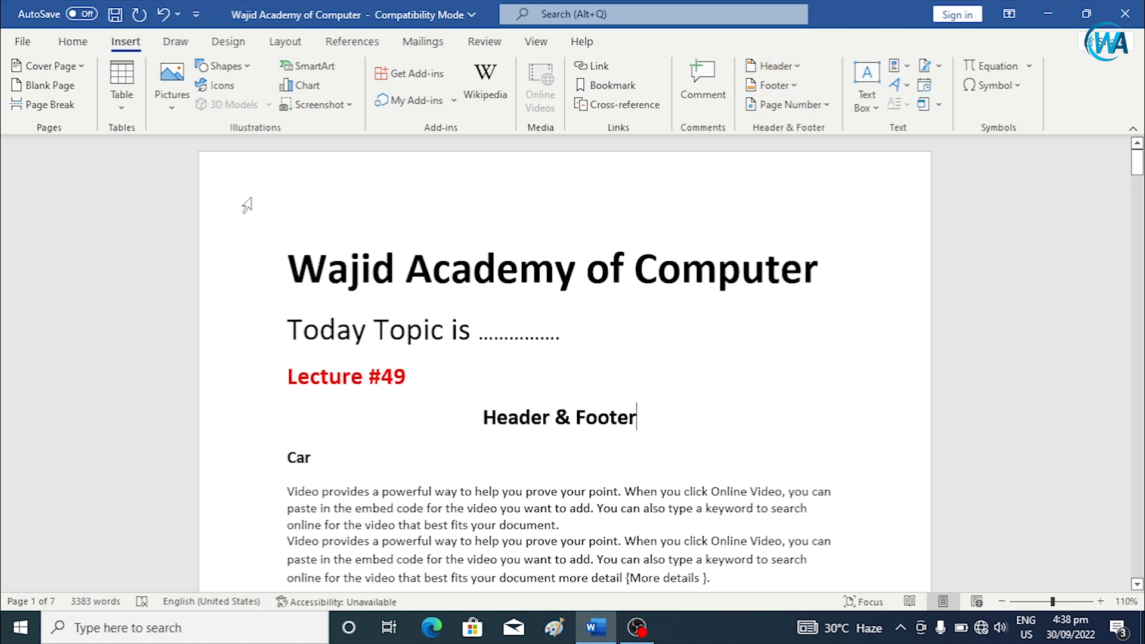
Step: Examine the empty margin areas at the top and bottom of the first two pages
click(254, 234)
click(429, 377)
scroll(457, 526, down, 9)
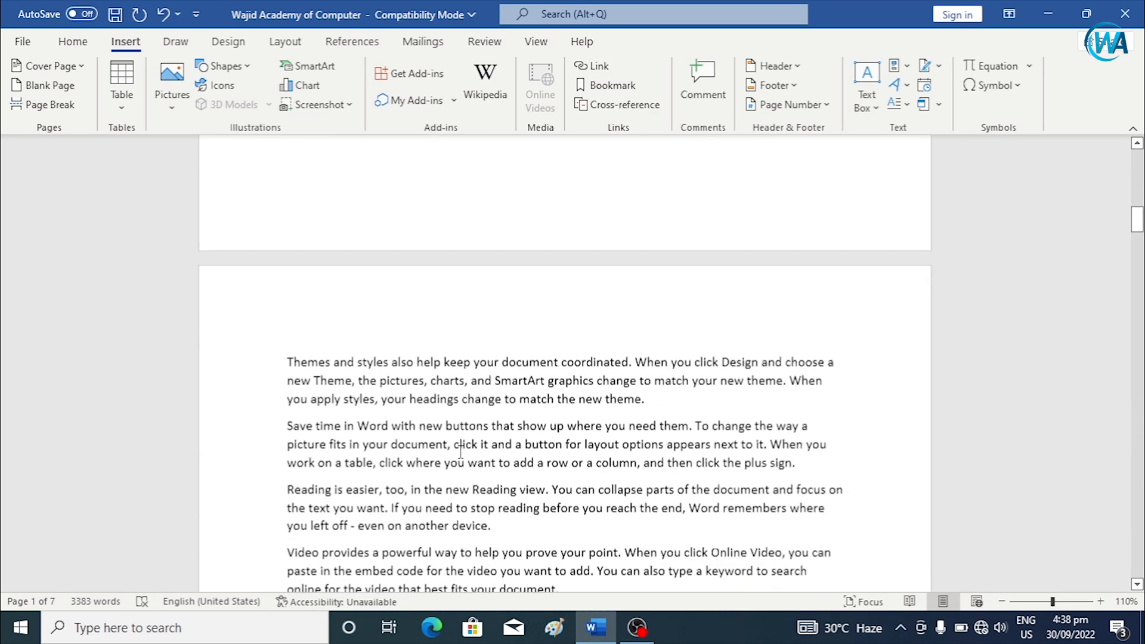
click(300, 306)
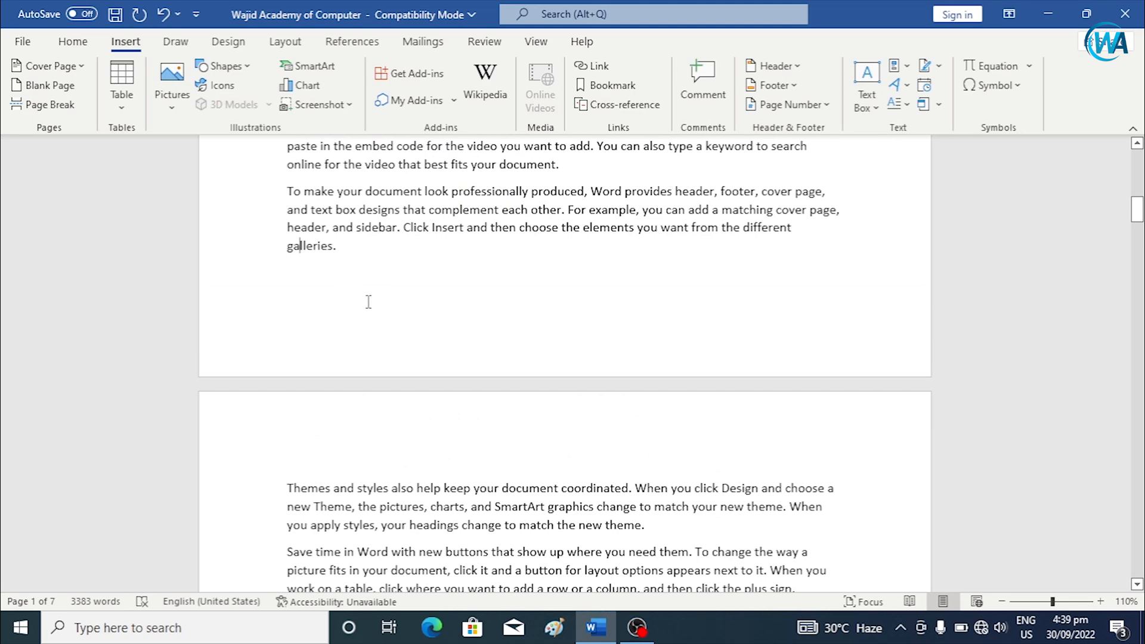
click(359, 257)
scroll(404, 309, up, 10)
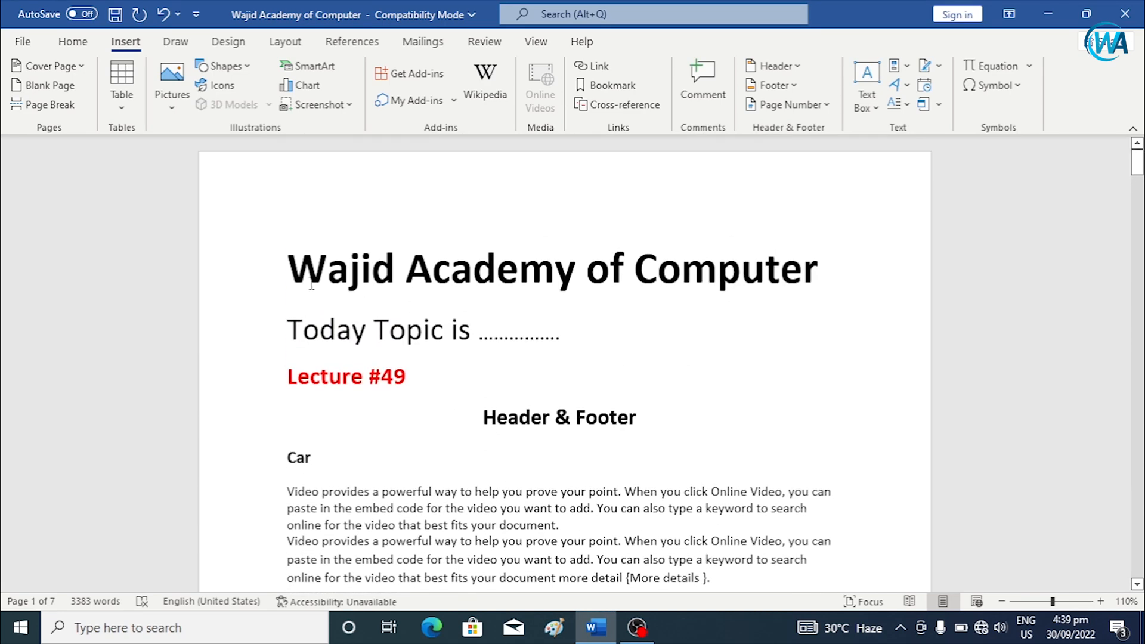
Step: Insert the built-in Blank header starting from the first page
click(283, 263)
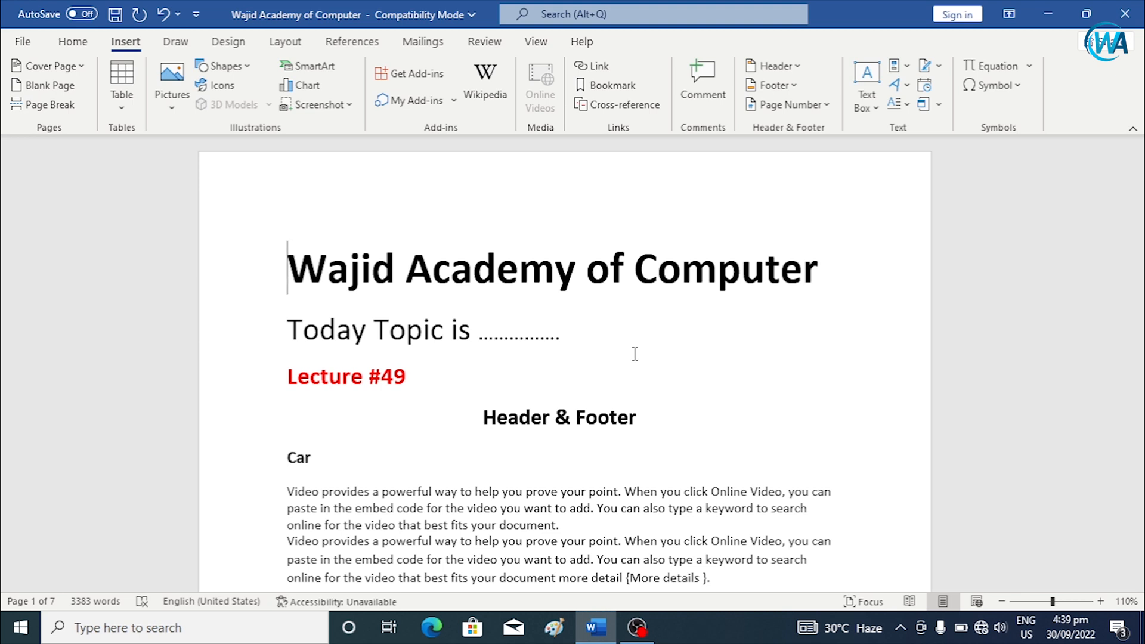
click(786, 66)
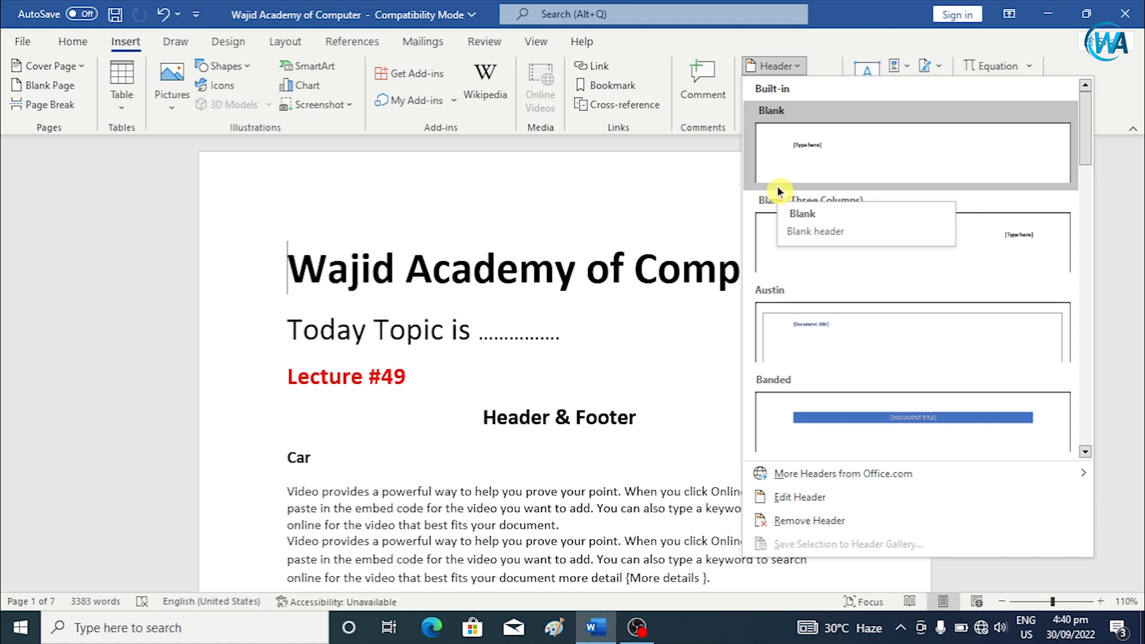
click(892, 163)
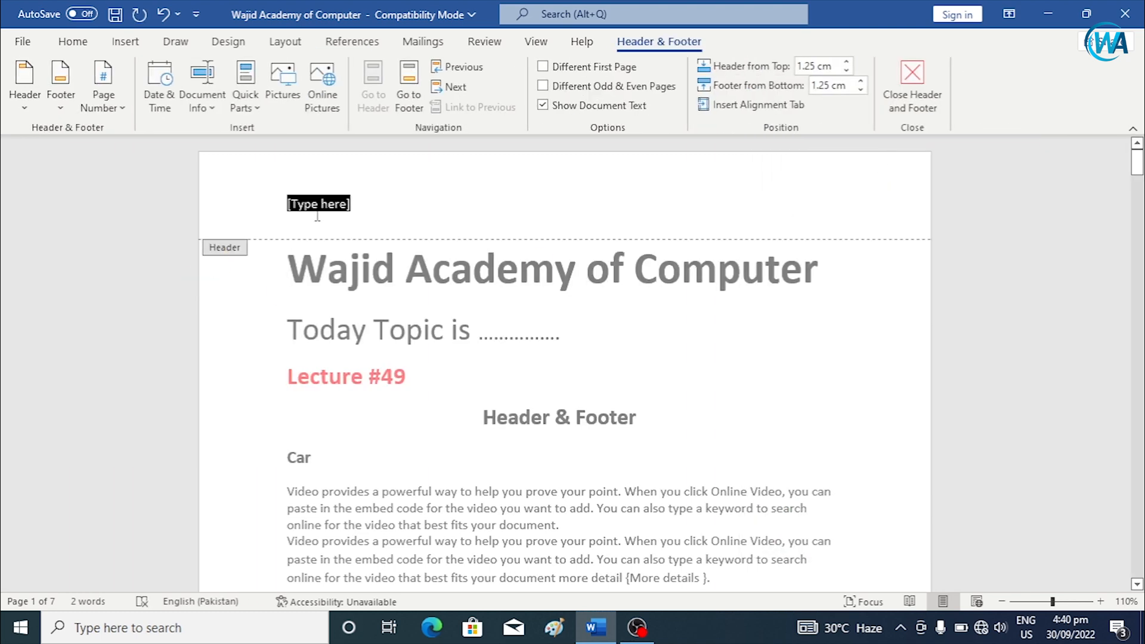
Step: Examine the header and footer areas on the first page and the header placeholder on the second page
scroll(470, 483, down, 10)
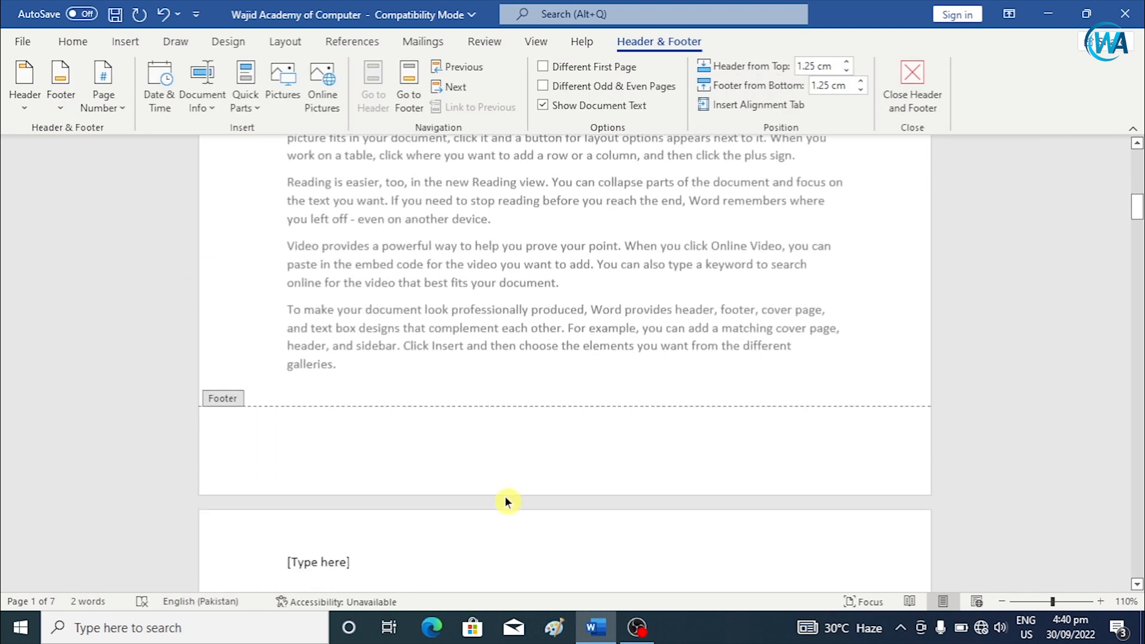
scroll(505, 495, down, 3)
scroll(409, 443, up, 12)
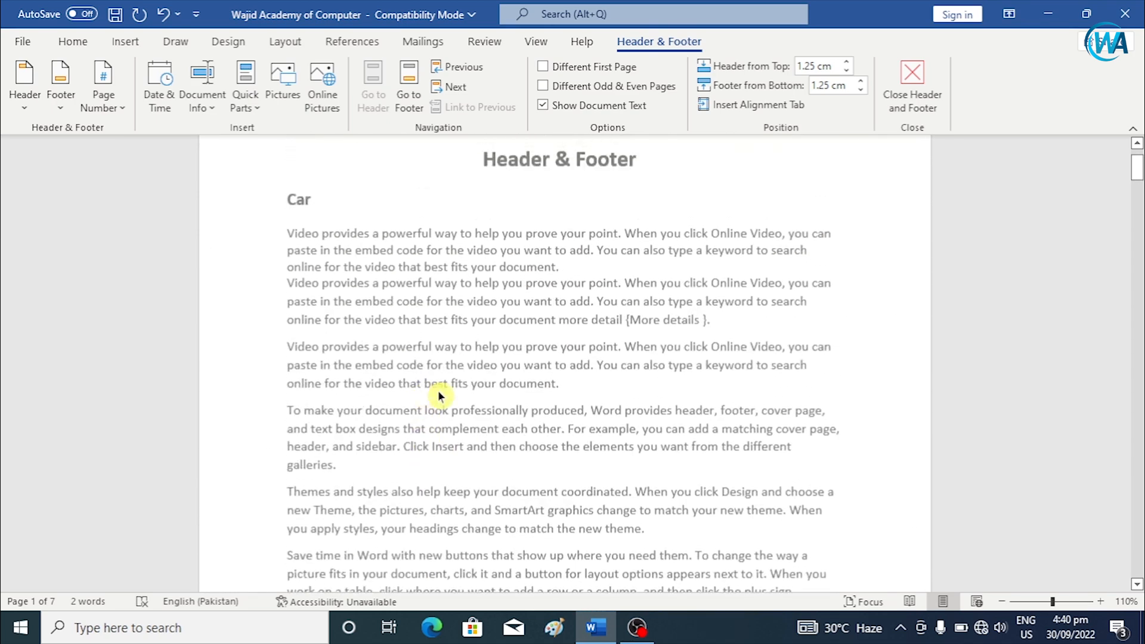
scroll(437, 396, up, 4)
scroll(433, 430, down, 5)
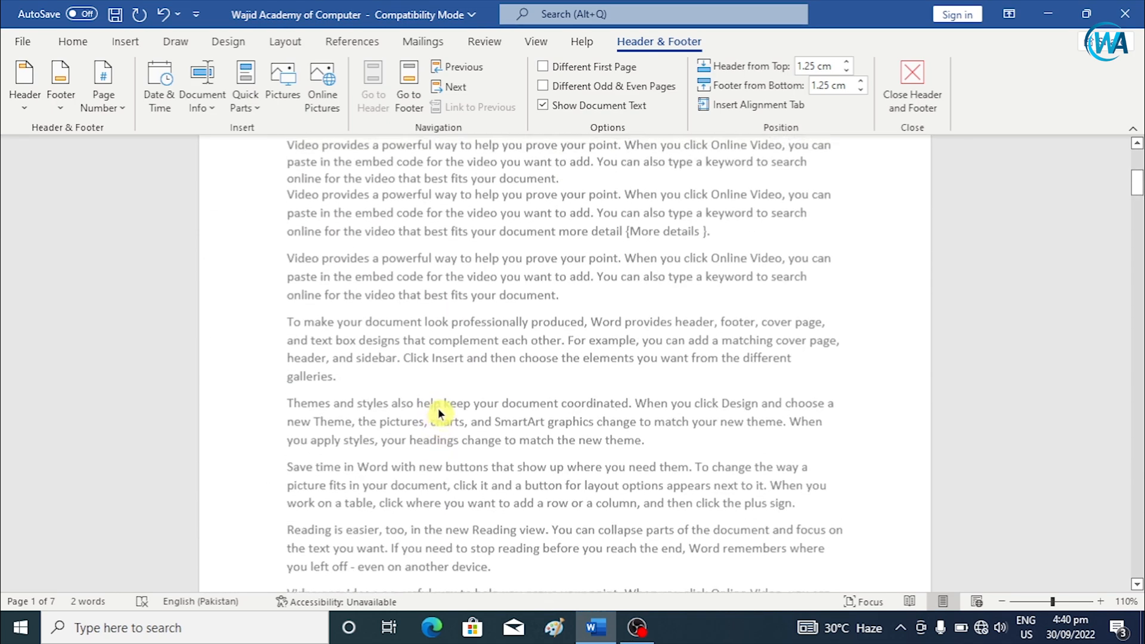
scroll(438, 408, up, 4)
scroll(438, 346, down, 9)
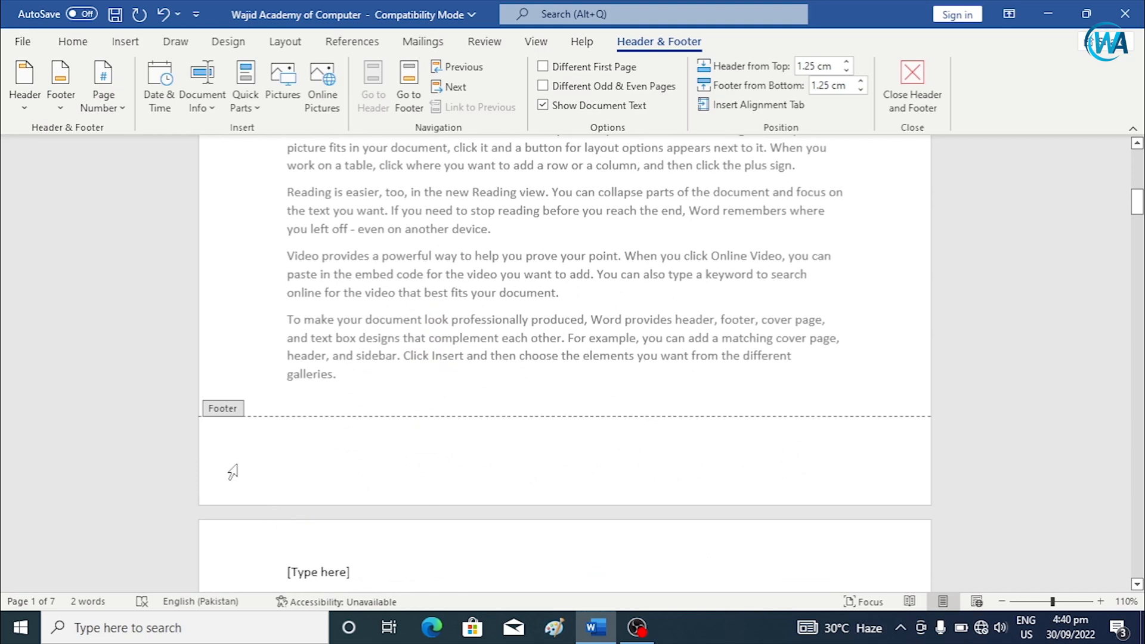
scroll(365, 463, up, 10)
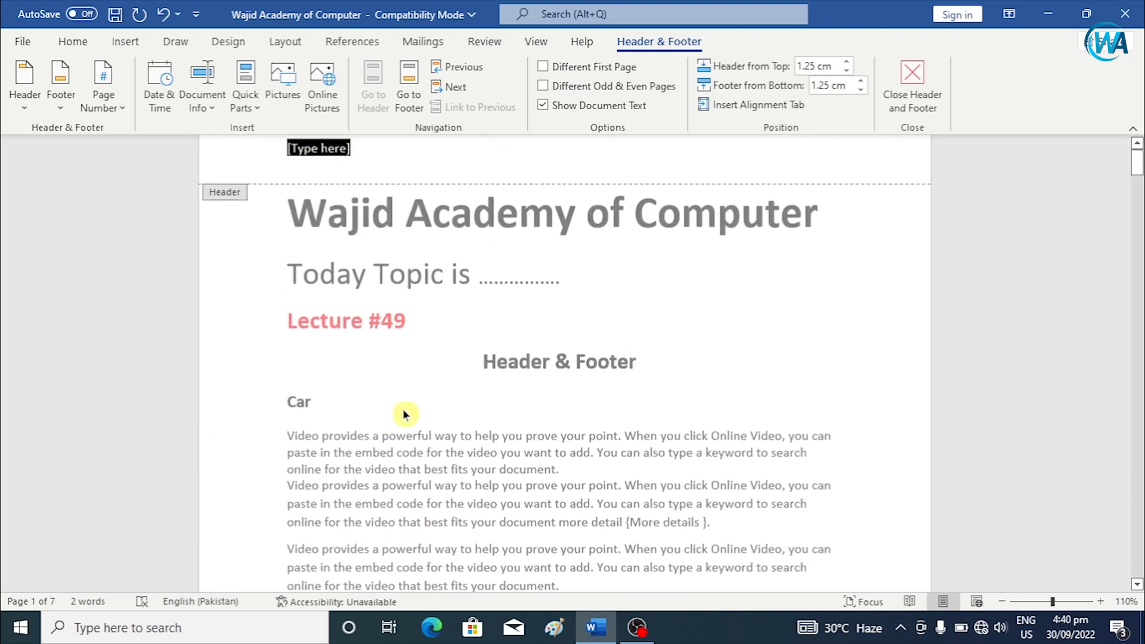
scroll(404, 414, up, 1)
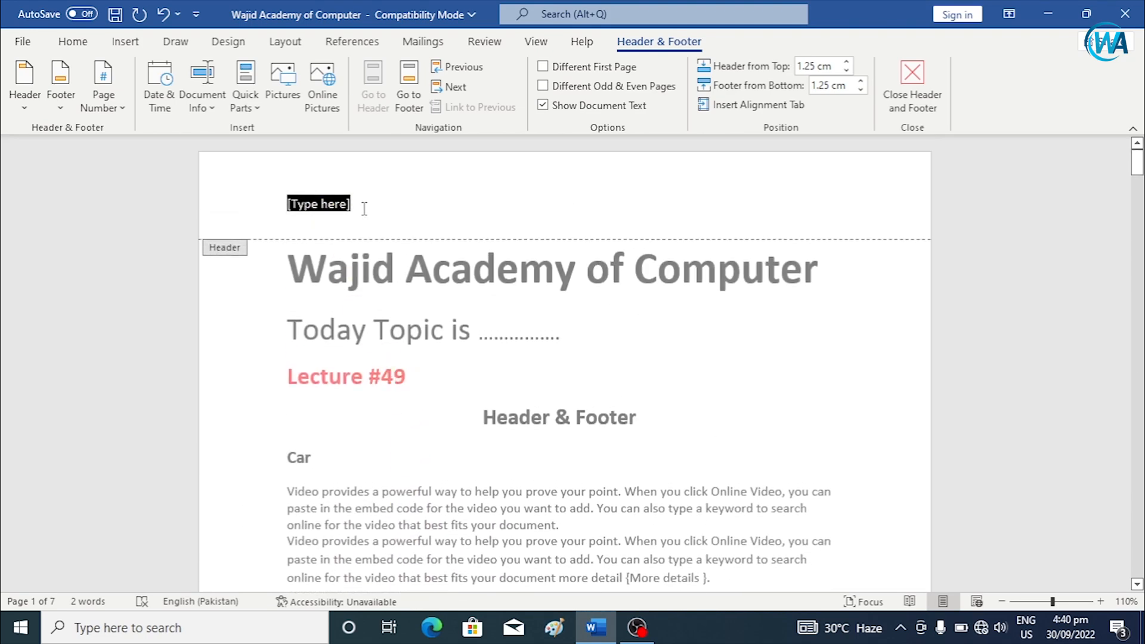
Step: Replace the header placeholder with the text "Wajid Academy" and return to the document body
key(Delete)
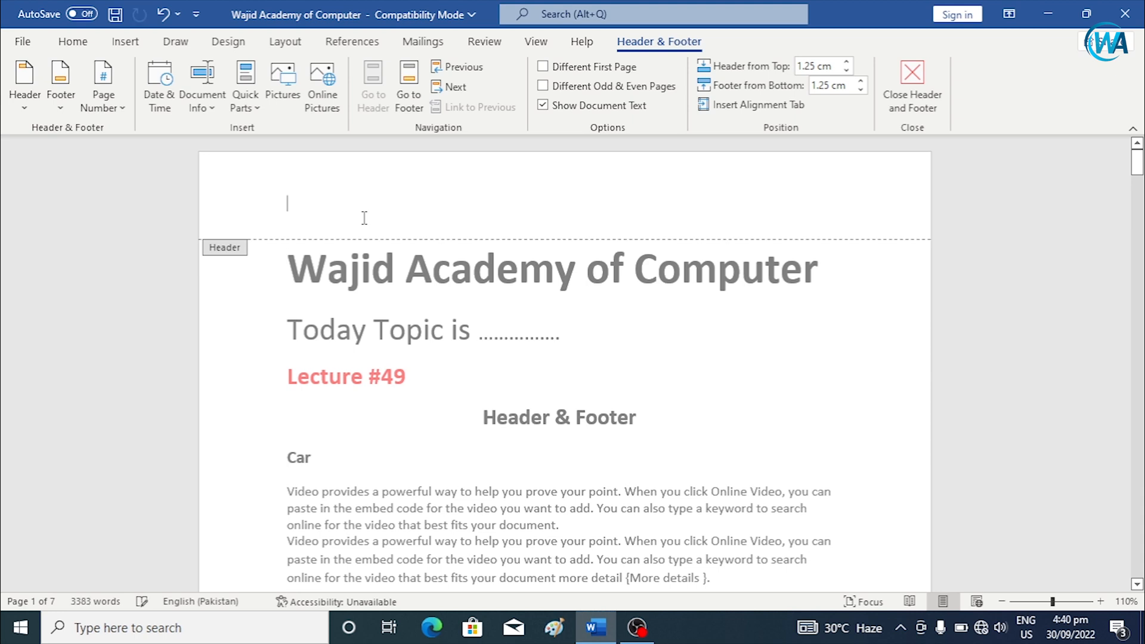
text(Wajid )
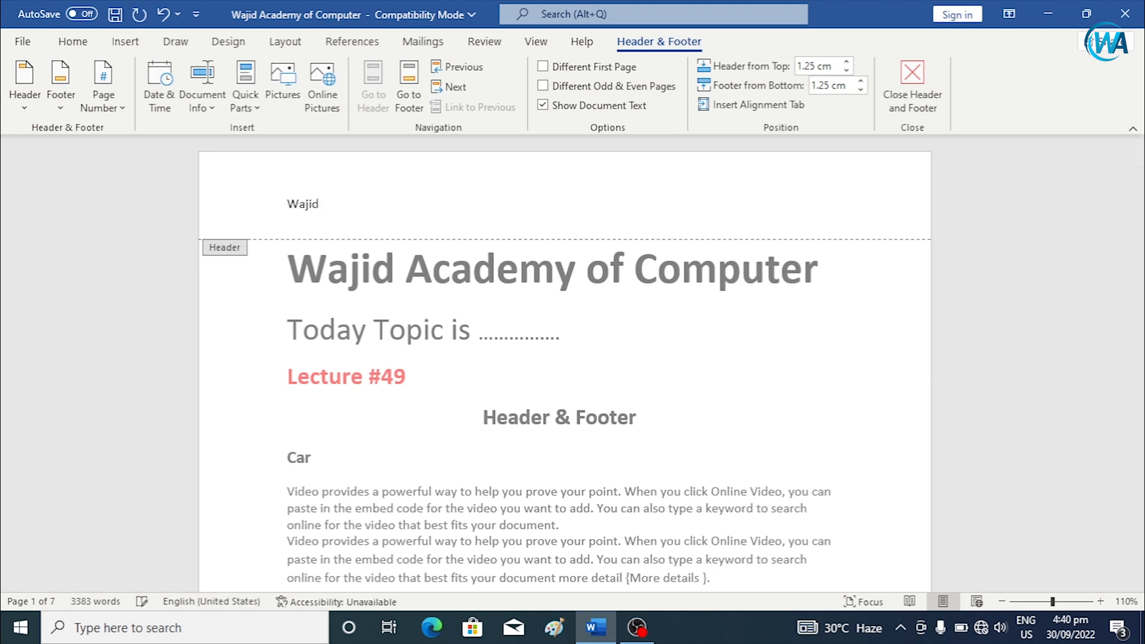
text(a)
key(BackSpace)
text(\)
key(BackSpace)
text(Academy)
scroll(370, 261, down, 8)
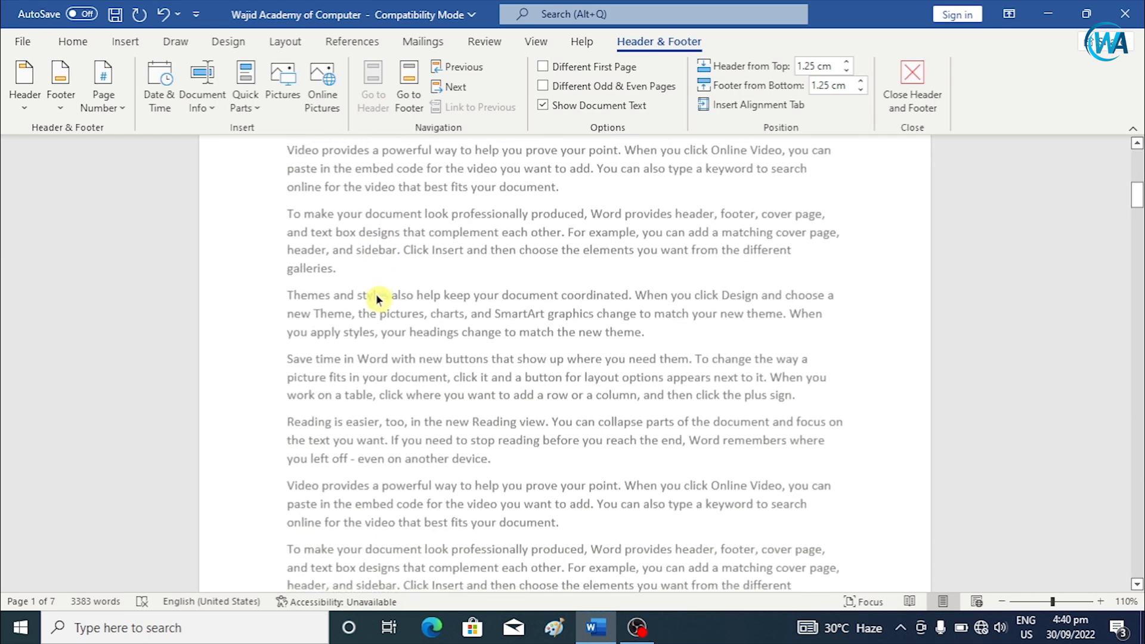
scroll(376, 294, up, 10)
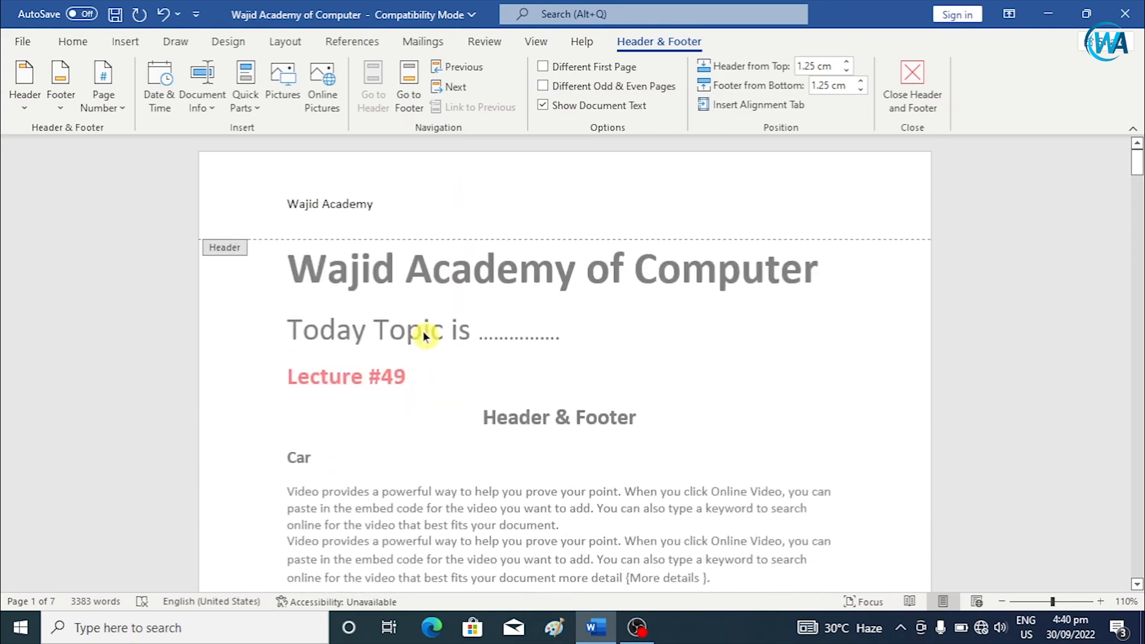
double_click(423, 336)
Step: Check the header on the following pages through to the last page, and return to the first page
scroll(423, 358, down, 9)
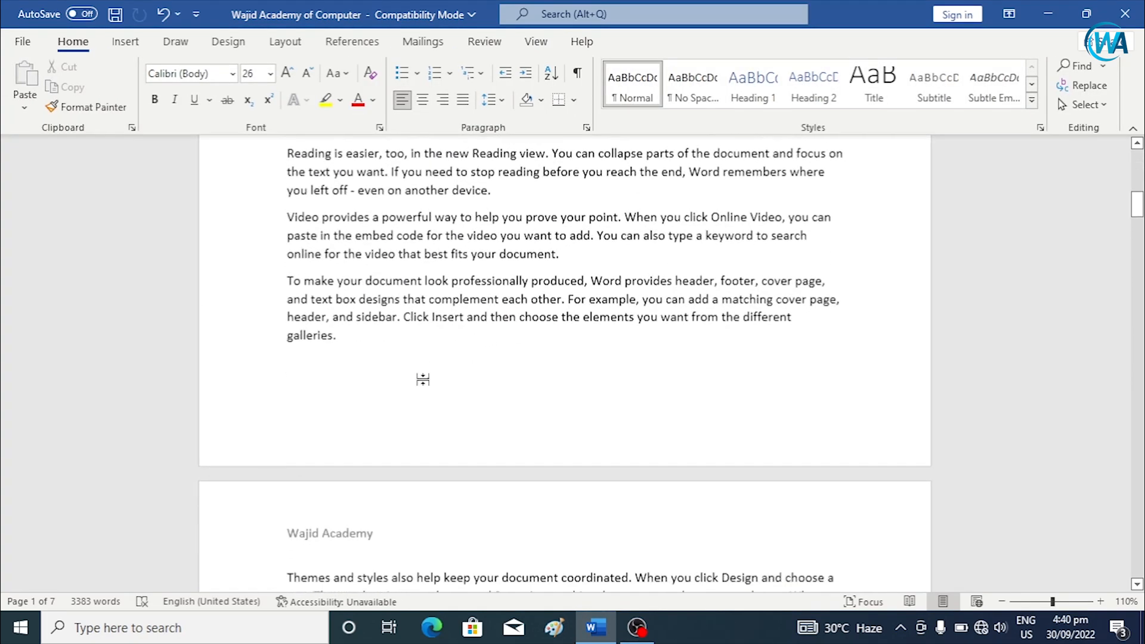
scroll(358, 357, down, 4)
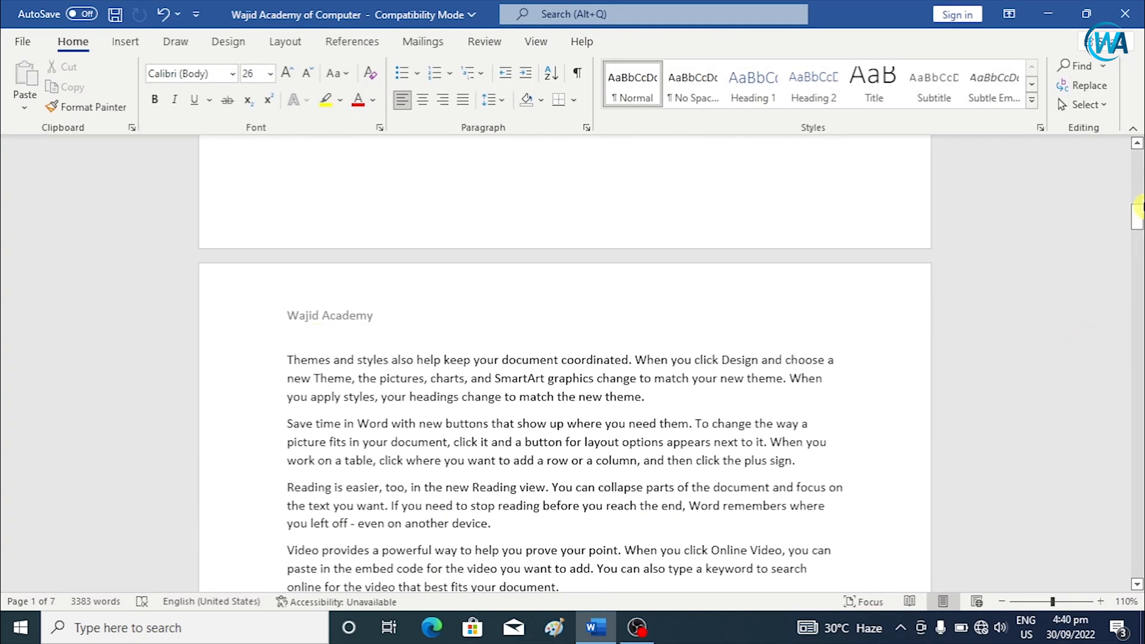
drag(1137, 206, 1133, 548)
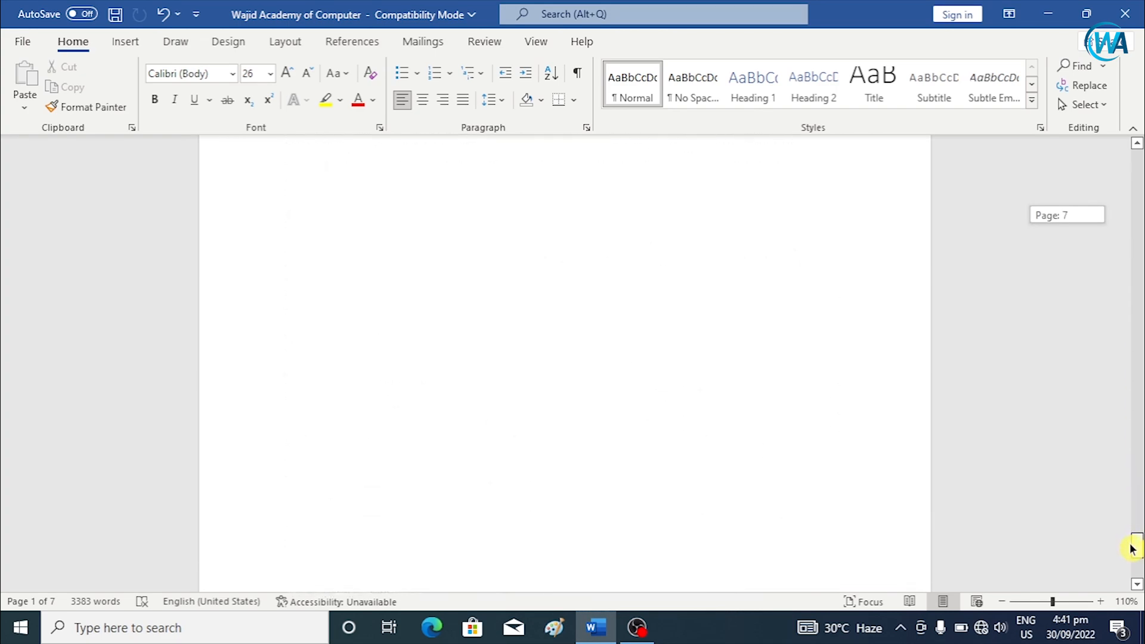
click(429, 366)
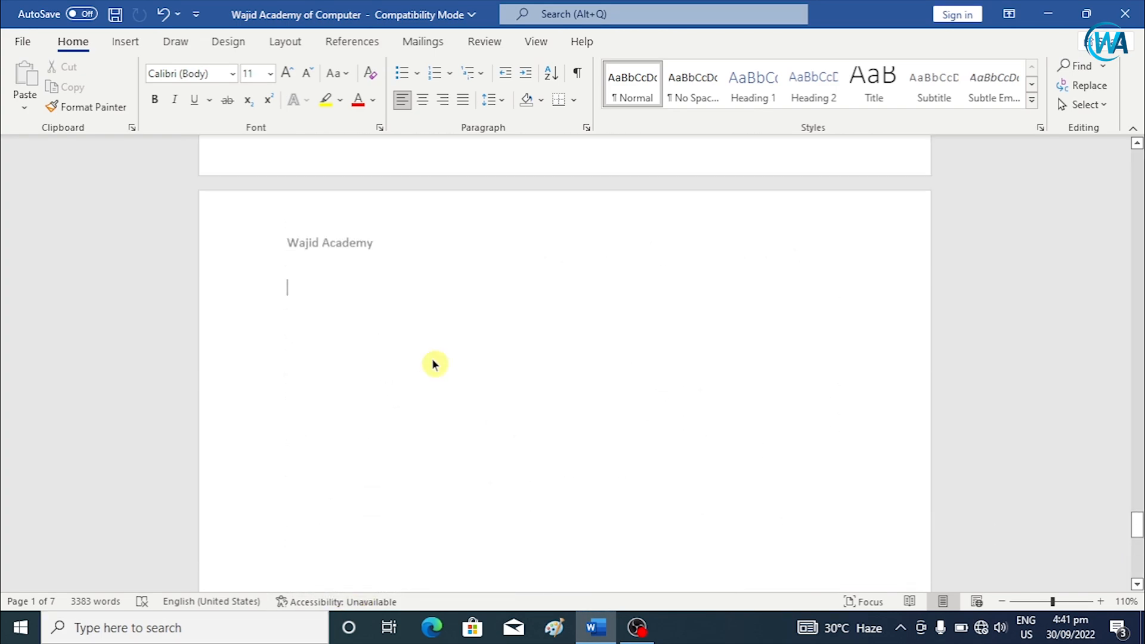
scroll(433, 364, up, 9)
scroll(429, 357, down, 7)
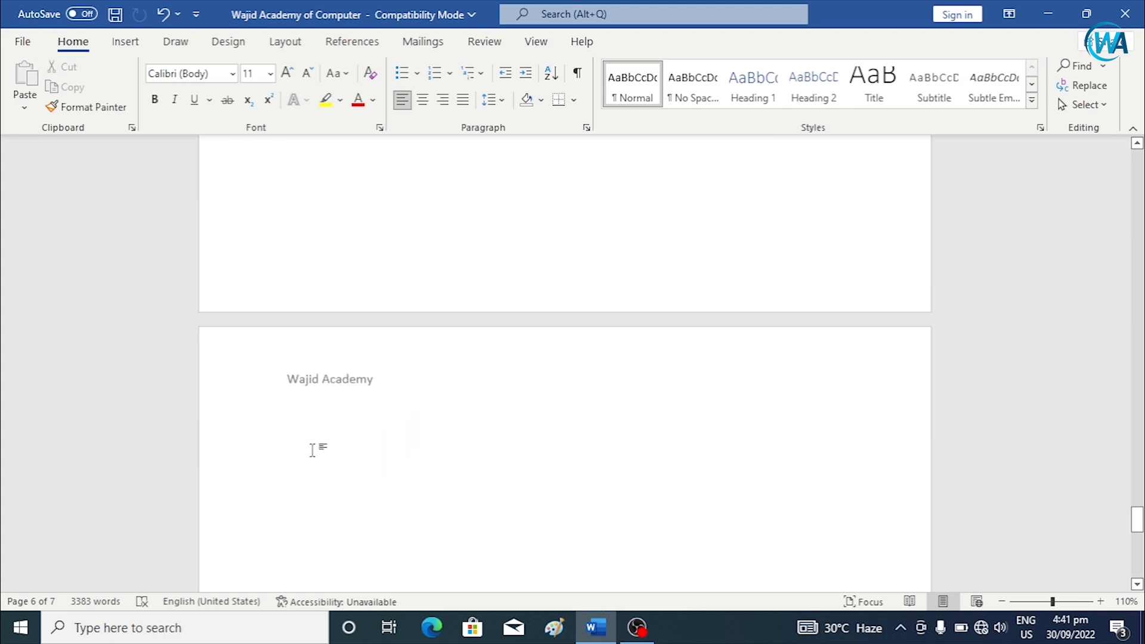
scroll(329, 431, up, 12)
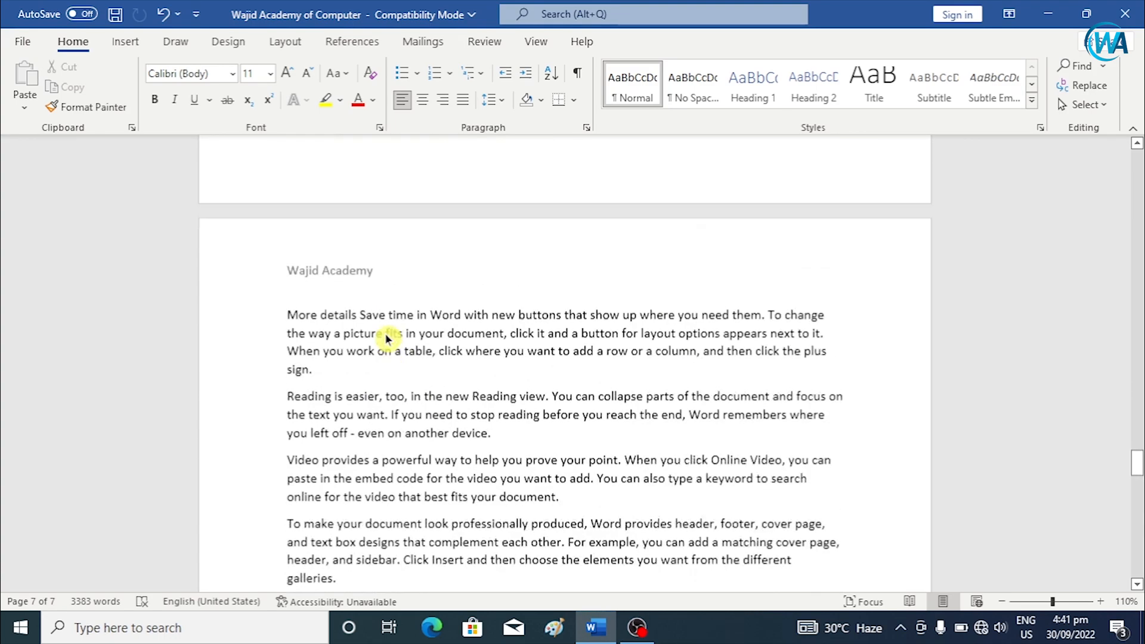
scroll(386, 339, up, 1)
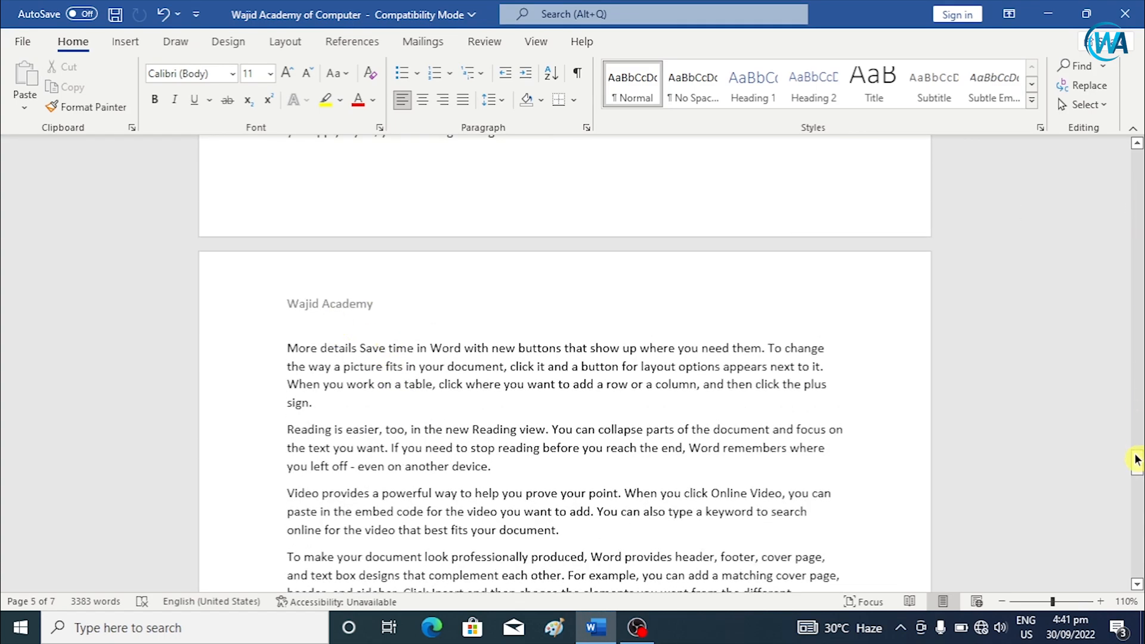
drag(1136, 459, 1136, 166)
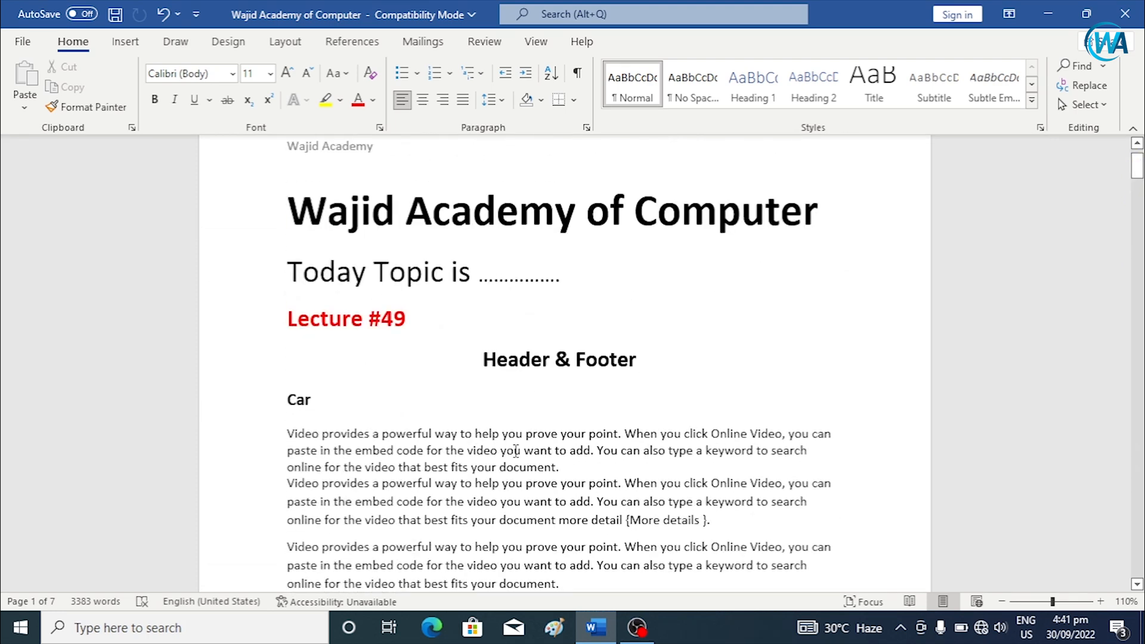
scroll(508, 386, up, 2)
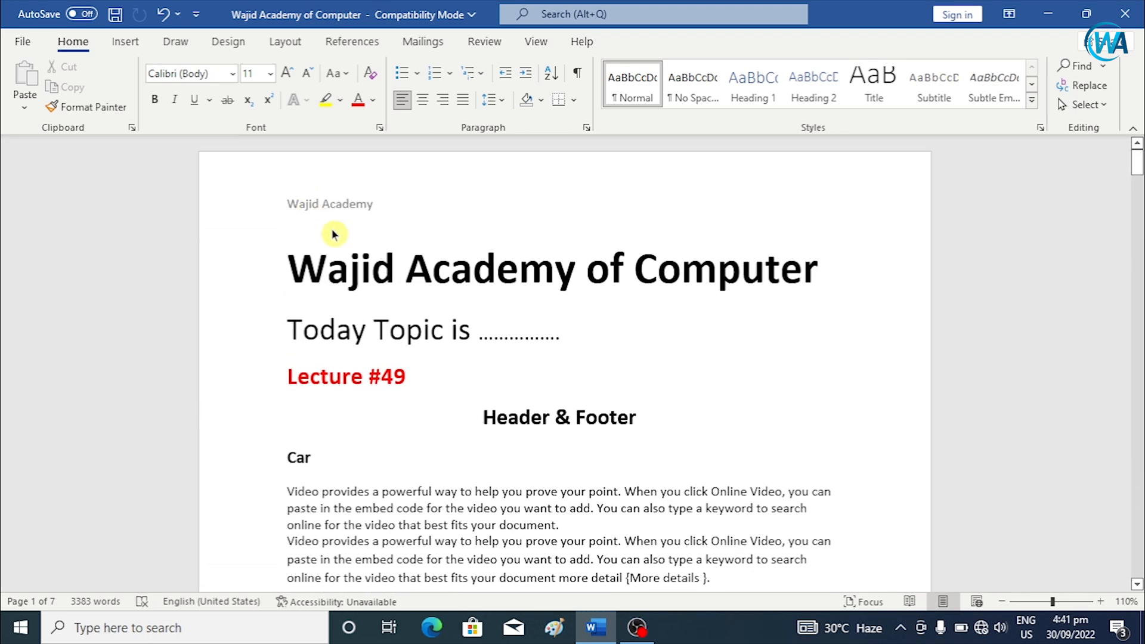
Step: Open the first page's header for editing and go back to the body text
double_click(344, 213)
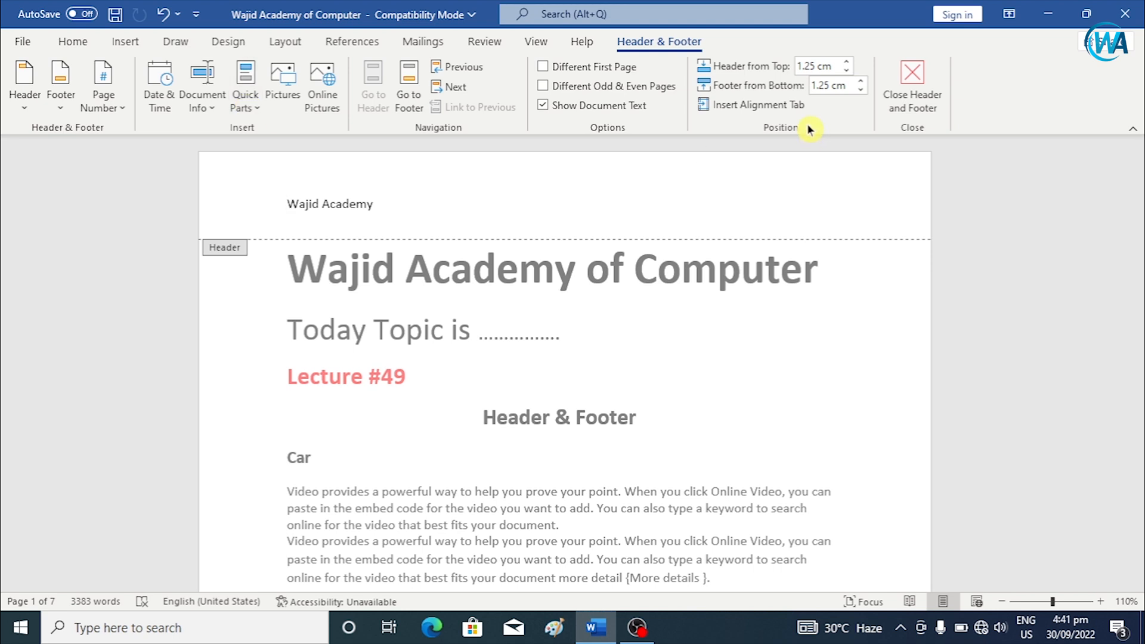
double_click(666, 338)
triple_click(667, 338)
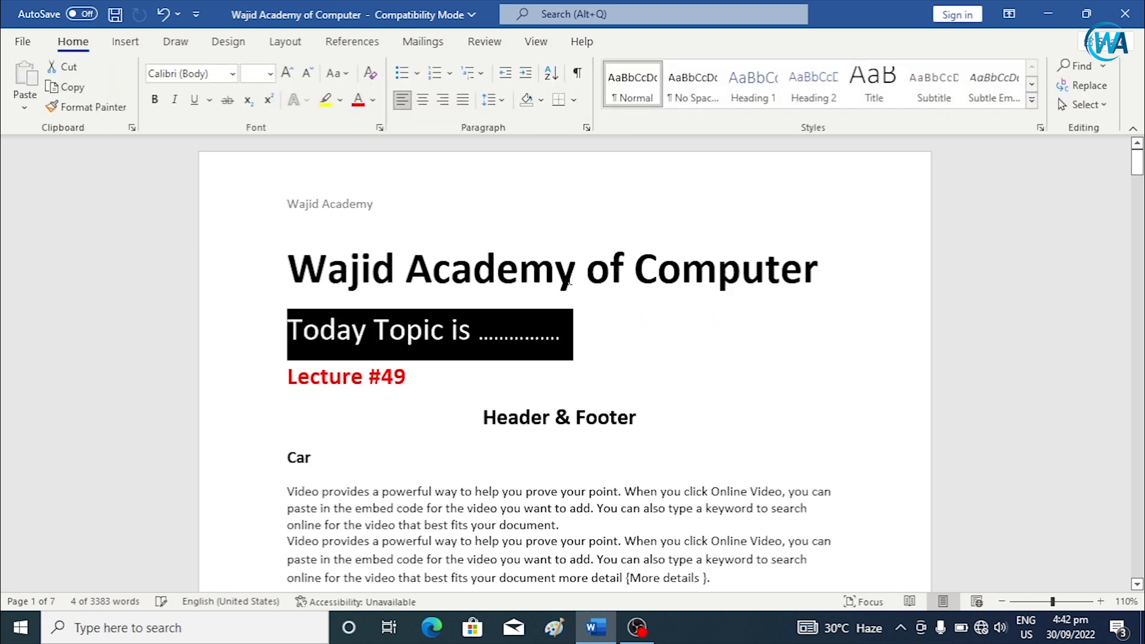
click(569, 281)
Step: Reopen the header for editing and delete its text "Wajid Academy"
double_click(340, 205)
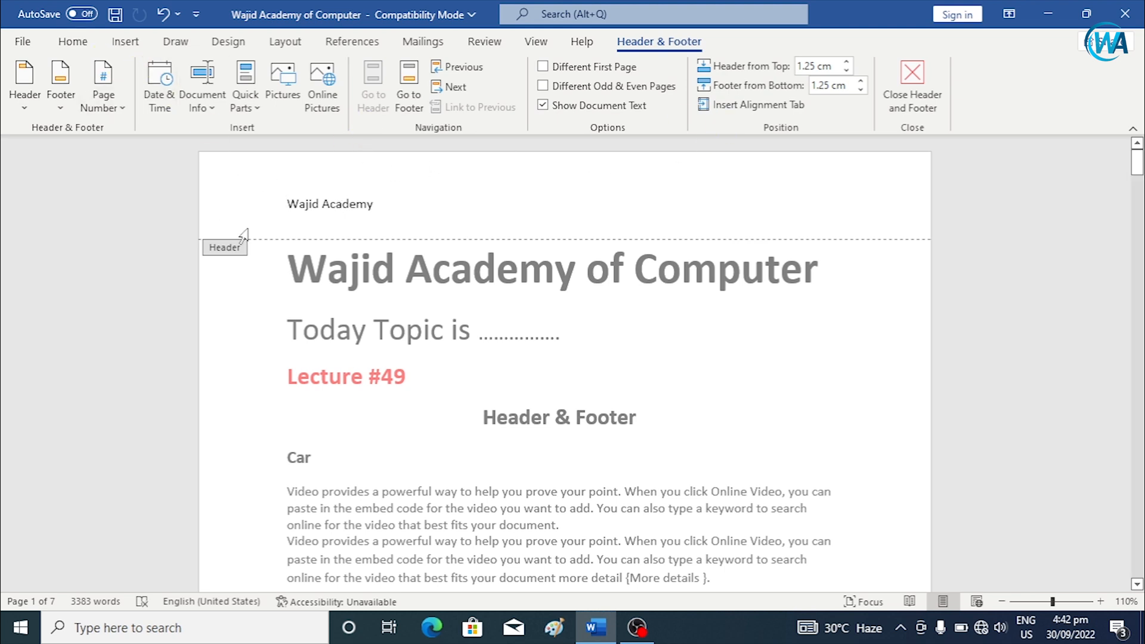
click(87, 46)
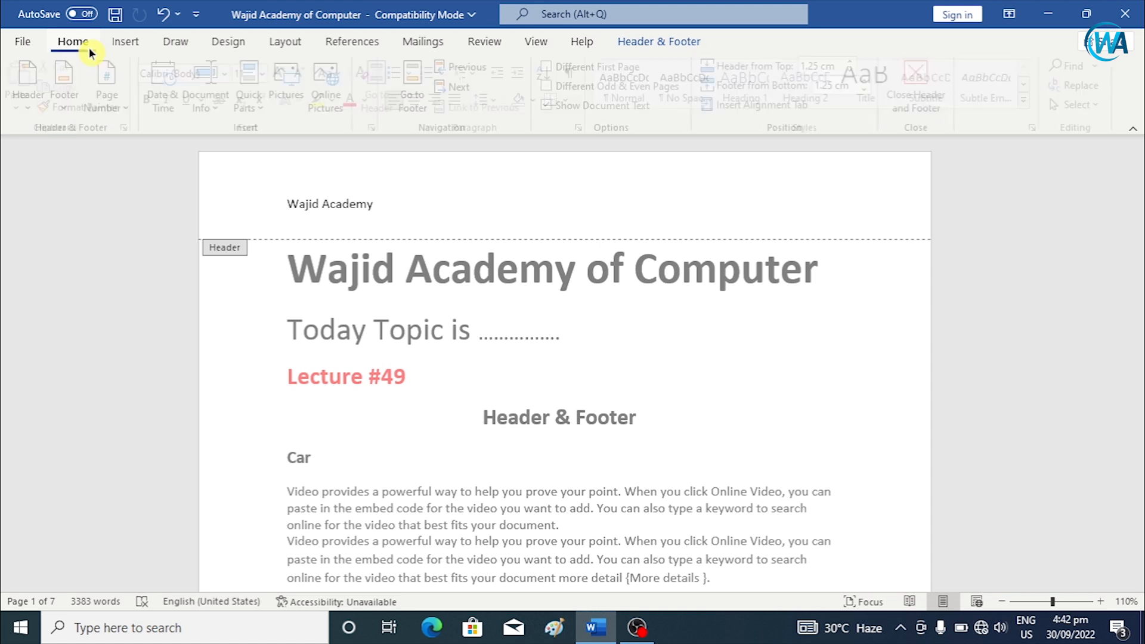
click(112, 46)
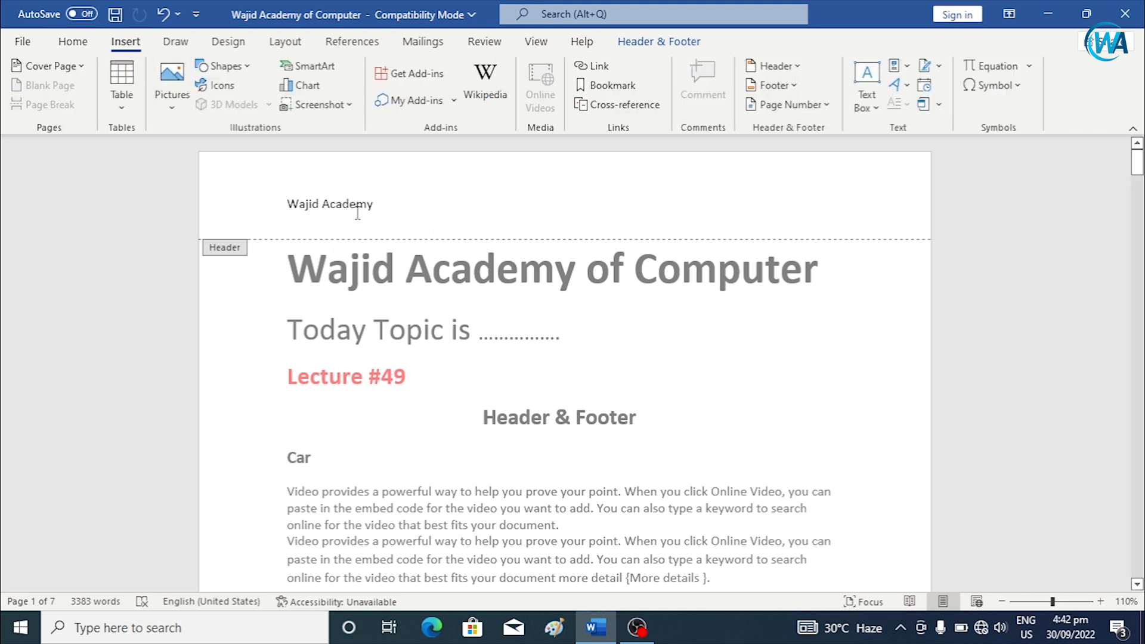
drag(375, 205, 289, 205)
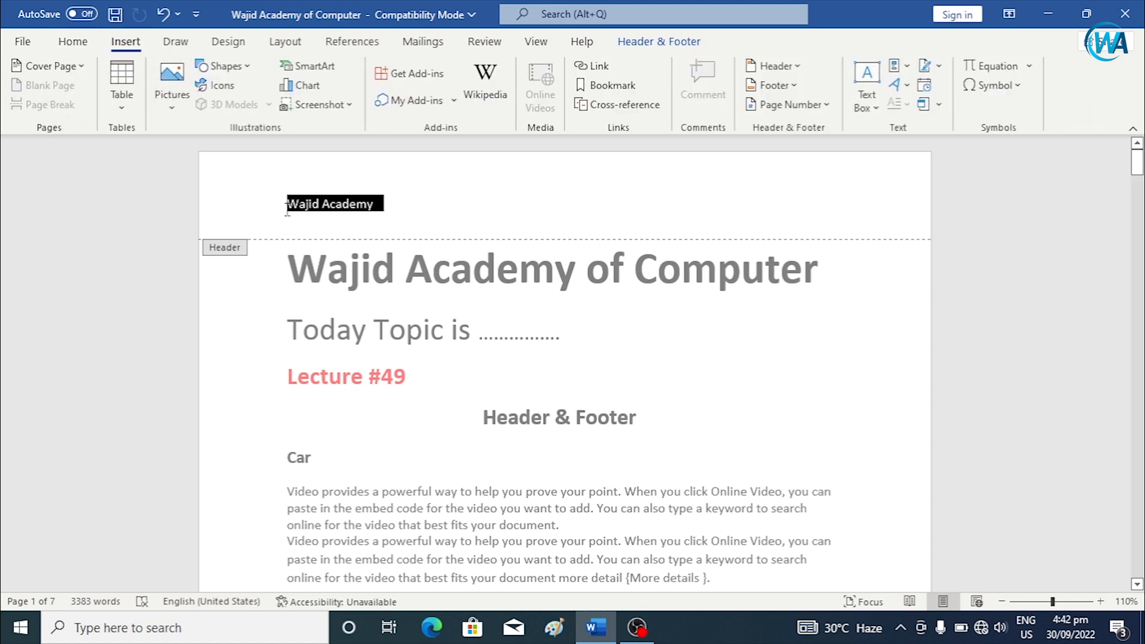
double_click(468, 218)
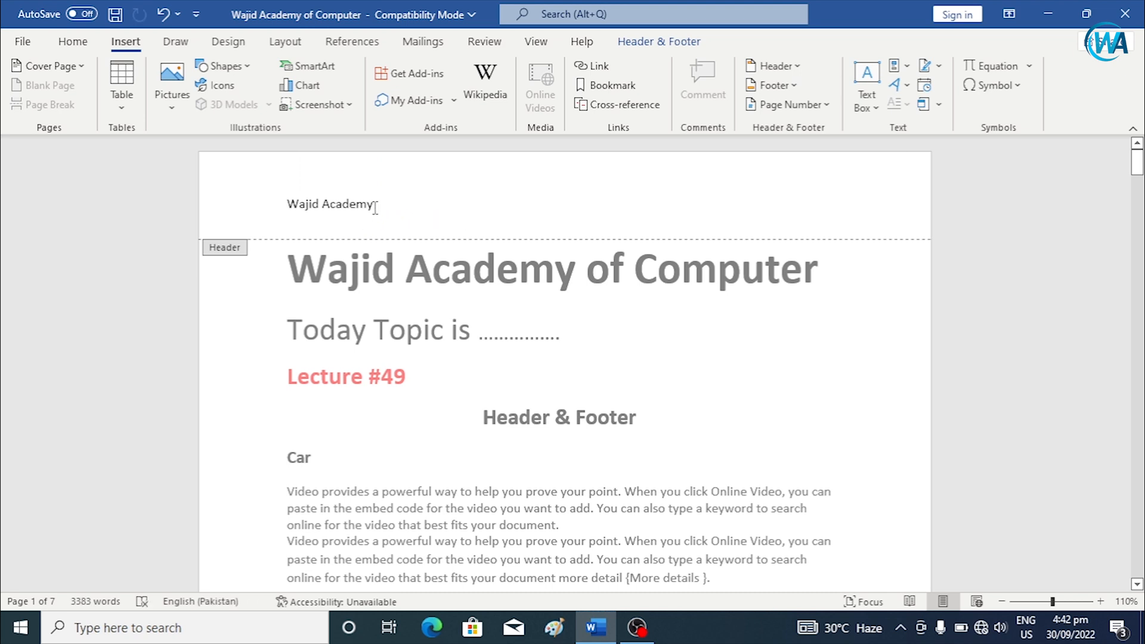
drag(378, 204, 290, 206)
double_click(298, 204)
click(385, 205)
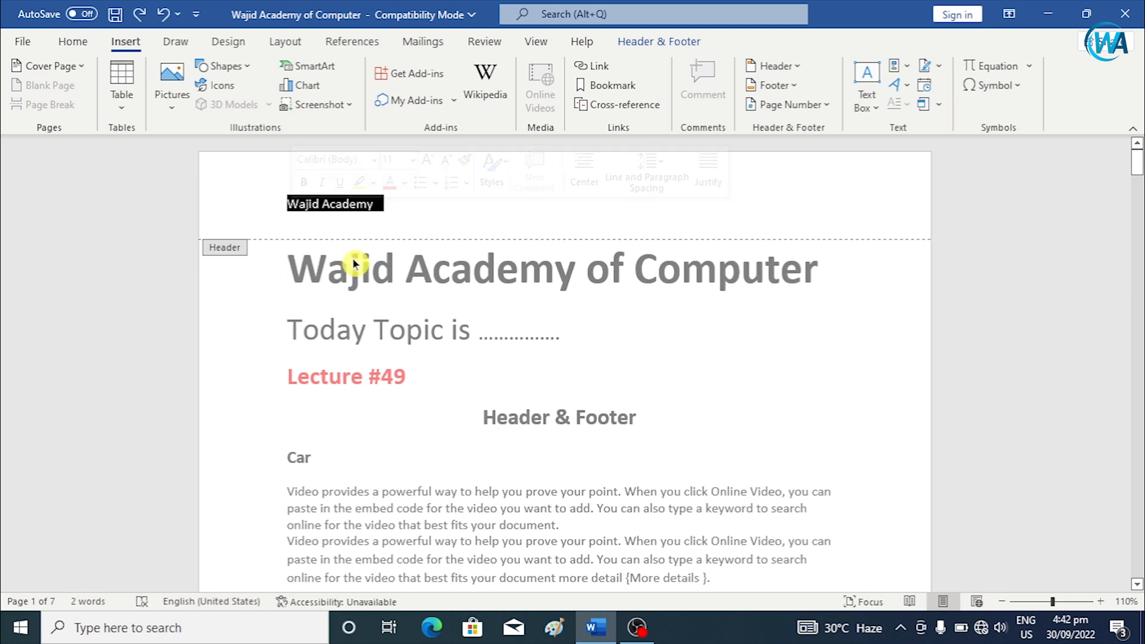
key(Delete)
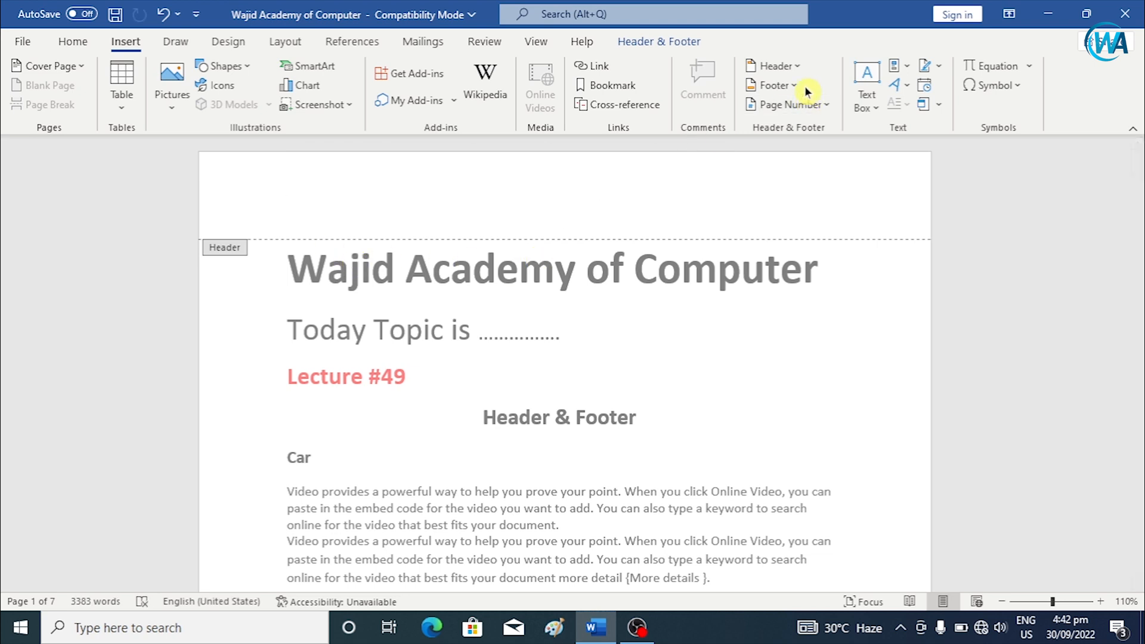
Step: Insert the Blank (Three Columns) header and fill its three placeholders with "Wajid", "Dawar" and "Academy"
click(799, 66)
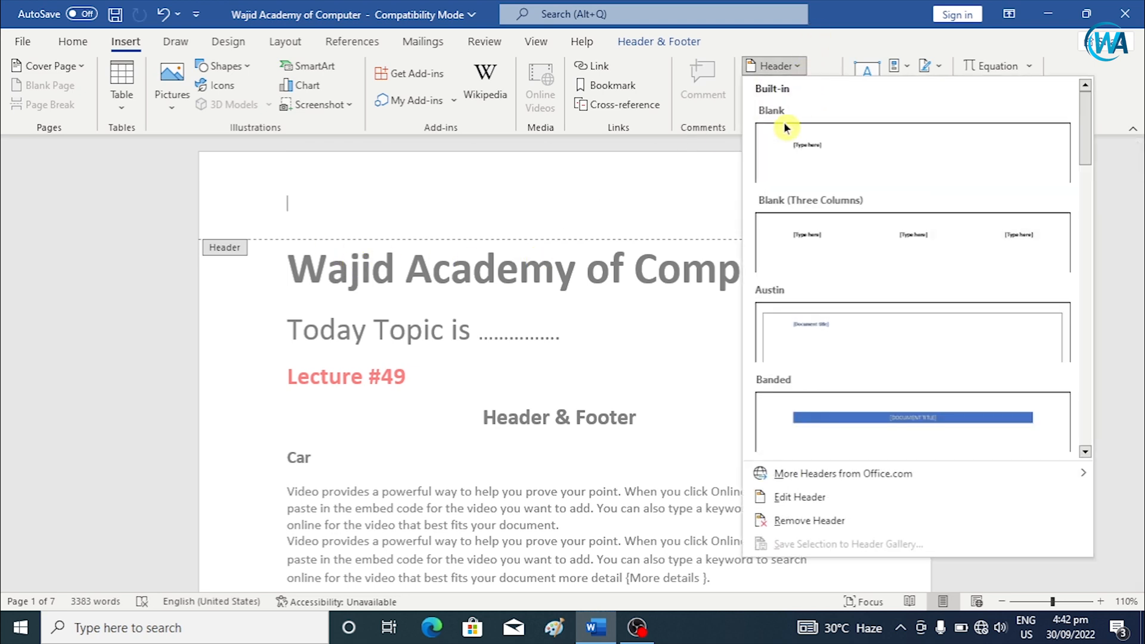
click(861, 252)
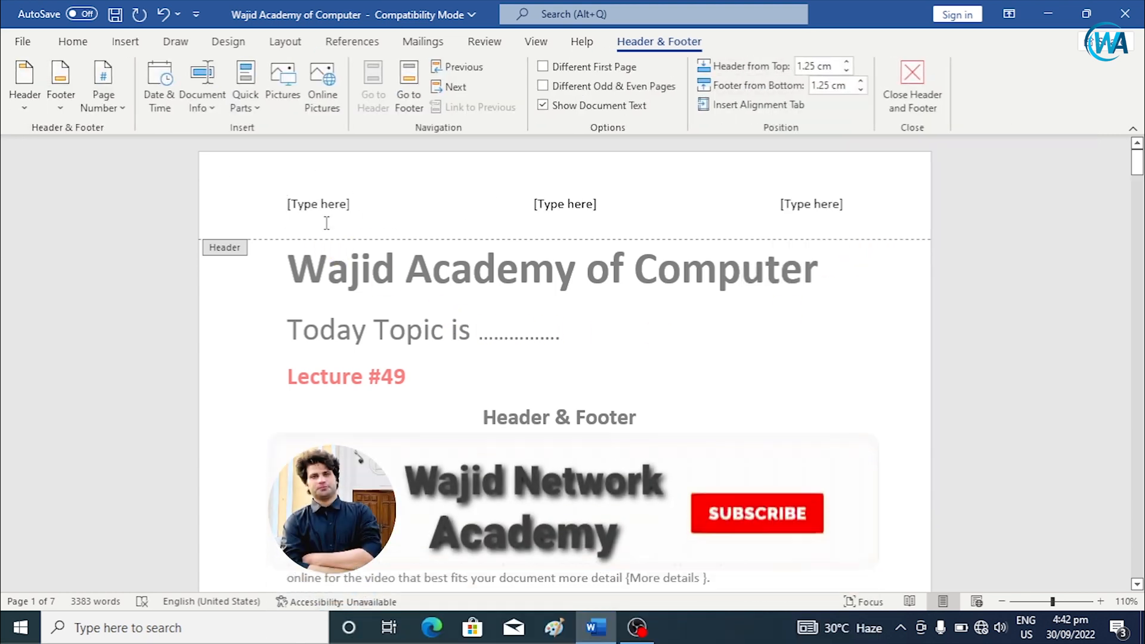
click(325, 205)
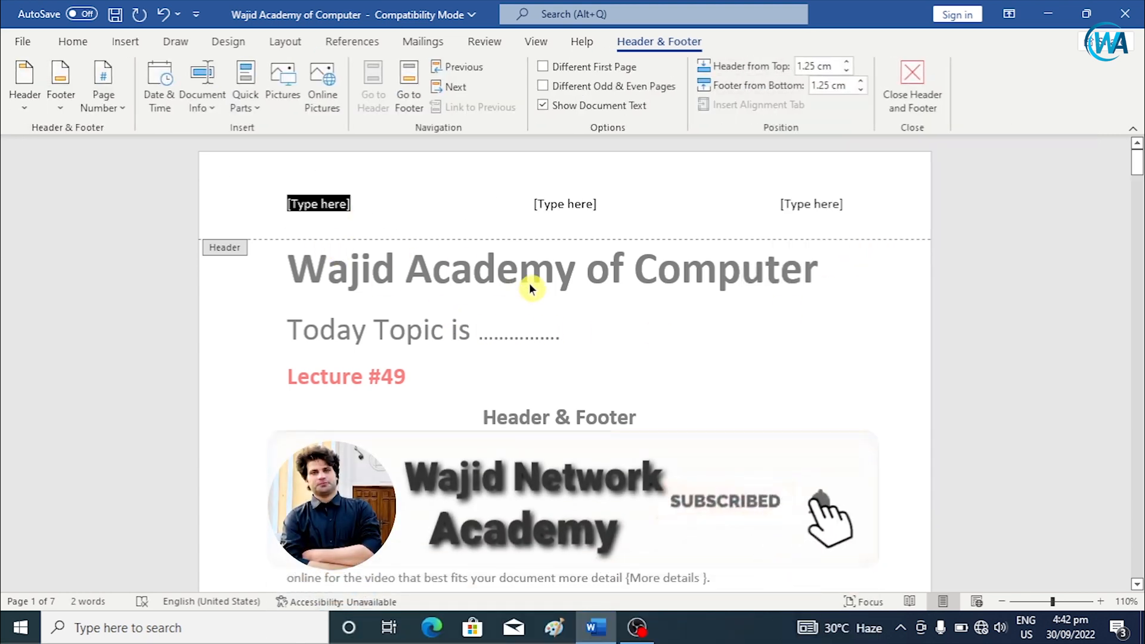
text(Wajid)
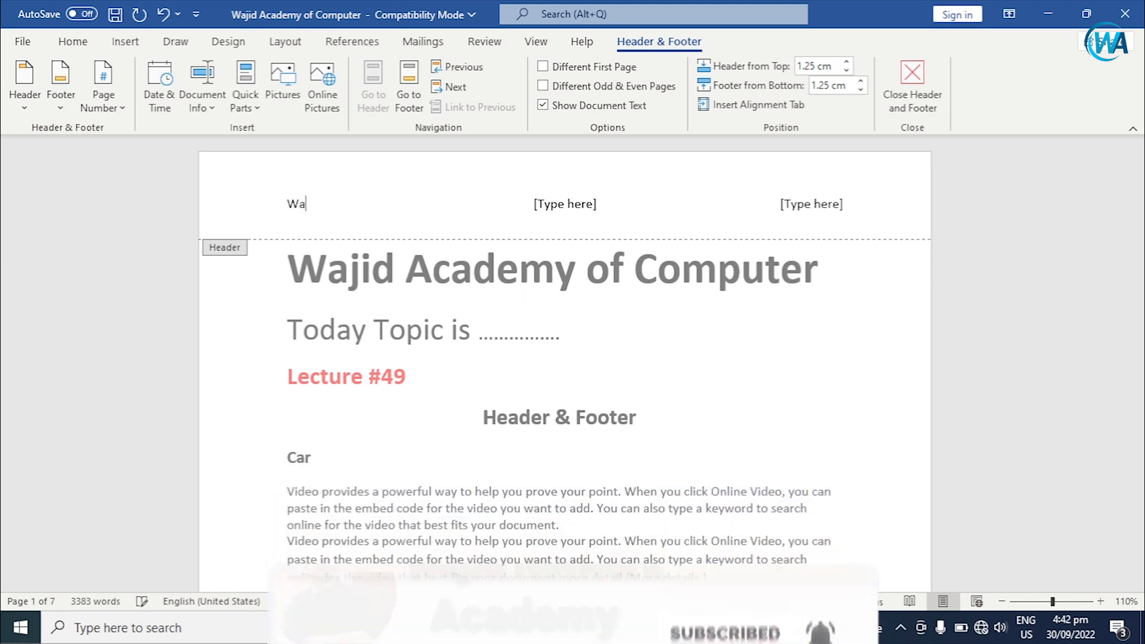
click(581, 203)
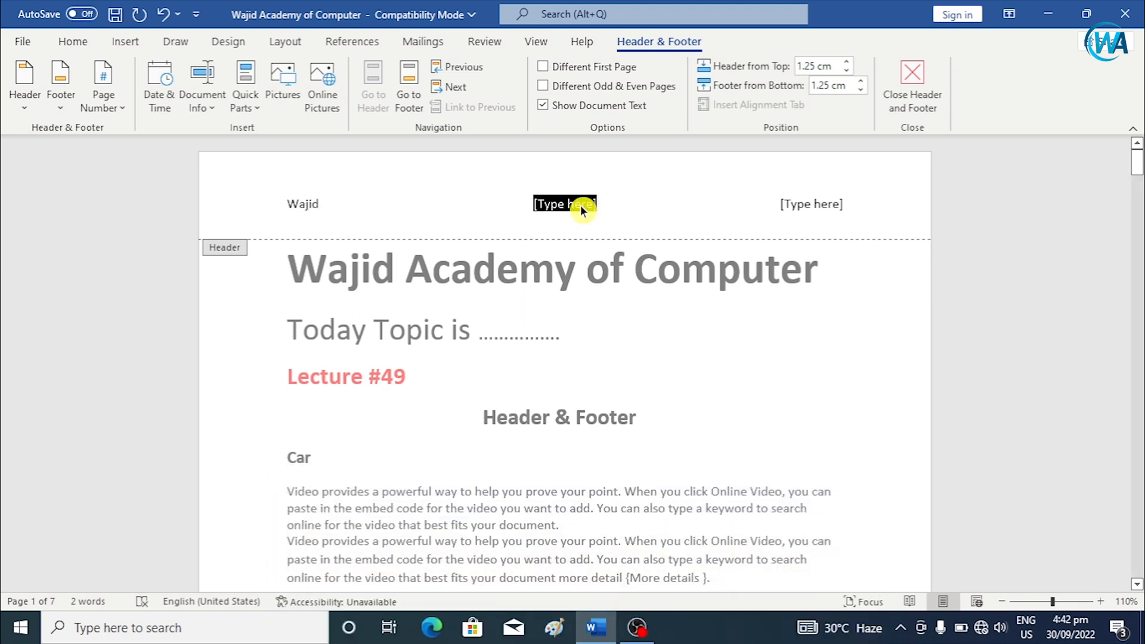
text(Dawa)
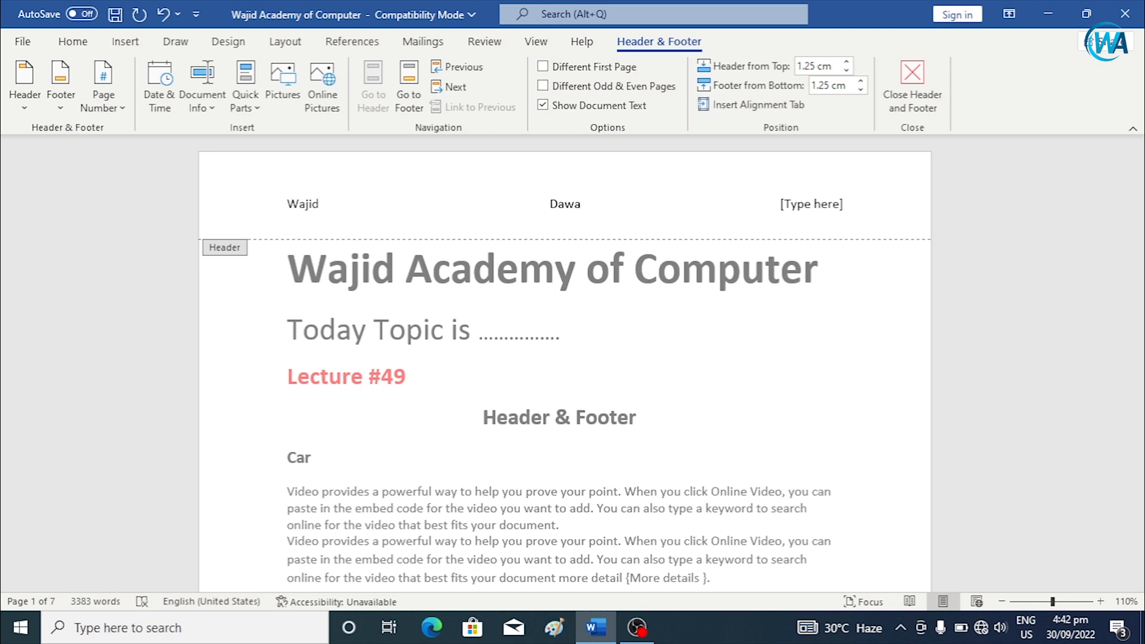
text(r)
click(820, 210)
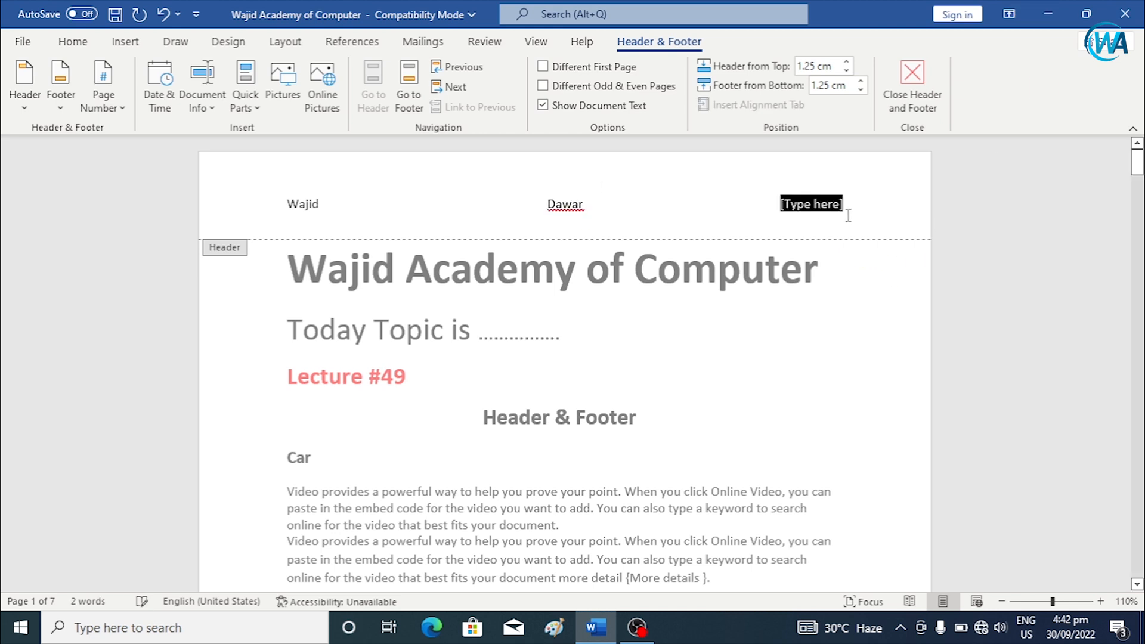
text(Acad)
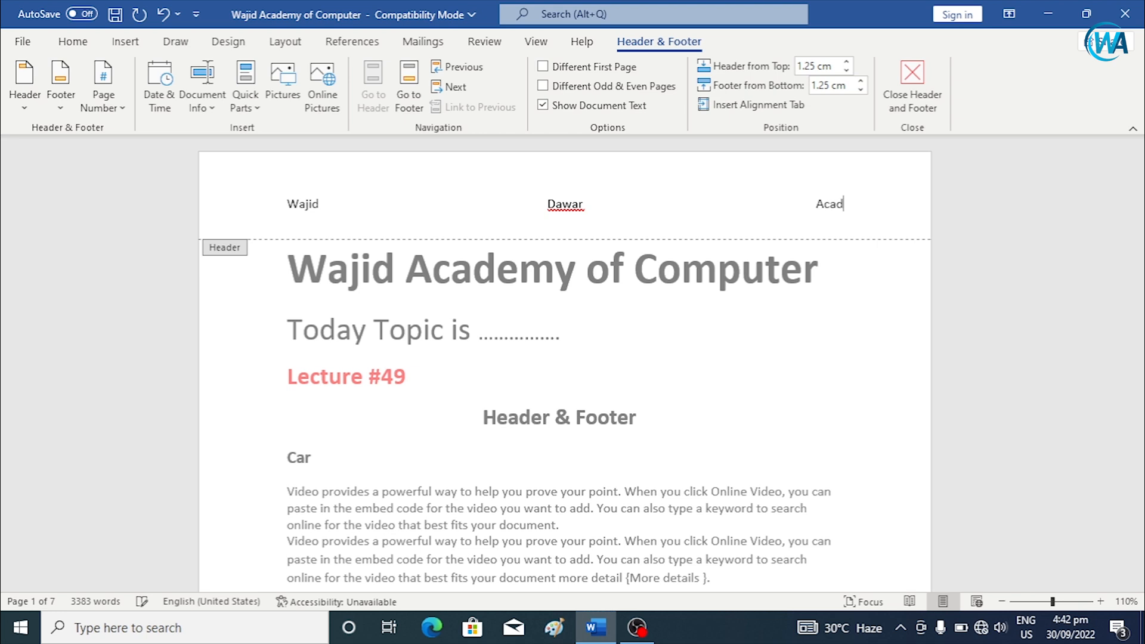
text(emy)
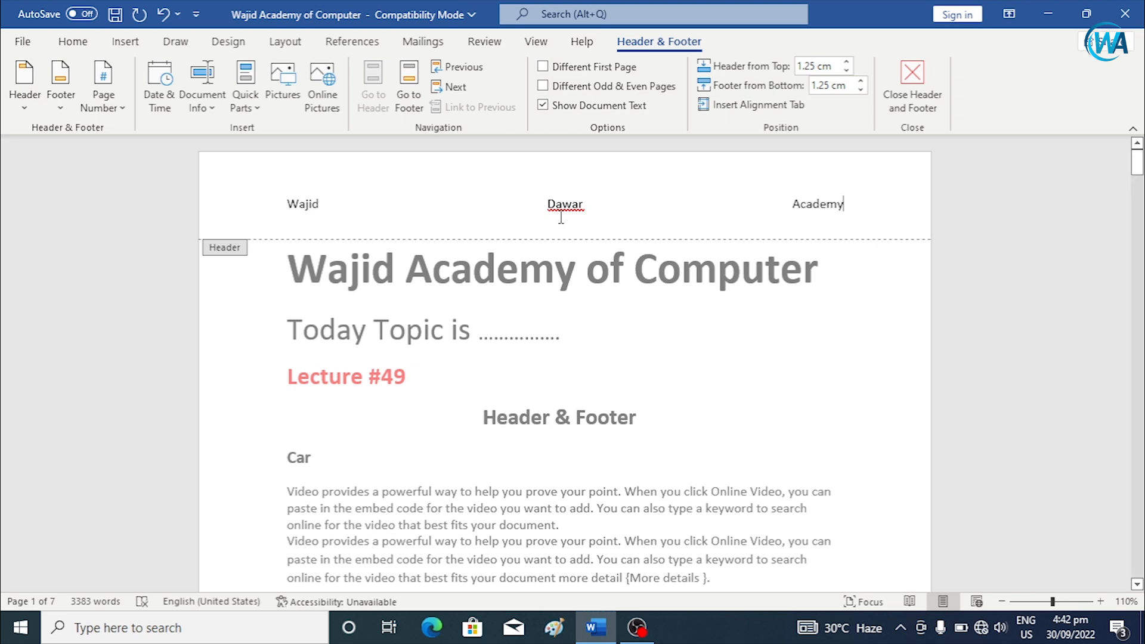
Step: Ignore all spelling flags for "Dawar" in the header and return to the document body
right_click(560, 209)
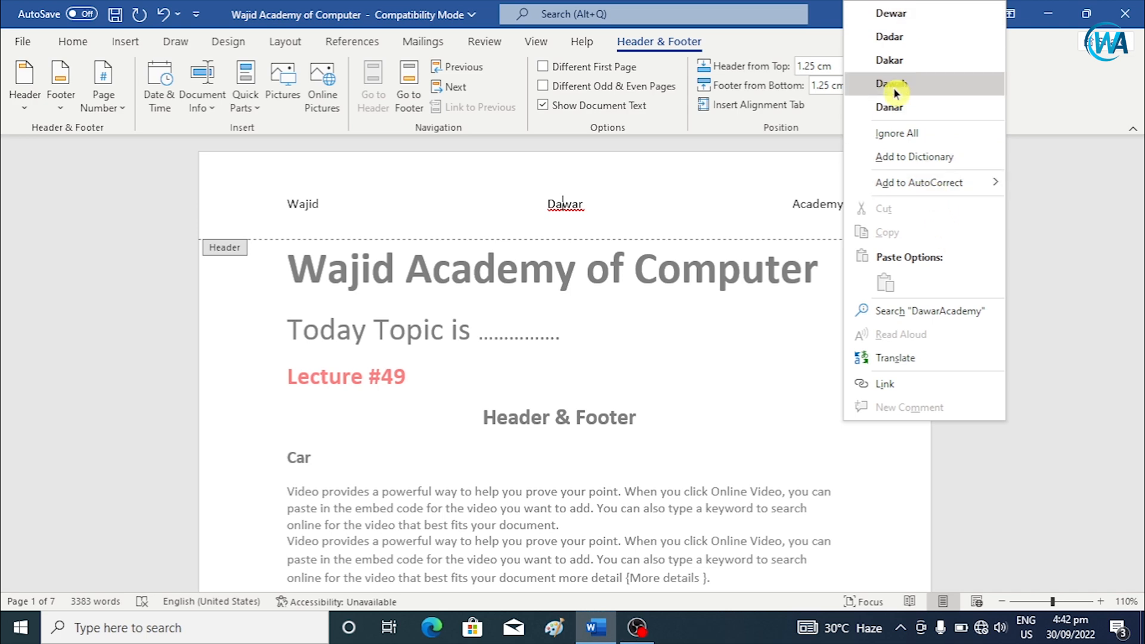
click(905, 138)
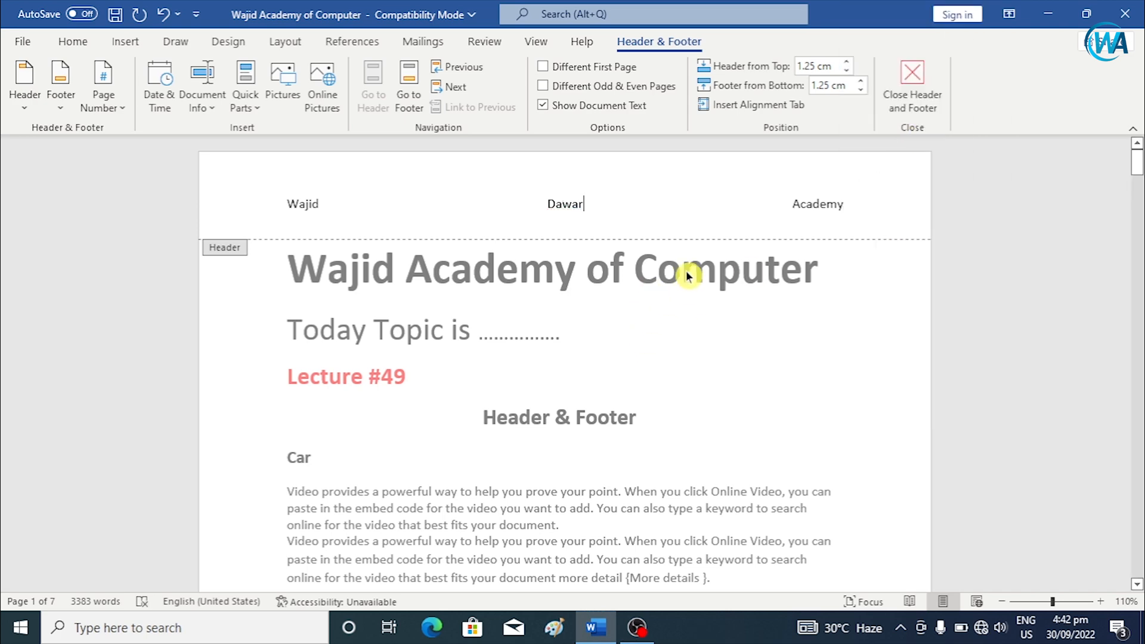
scroll(715, 301, down, 5)
scroll(741, 331, up, 4)
double_click(737, 338)
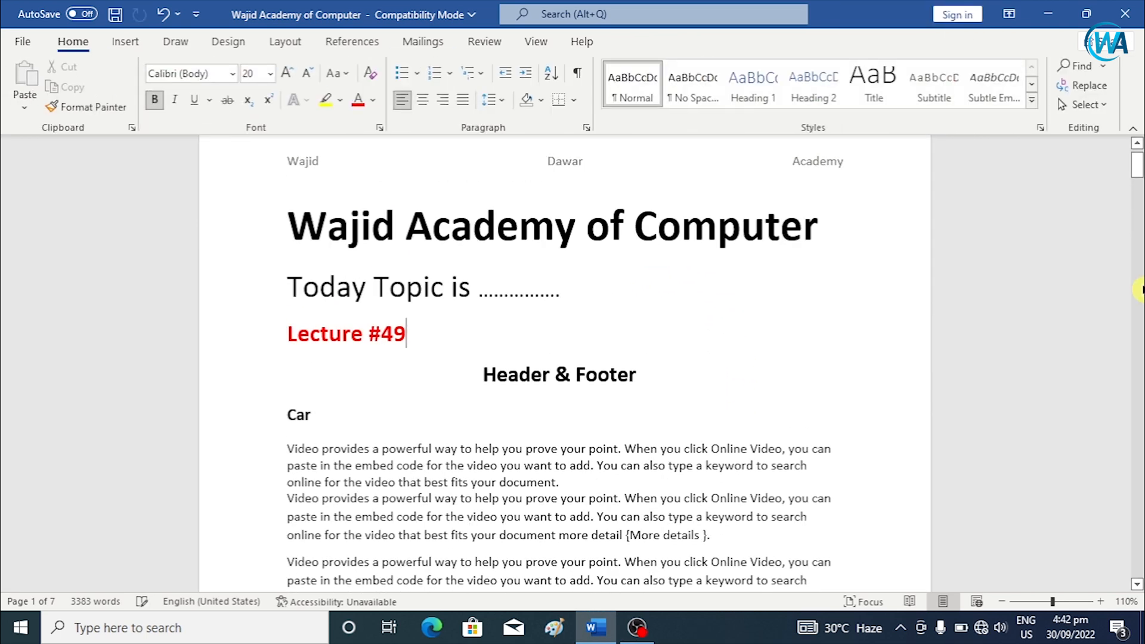
Step: Check the three-column header on the later pages of the document and return to the first page
drag(1138, 160, 1136, 557)
scroll(660, 431, up, 5)
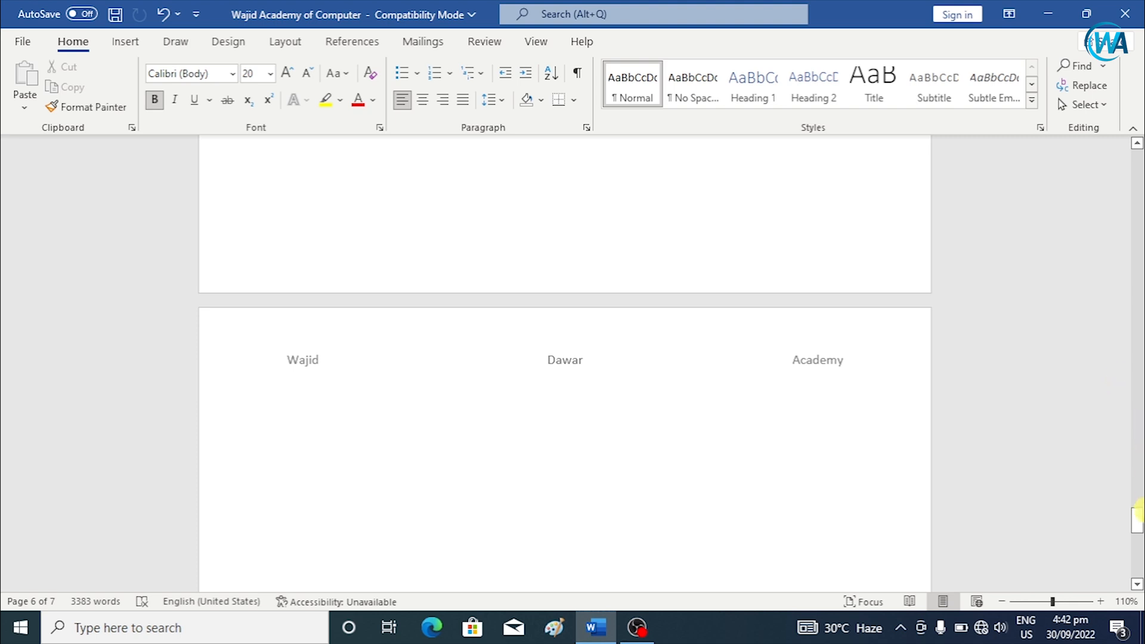
drag(1137, 519, 1114, 167)
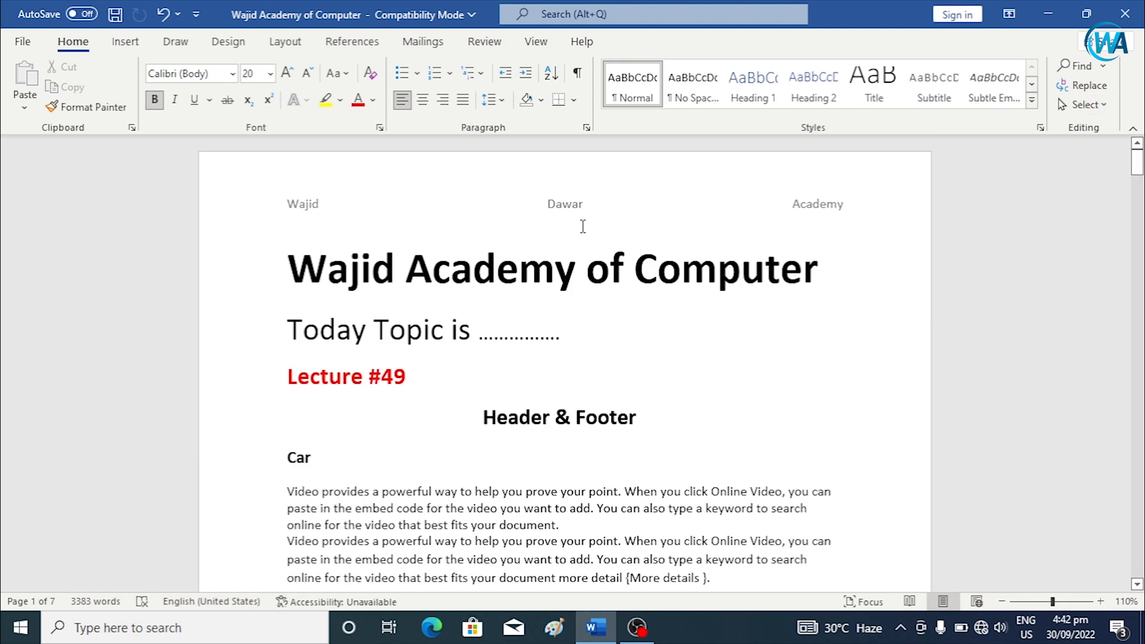
Step: Open the first page's three-column header for editing and close it again, twice
double_click(577, 212)
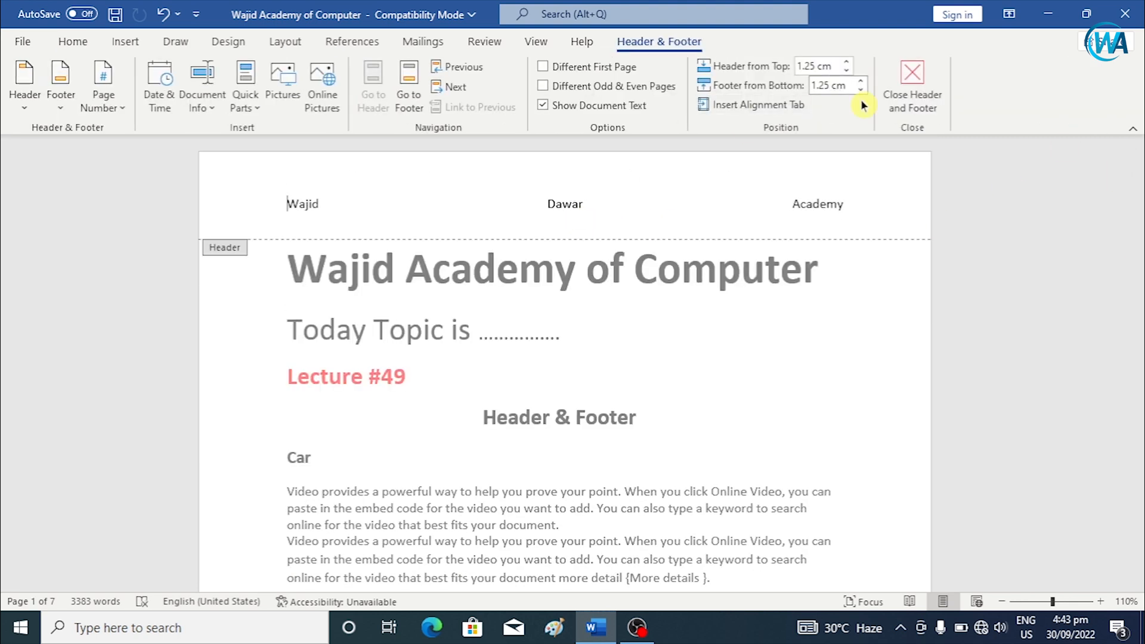
click(915, 90)
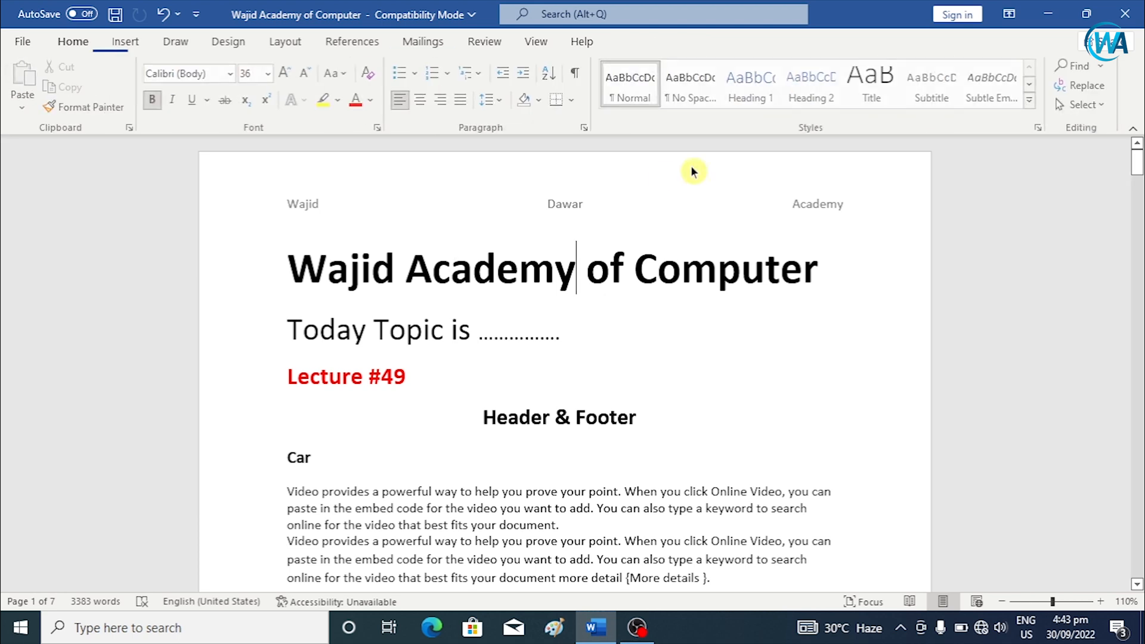
double_click(415, 194)
click(916, 86)
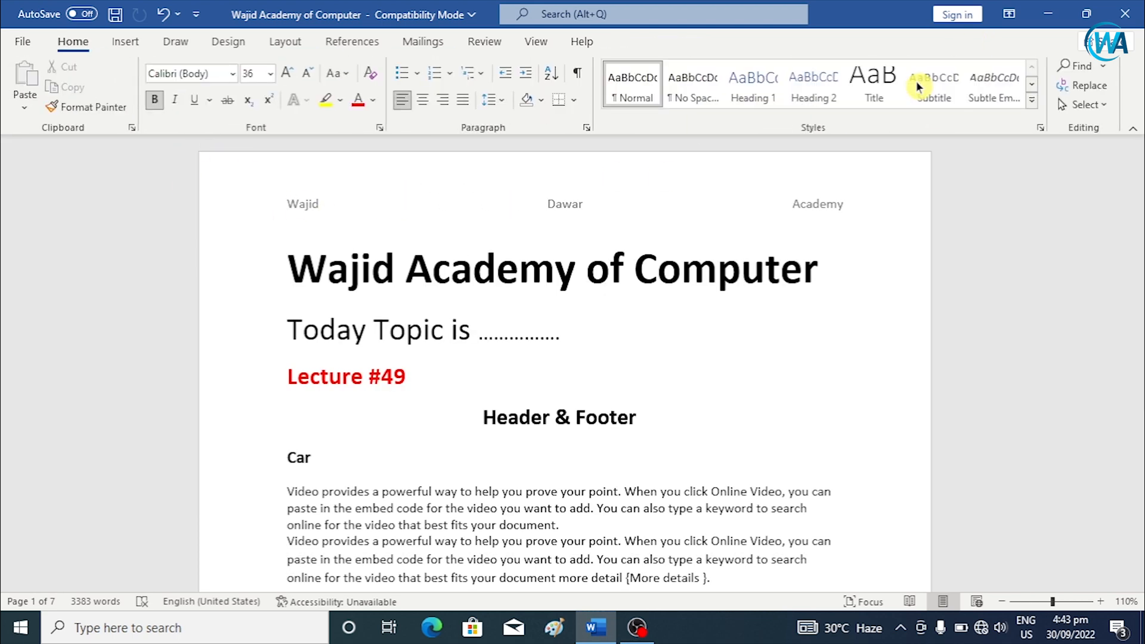
click(125, 41)
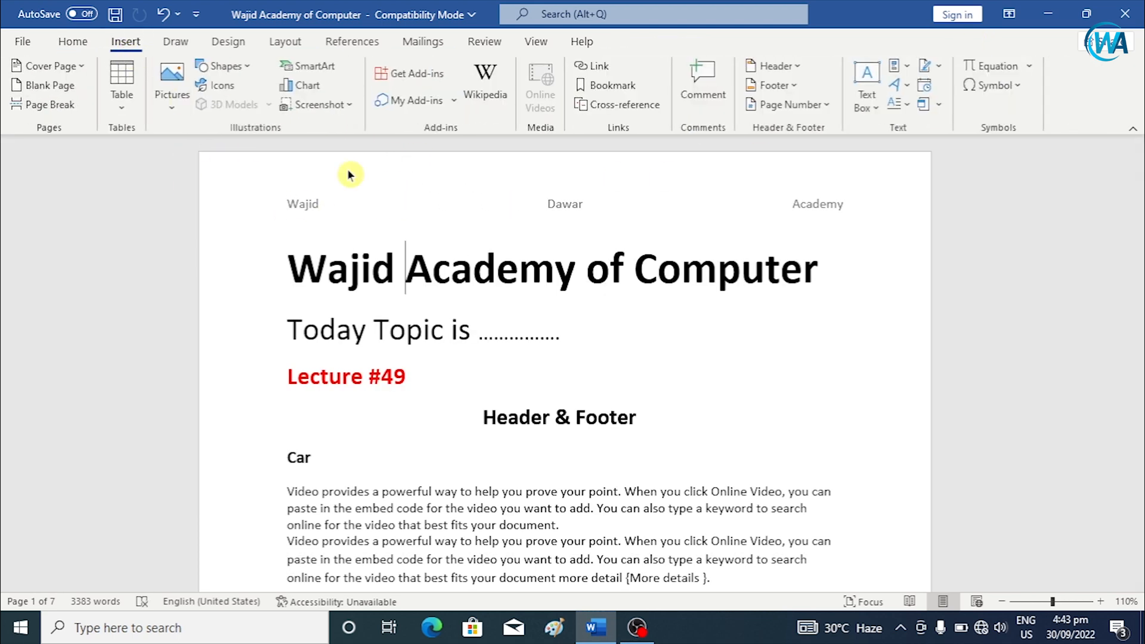
click(684, 206)
click(851, 193)
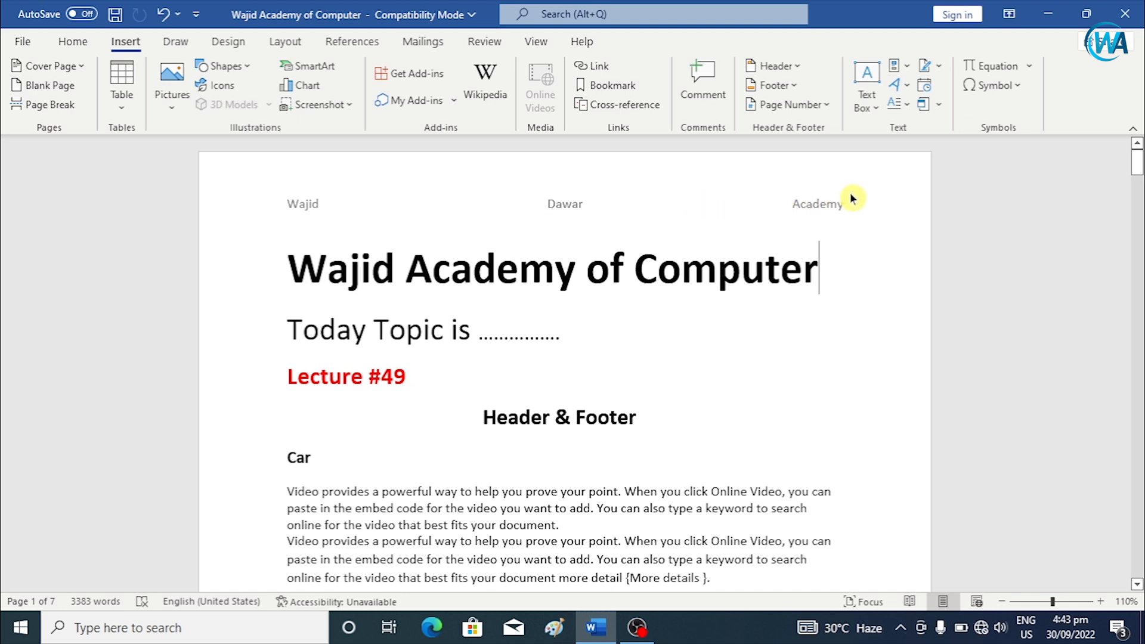
Step: Reopen the header, delete all of its three-column text, and close the header
double_click(680, 204)
drag(837, 203, 268, 225)
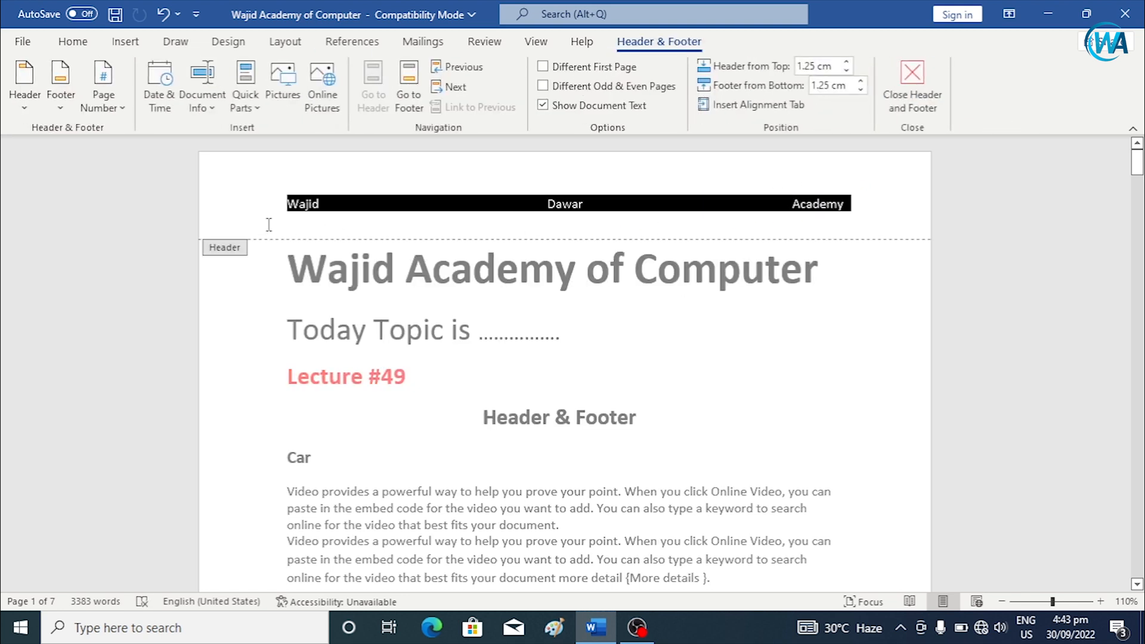
key(Delete)
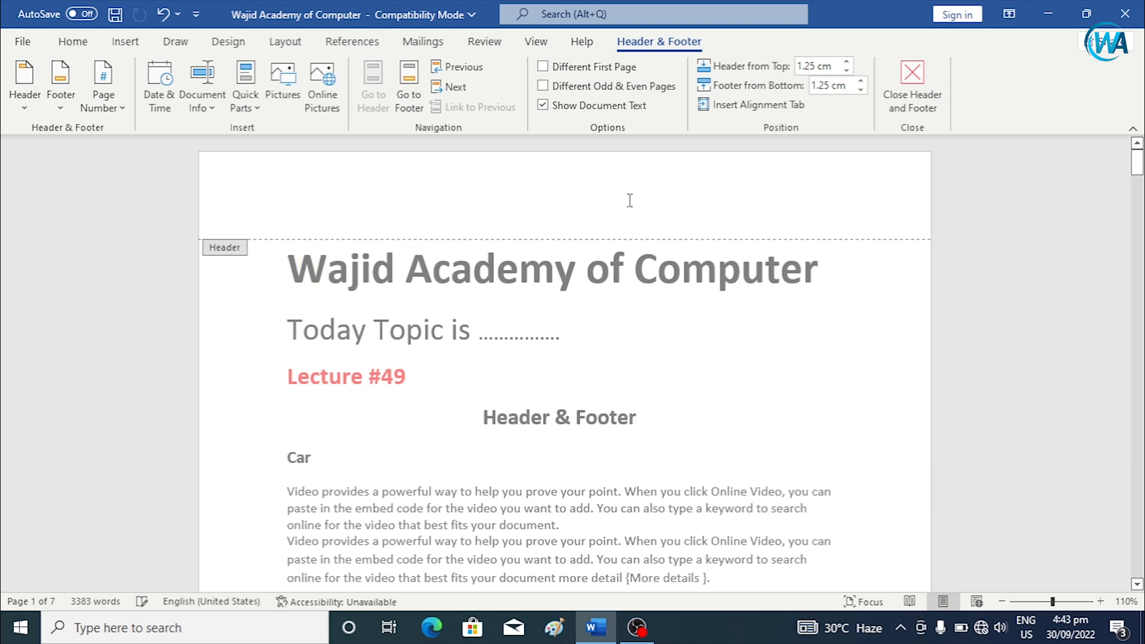
click(909, 99)
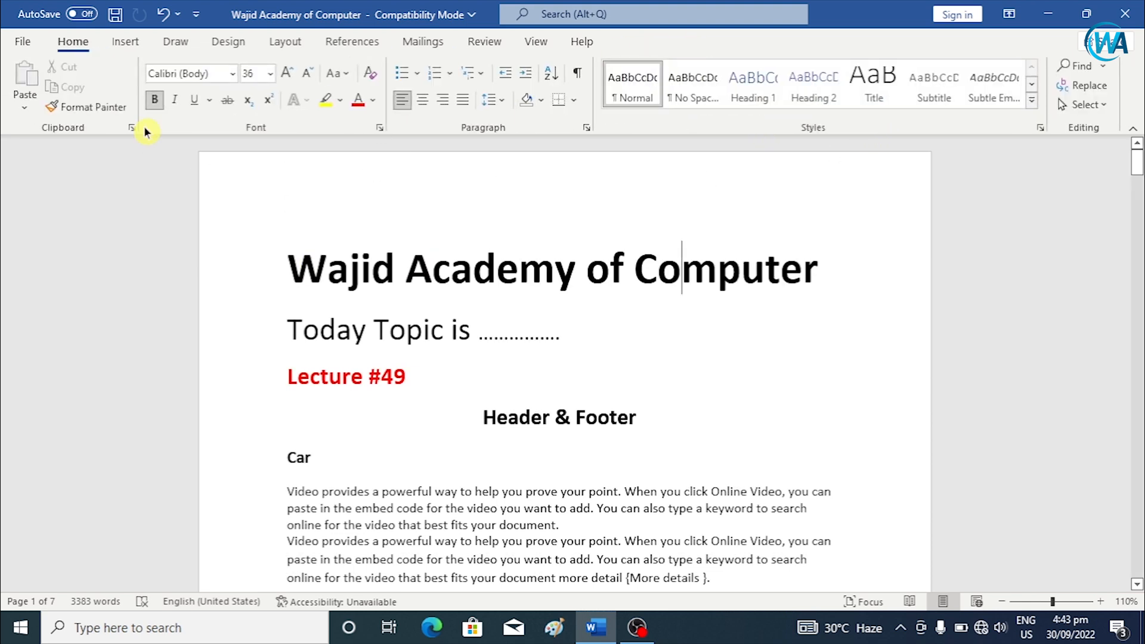
Step: Insert the Banded header, set its document title to "AUTHER", and return to the document body
click(123, 41)
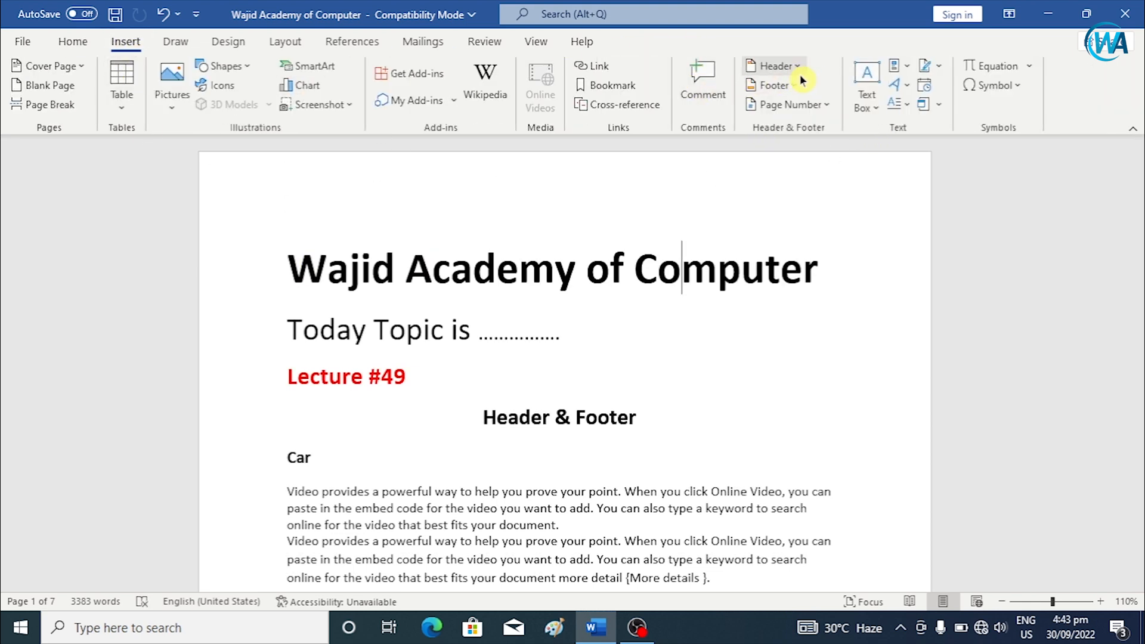
click(806, 74)
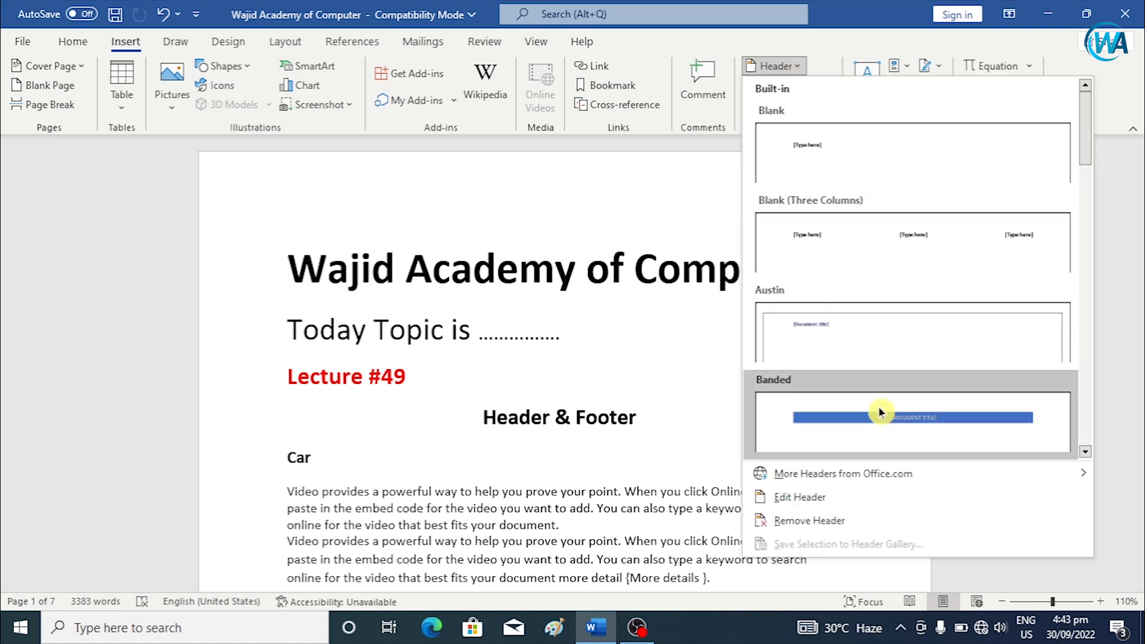
click(885, 444)
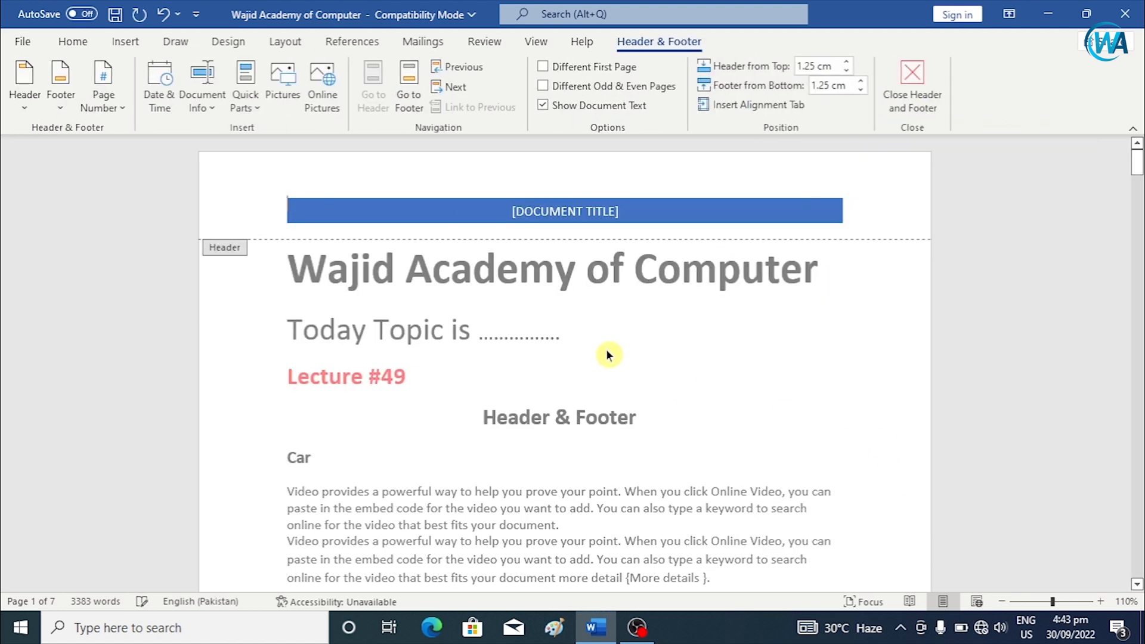
click(601, 212)
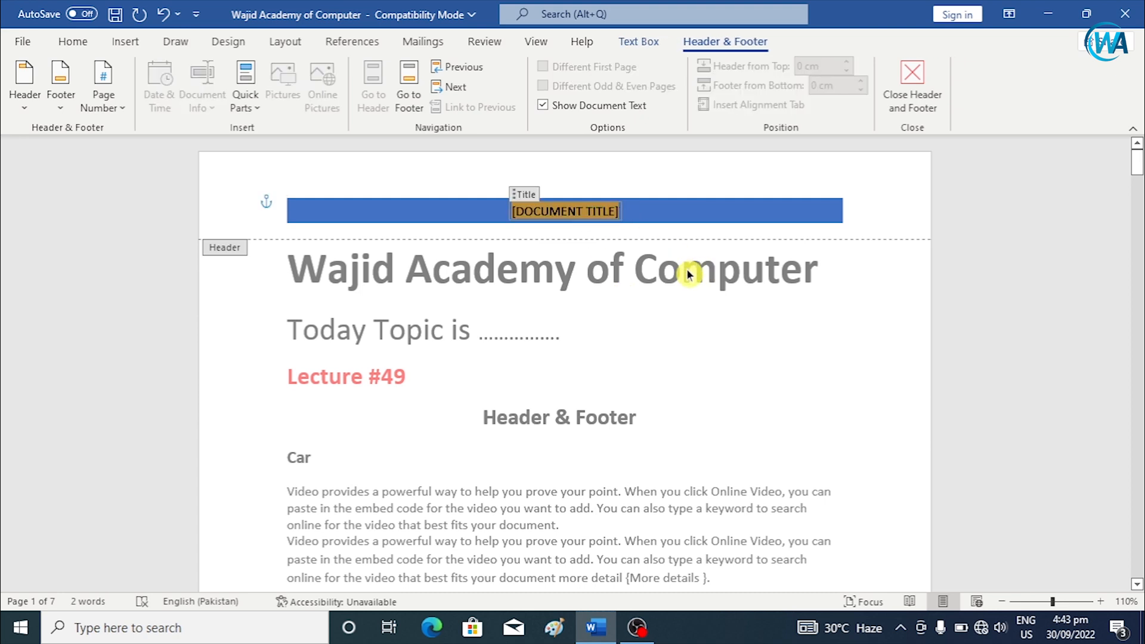
text(A)
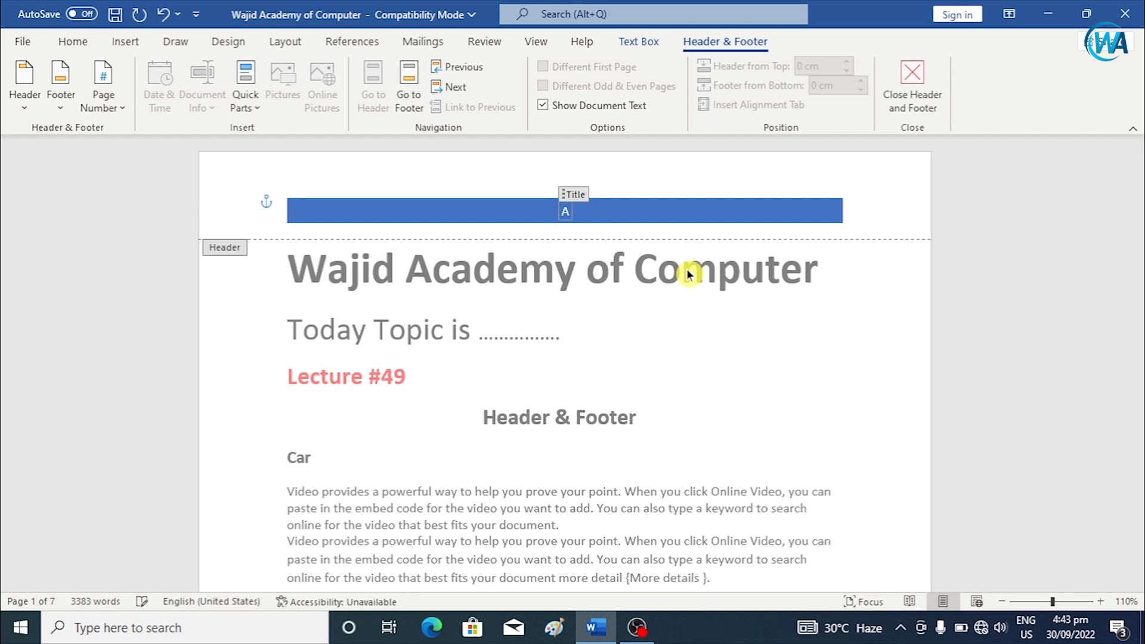
text(UTHER)
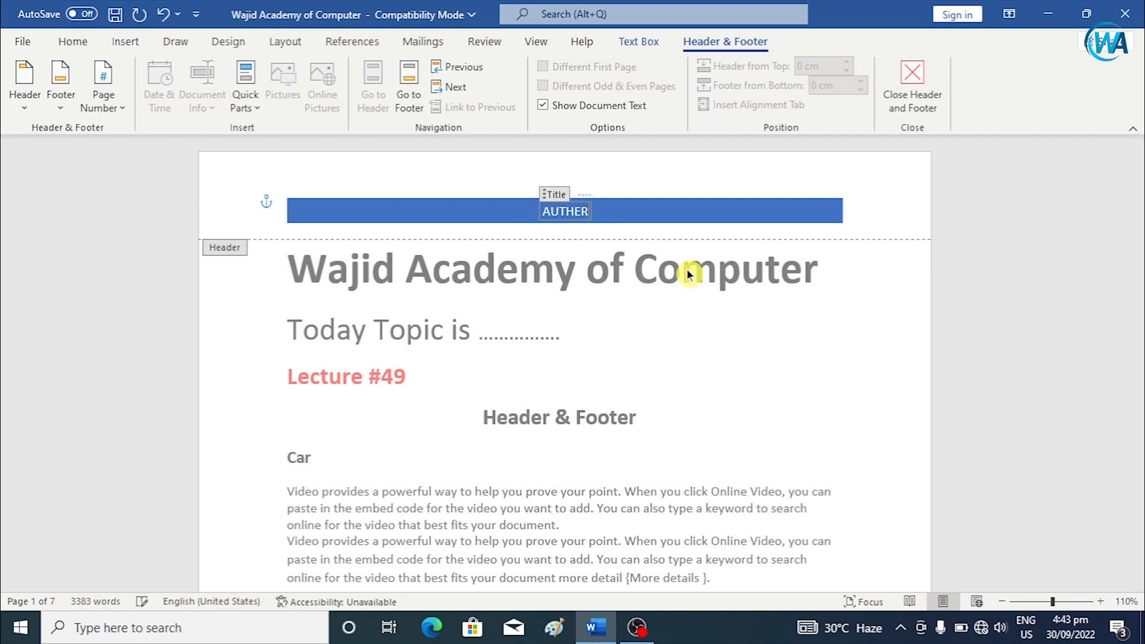
double_click(646, 327)
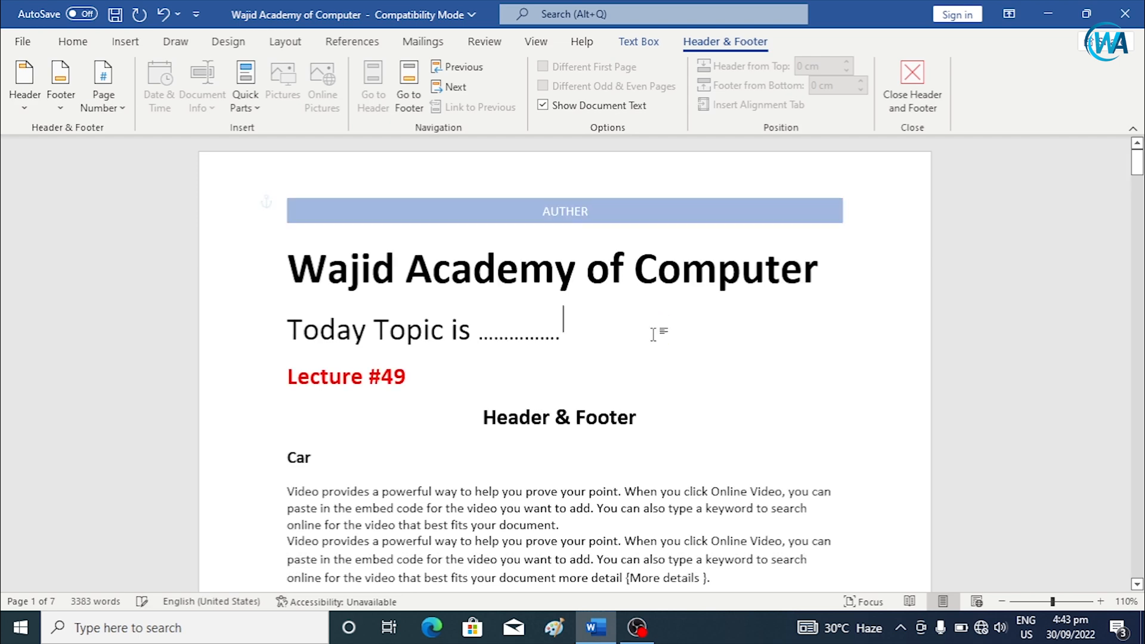
Step: Check the banded header on the following pages and return to the first page
scroll(644, 346, down, 10)
scroll(695, 440, down, 15)
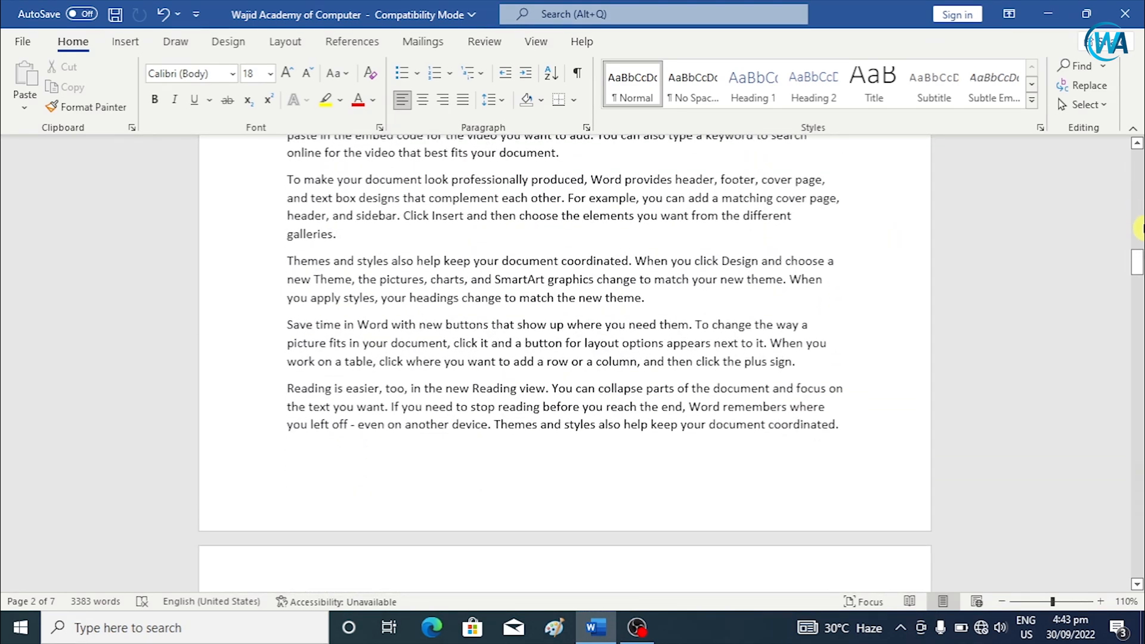
drag(1137, 260, 1136, 156)
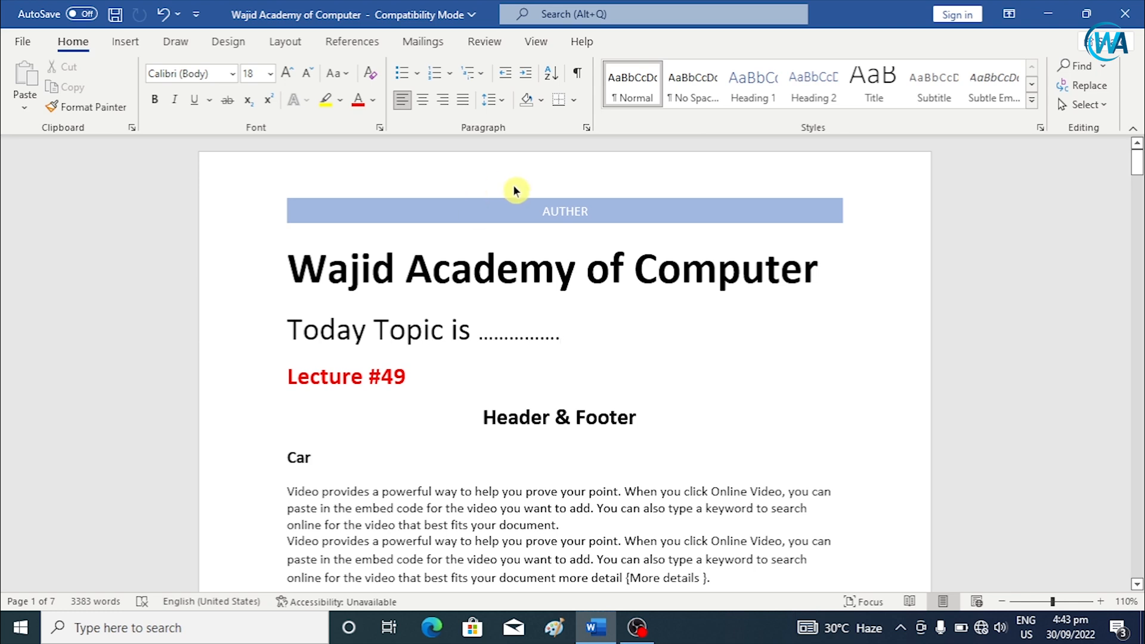
Step: Reopen the banded header for editing and delete its title text "AUTHER"
double_click(541, 210)
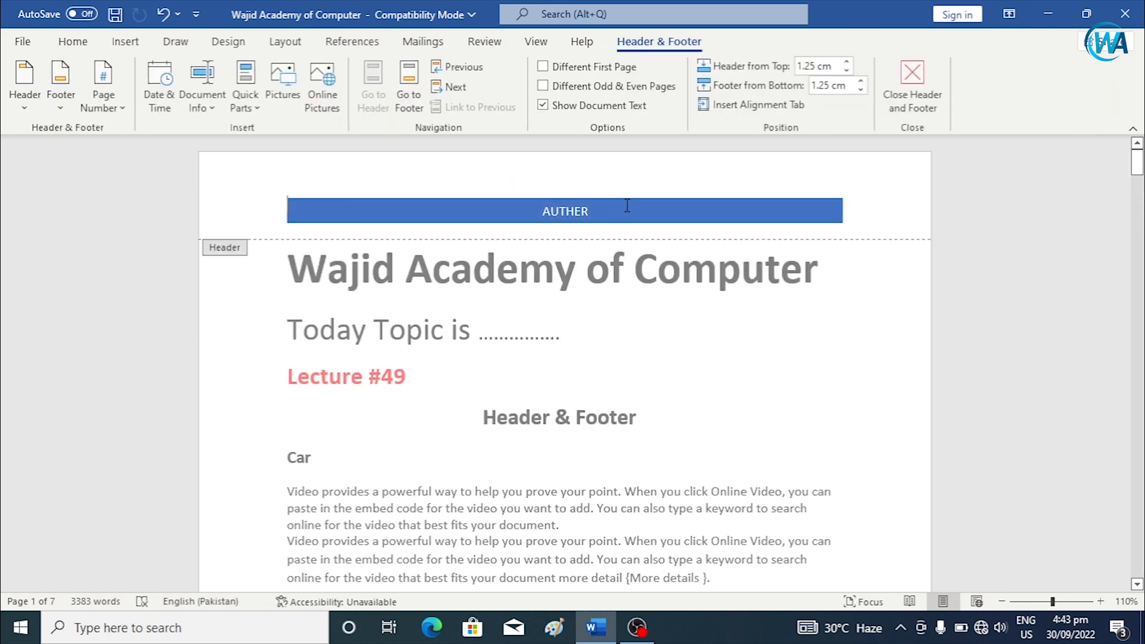
right_click(585, 207)
click(523, 221)
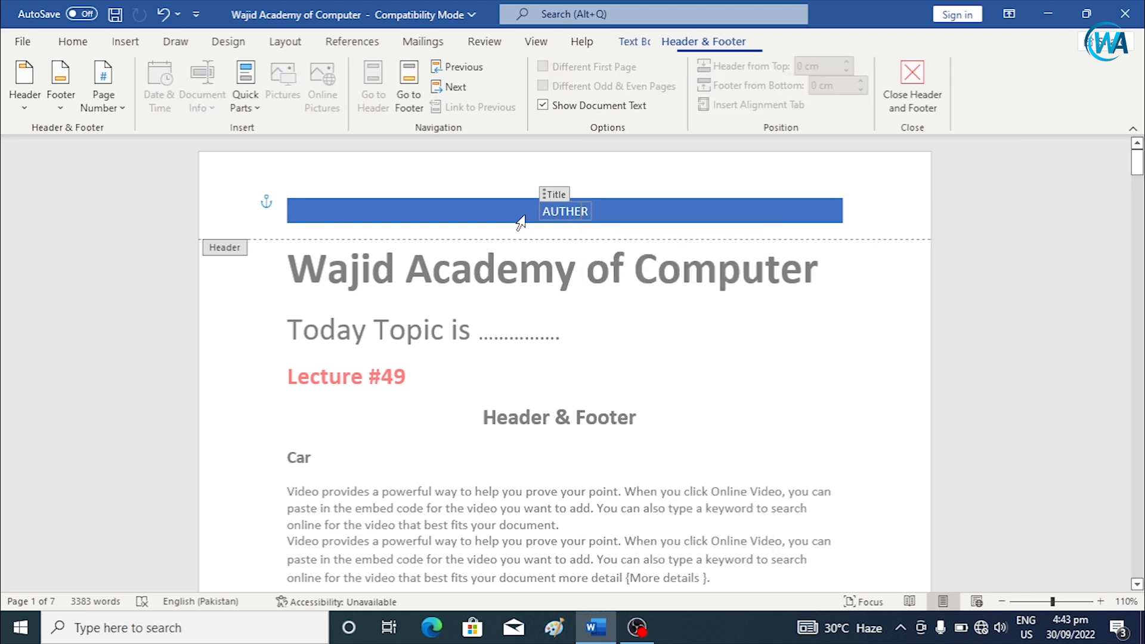
click(520, 222)
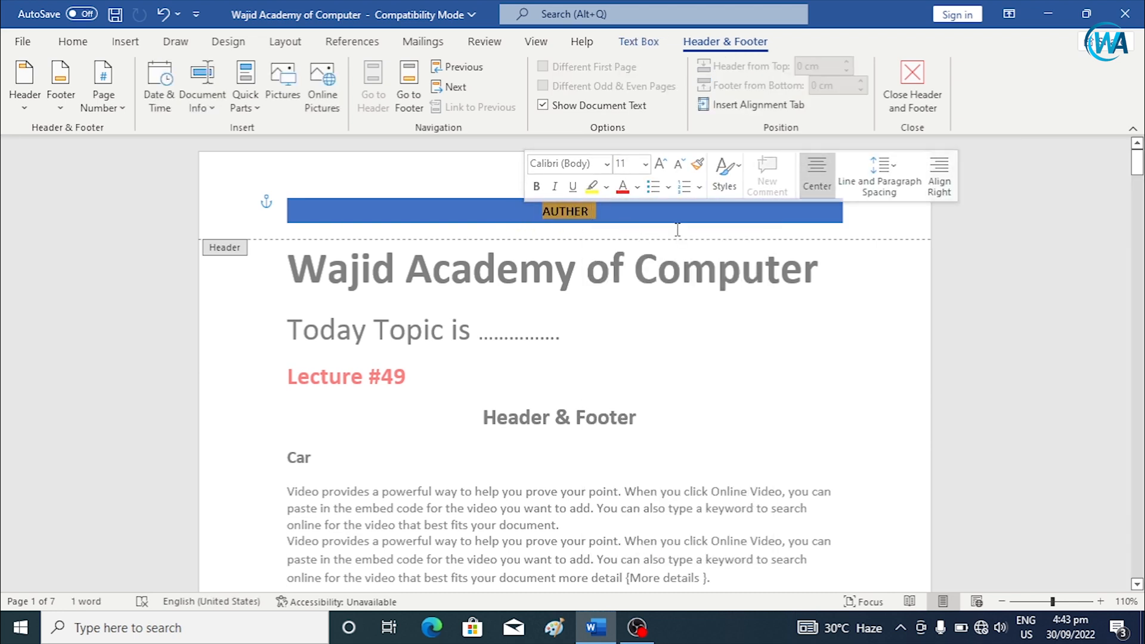
key(Delete)
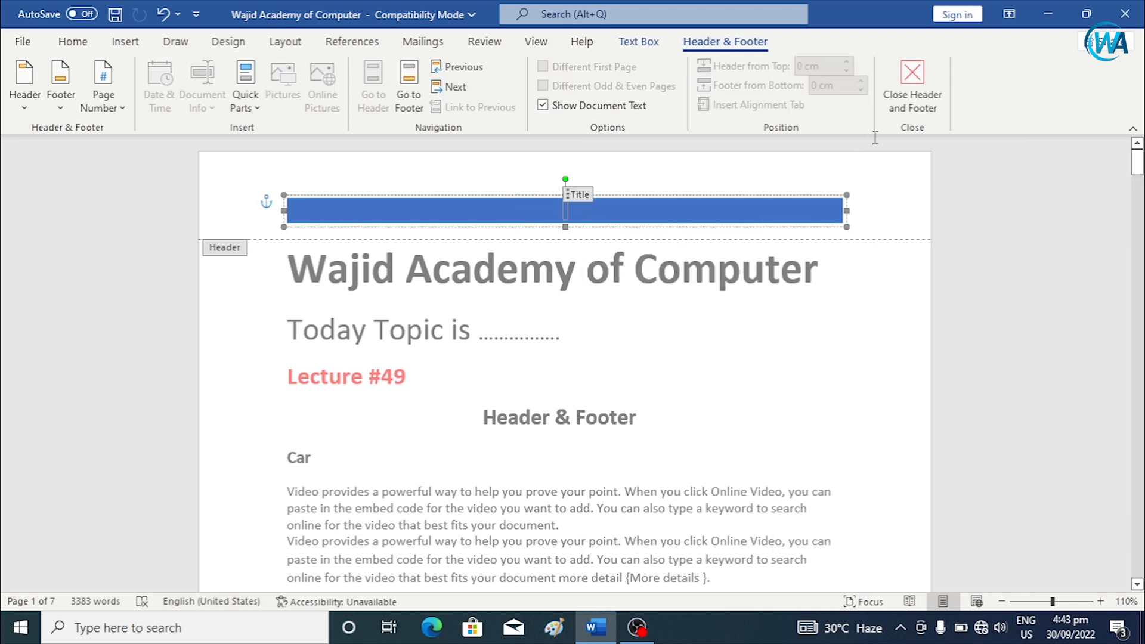
Step: Close and reopen the banded header, browse the header designs, and enter the header with the Edit Header command
click(912, 83)
double_click(571, 214)
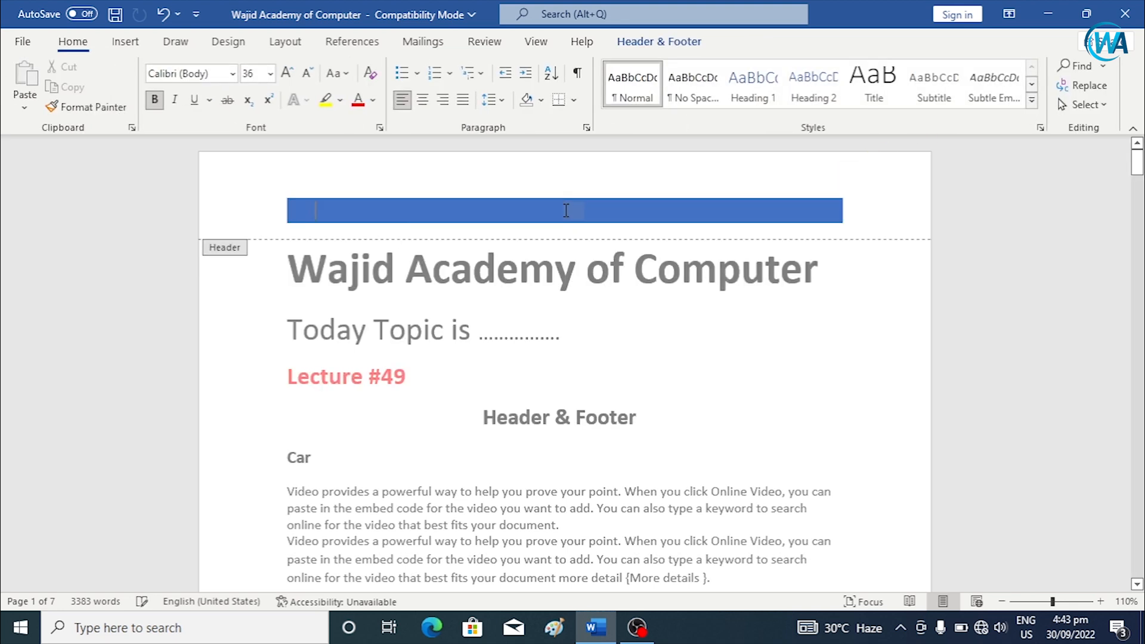
click(122, 43)
click(786, 67)
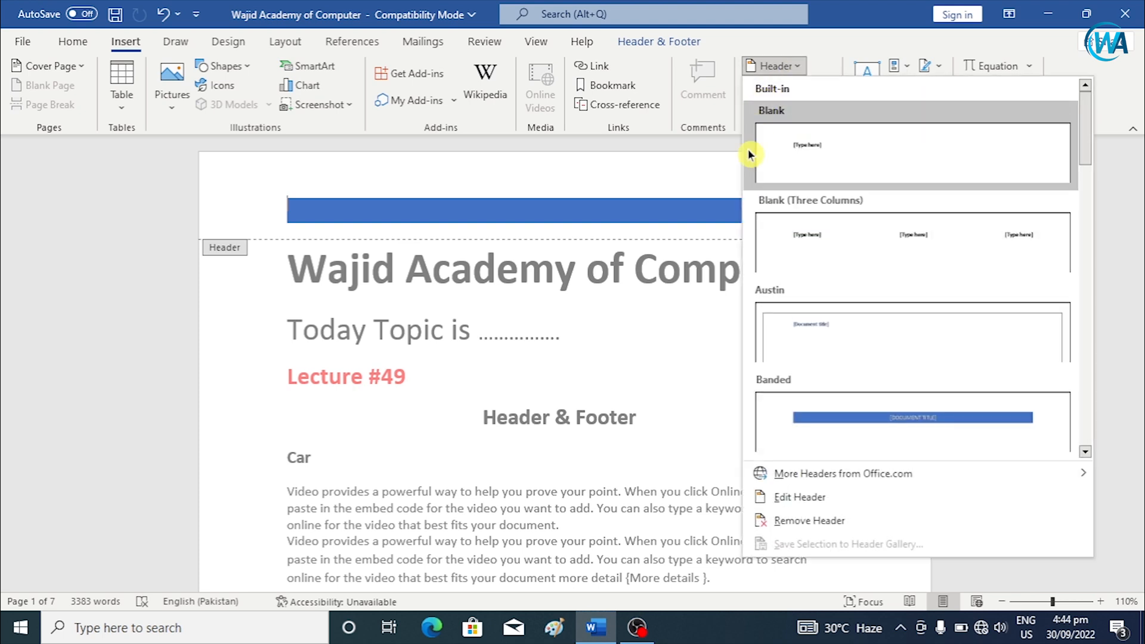
scroll(890, 440, down, 6)
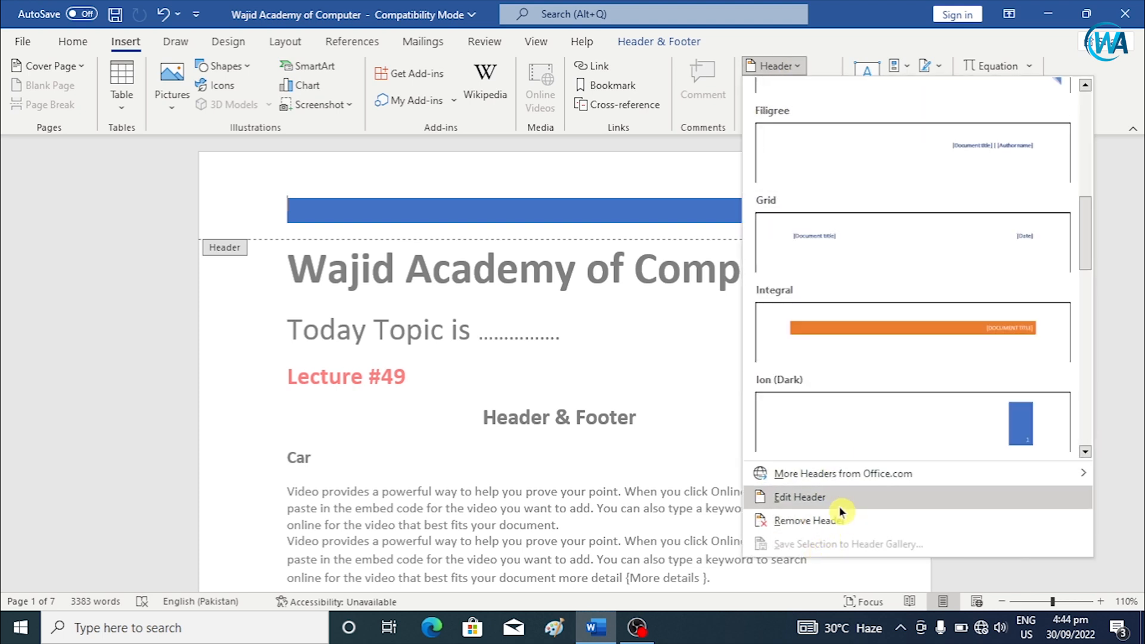
click(839, 505)
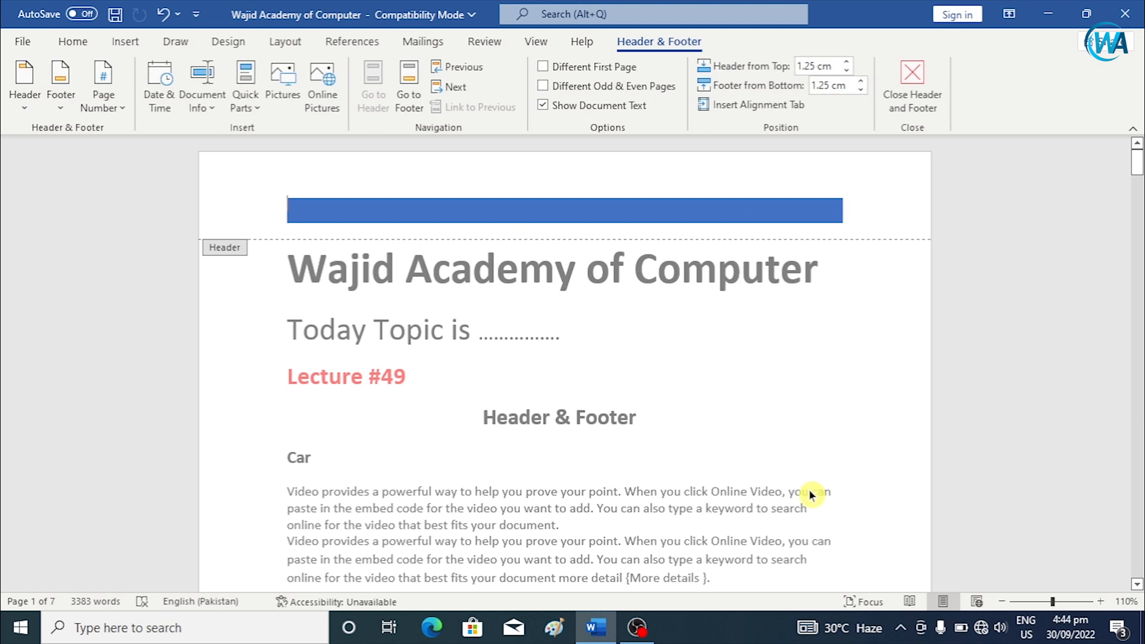
Step: Remove the banded header from the document with the Remove Header command
click(545, 222)
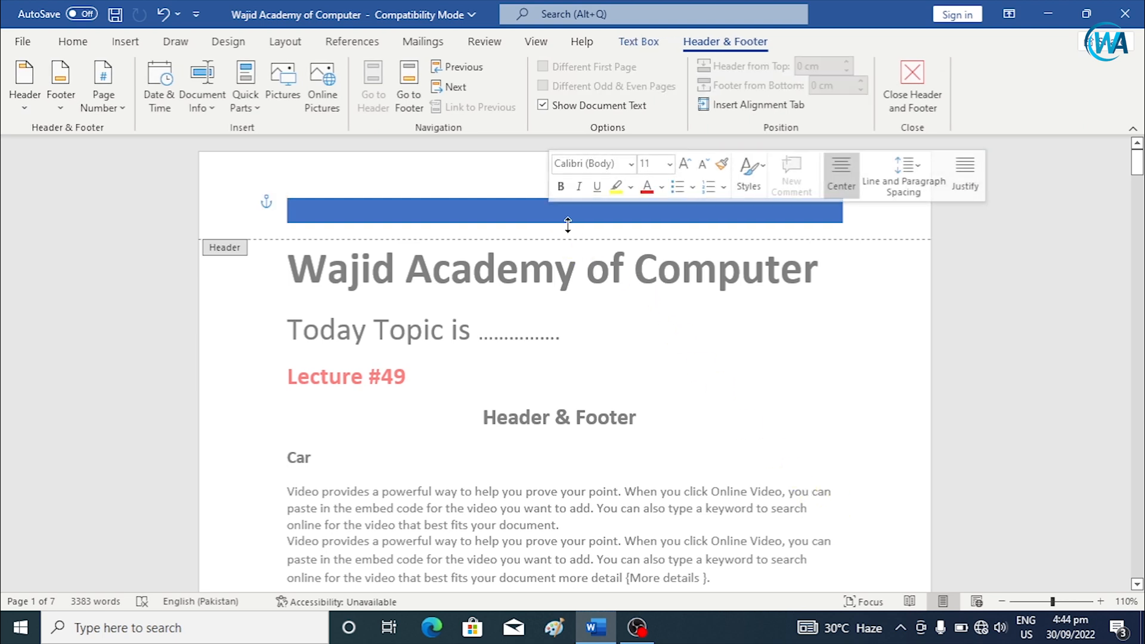
click(125, 42)
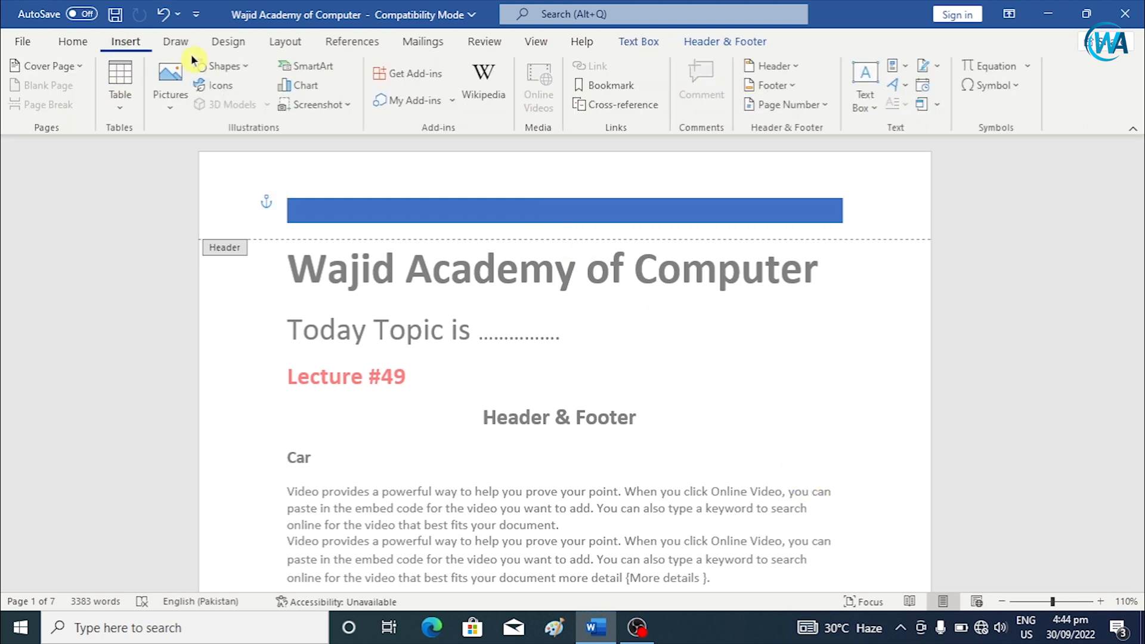
click(775, 66)
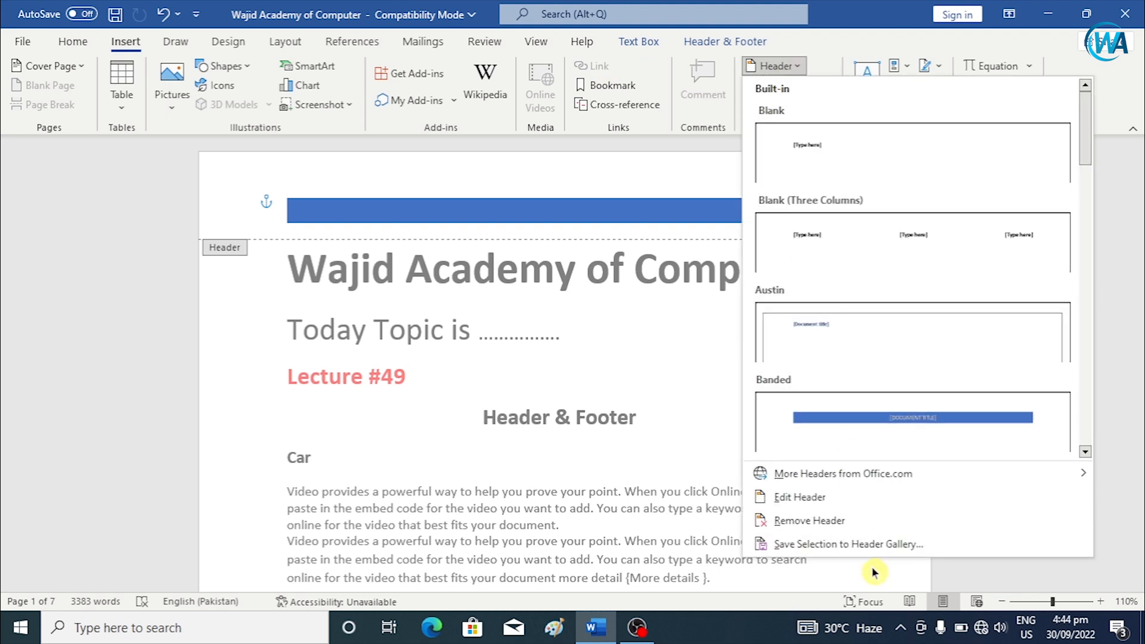
click(863, 521)
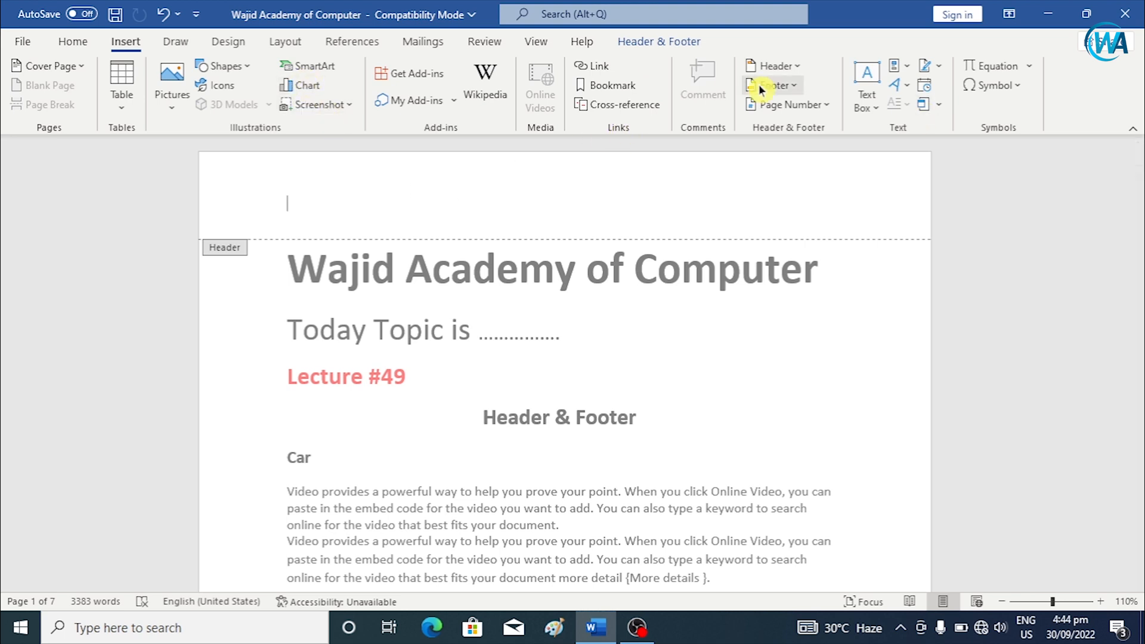
Step: Insert the built-in Blank header and replace its placeholder text with "222"
click(774, 66)
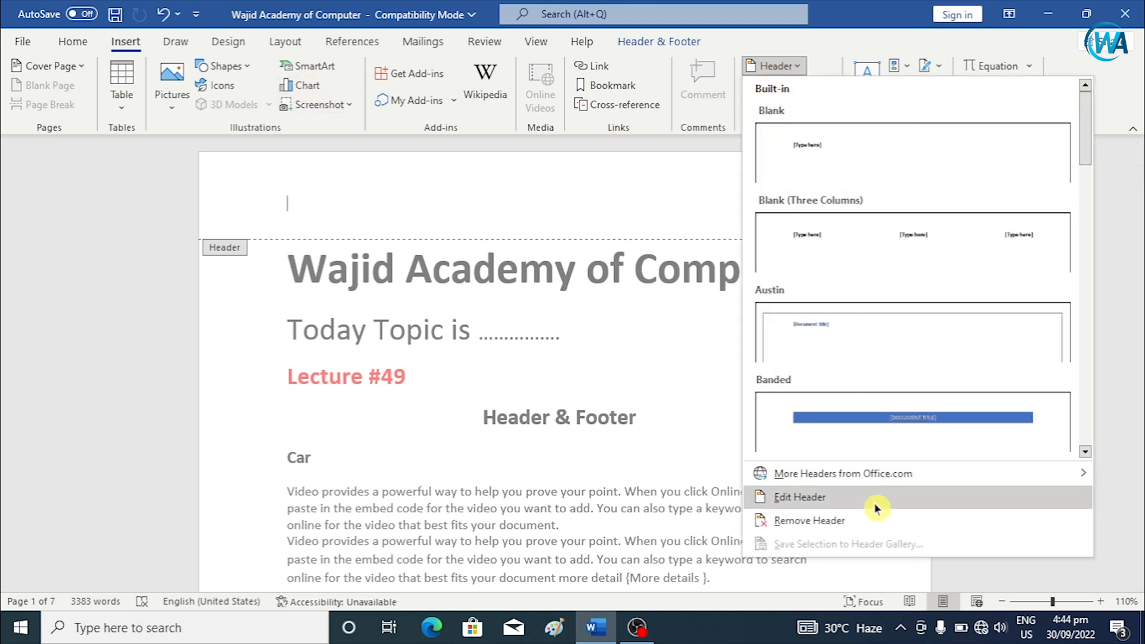
click(823, 156)
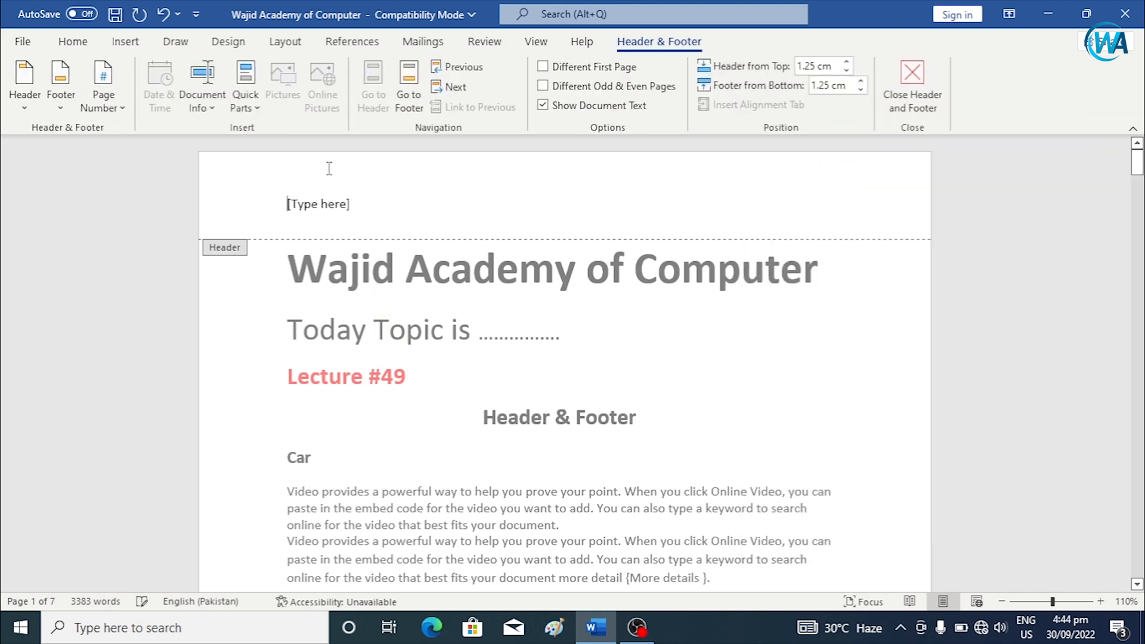
click(342, 213)
key(Delete)
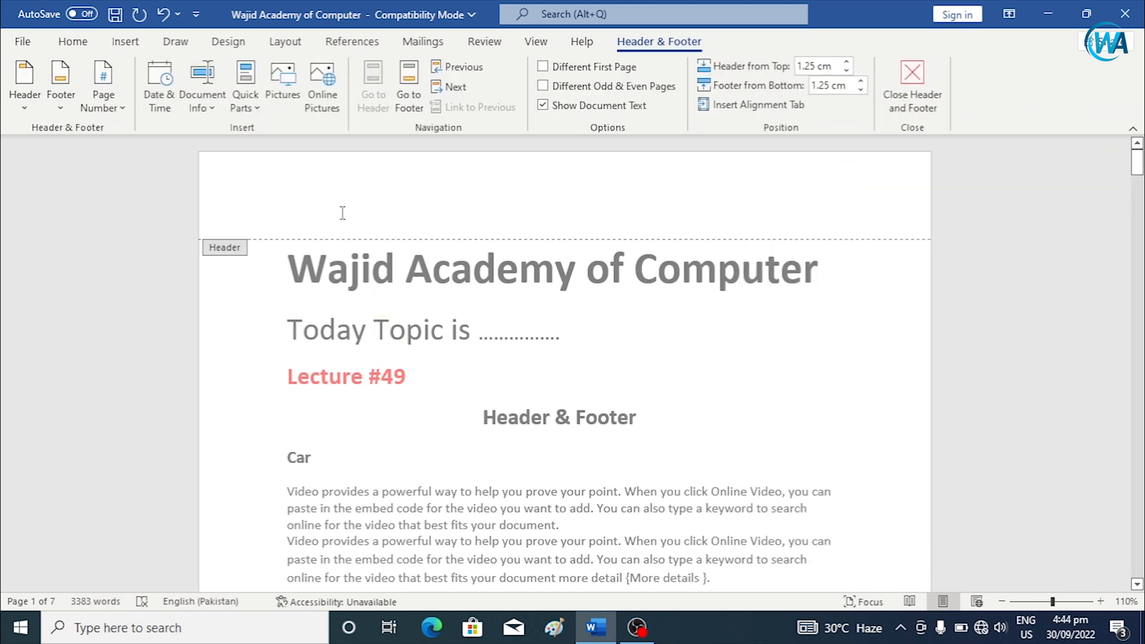
text(222)
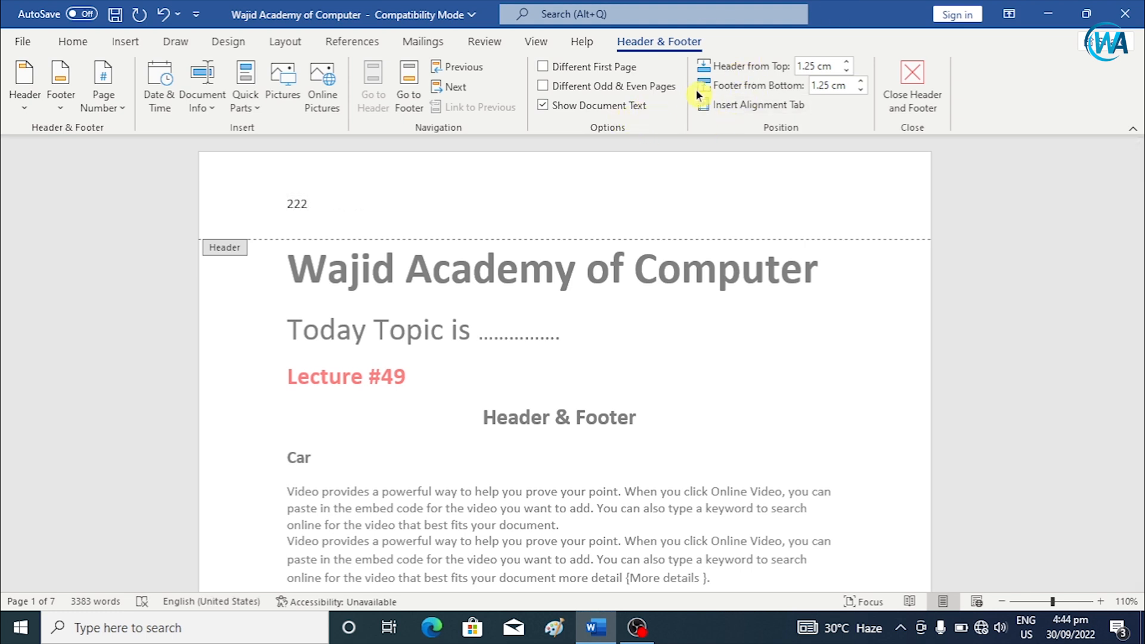
Step: Use the Edit Header command and replace the header text with "Wajid academy"
click(85, 43)
click(128, 42)
click(790, 71)
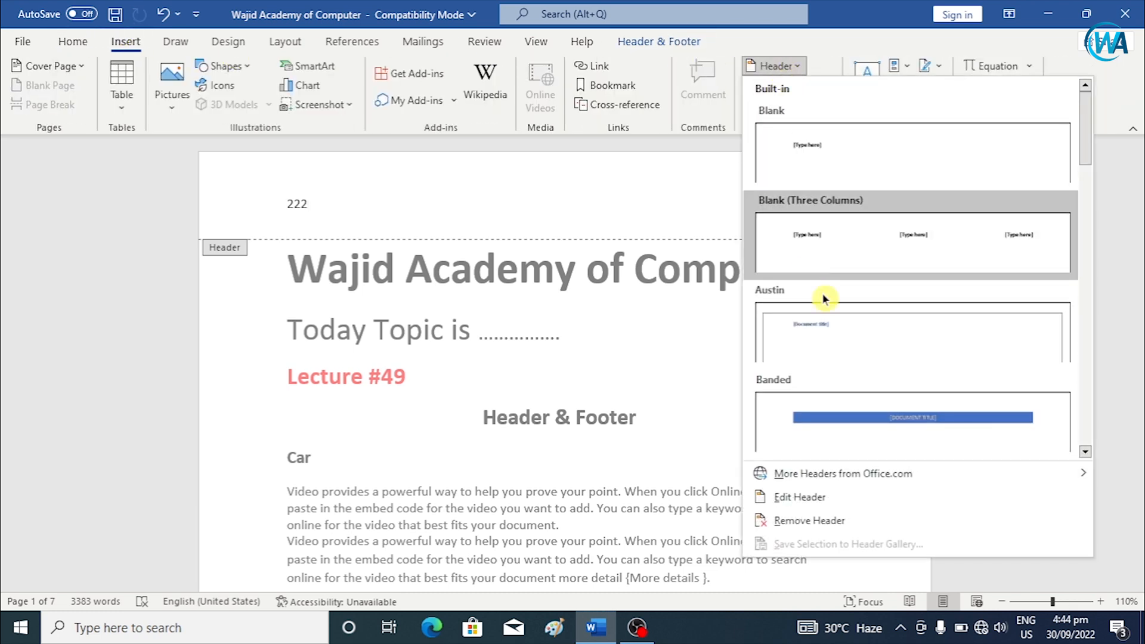
click(898, 509)
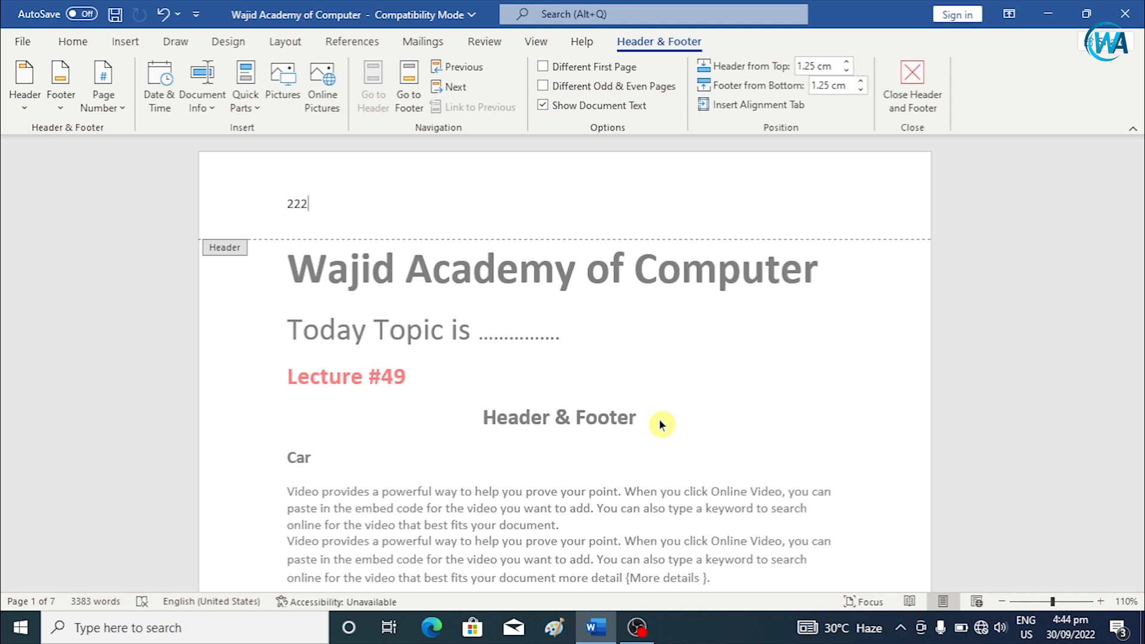
key(BackSpace)
key(BackSpace)
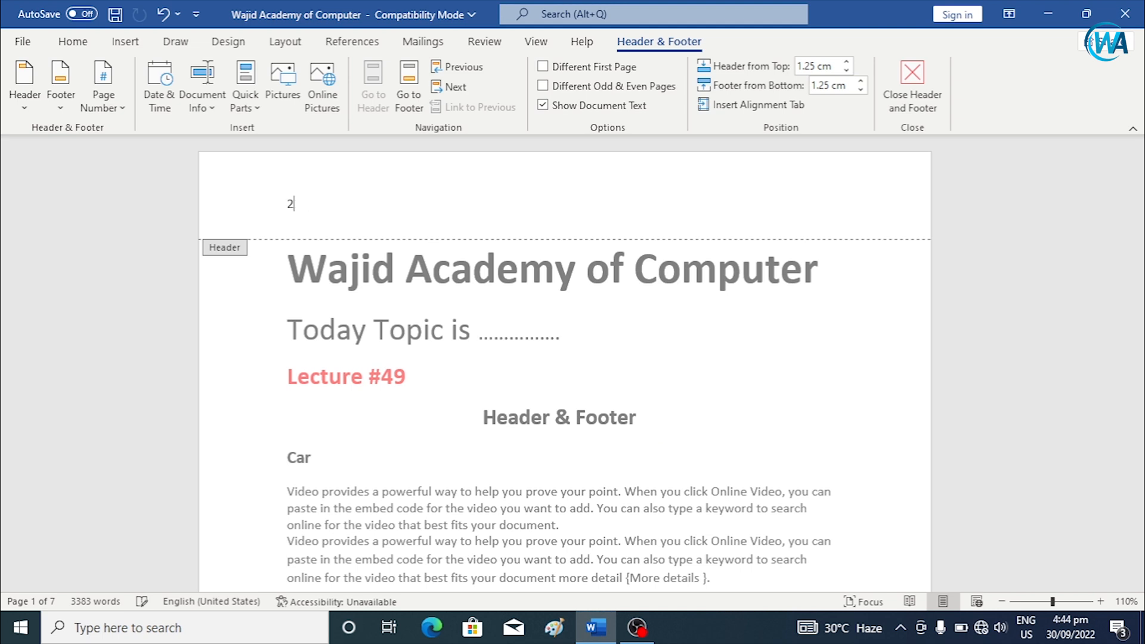
text(W)
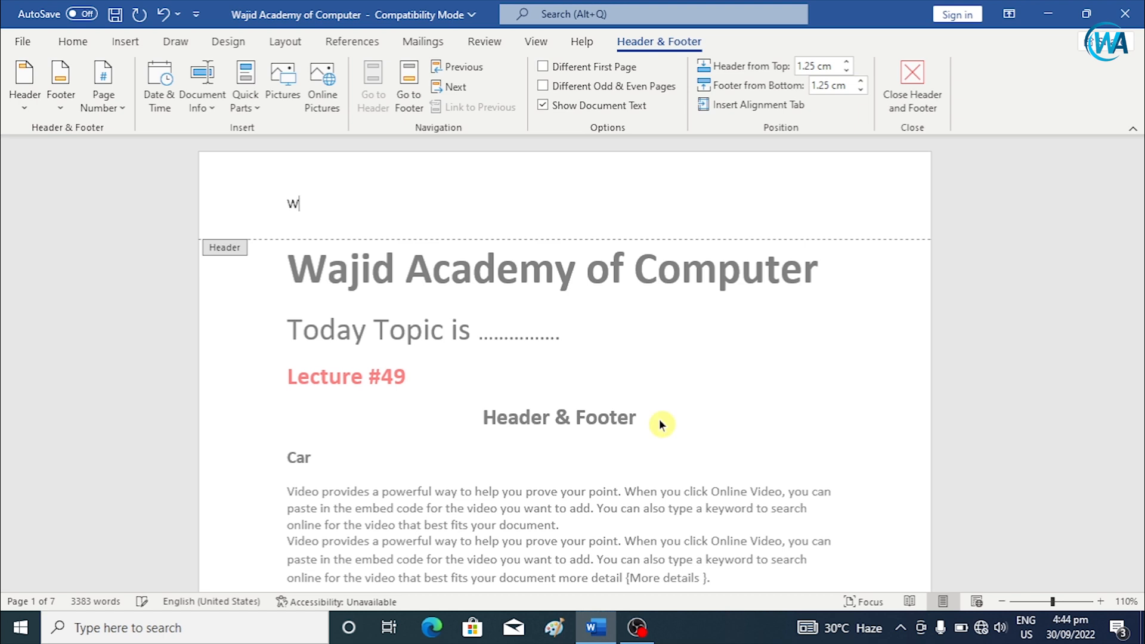
text(ajid)
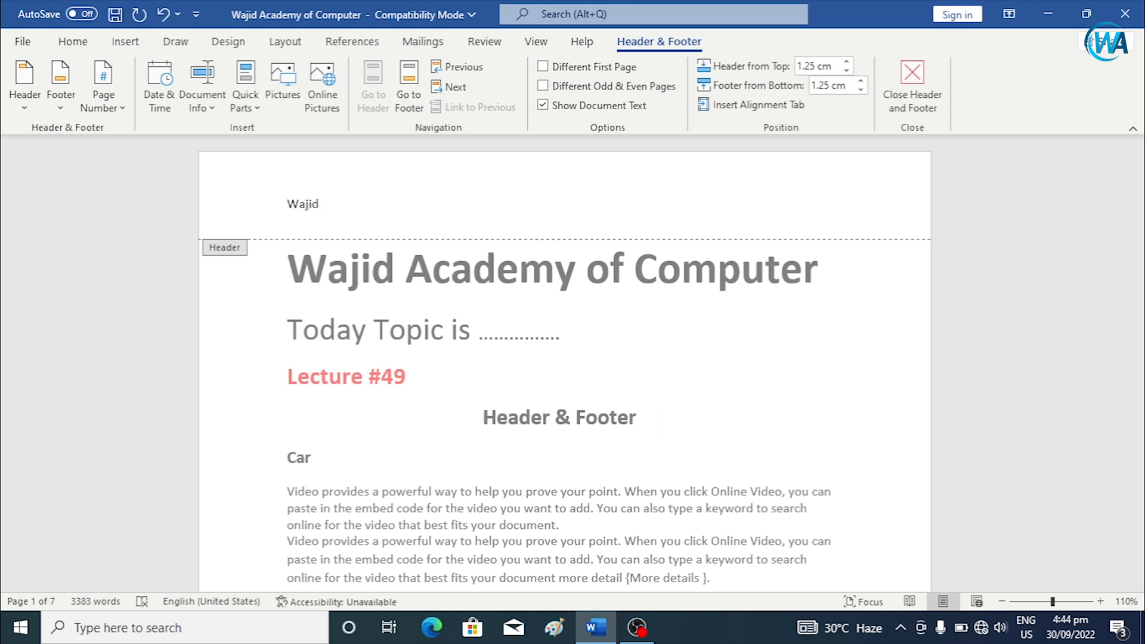
text( academy)
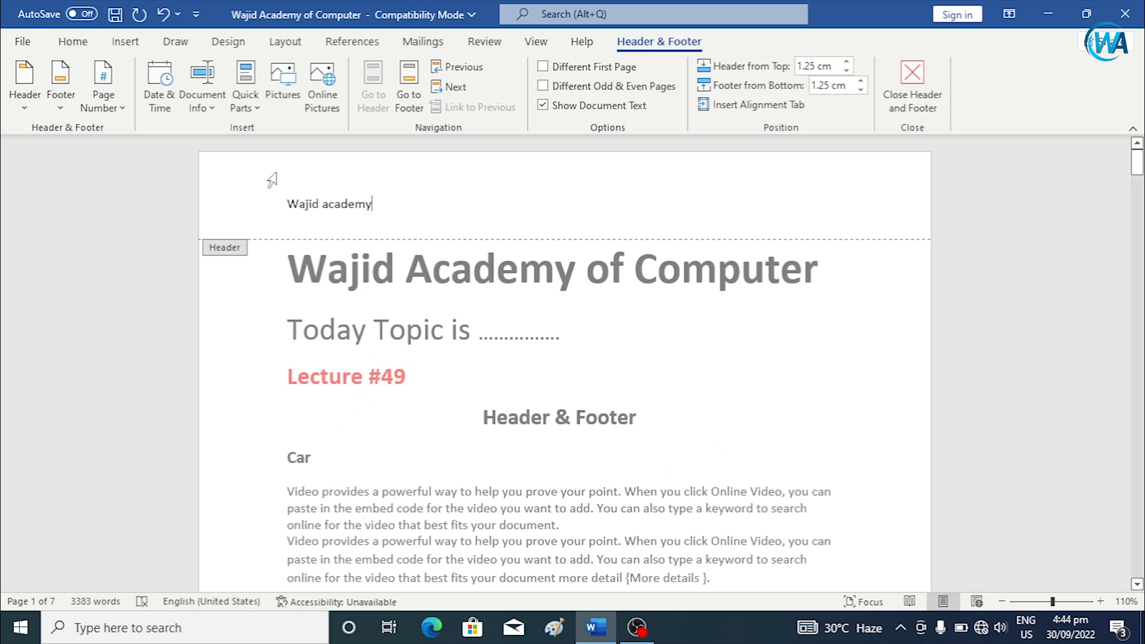
Step: Leave header editing for the document body and check the header on the first page
scroll(468, 378, down, 8)
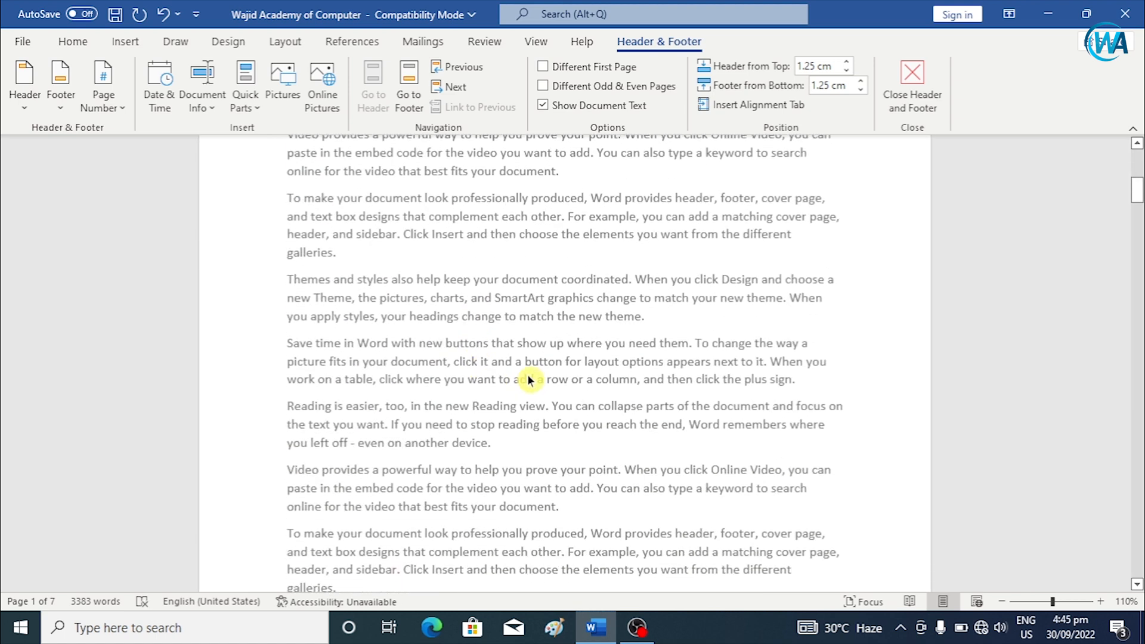
double_click(529, 378)
scroll(529, 378, up, 10)
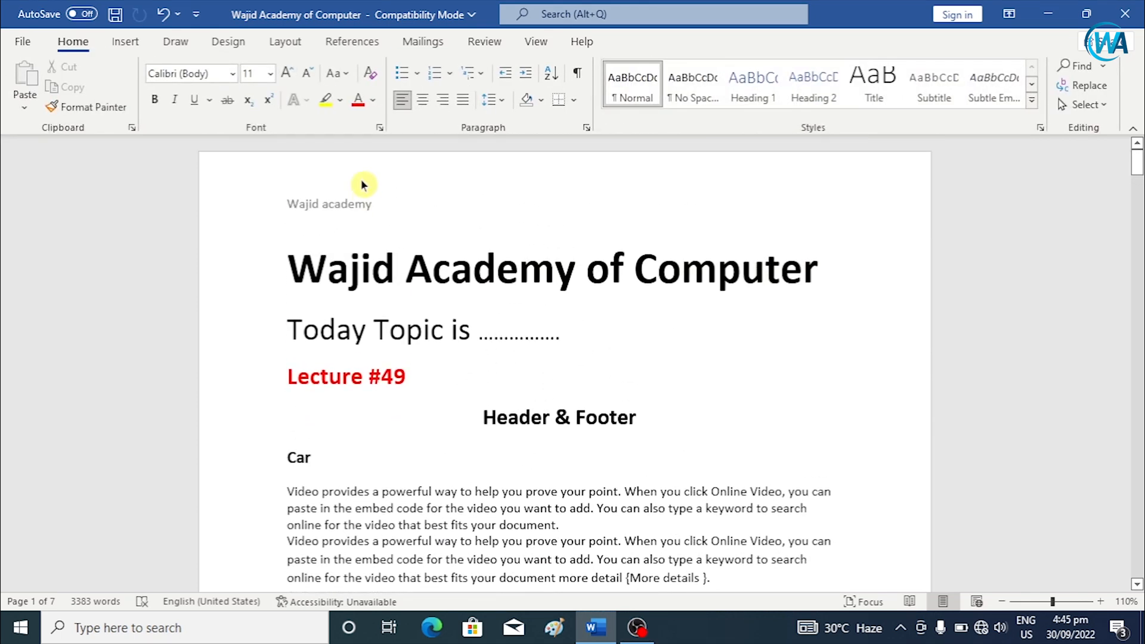
Step: Reopen the first page's header, delete its text "Wajid academy", and close the header
double_click(388, 215)
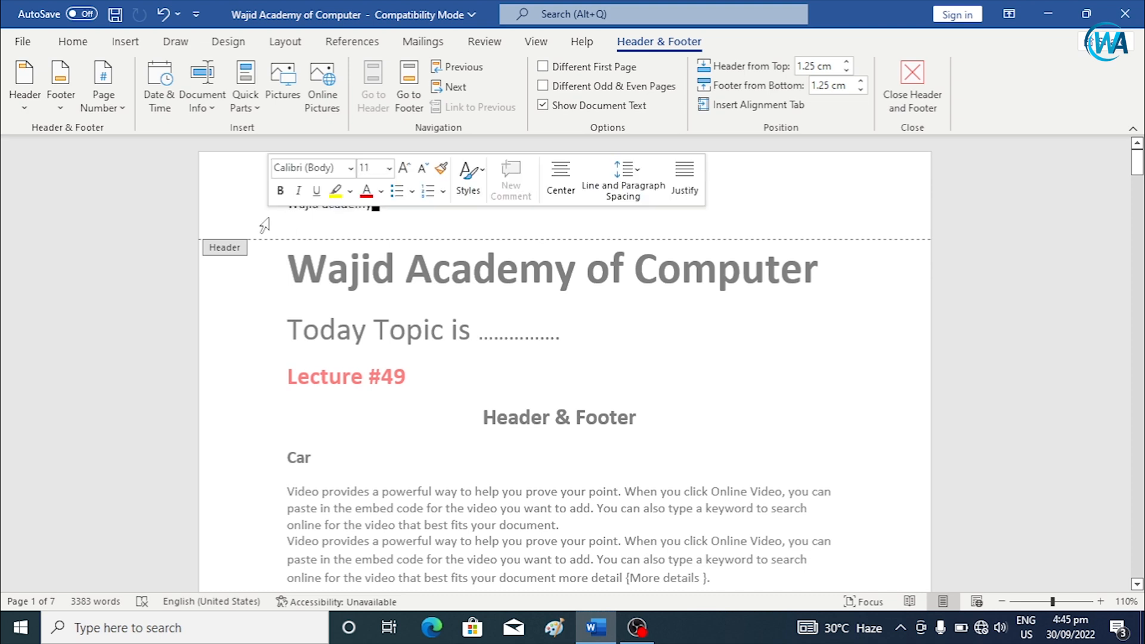
drag(382, 205, 255, 225)
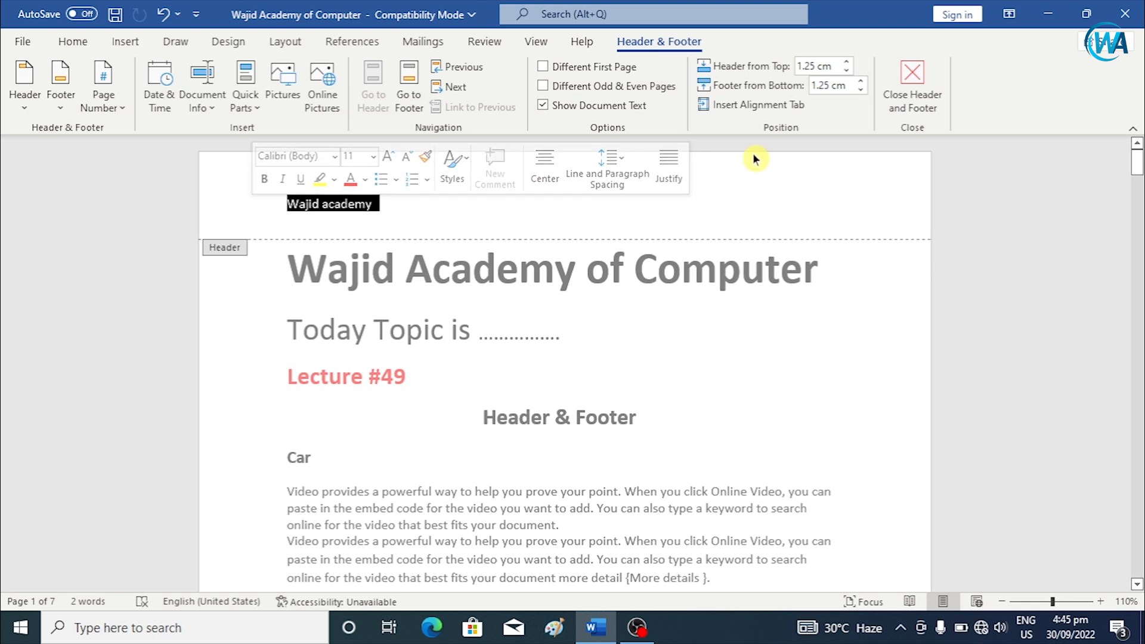
click(939, 92)
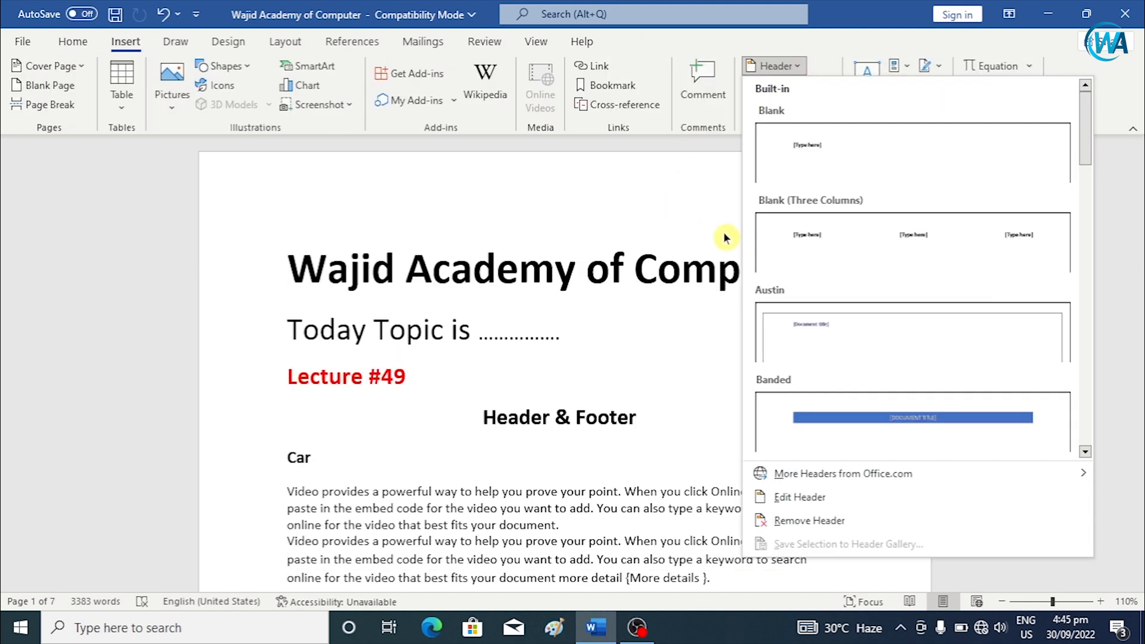
click(641, 215)
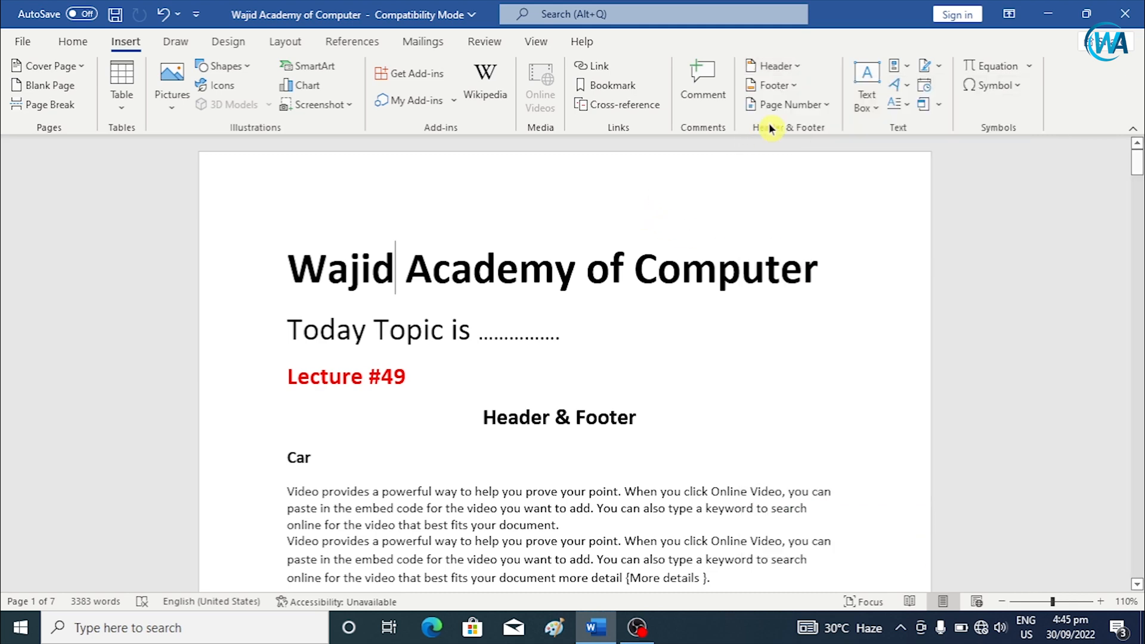
Step: Insert the built-in Blank footer with the text "Wajid Academy" and return to the document body
click(775, 85)
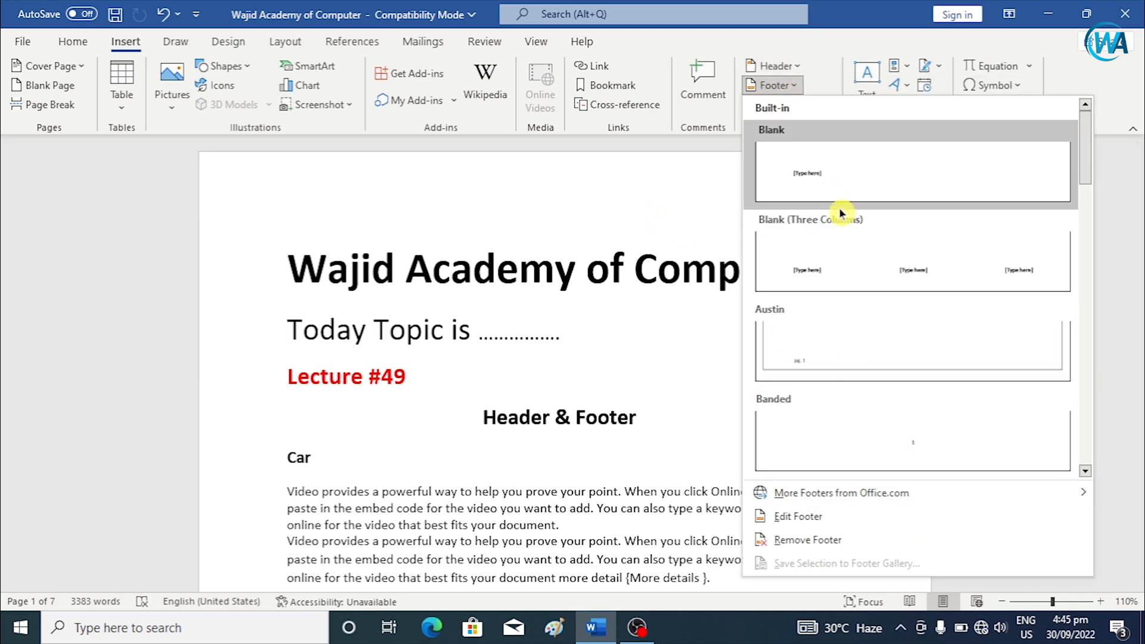
click(852, 202)
scroll(560, 463, down, 1)
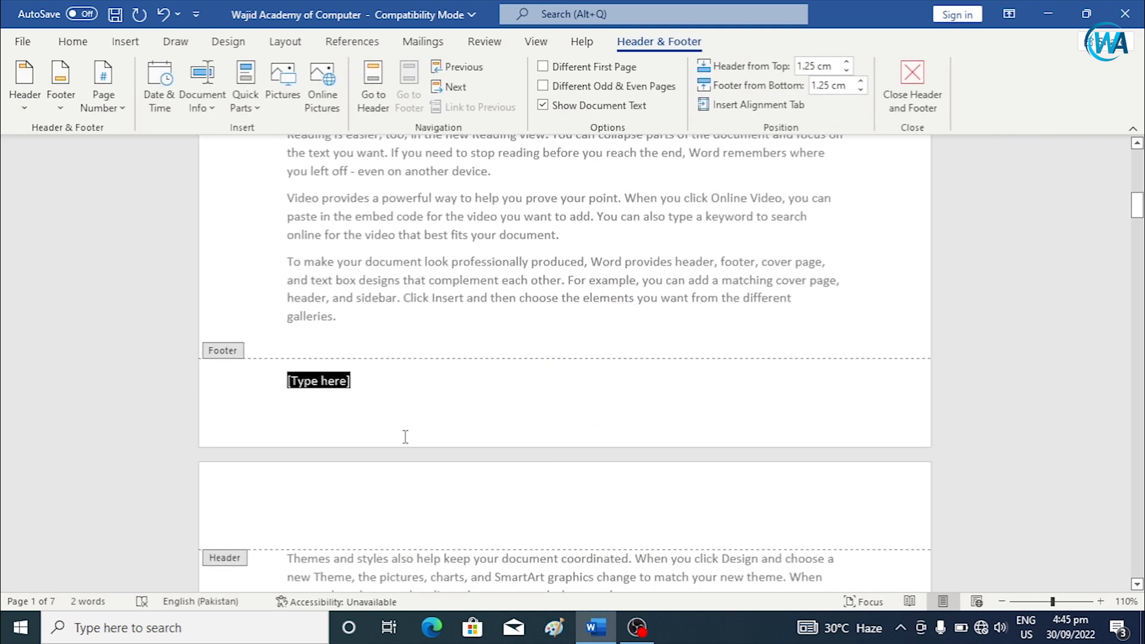
text(Wajid Academy)
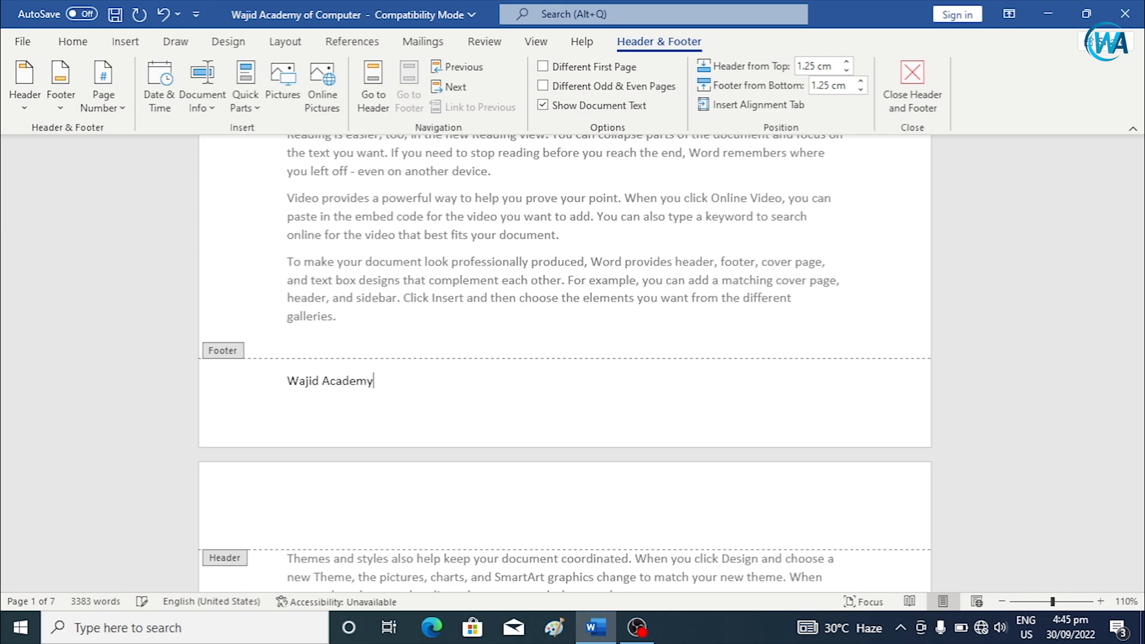
double_click(513, 264)
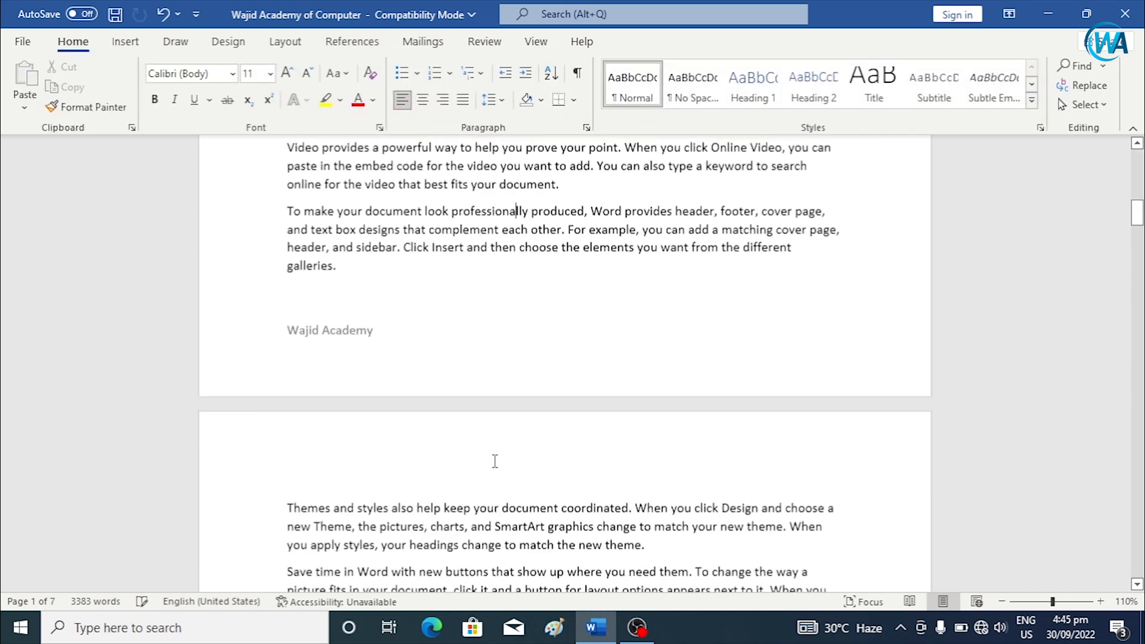
Step: Check the footer on the following pages up to the last one and return to the first page
scroll(513, 516, down, 12)
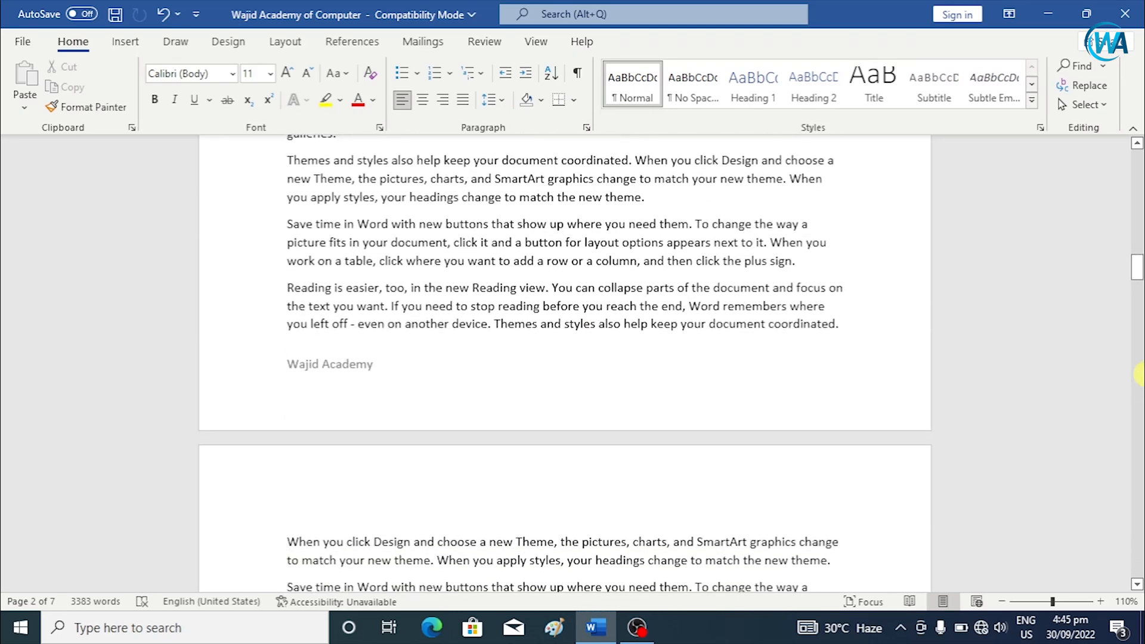
drag(1138, 272, 1137, 588)
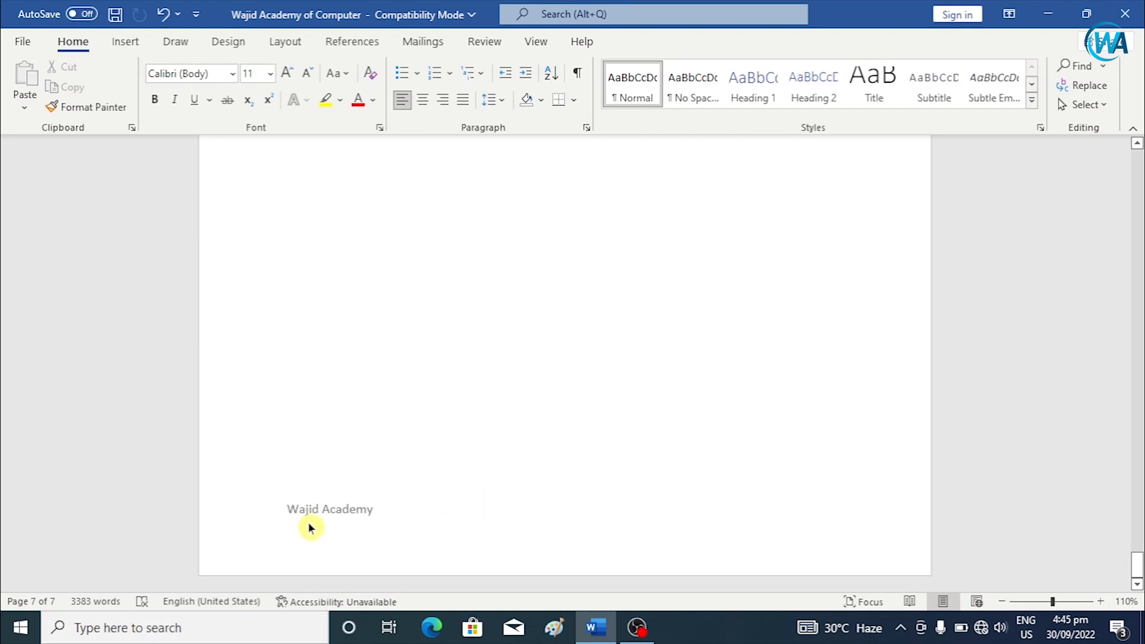
drag(1134, 569, 1134, 156)
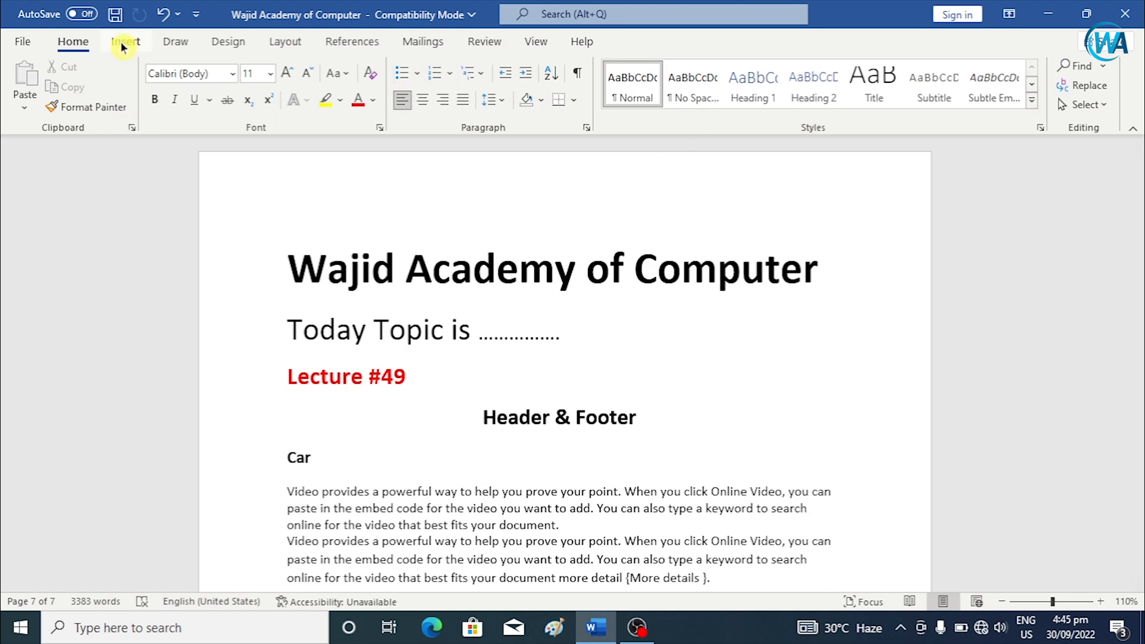
Step: Open the first page's footer, delete its text "Wajid Academy", and close the footer
scroll(394, 453, down, 10)
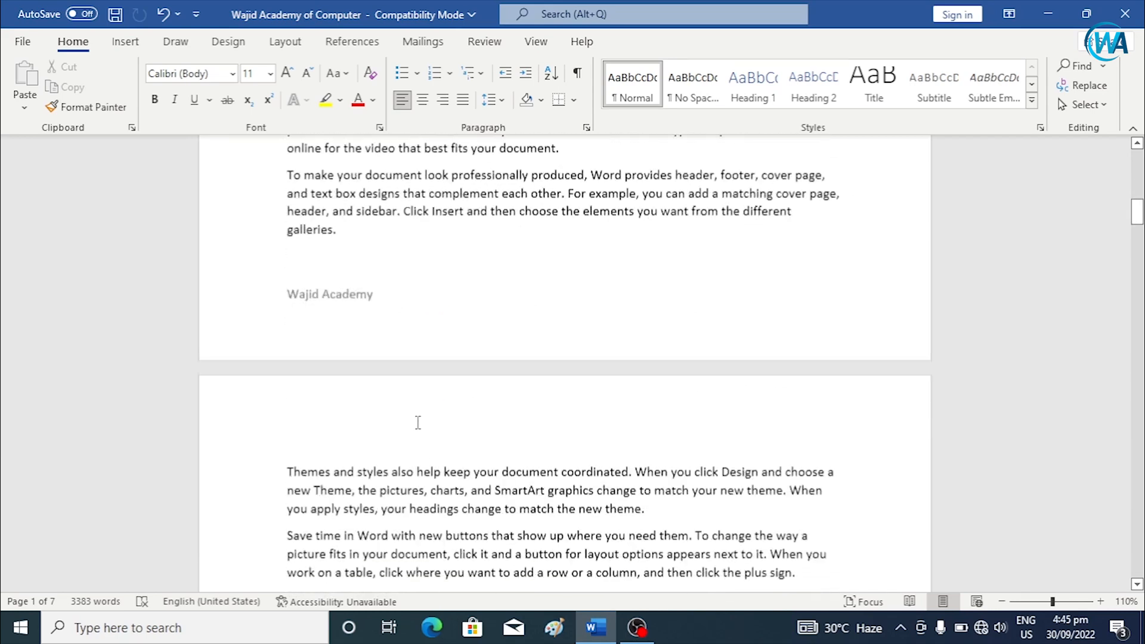
scroll(417, 422, down, 1)
click(356, 245)
triple_click(372, 273)
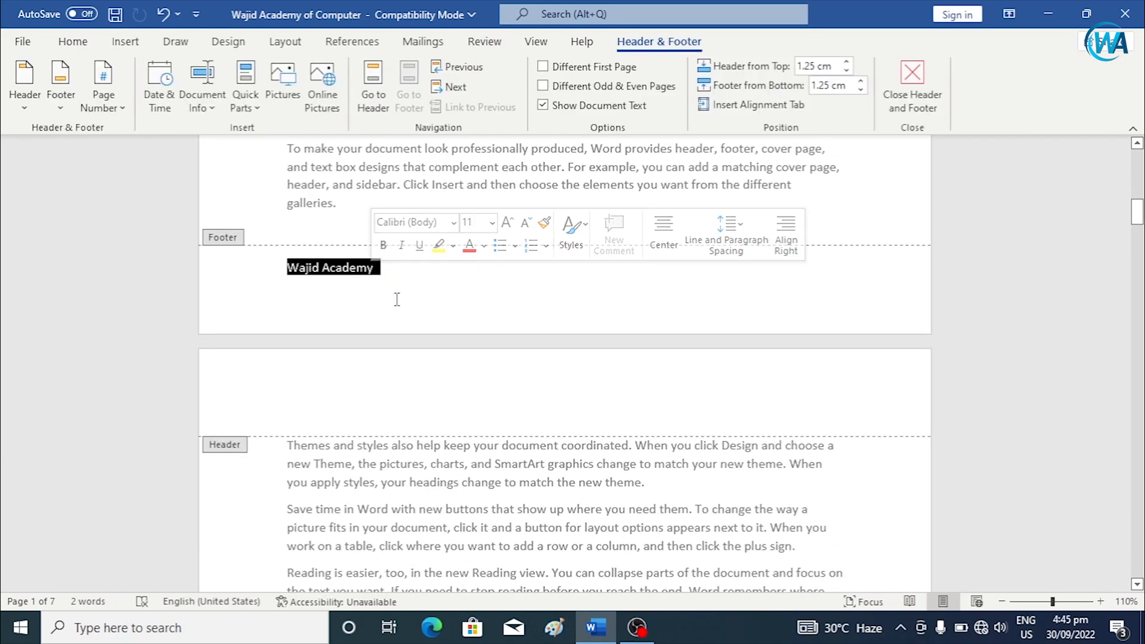
key(Delete)
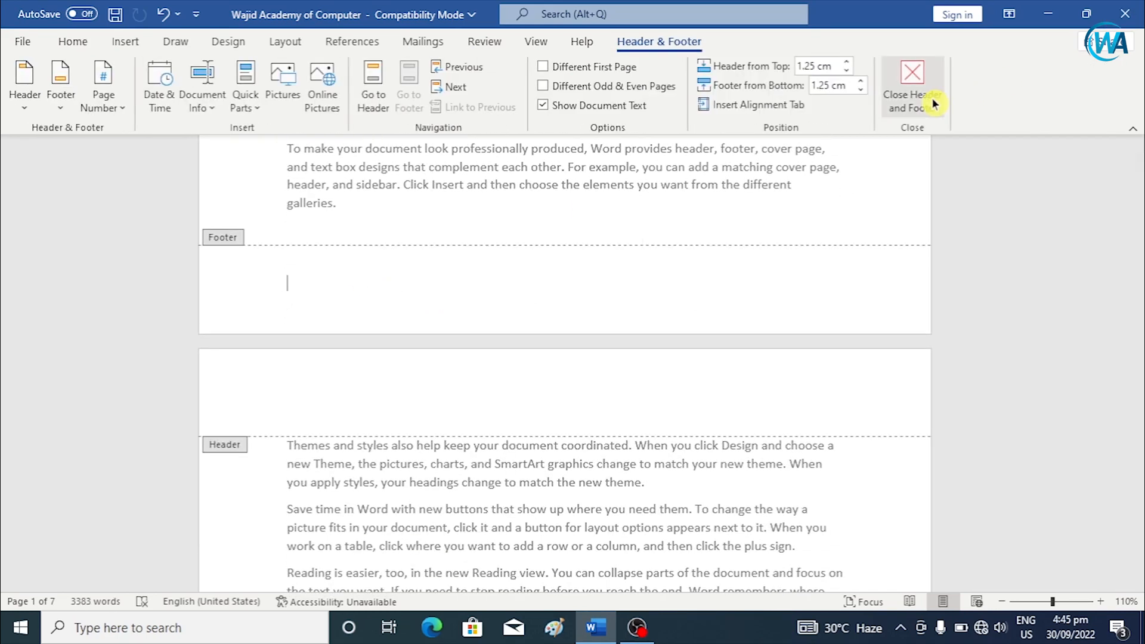
click(930, 98)
click(125, 41)
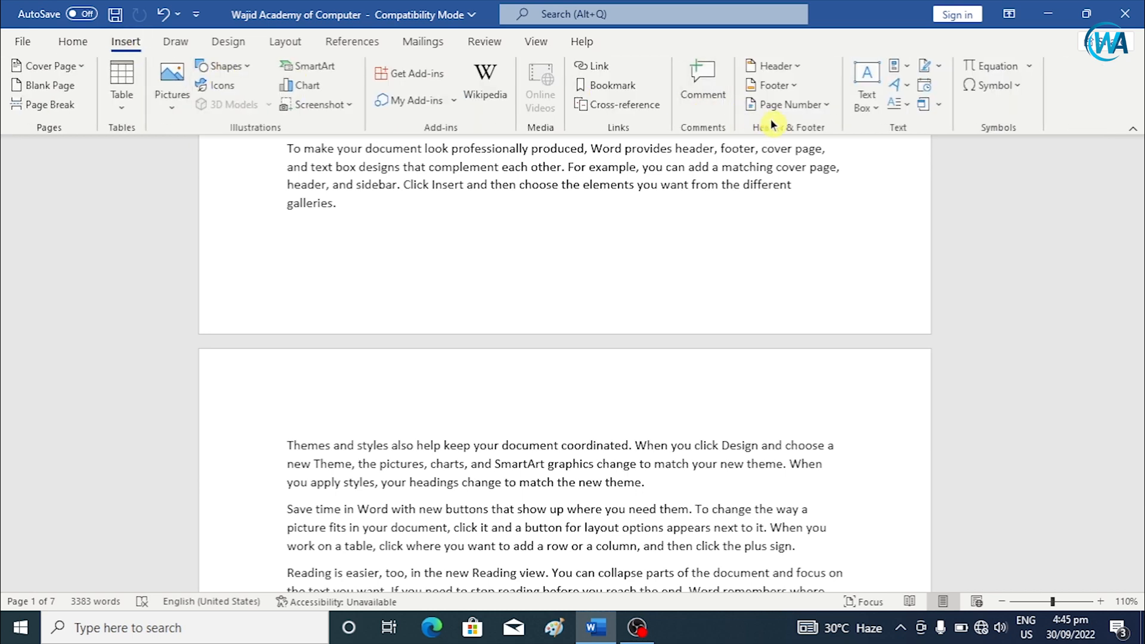
Step: Insert the Plain Number 1 page number at the top of the pages and return to the document body
scroll(1136, 197, up, 5)
drag(1137, 194, 1137, 140)
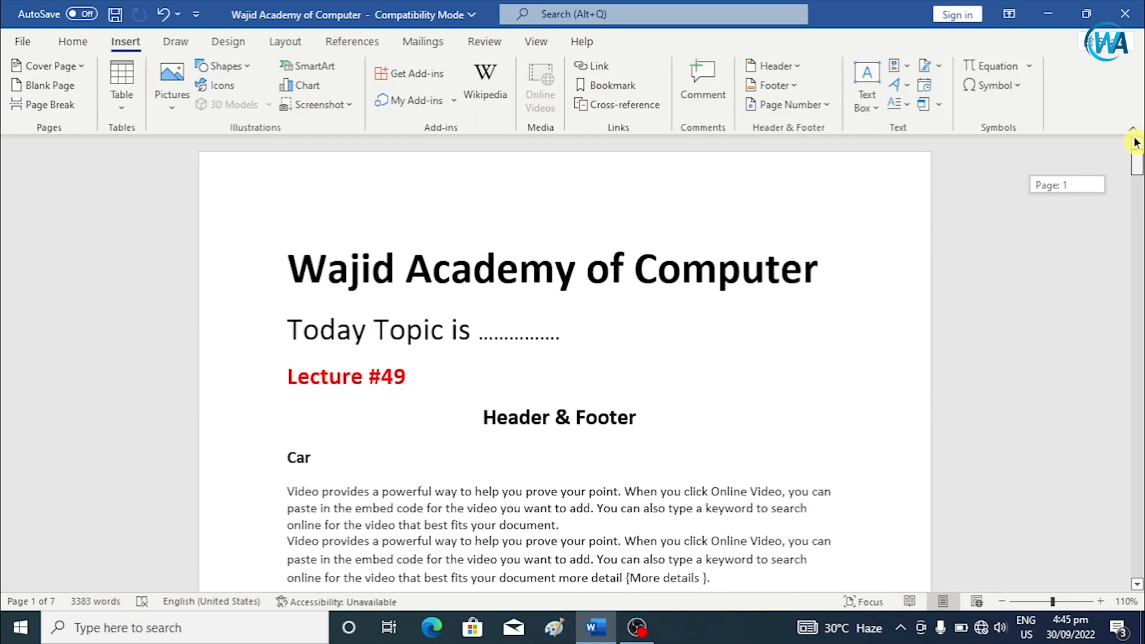
click(818, 111)
mouse_move(825, 133)
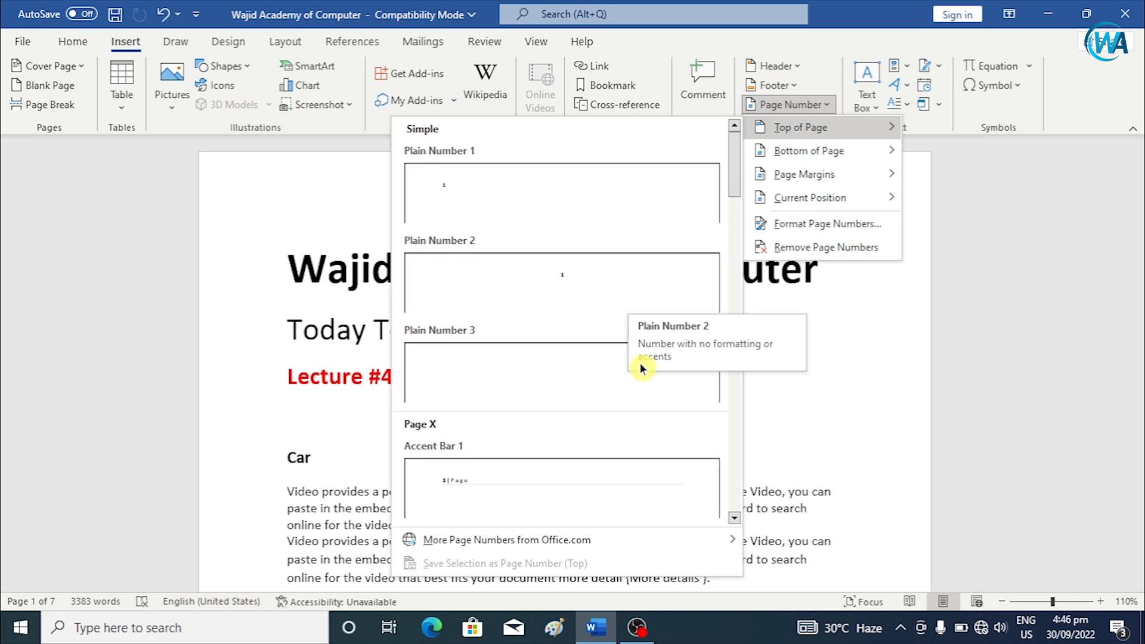
click(578, 216)
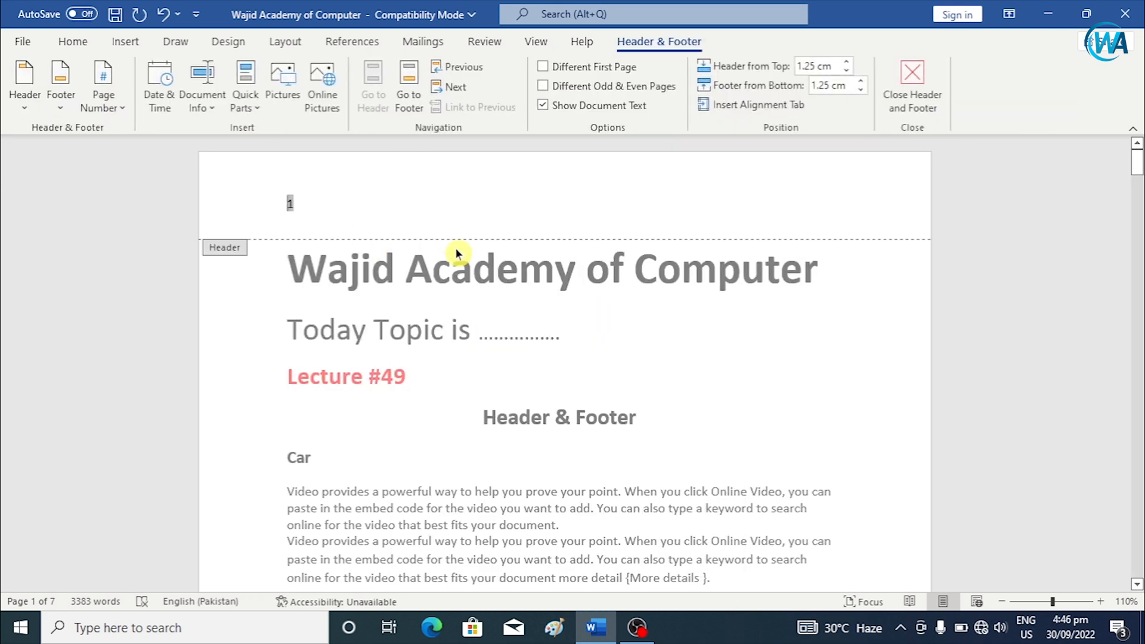
double_click(603, 362)
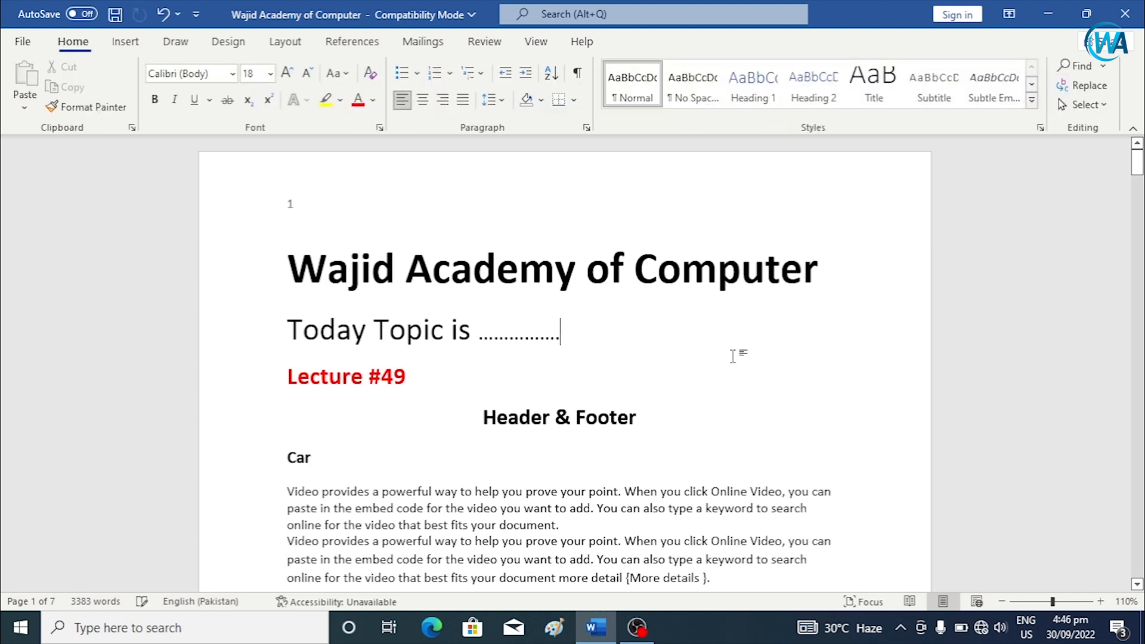
Step: Look through the numbered pages, reopen the first page's header, select its page number, and close the header
drag(1136, 160, 1076, 154)
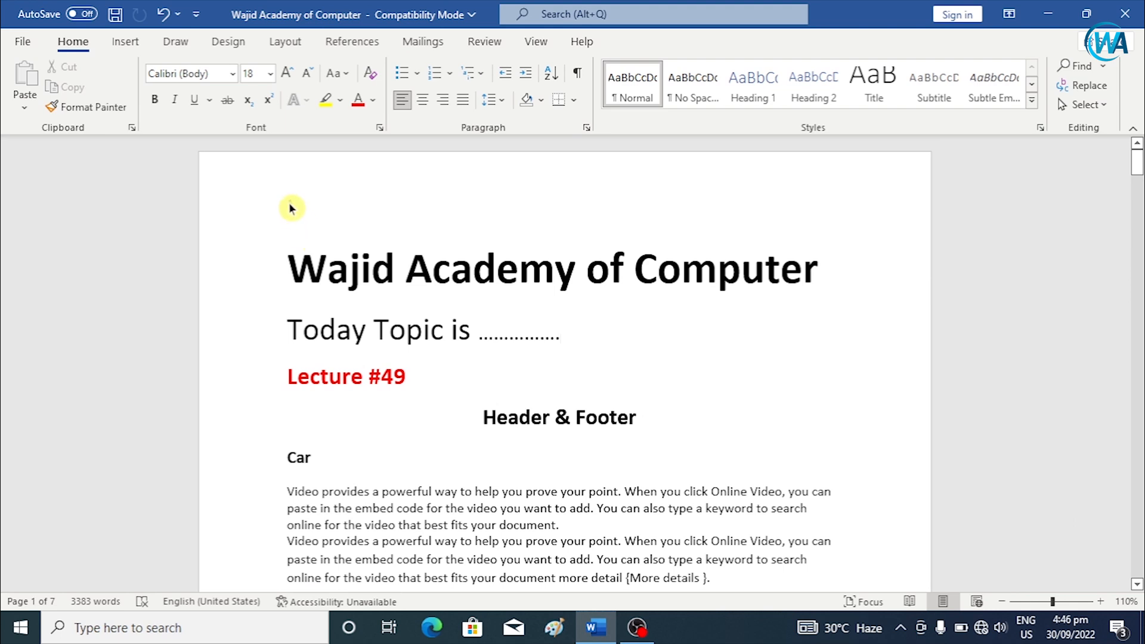
double_click(289, 203)
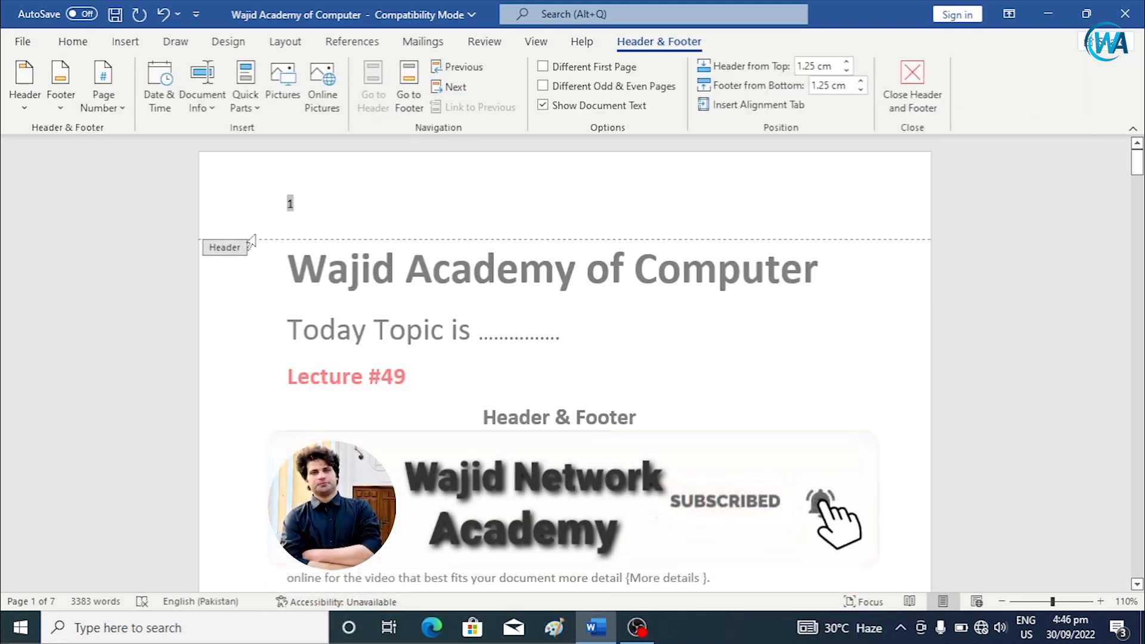
double_click(313, 209)
click(314, 210)
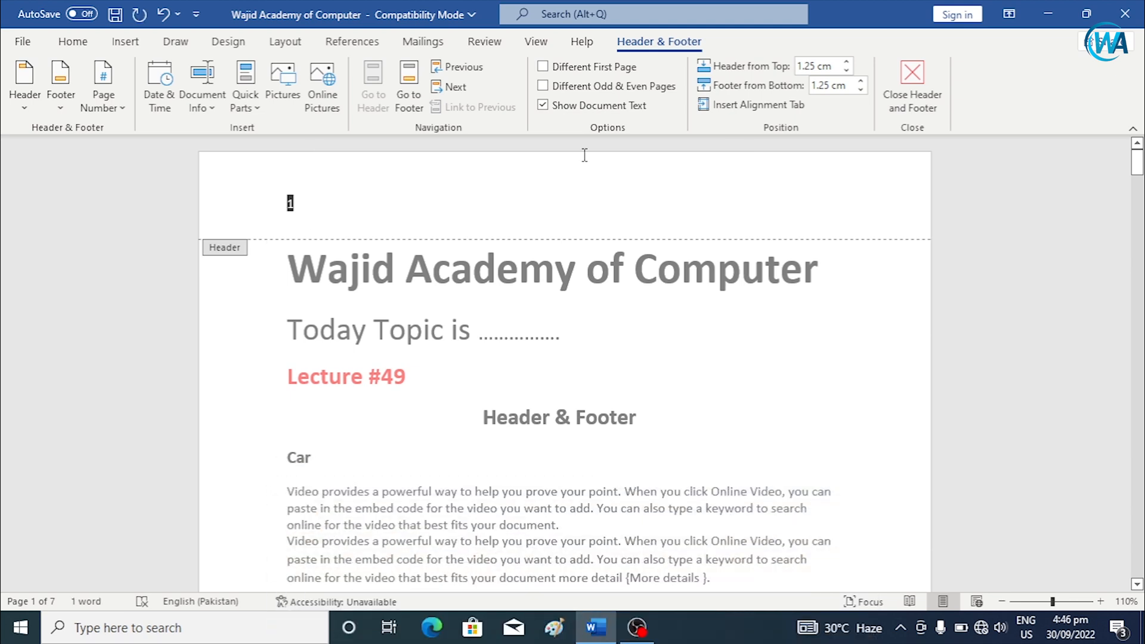
click(910, 84)
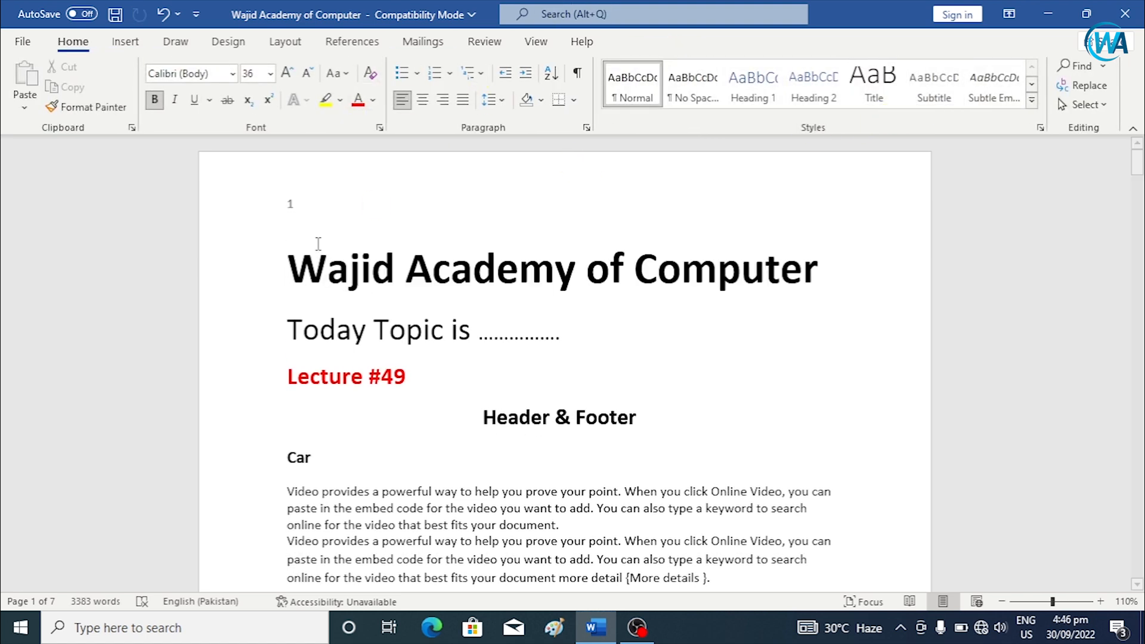
Step: Insert the Plain Number 2 page number at the bottom of the pages
click(125, 42)
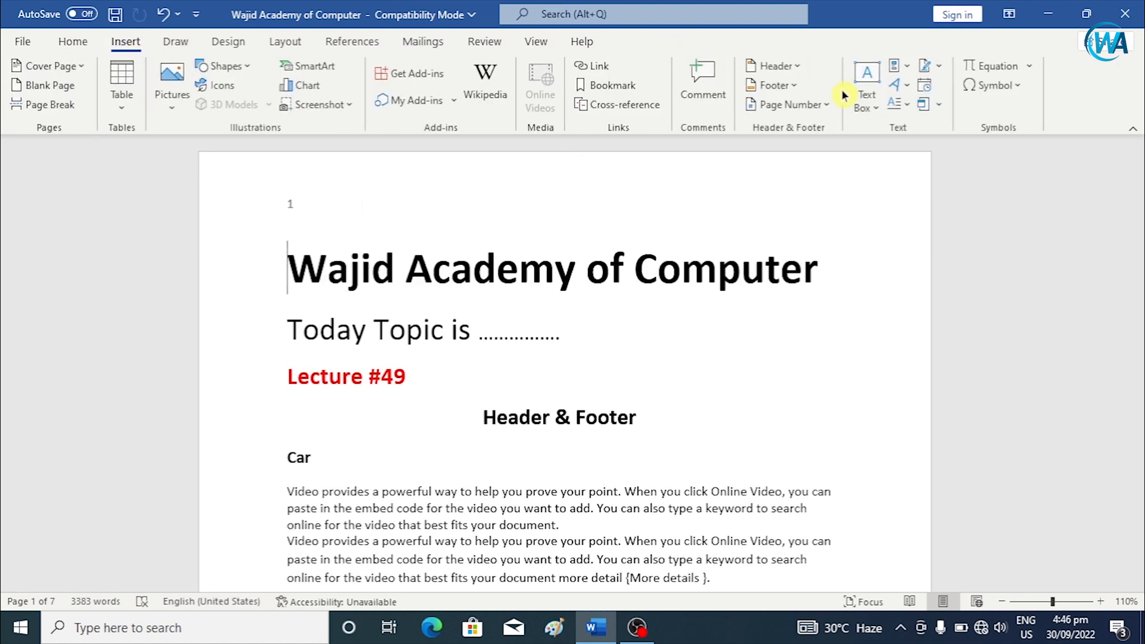
click(816, 112)
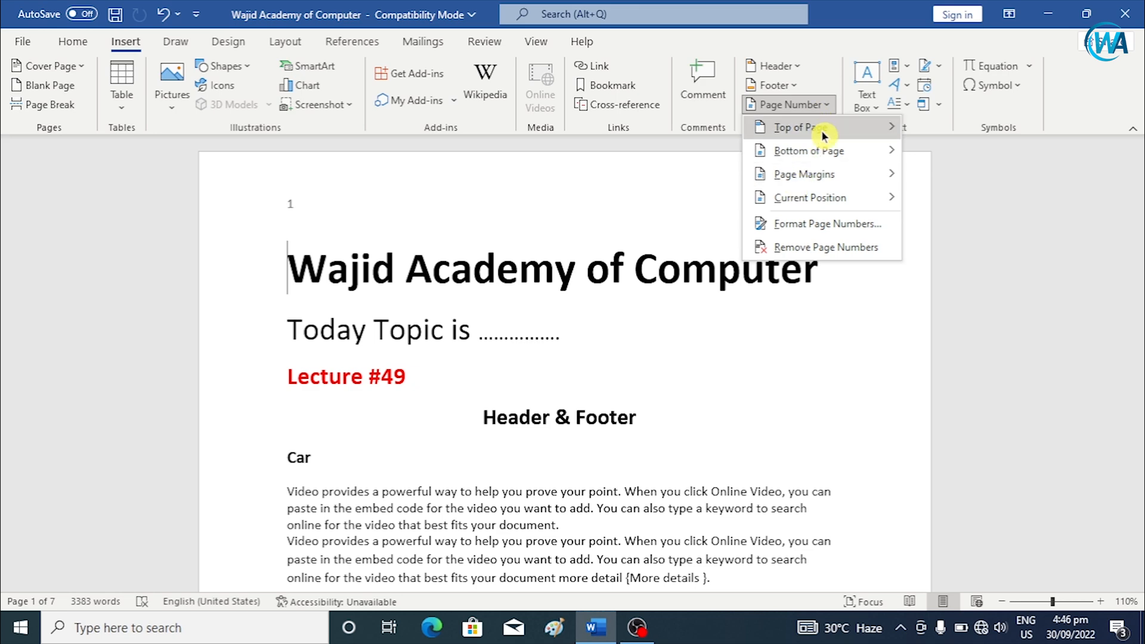
mouse_move(830, 156)
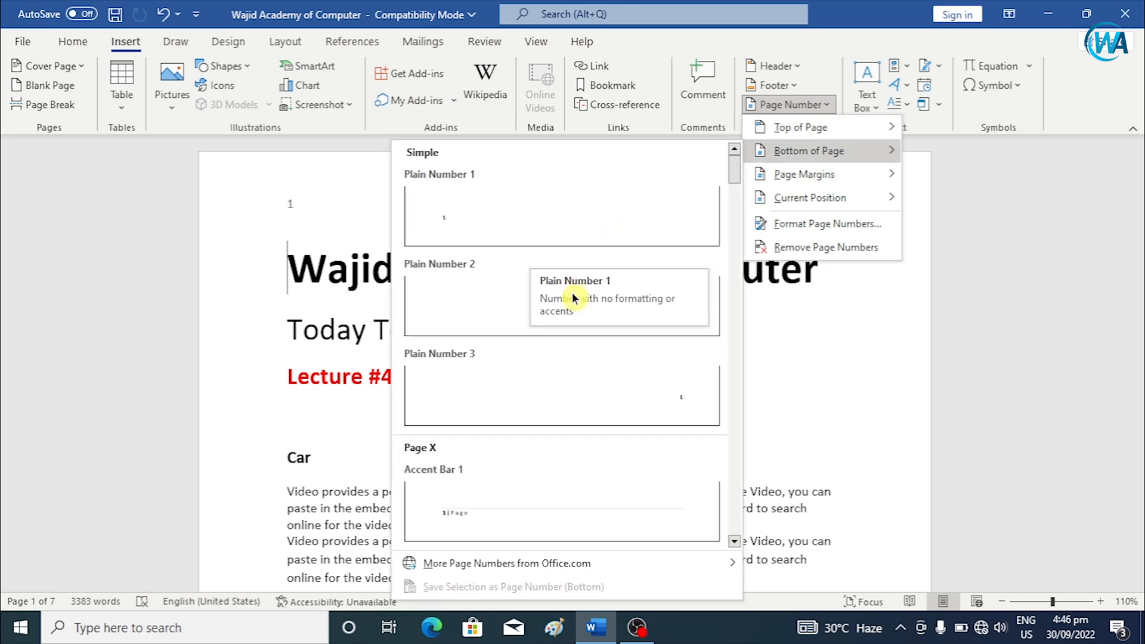
click(444, 322)
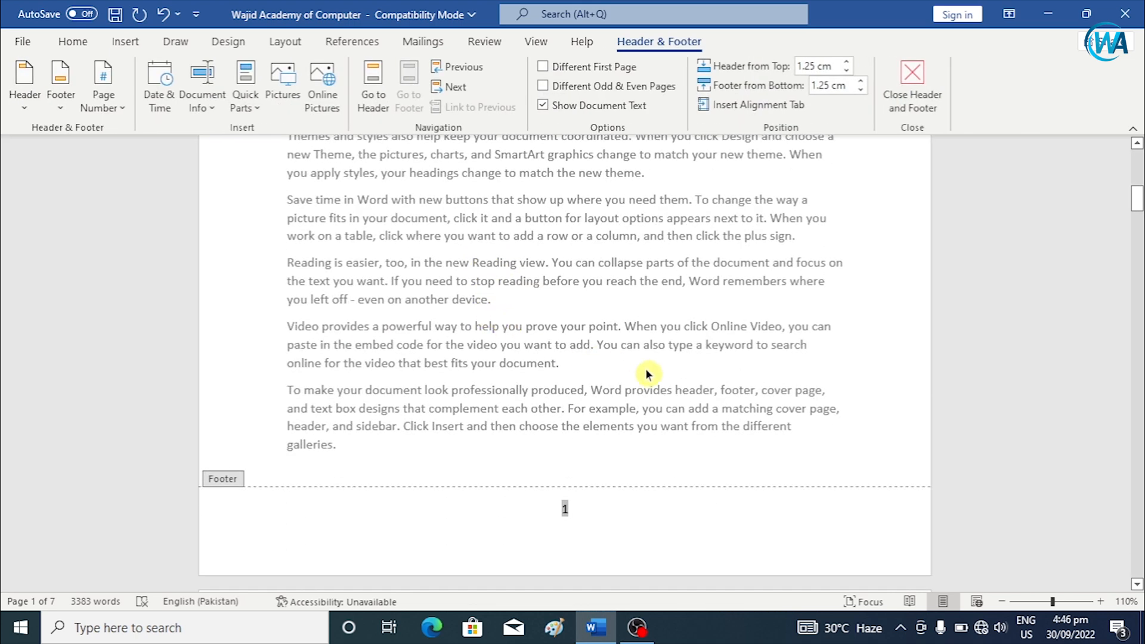
Step: Undo the page number insertions, delete the restored footer text "Wajid Academy", and close the footer
scroll(645, 369, up, 10)
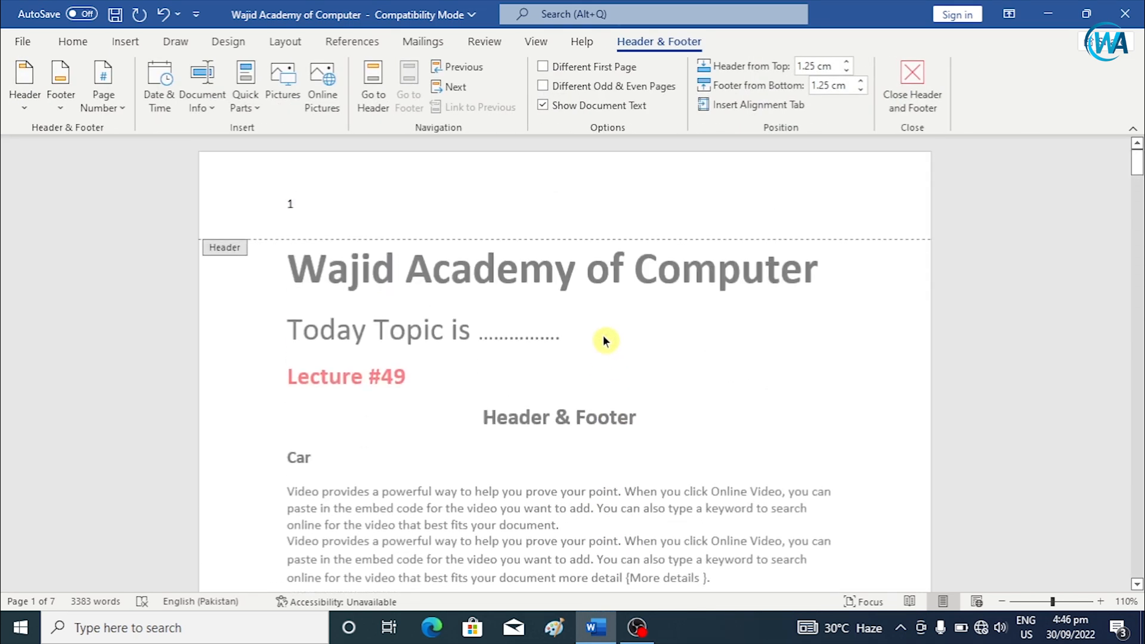
click(297, 210)
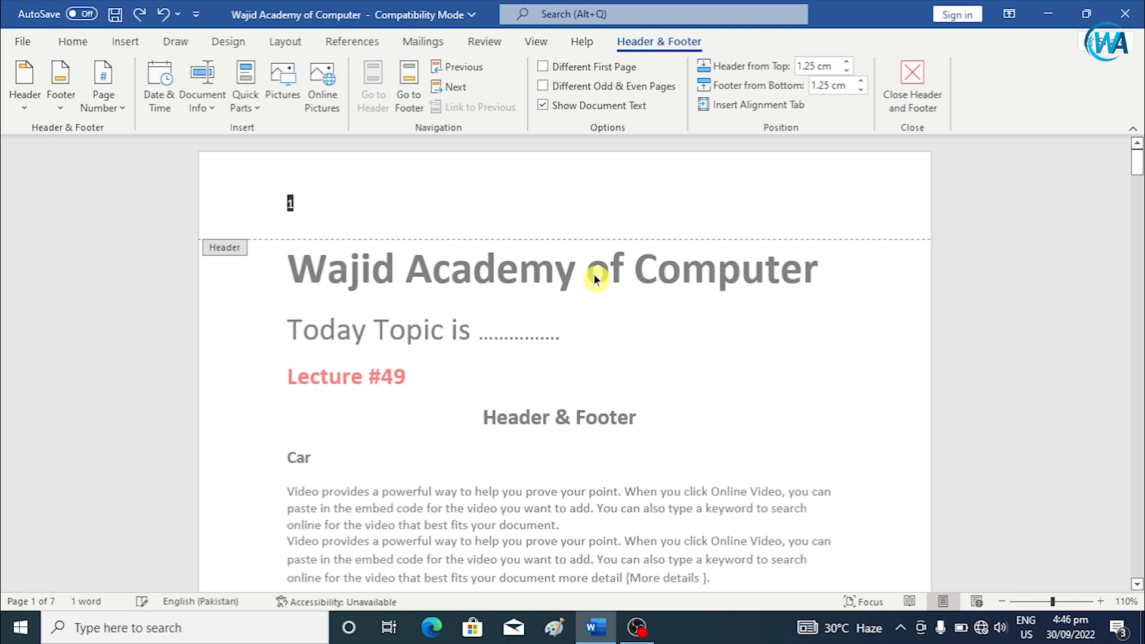
key(ctrl+z)
key(ctrl+z)
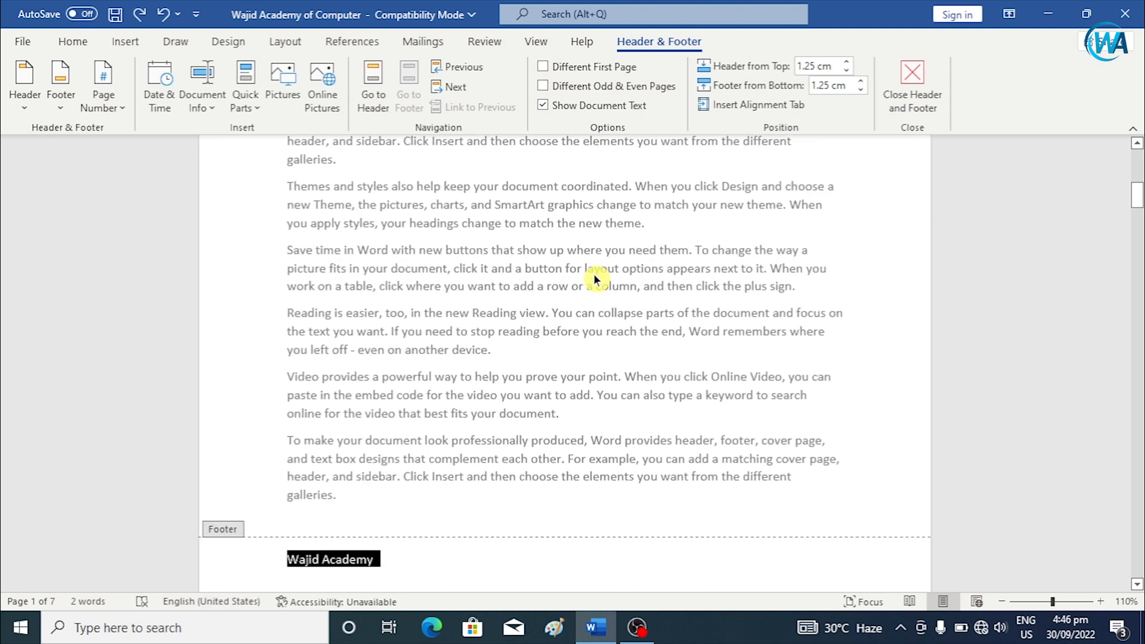
key(Delete)
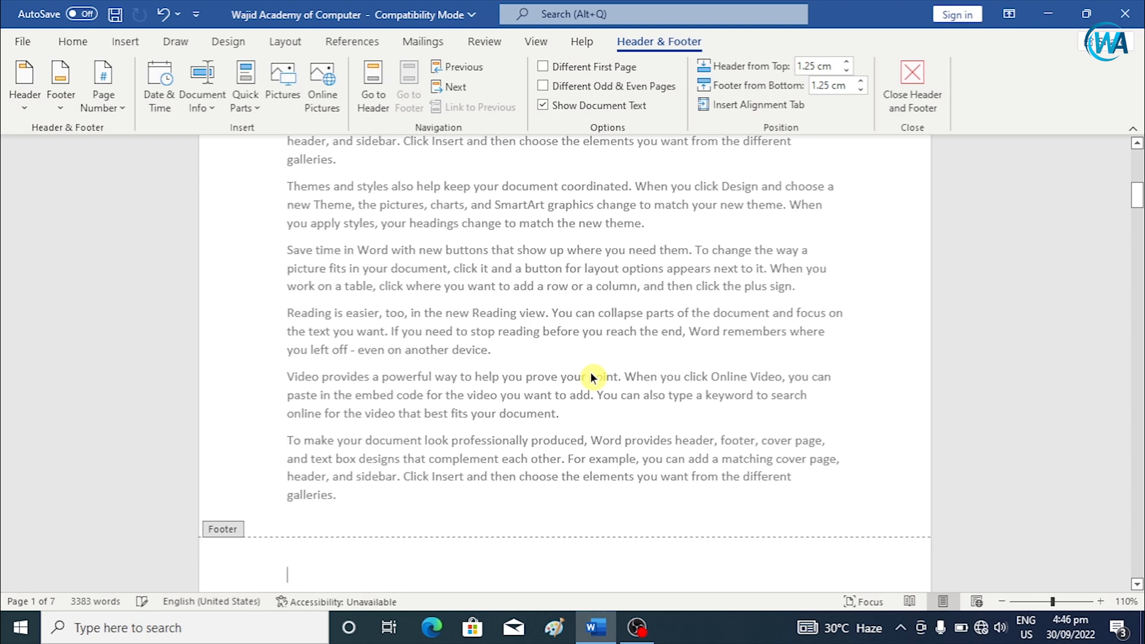
click(926, 102)
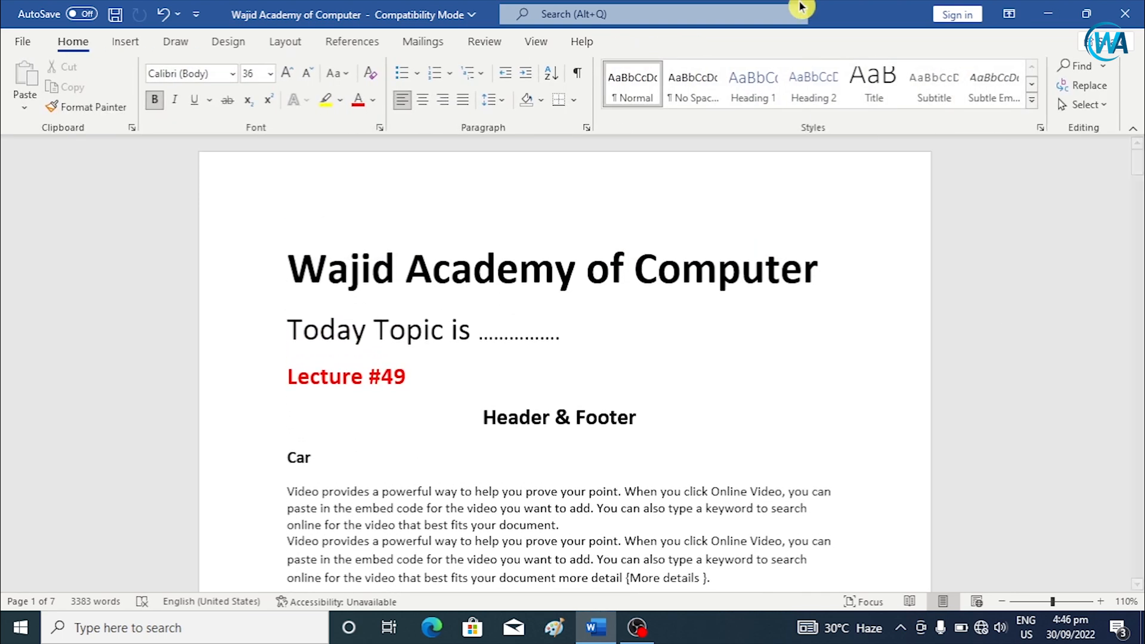
Step: Insert the Plain Number 2 page number at the top of the pages
click(149, 47)
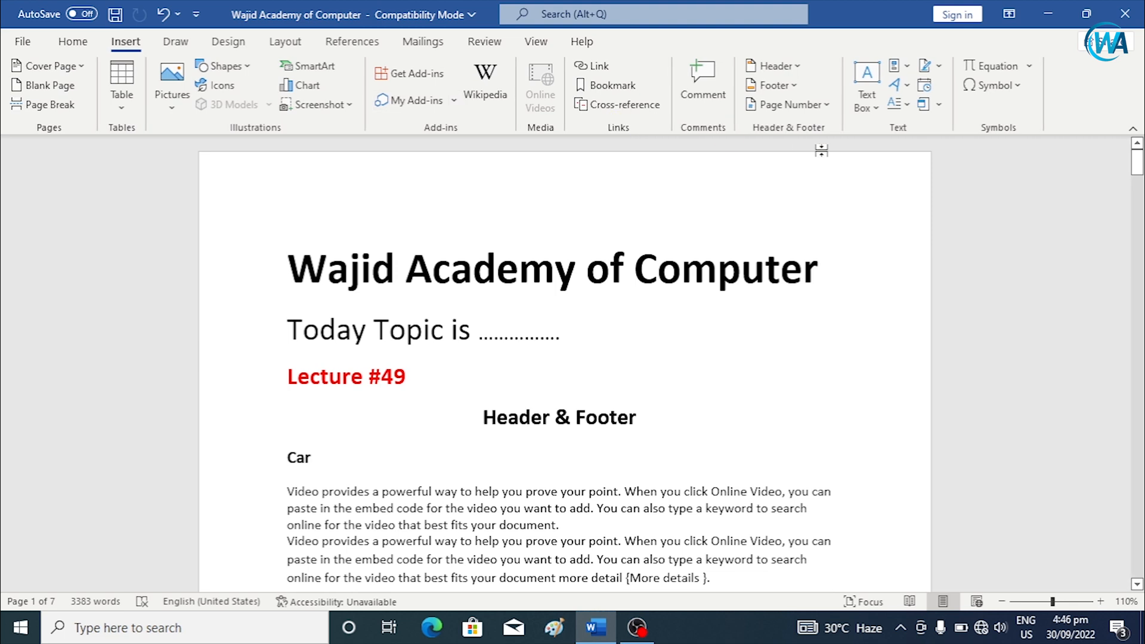
click(794, 70)
click(685, 140)
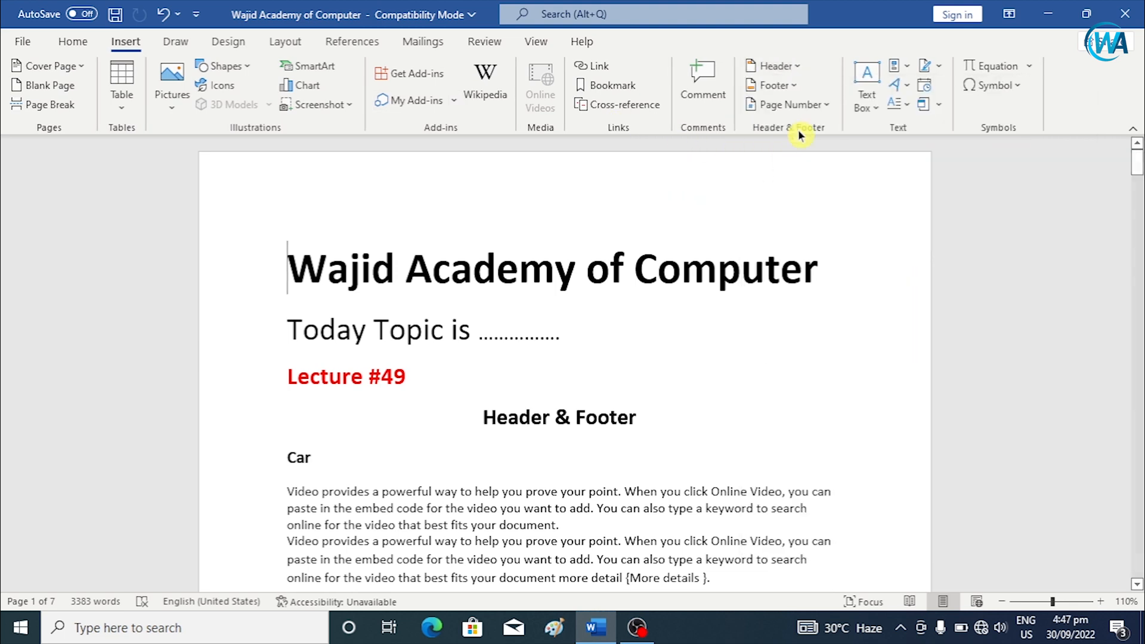
click(798, 106)
mouse_move(820, 127)
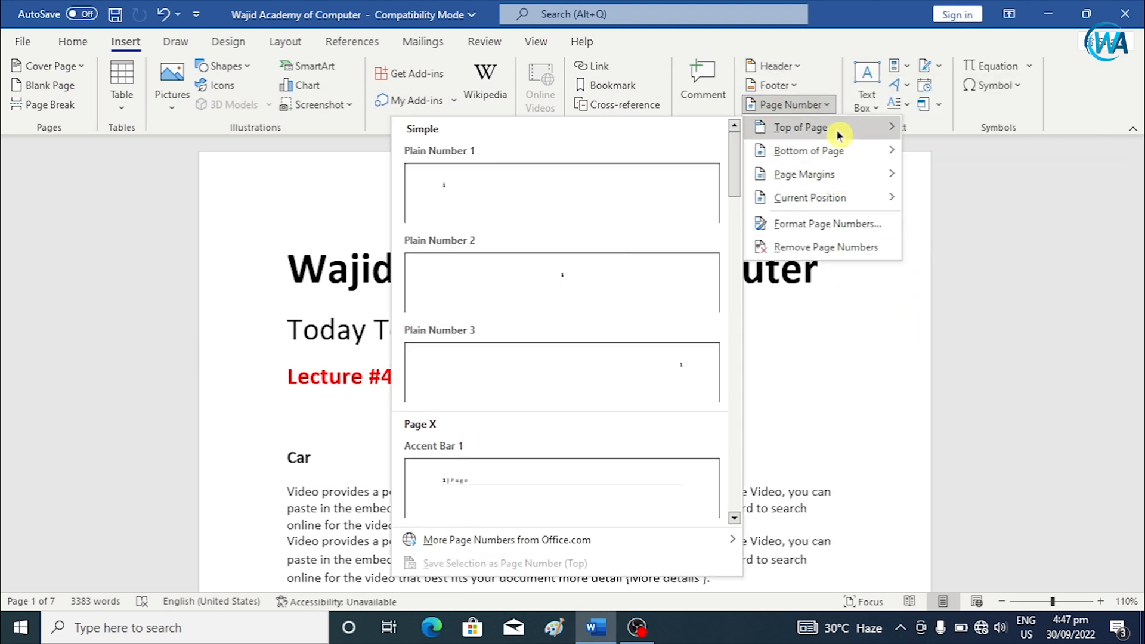
click(583, 294)
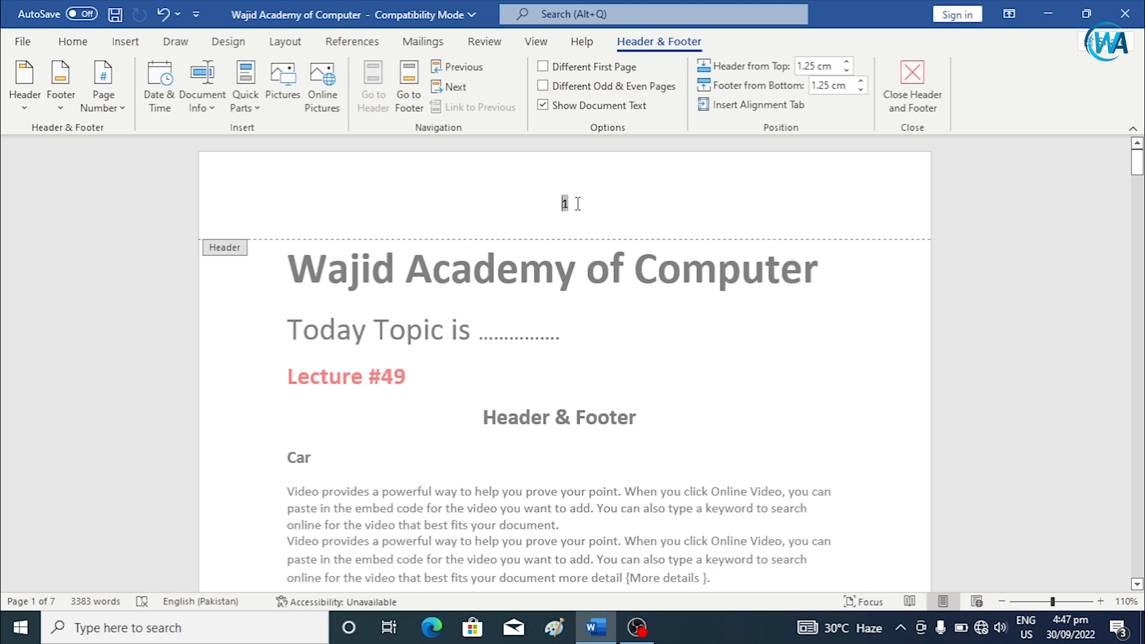
Step: Review the bottom-of-page number designs without choosing one, and remove the page number from the first page's header
click(122, 42)
click(795, 105)
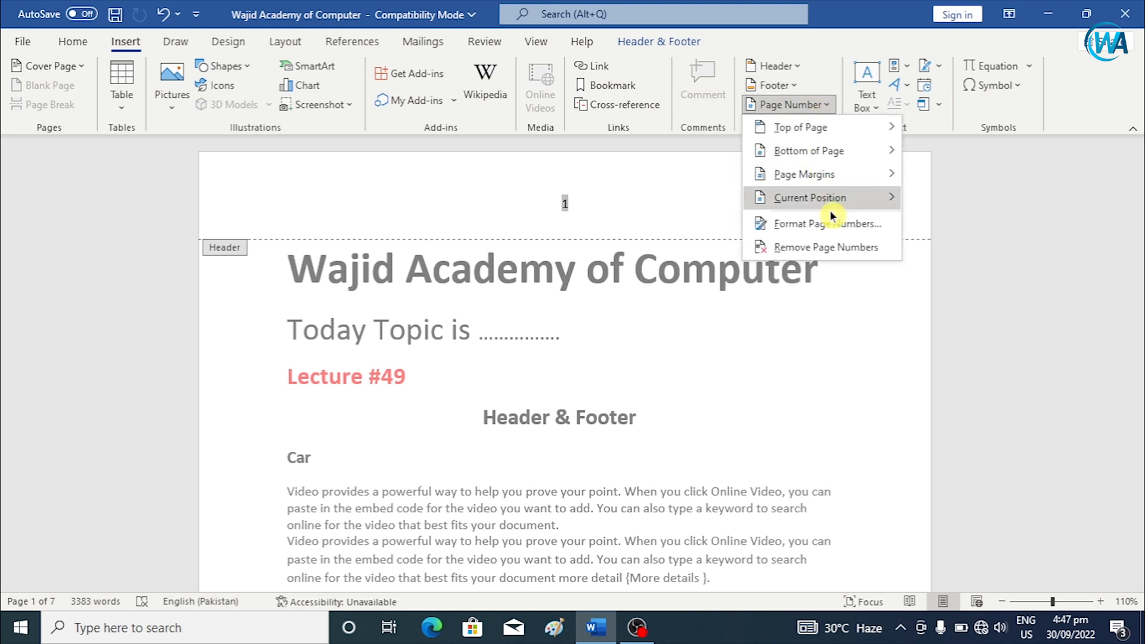
mouse_move(833, 181)
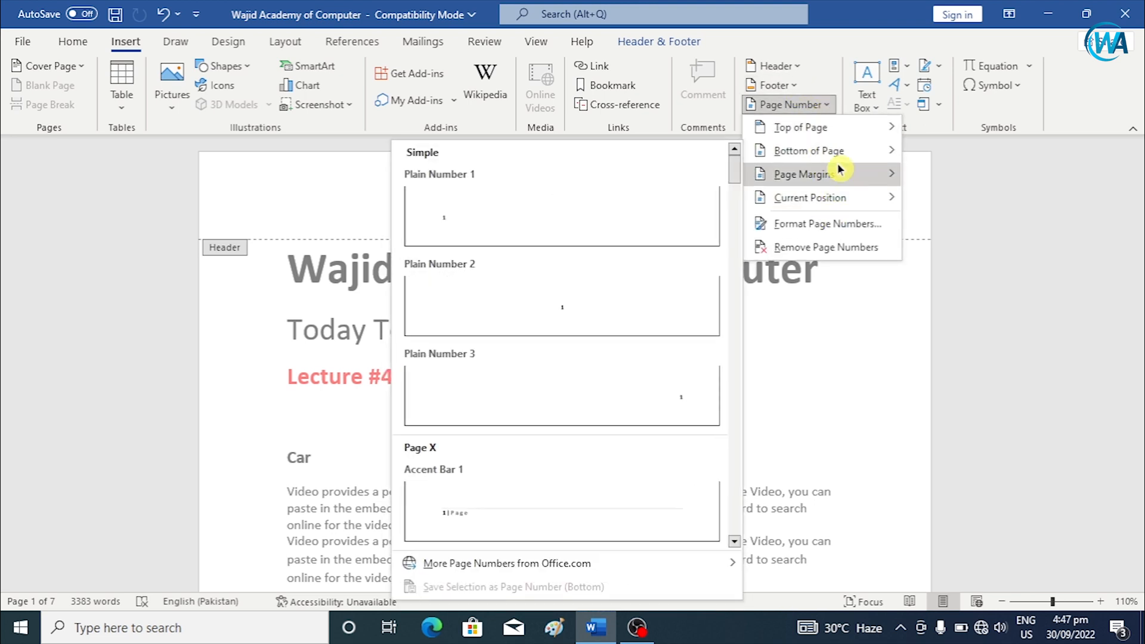
mouse_move(833, 154)
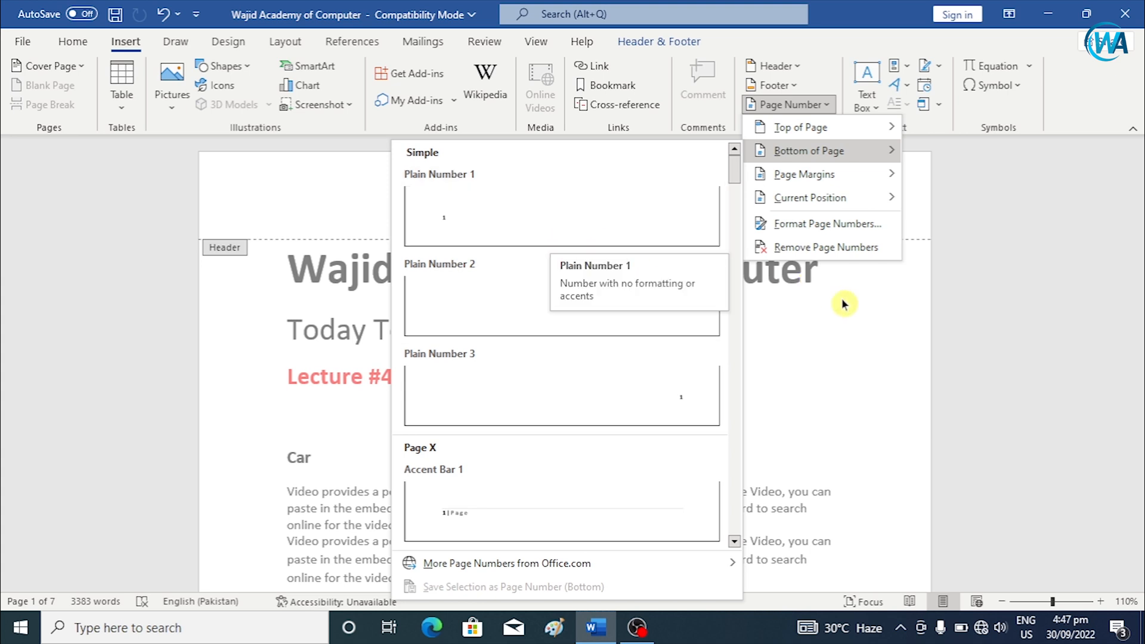
click(876, 306)
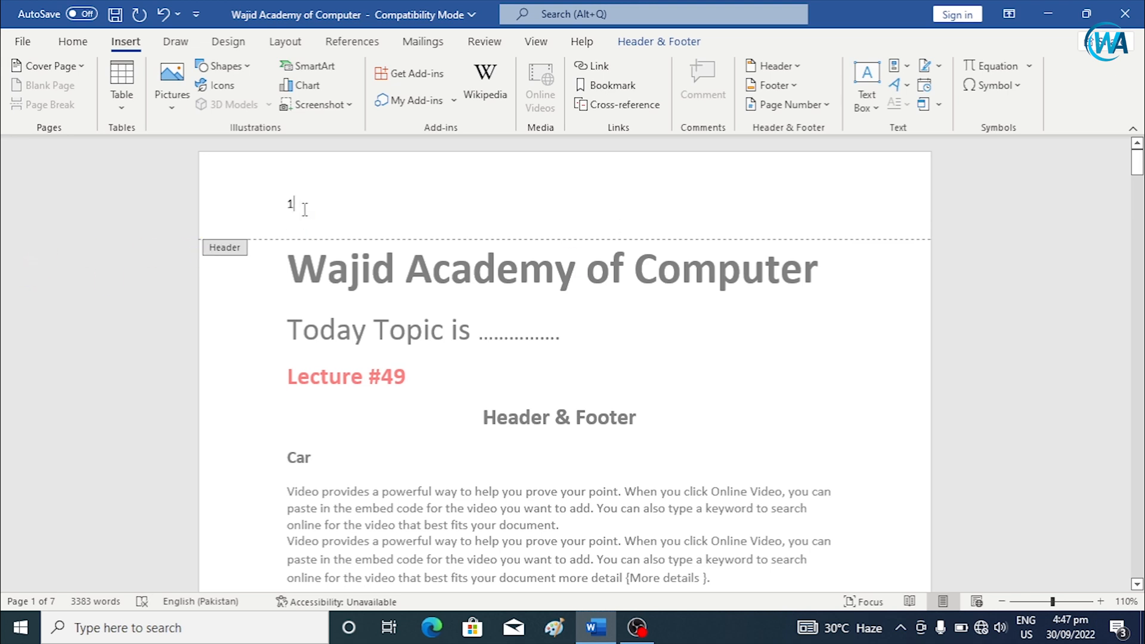
text(\)
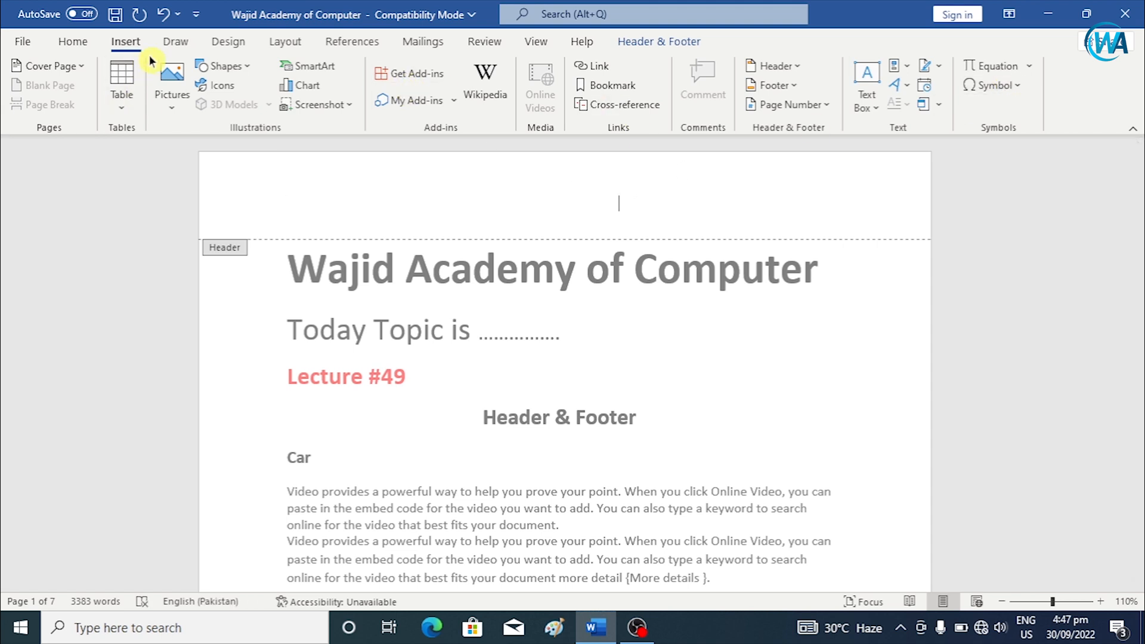
Step: Insert the Plain Number 1 page number at the bottom of the pages, check the footers through the last page, and return to page one
click(821, 106)
mouse_move(817, 154)
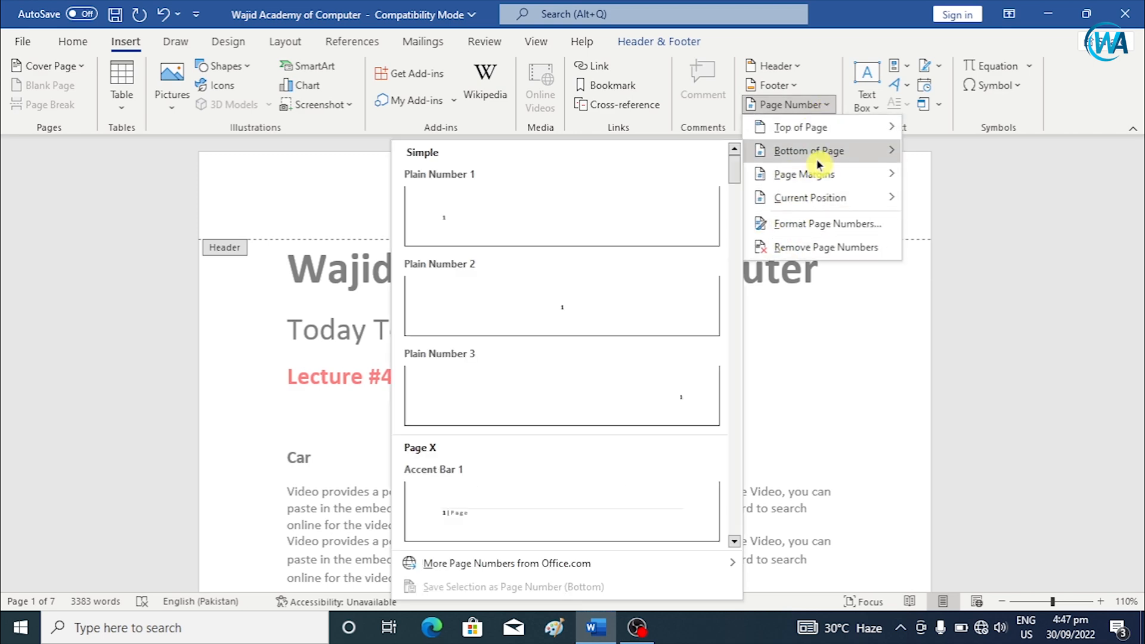
click(596, 249)
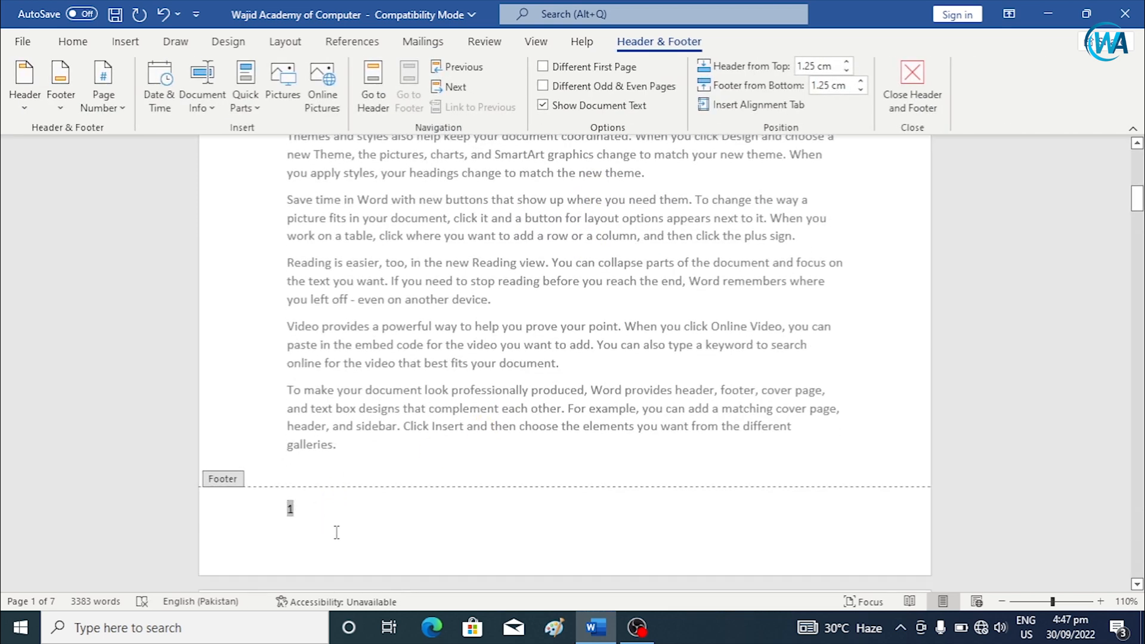
scroll(374, 564, down, 4)
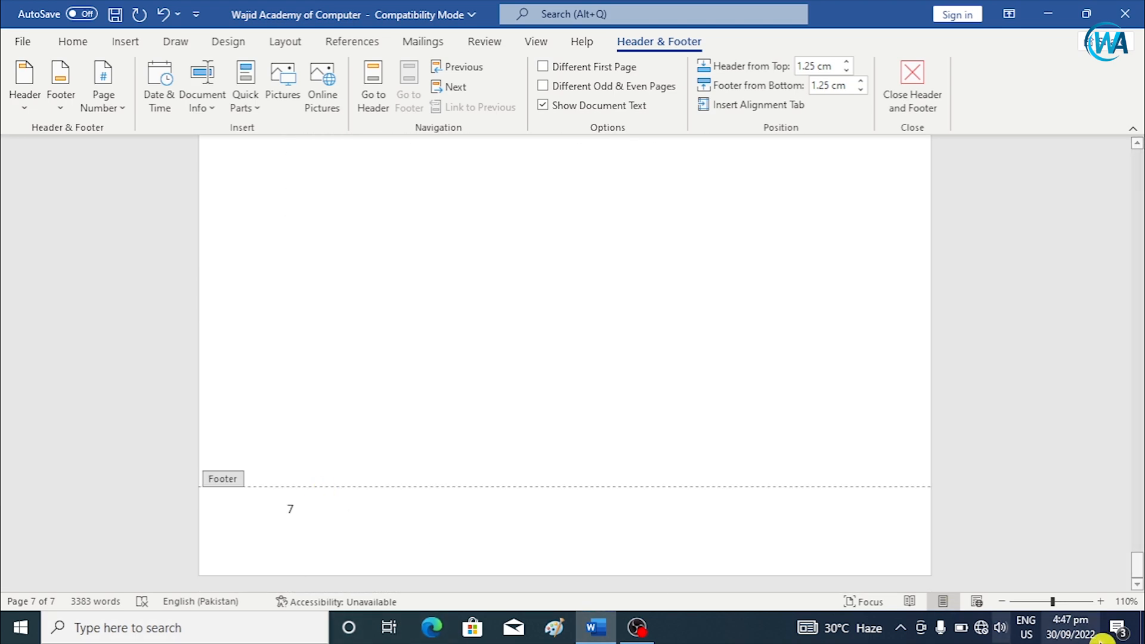
drag(1137, 566, 1137, 152)
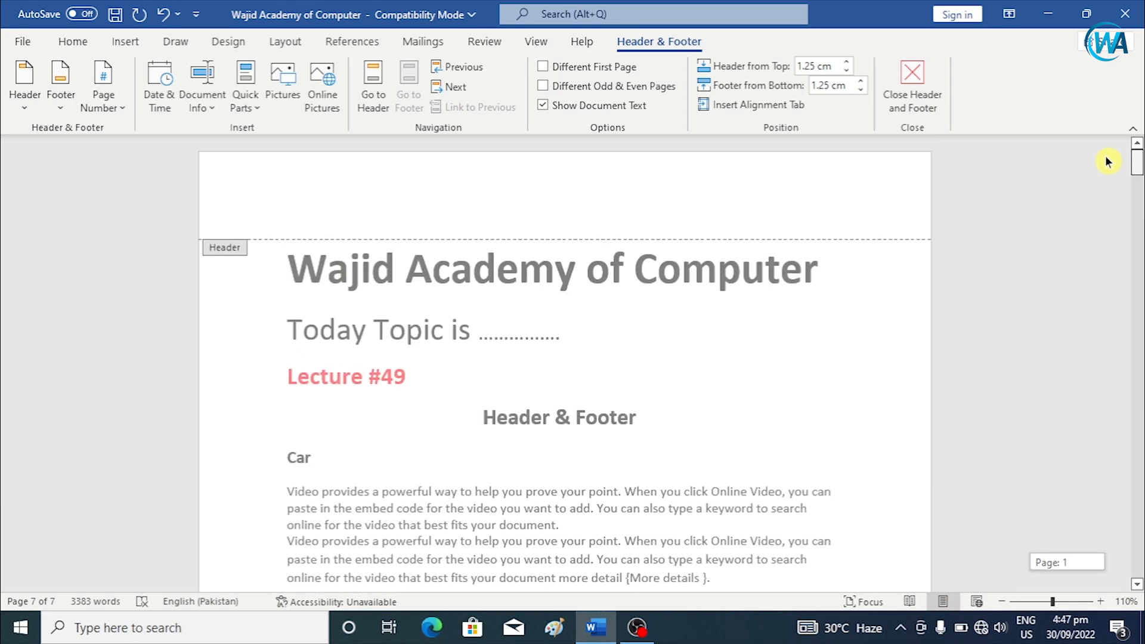
Step: Insert the Accent Bar, Left page number in the page margins and select its text box on the first page
click(135, 41)
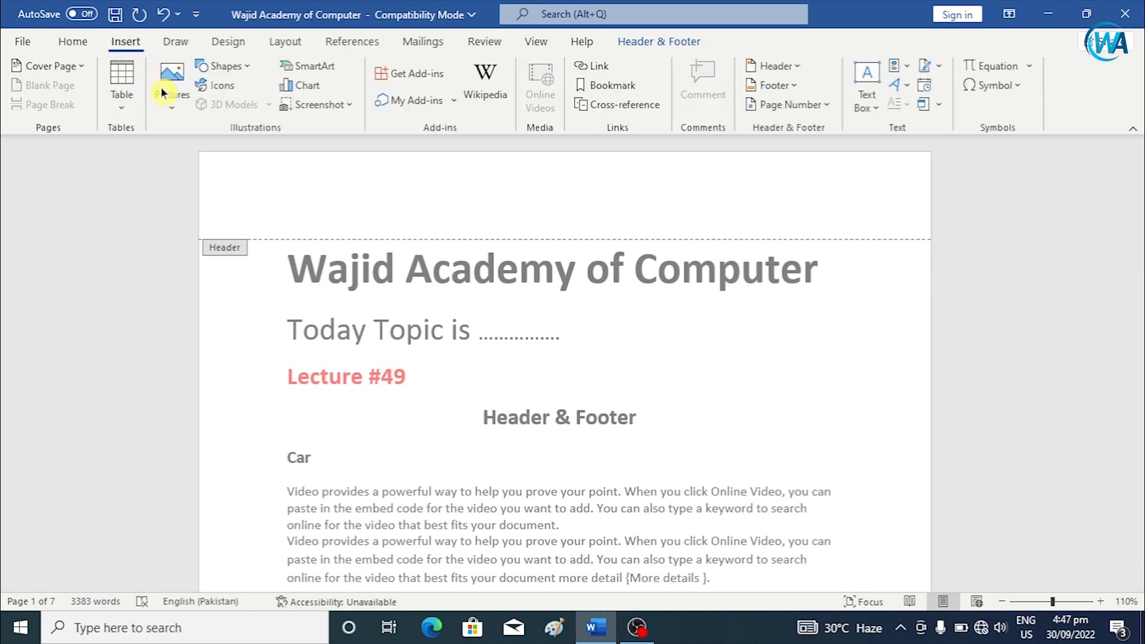
click(825, 107)
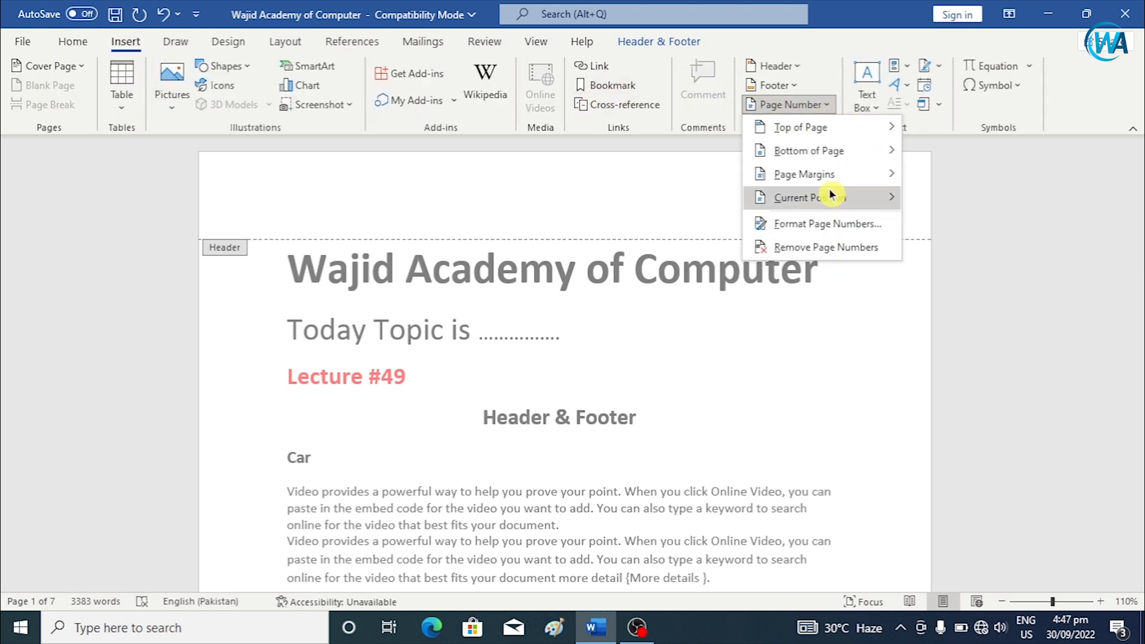
mouse_move(850, 186)
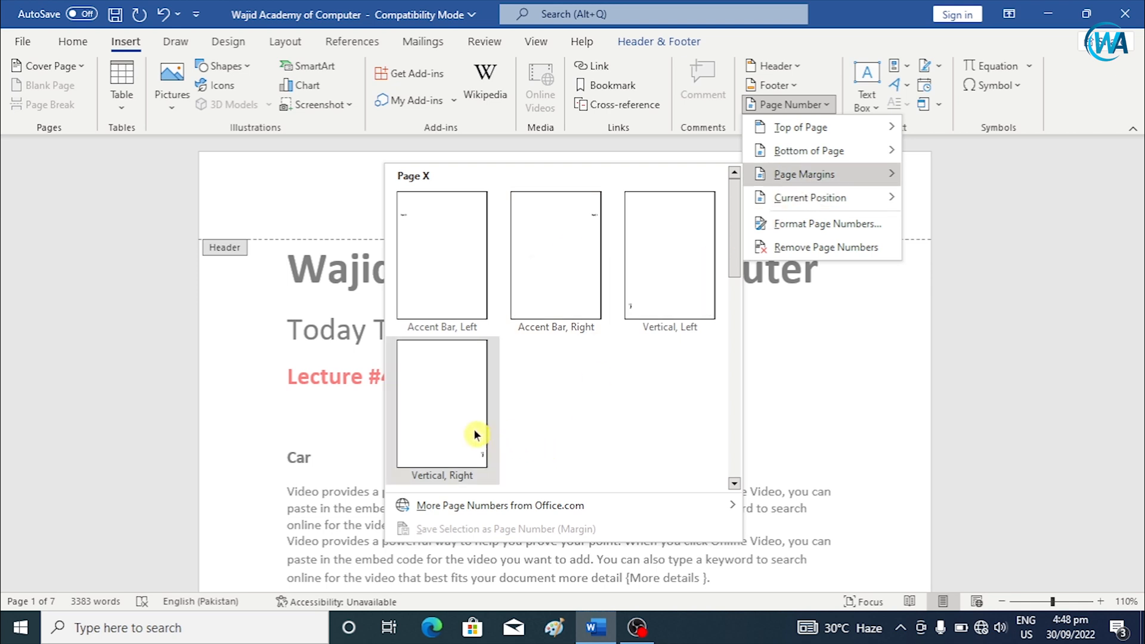
click(434, 307)
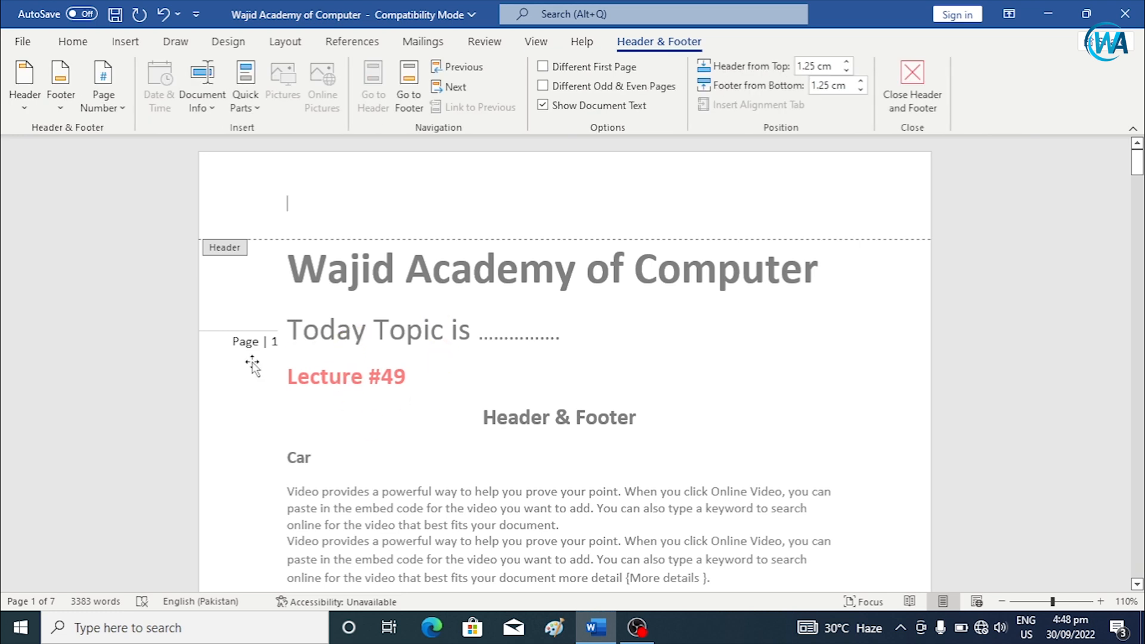
click(277, 333)
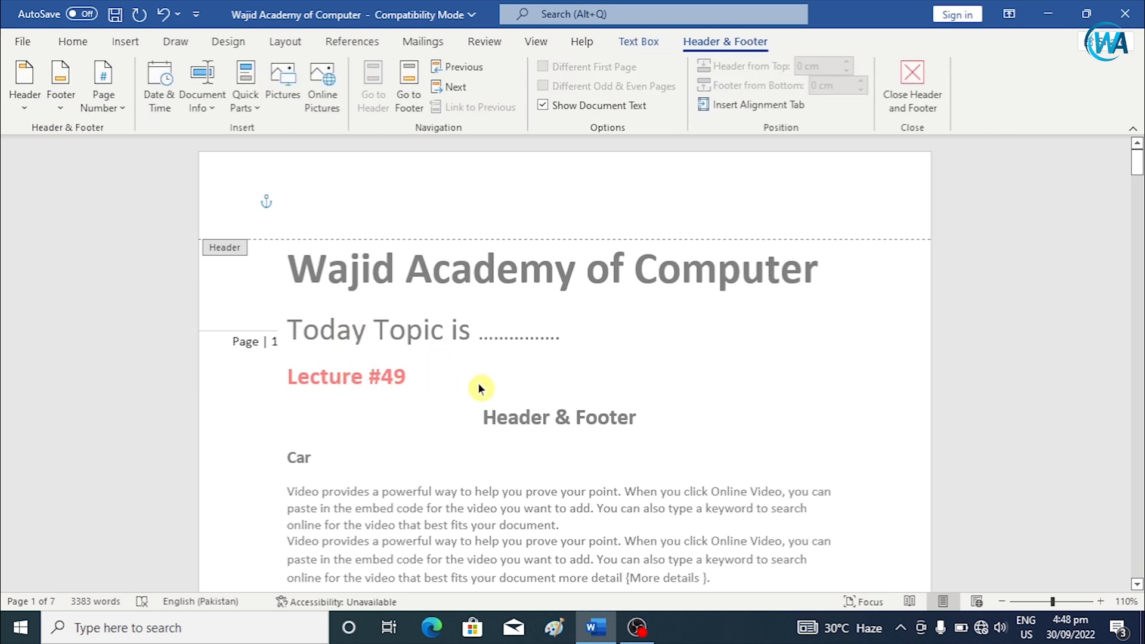
Step: Check the margin page numbers on the pages, leave header editing, and remove the page numbers from the document
scroll(1138, 235, down, 3)
drag(1137, 175, 1102, 52)
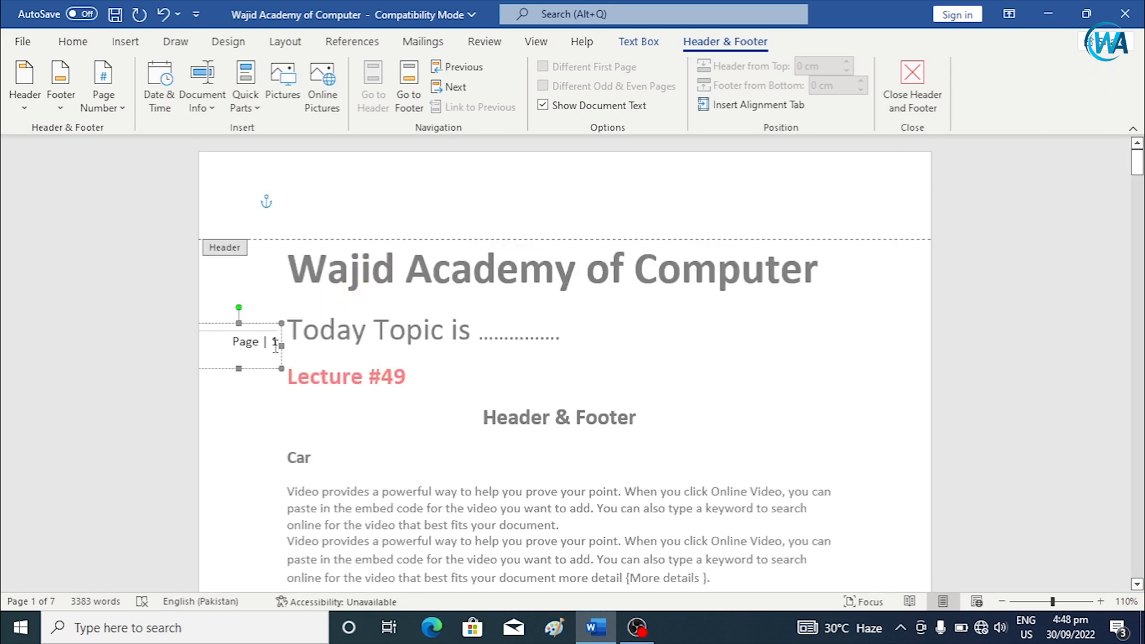
click(912, 84)
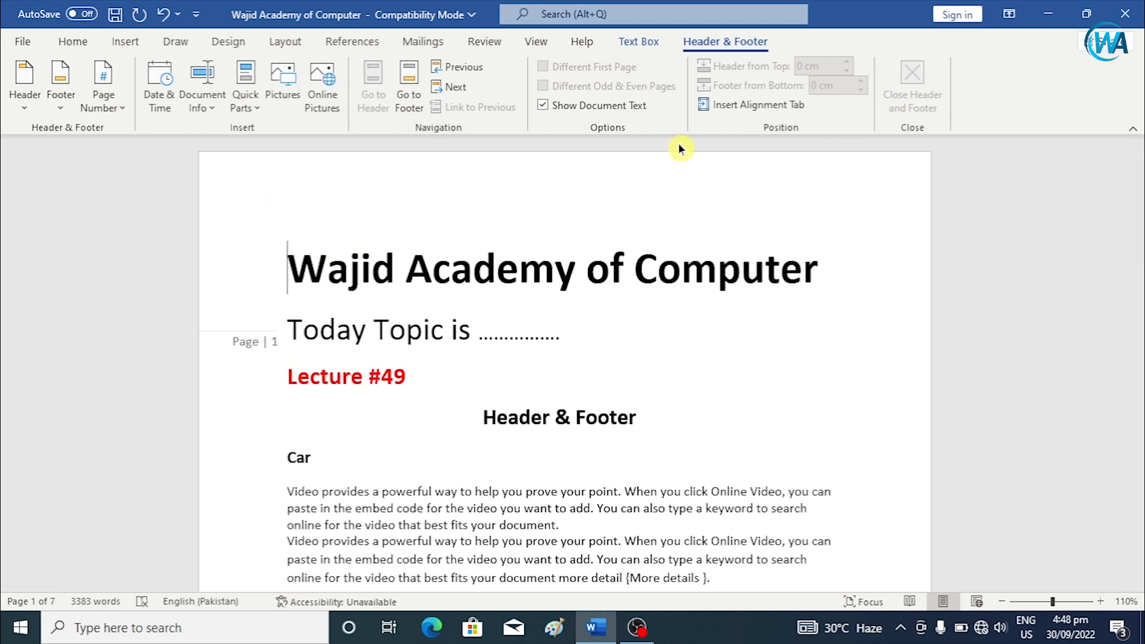
click(119, 43)
click(827, 106)
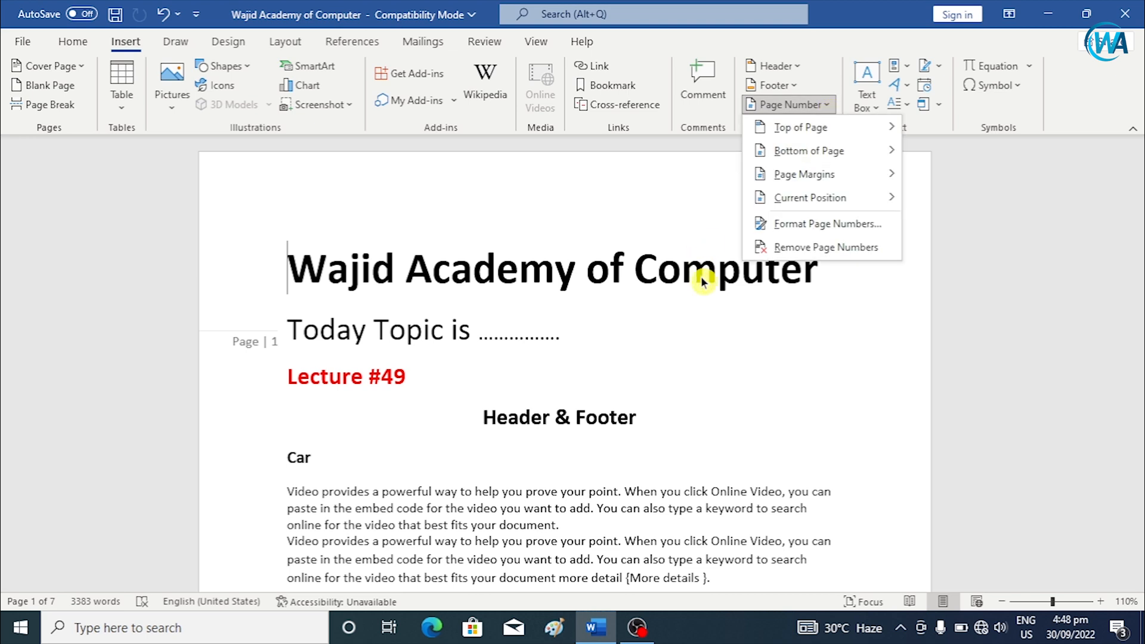
click(833, 250)
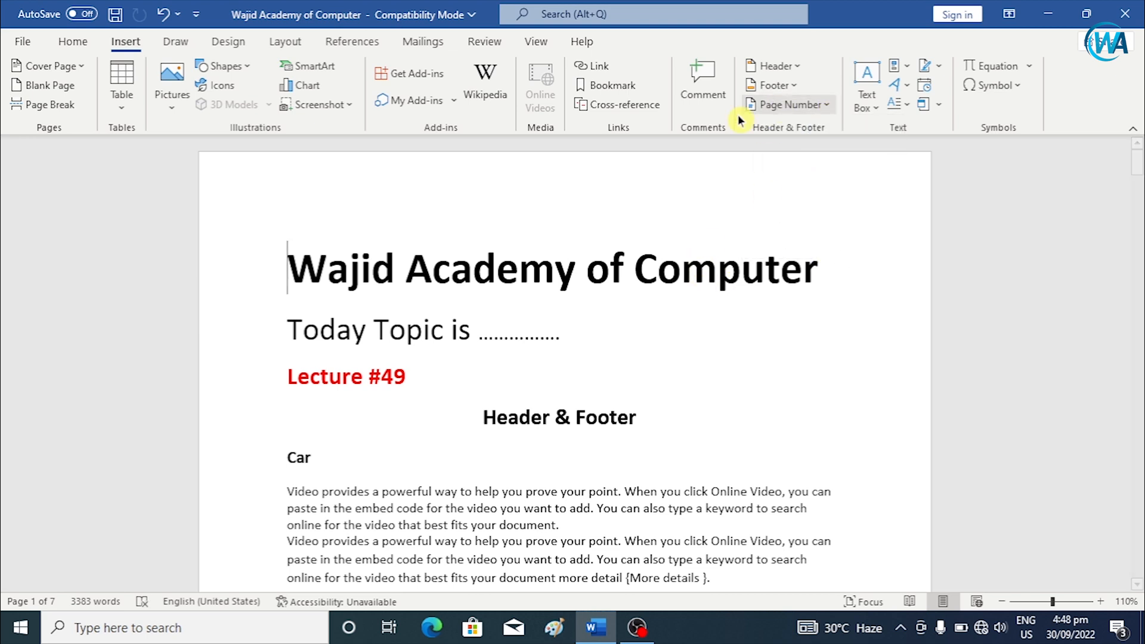
Step: Review the page number designs for the current position without inserting one
click(829, 108)
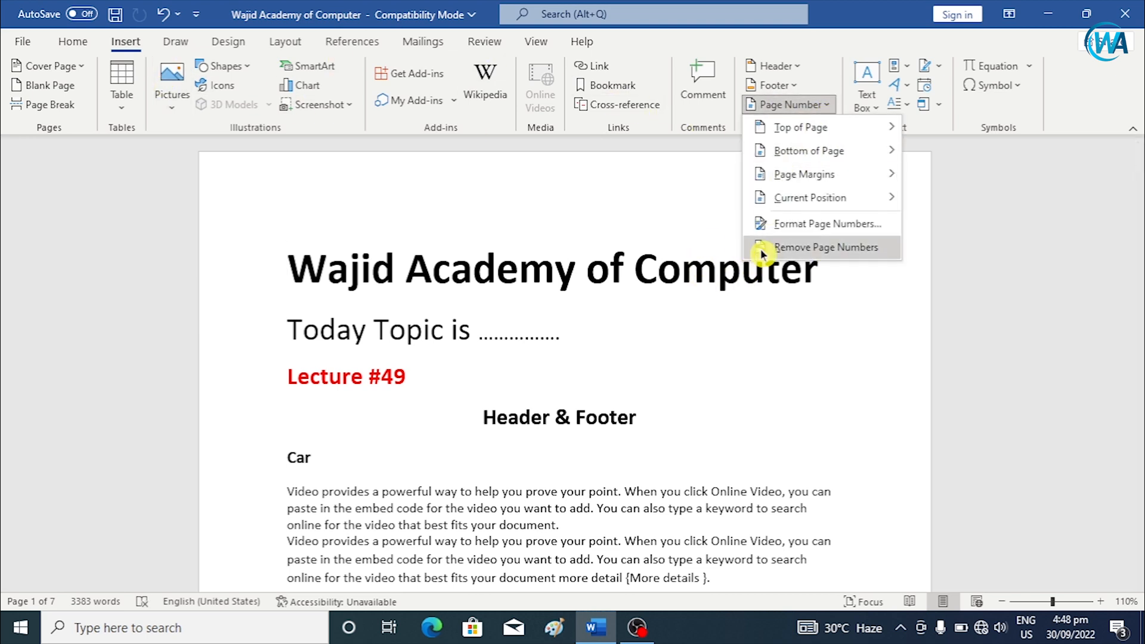
mouse_move(805, 203)
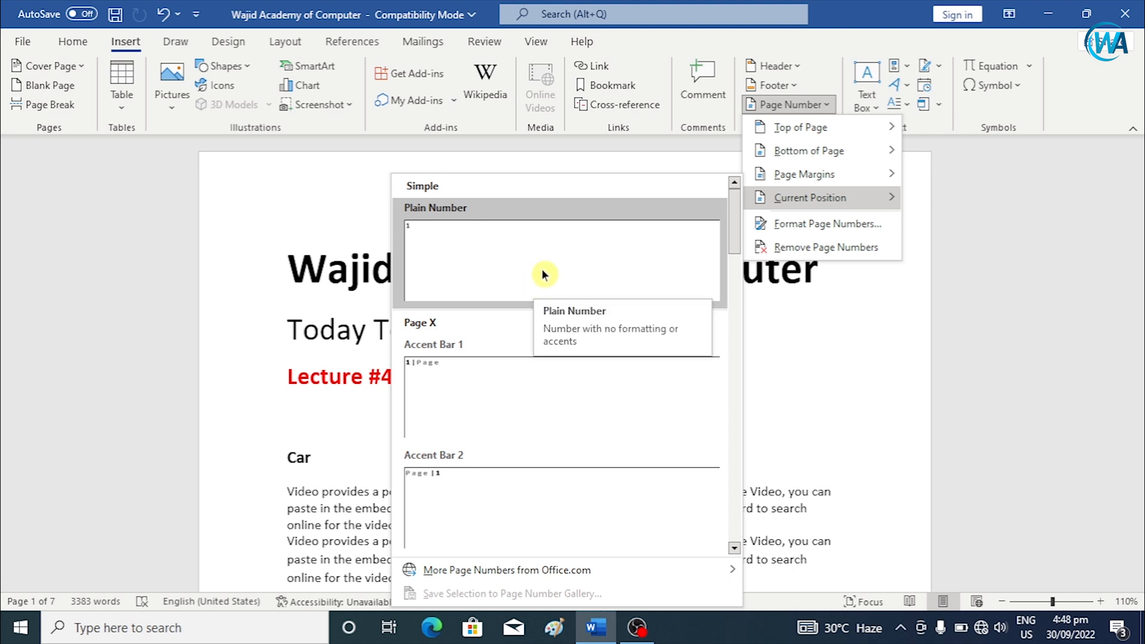
click(807, 248)
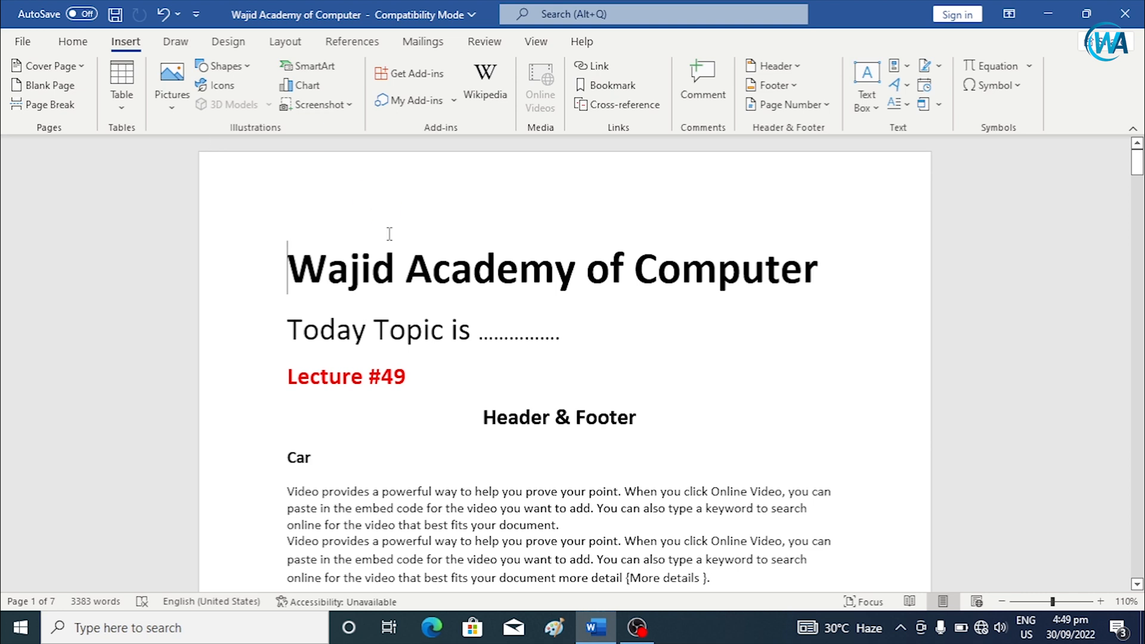
Step: Insert the Blank header and replace its placeholder text with the date in the format 30/09/2022
click(794, 79)
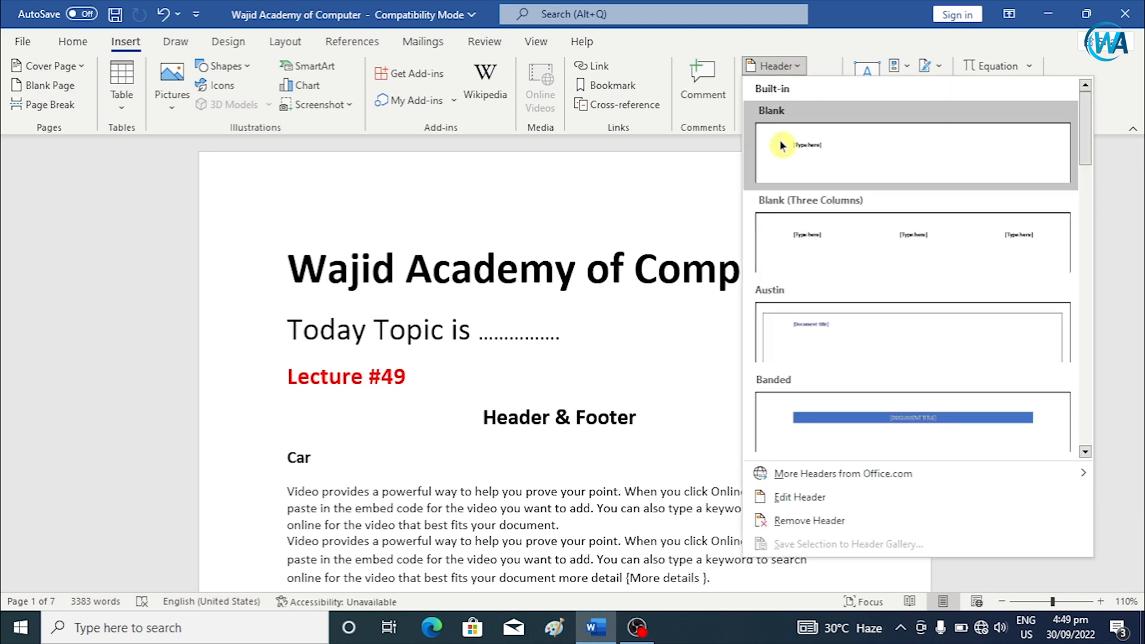
click(701, 170)
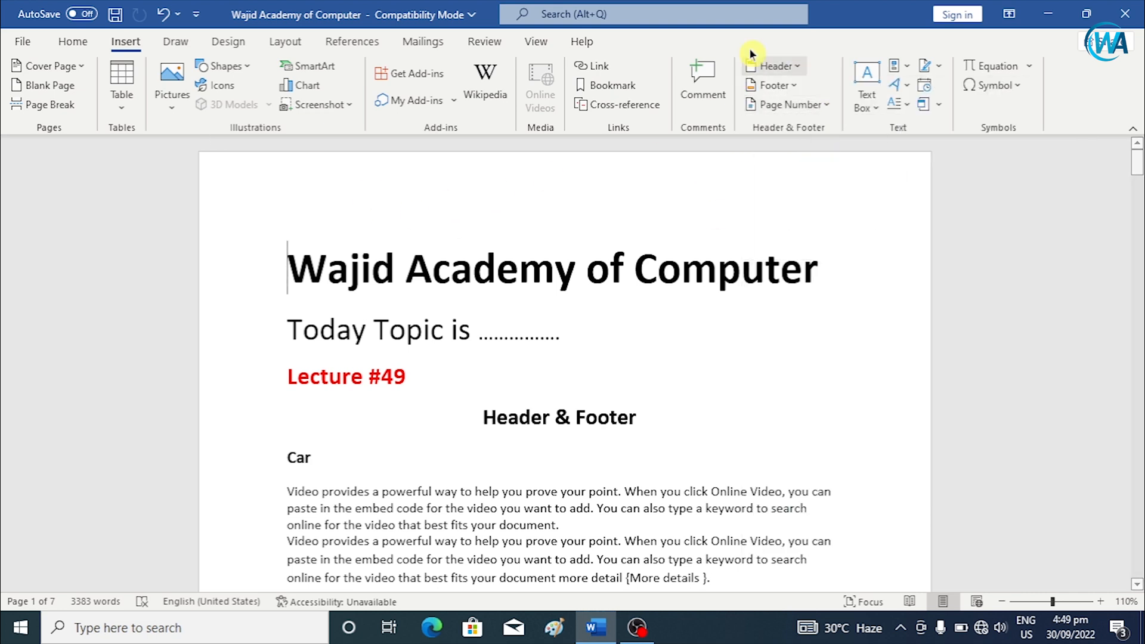
click(795, 67)
click(827, 167)
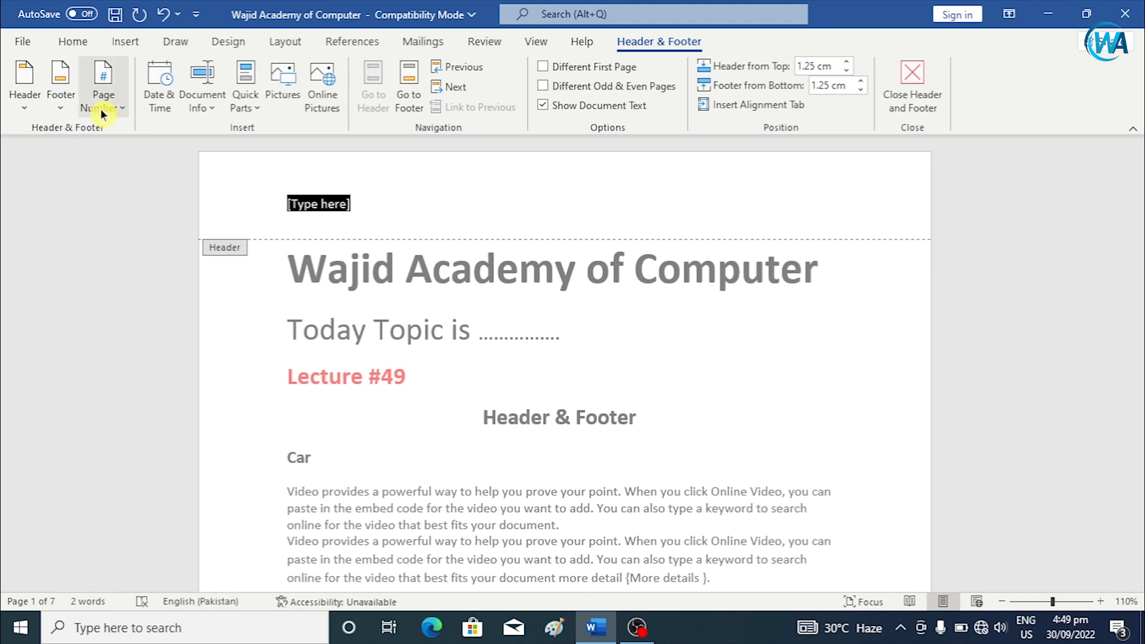
click(165, 112)
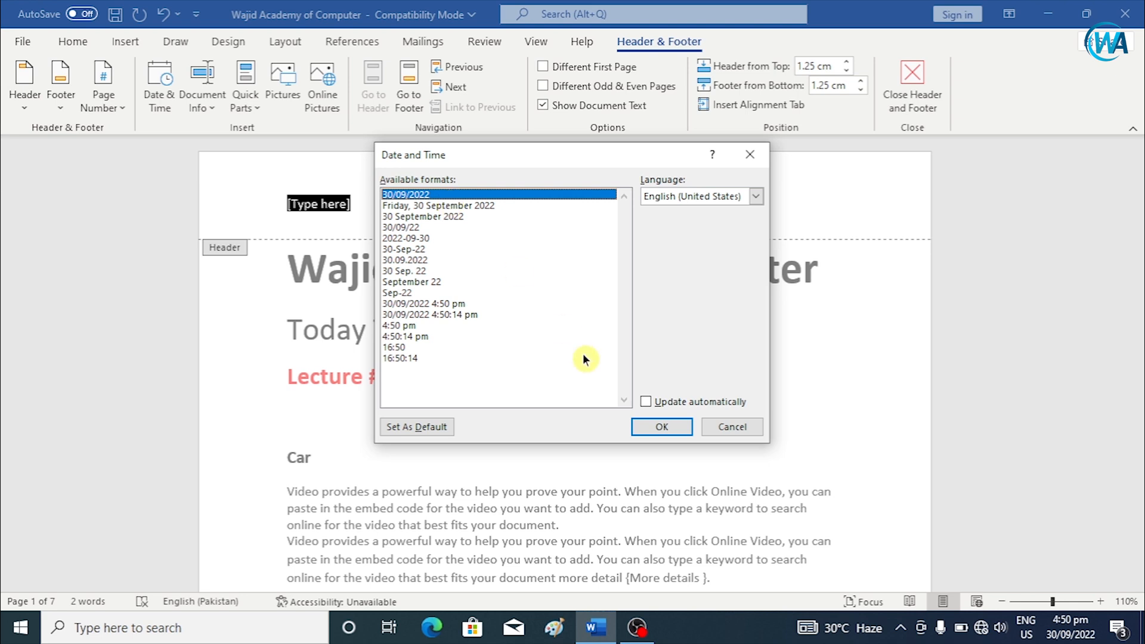
click(656, 427)
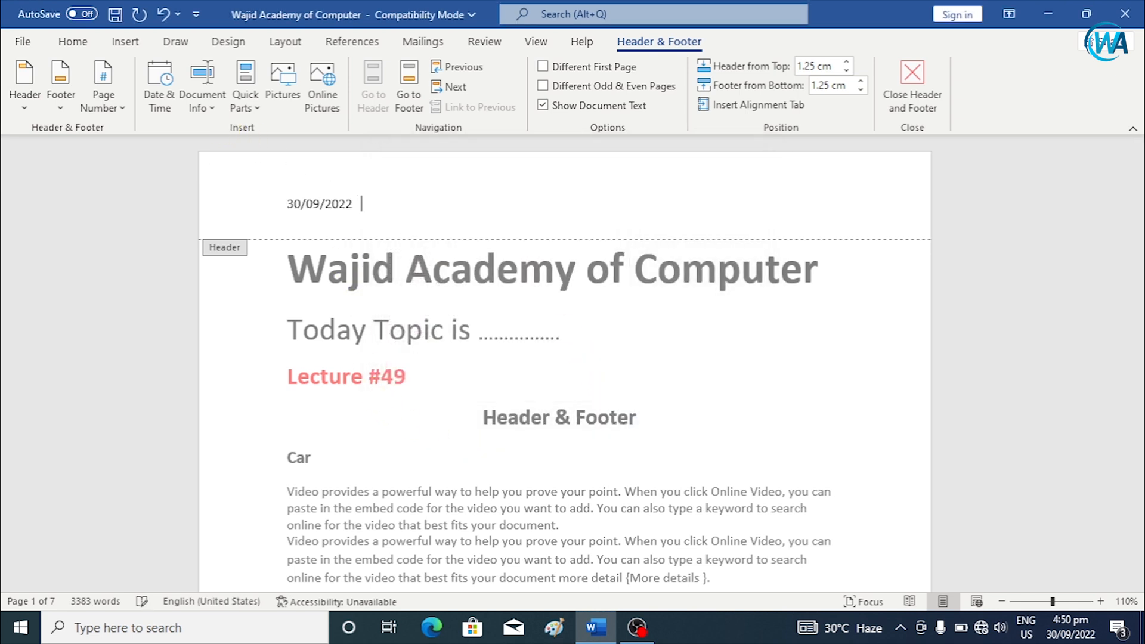
Step: Insert the current time with seconds and AM/PM after the date in the header
click(160, 102)
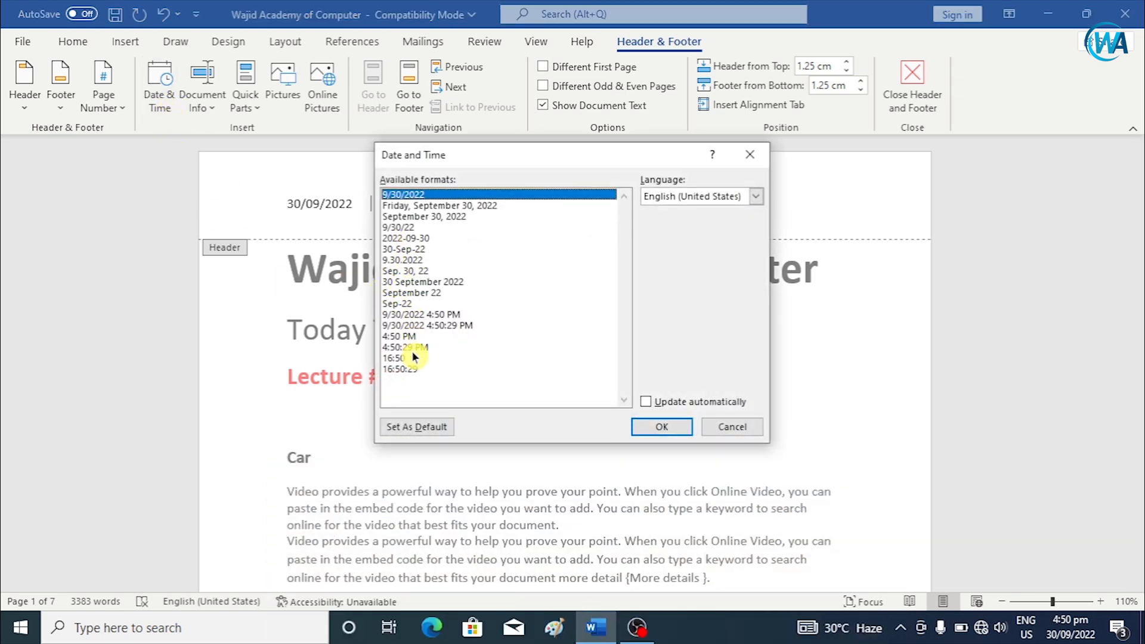
click(403, 337)
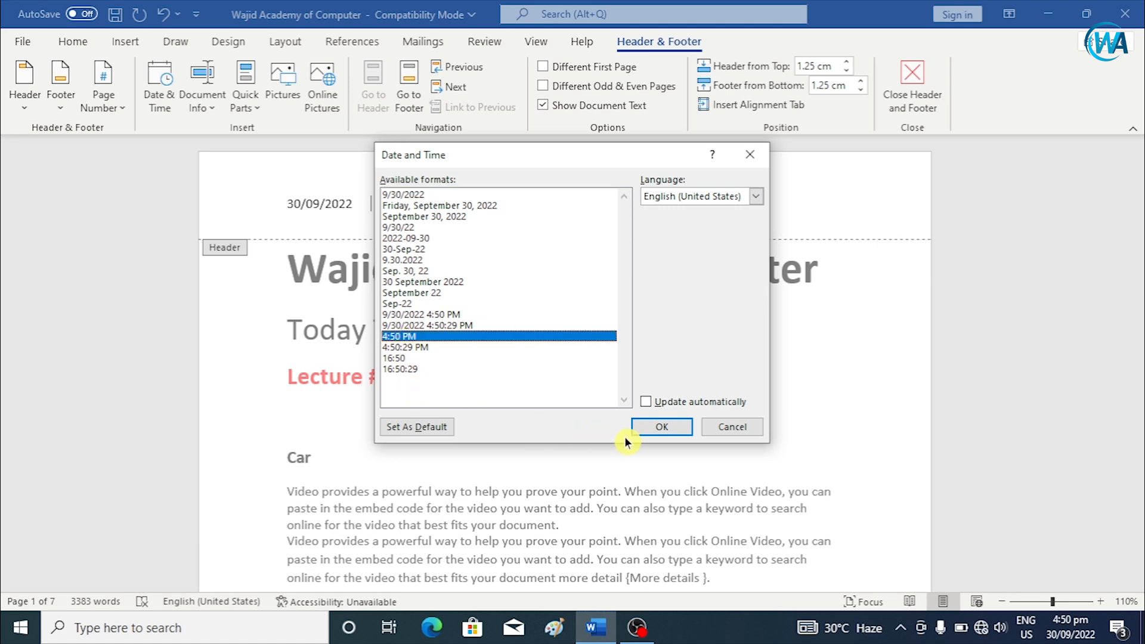
click(401, 348)
click(661, 427)
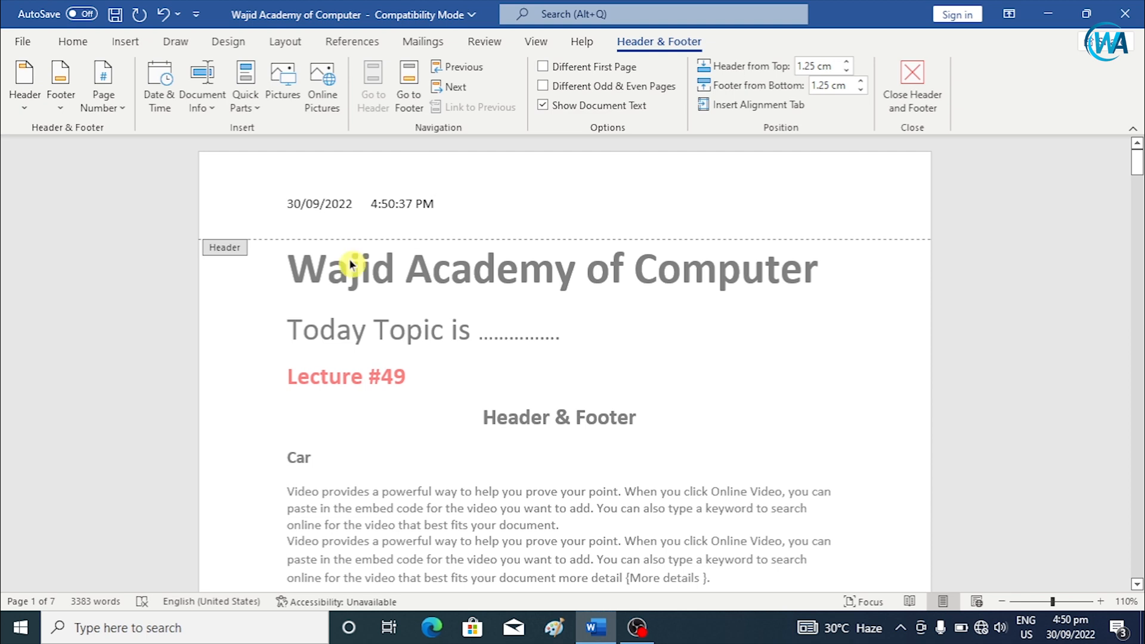
drag(439, 209, 425, 206)
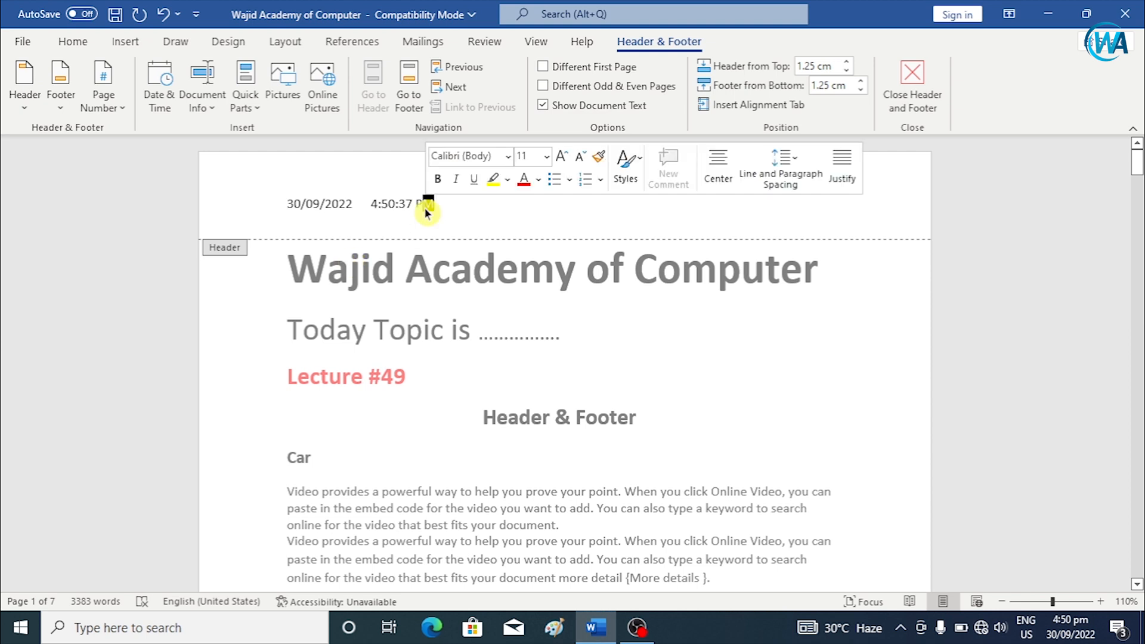
click(167, 107)
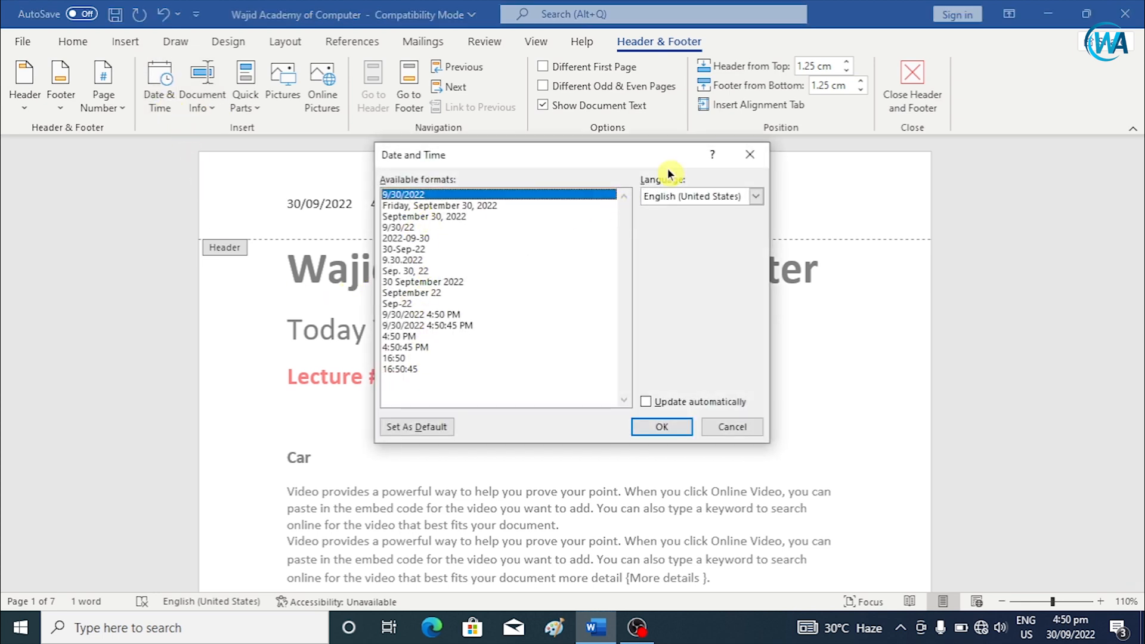
click(749, 155)
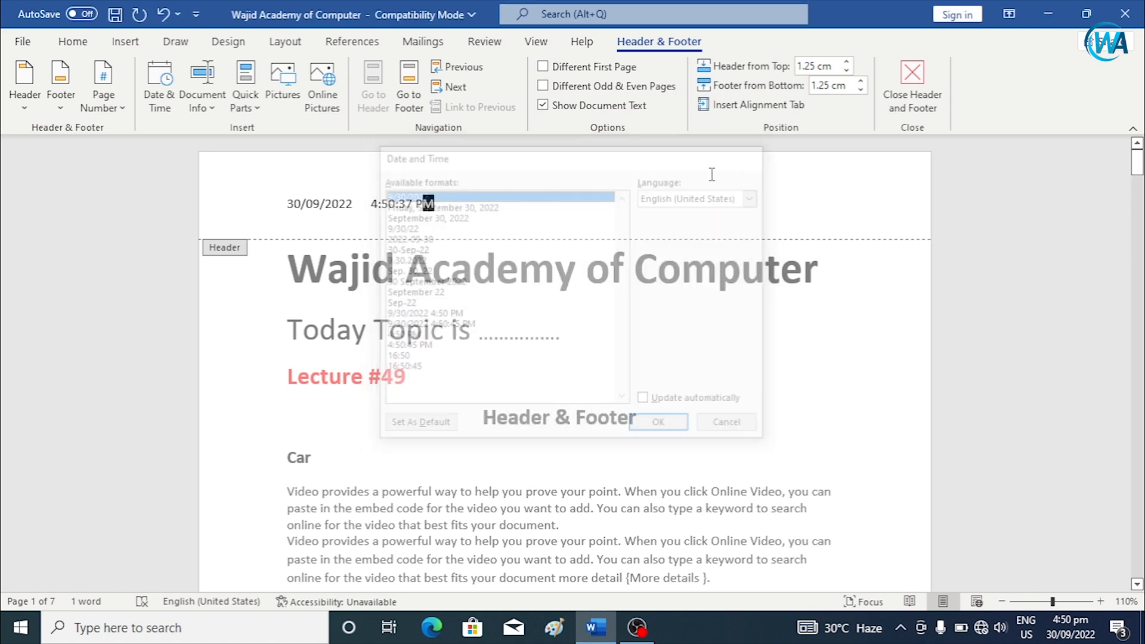
Step: Replace the short date in the header with Friday, 30 September 2022, and view the available date formats again
drag(357, 203, 276, 207)
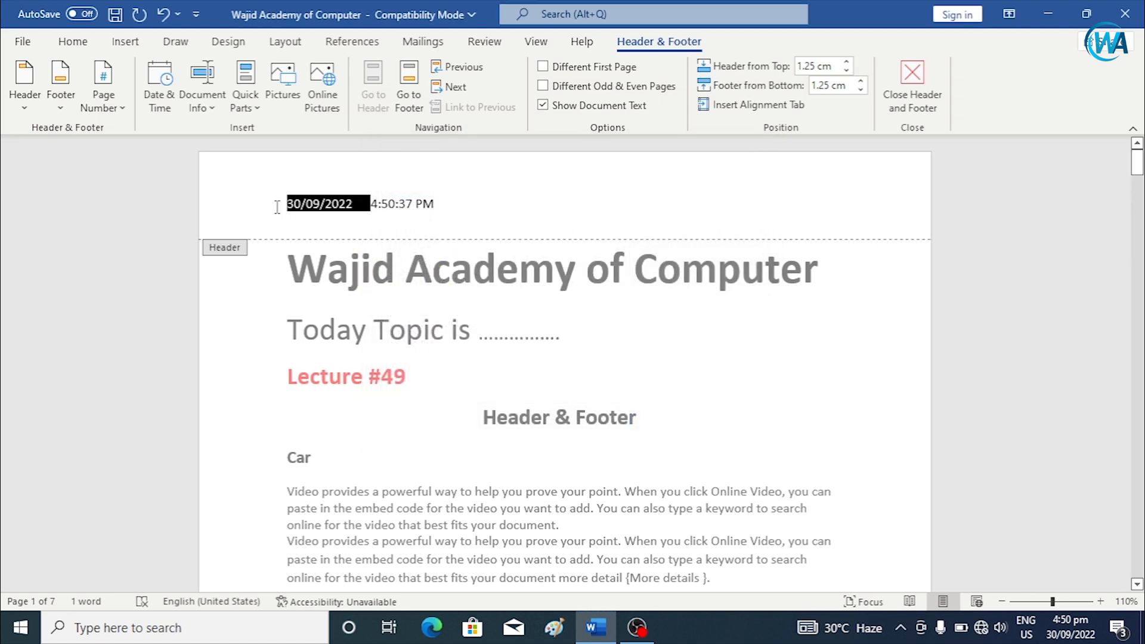
key(Delete)
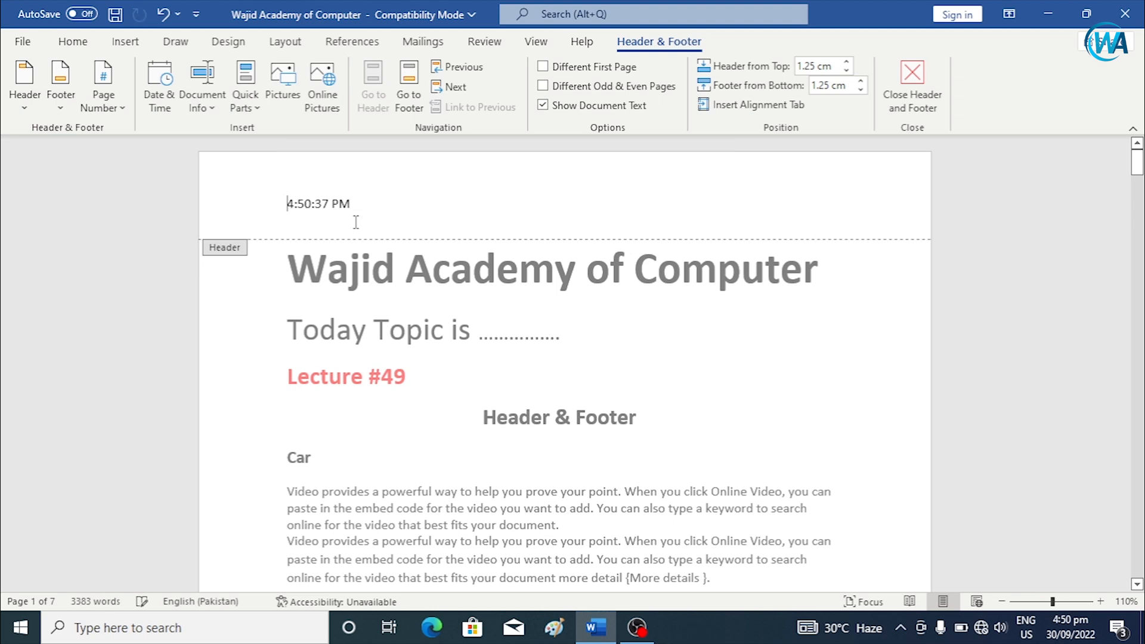
click(167, 100)
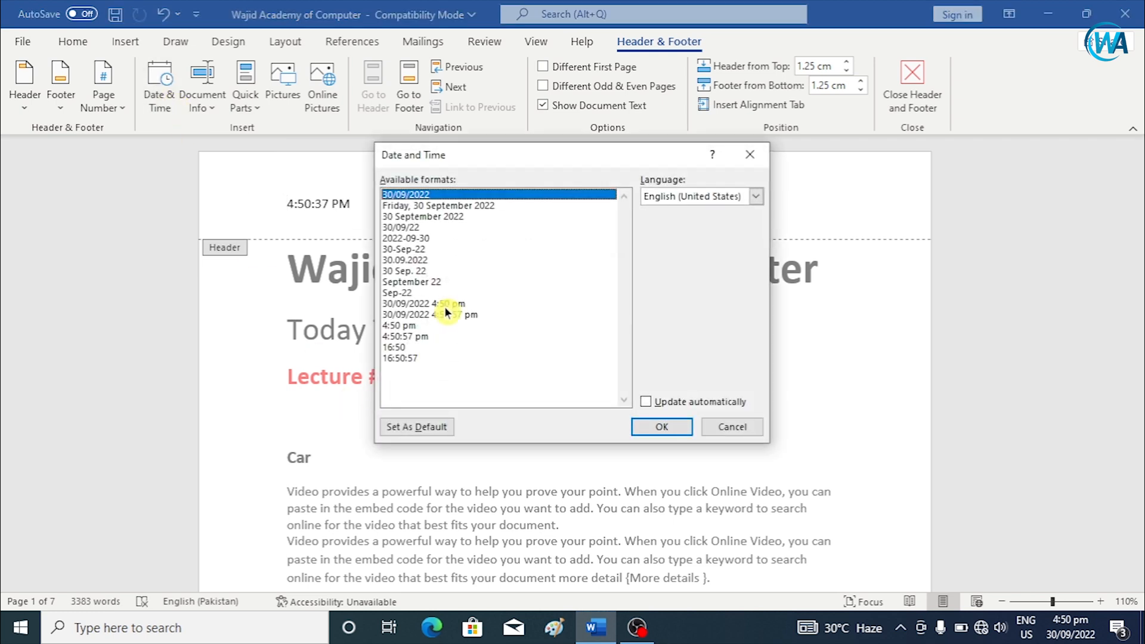
click(452, 206)
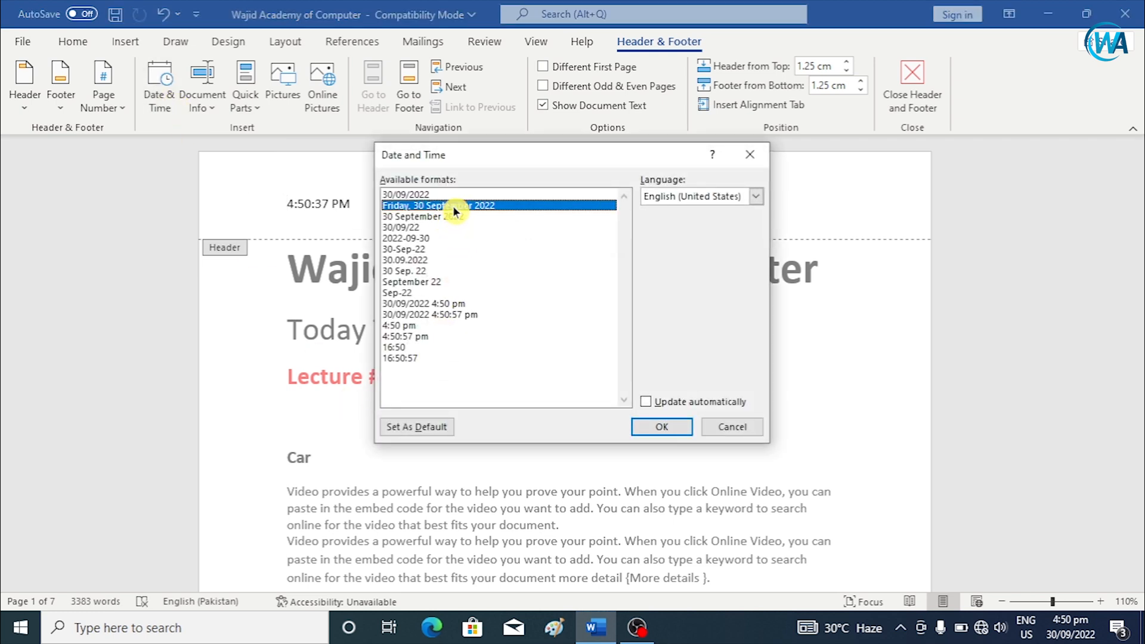
click(660, 427)
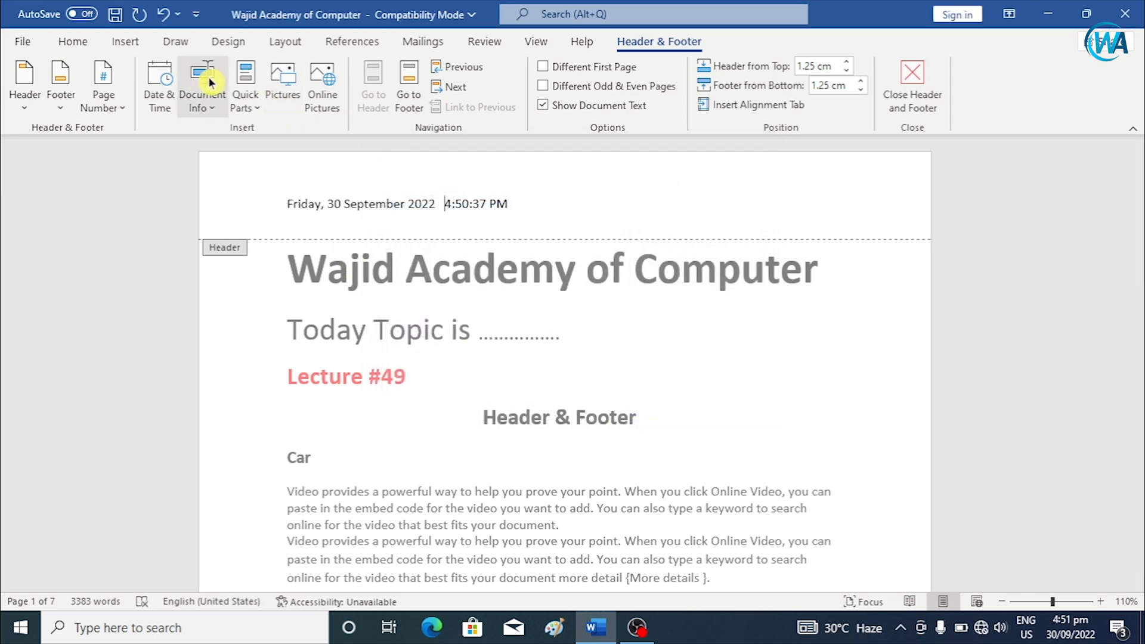
click(158, 103)
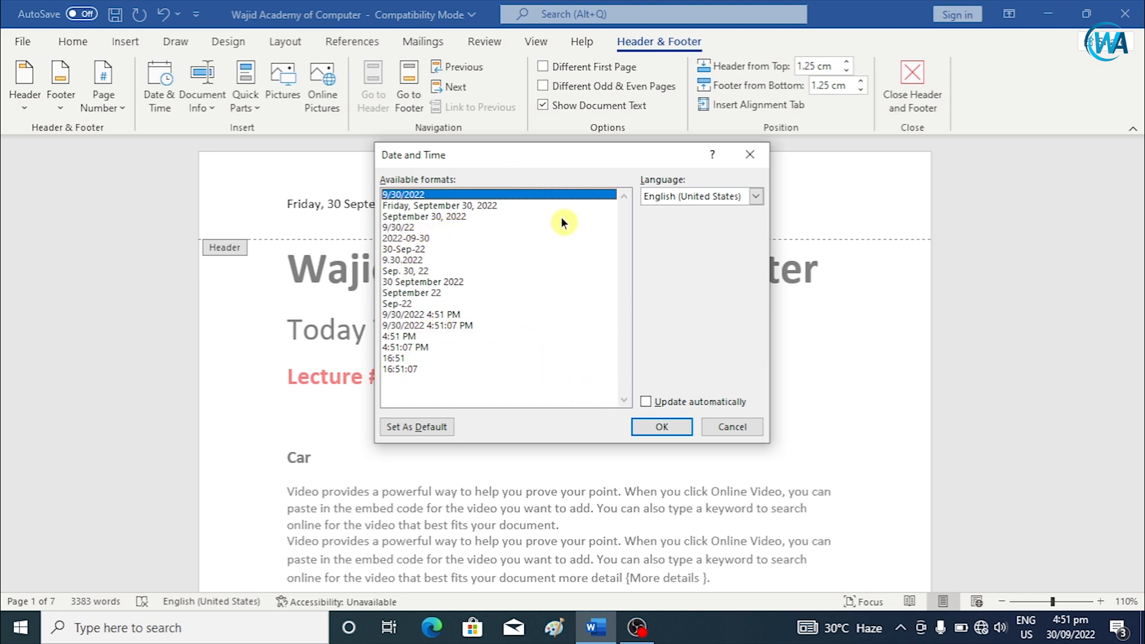
click(750, 157)
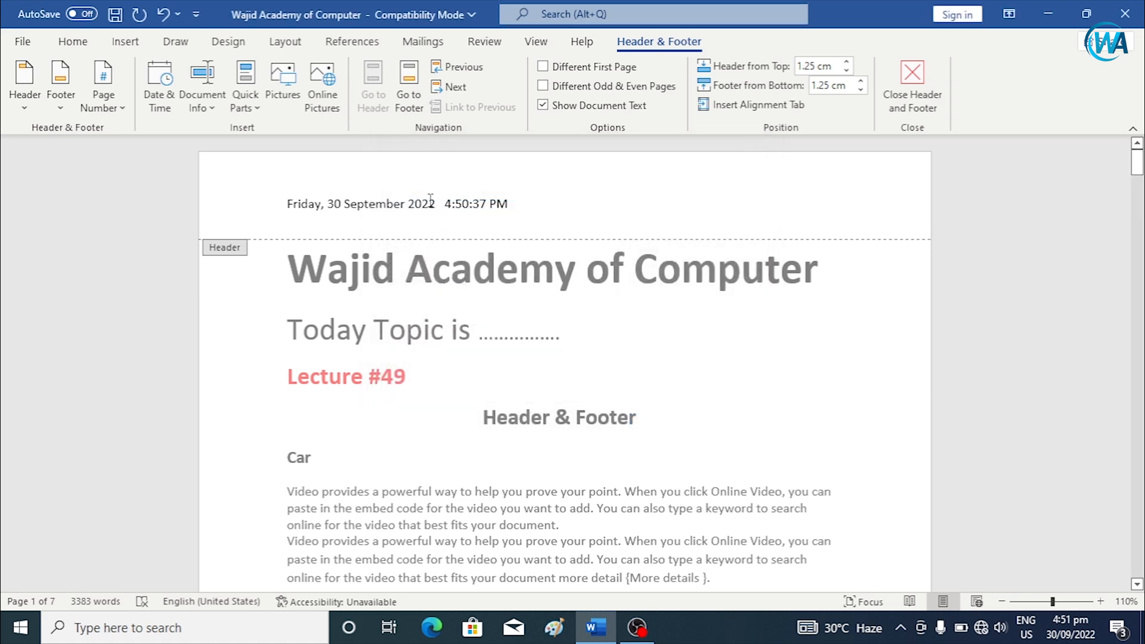
Step: Delete the whole date and time from the first page's header
drag(437, 204, 292, 229)
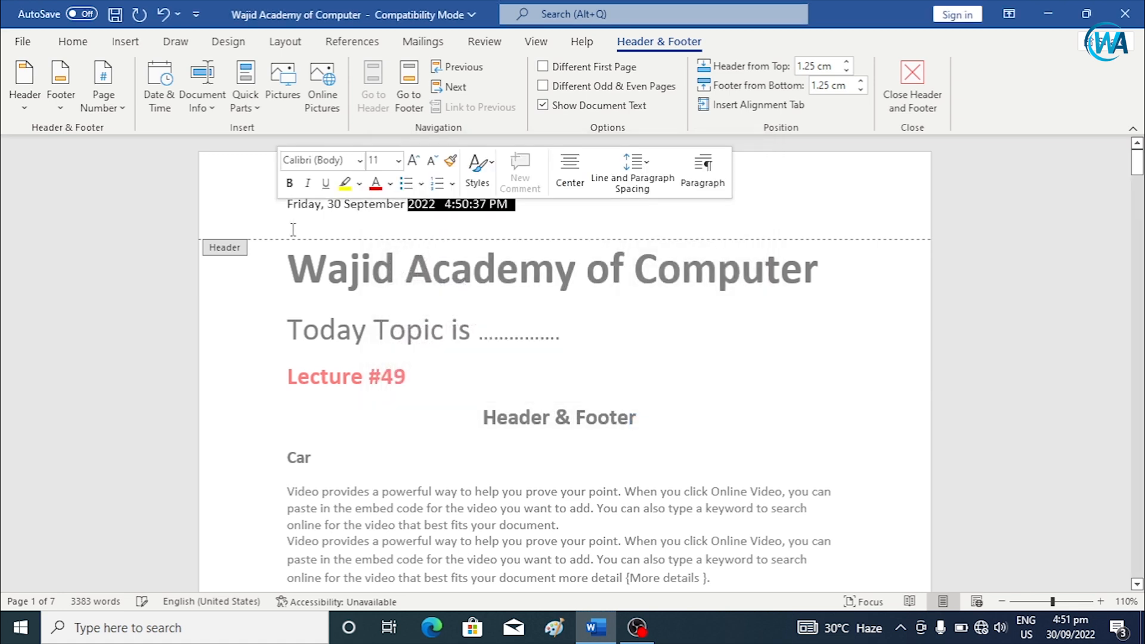
click(388, 226)
drag(434, 198, 277, 203)
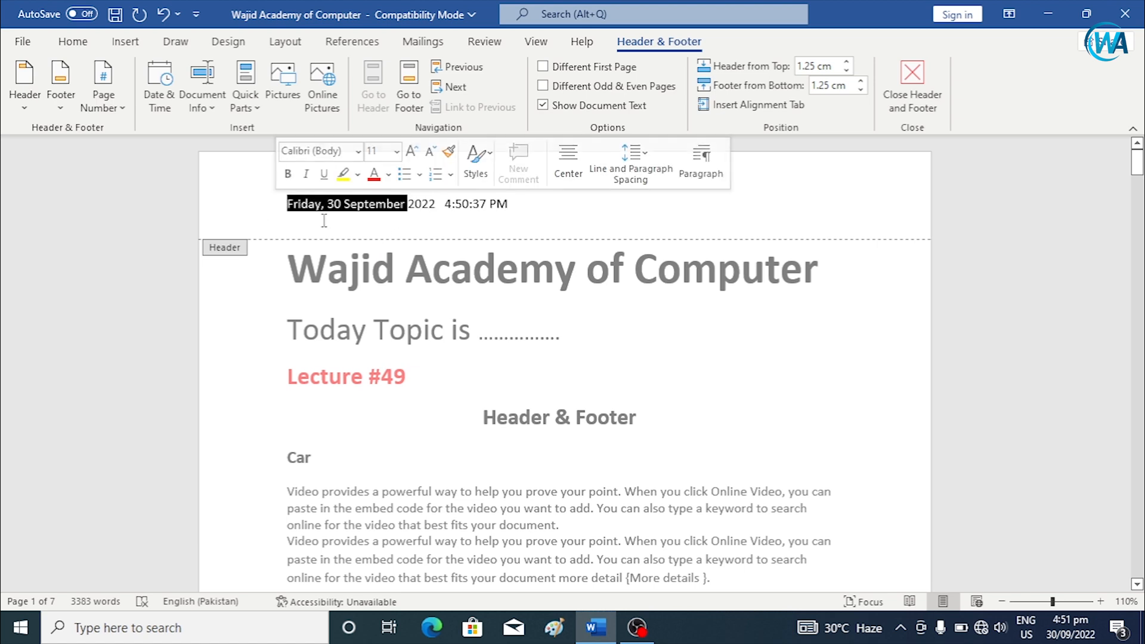
drag(417, 203, 262, 202)
key(Delete)
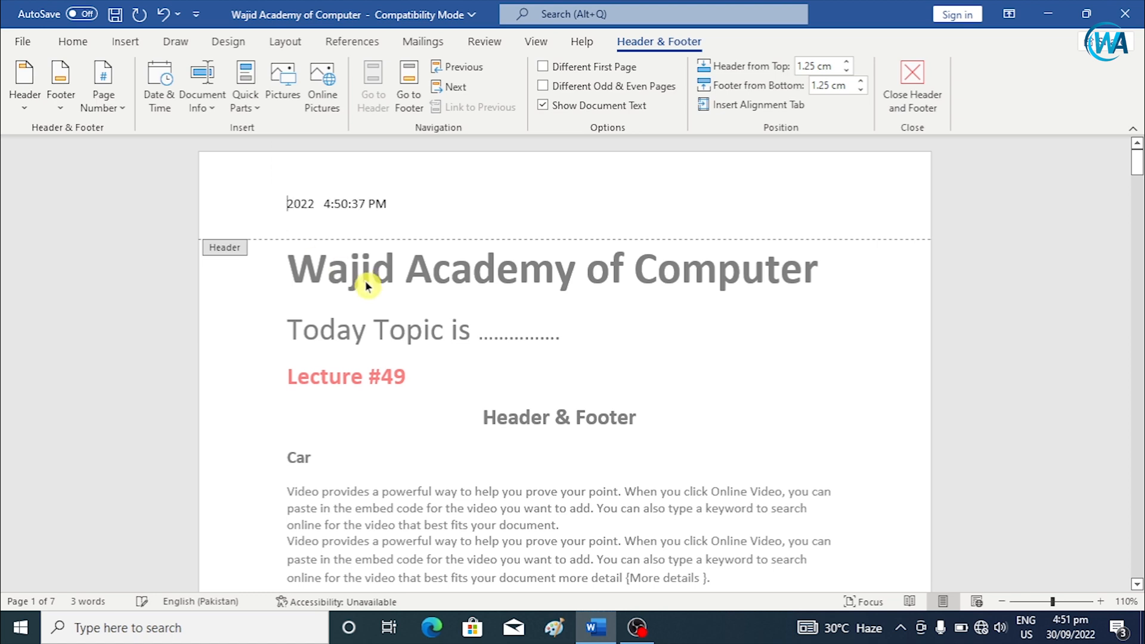
drag(390, 203, 215, 211)
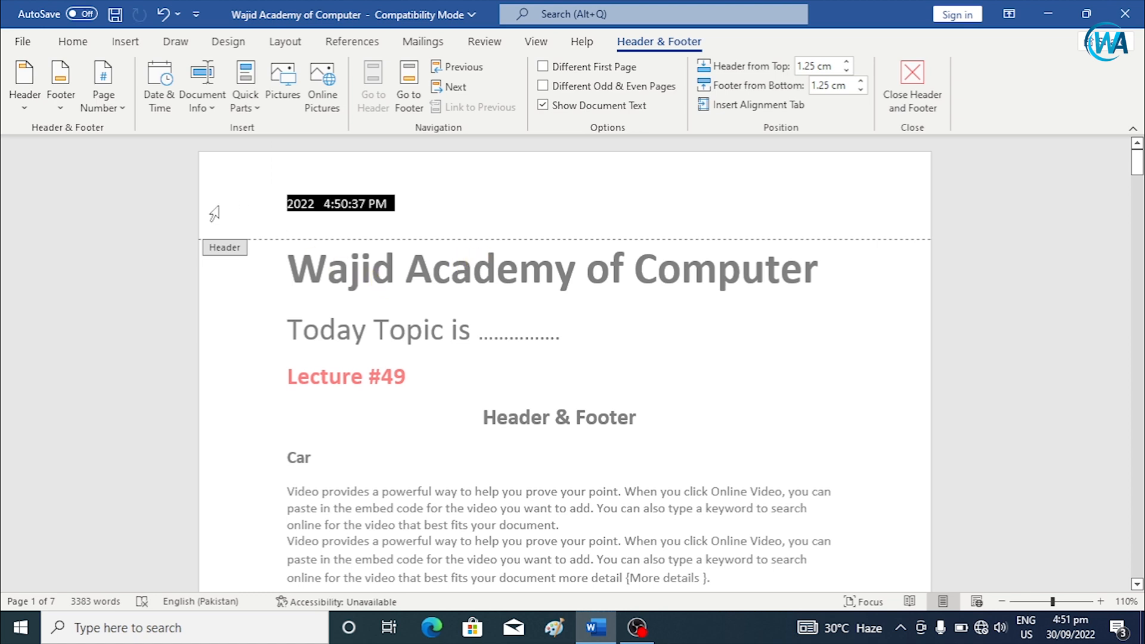
key(Delete)
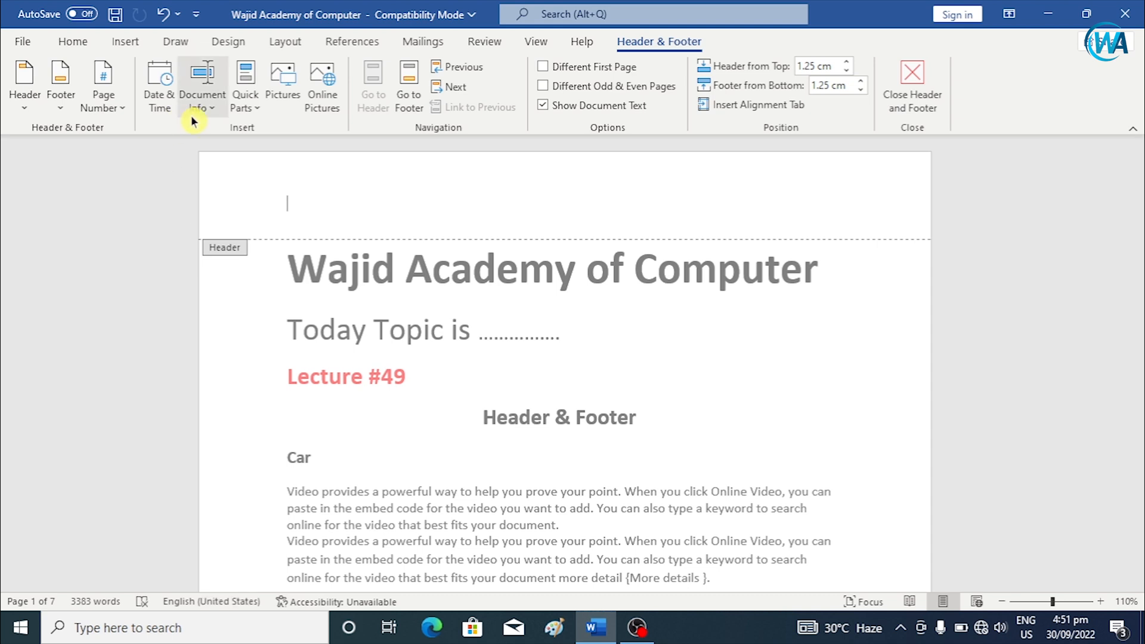
Step: Review the document information and document property entries available for the header without inserting any
click(215, 110)
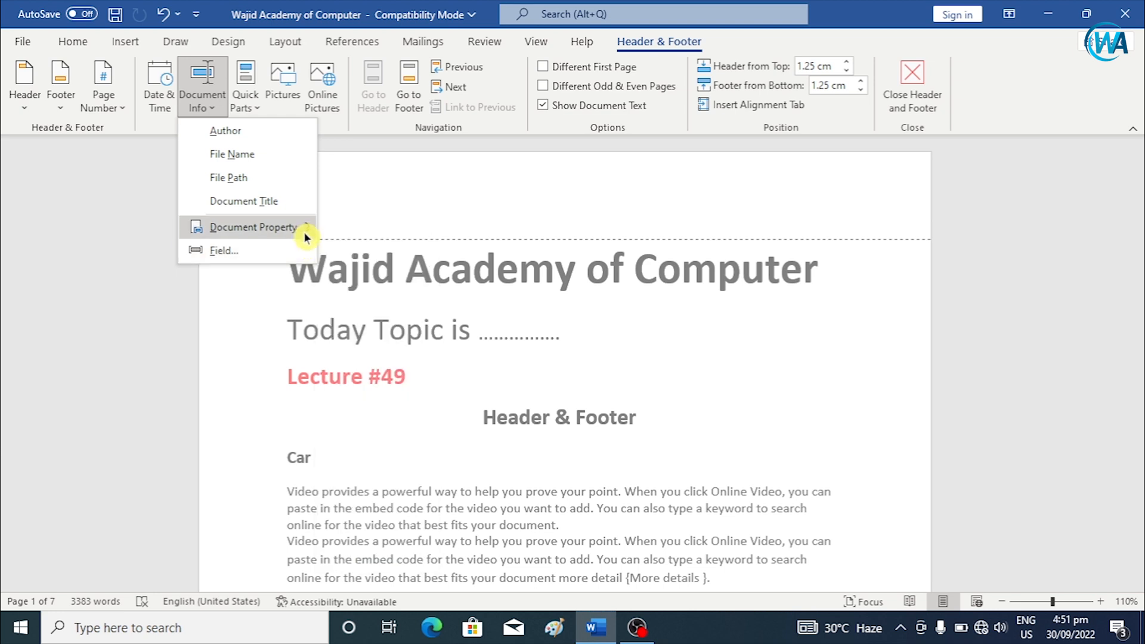
mouse_move(302, 228)
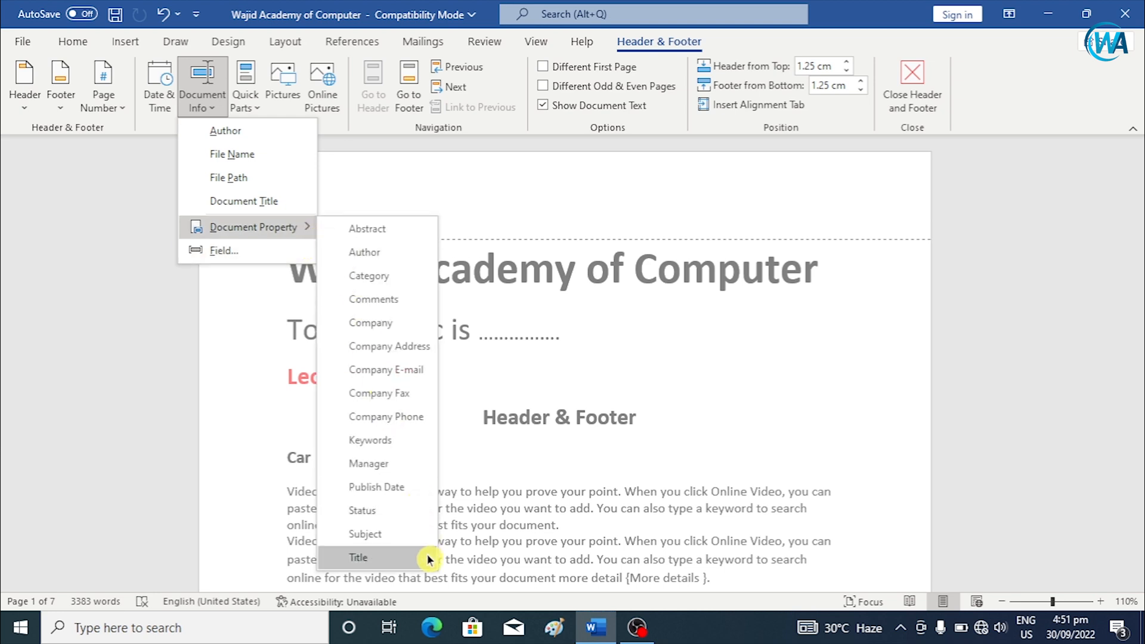
click(519, 232)
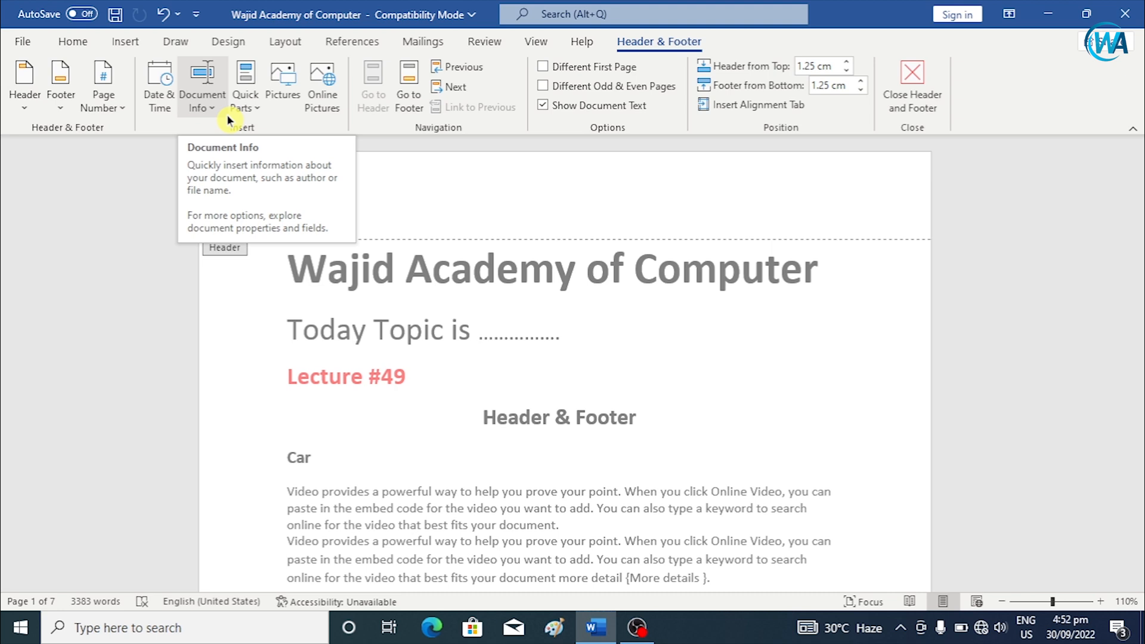
click(198, 106)
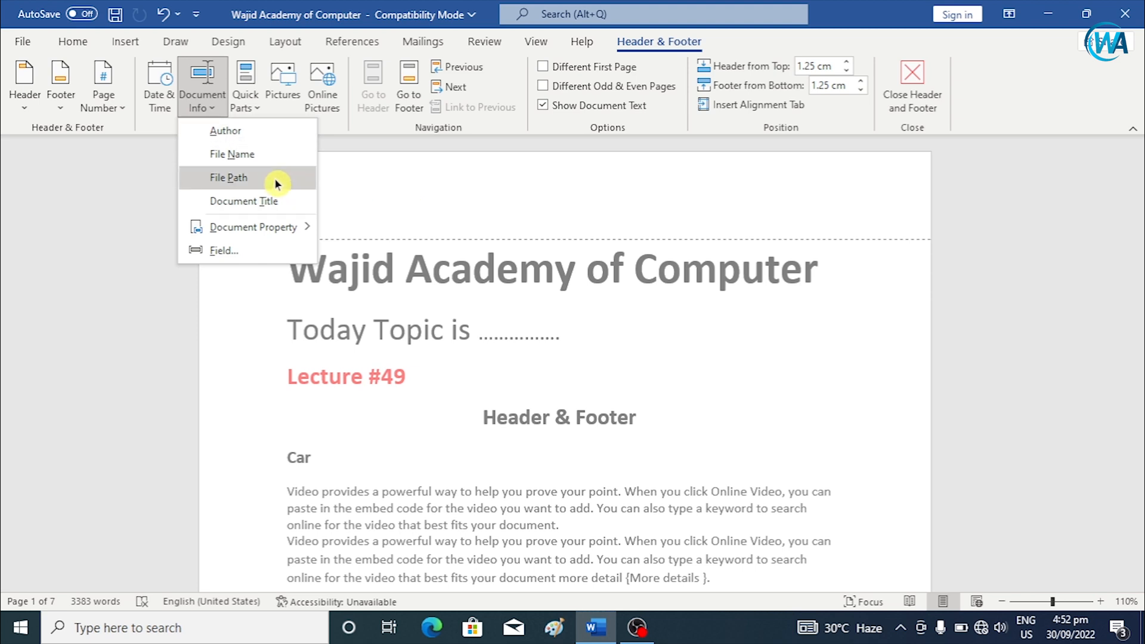
click(331, 156)
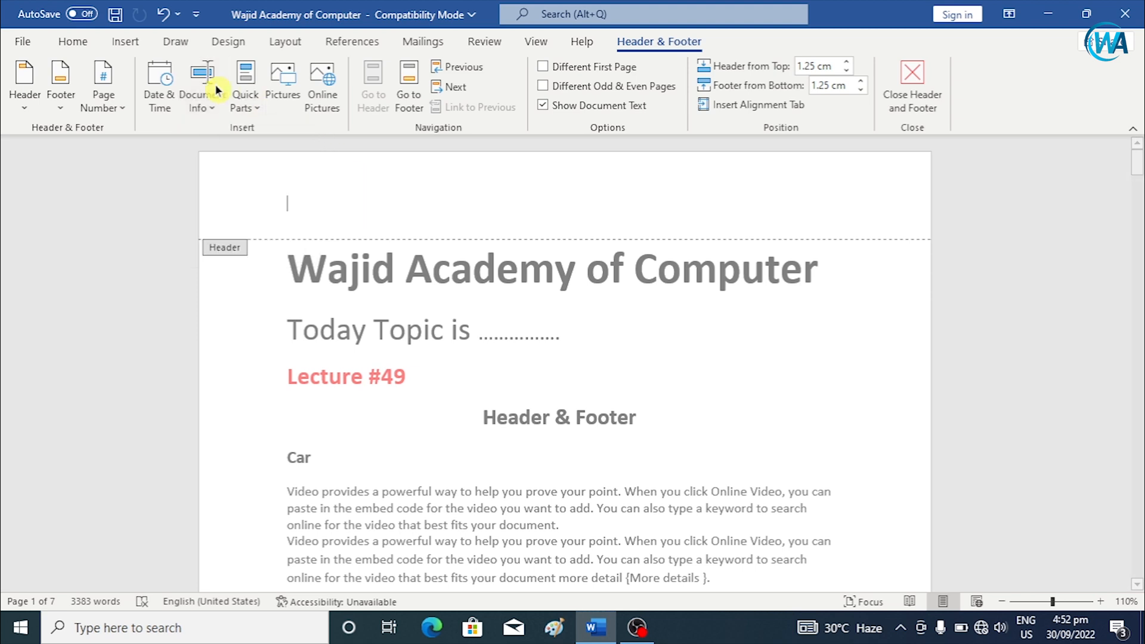
Step: View the AutoText entries in Quick Parts and insert the Author document property into the header
click(257, 112)
mouse_move(317, 138)
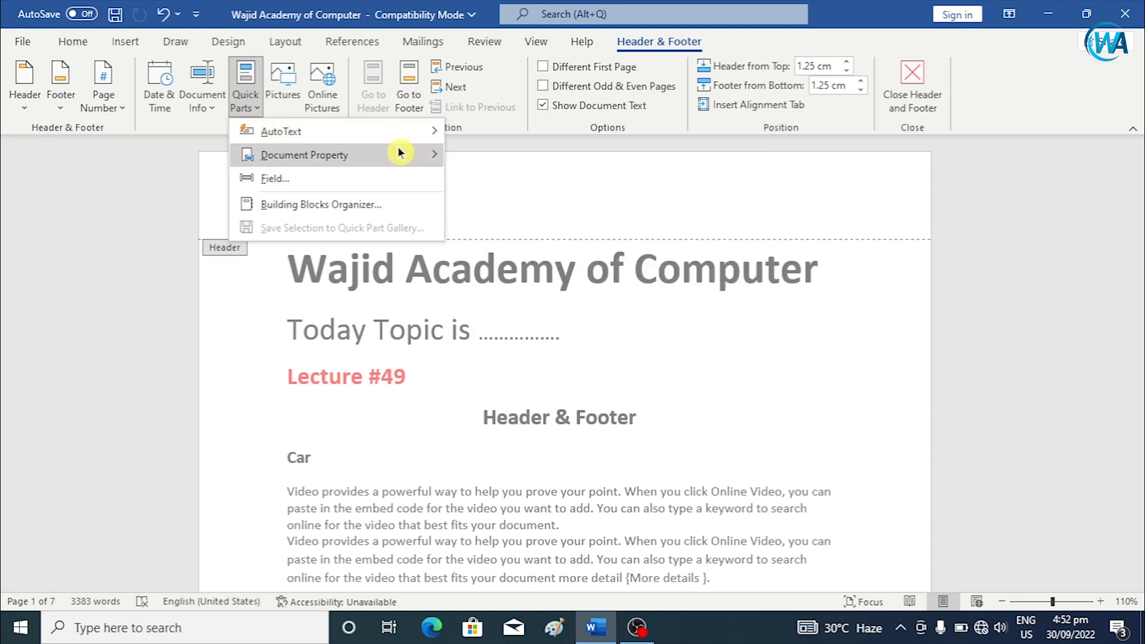
mouse_move(403, 132)
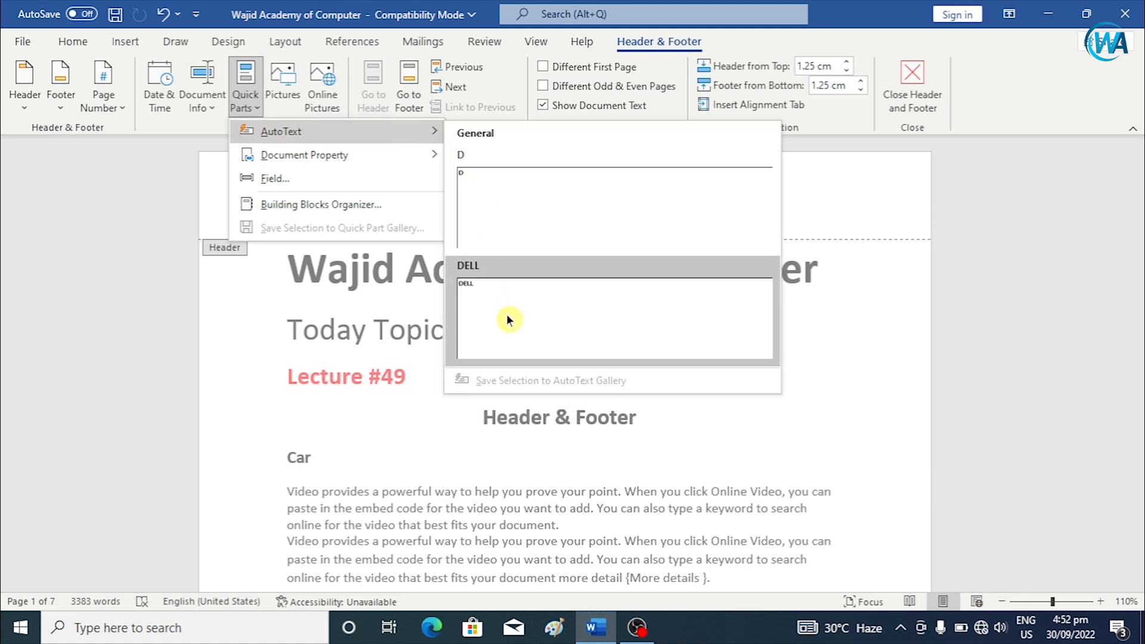
mouse_move(416, 158)
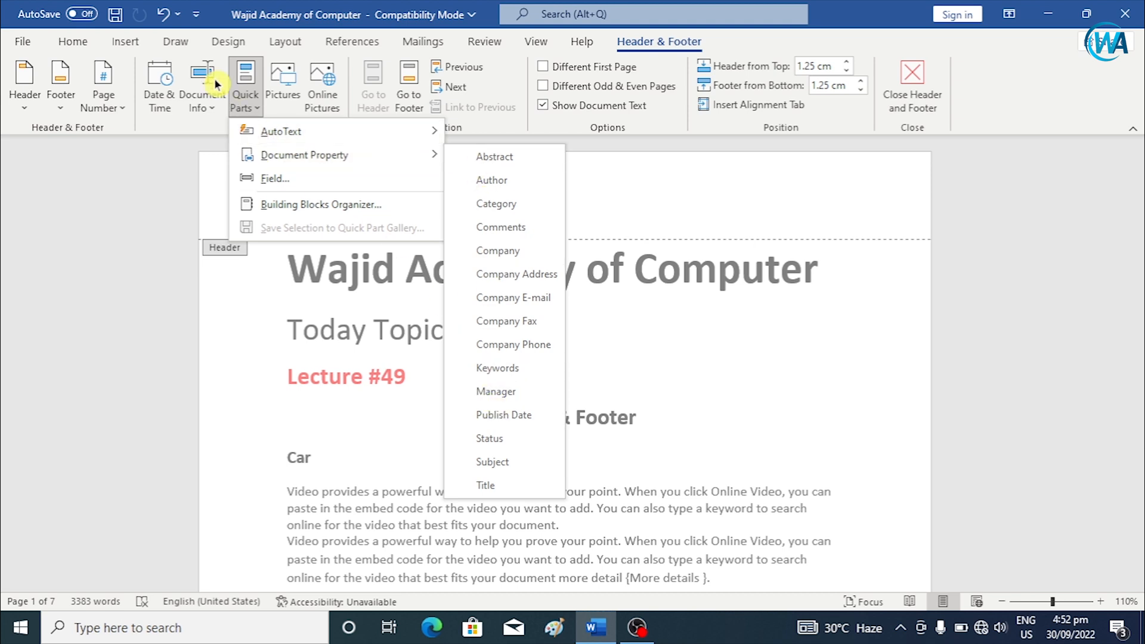
mouse_move(348, 158)
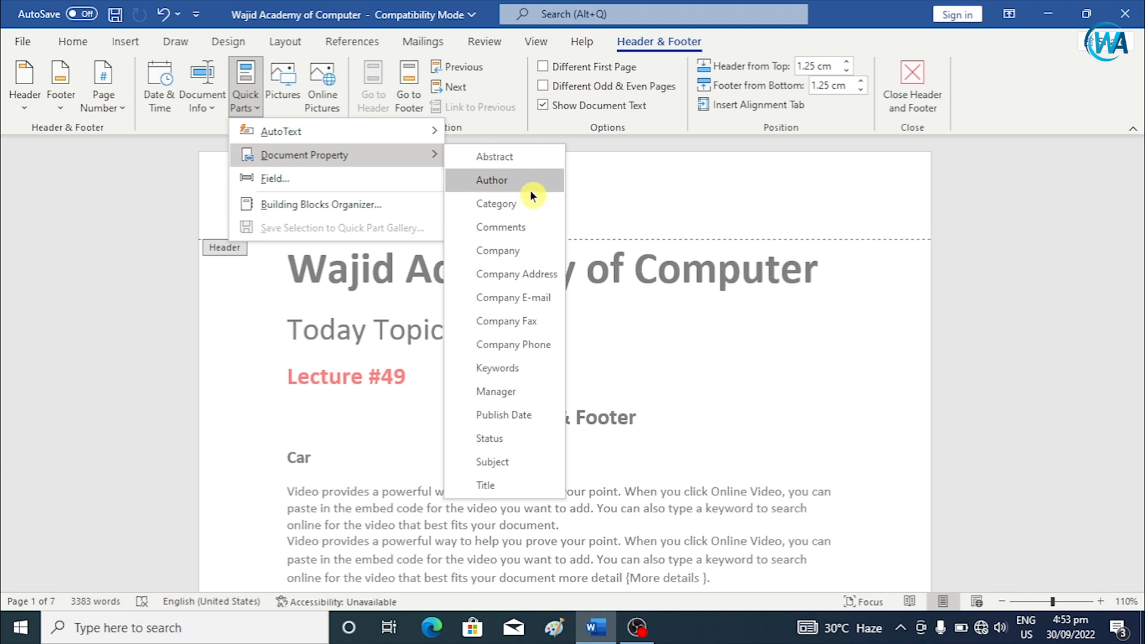
click(514, 187)
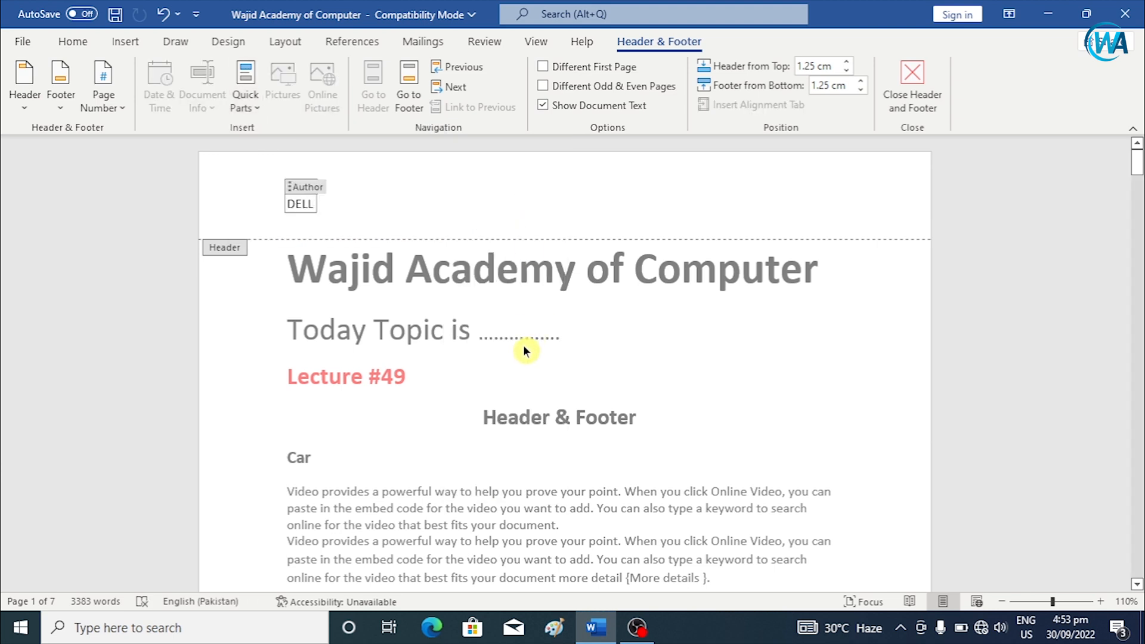
Step: Delete the Author property and the remaining name text from the first page's header
key(BackSpace)
key(BackSpace)
key(BackSpace)
key(BackSpace)
key(BackSpace)
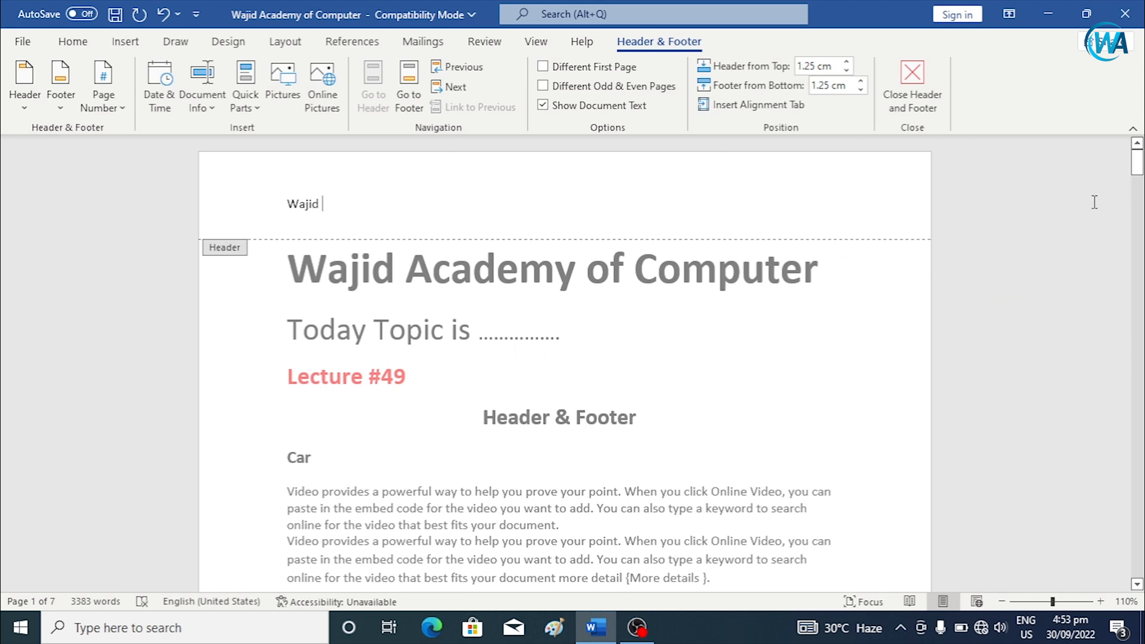
drag(1137, 173, 1084, 88)
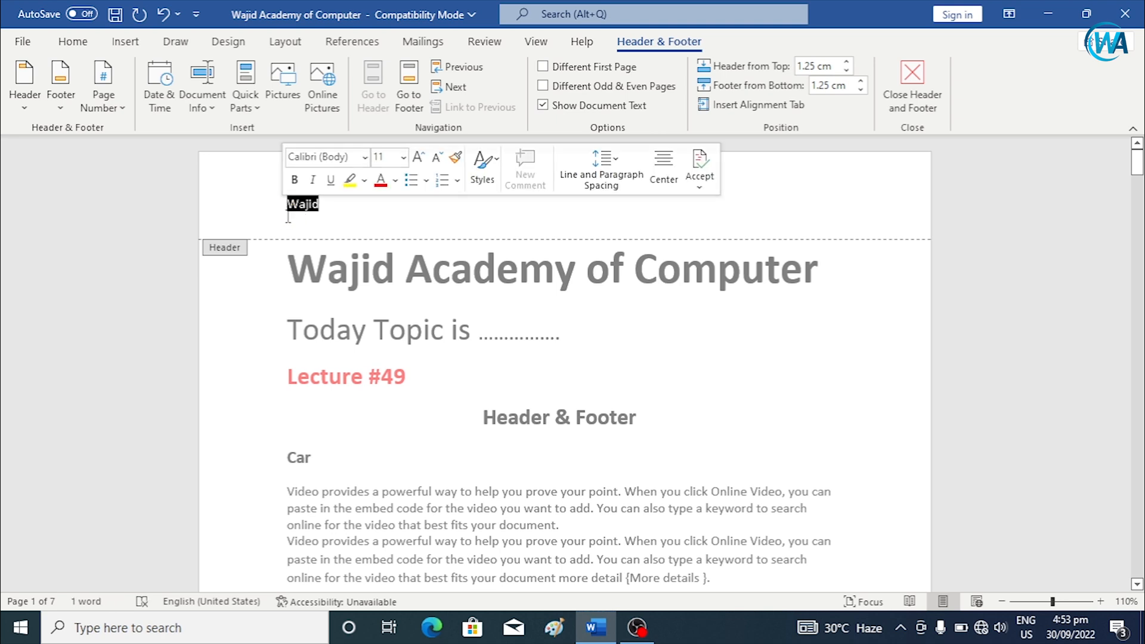
key(Delete)
Step: View the available entries in the Building Blocks Organizer and close it without inserting any
click(257, 109)
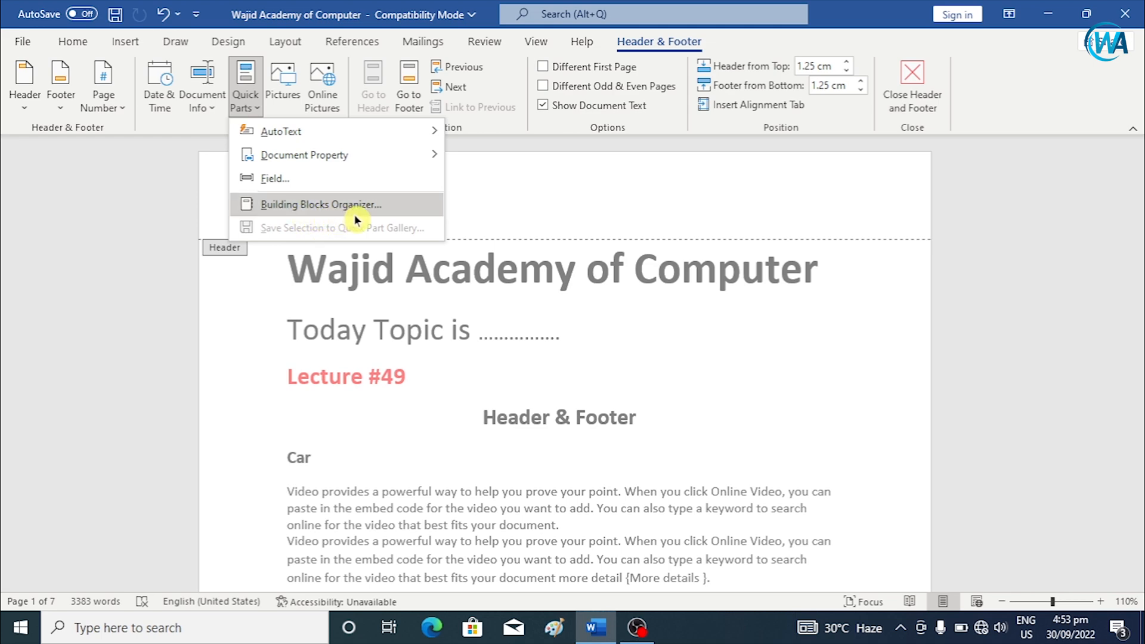
click(391, 209)
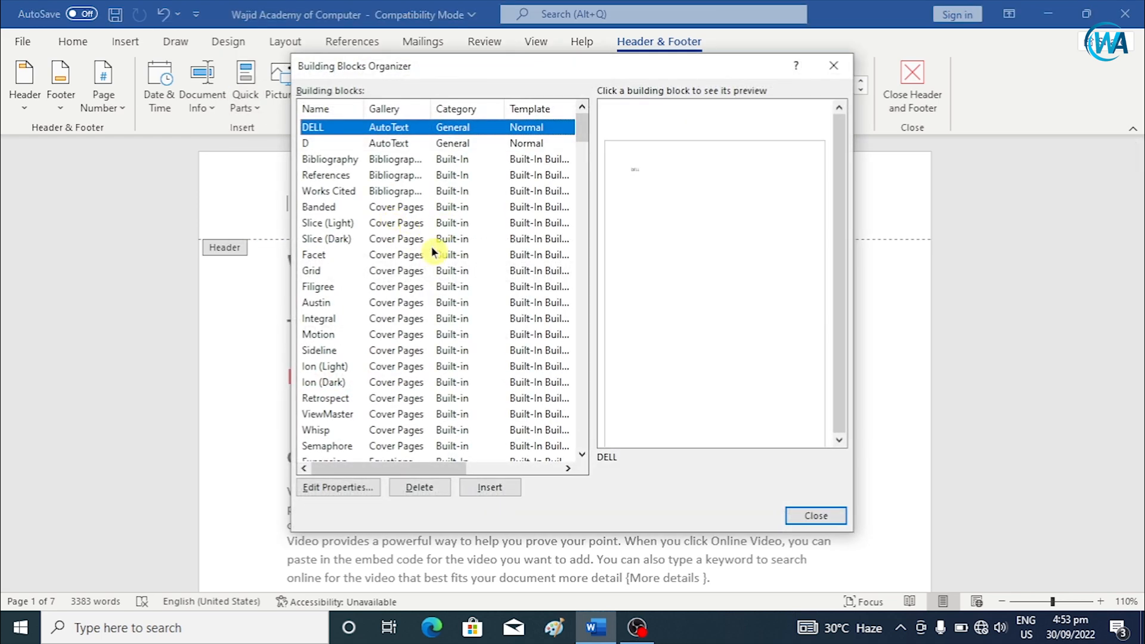
click(835, 66)
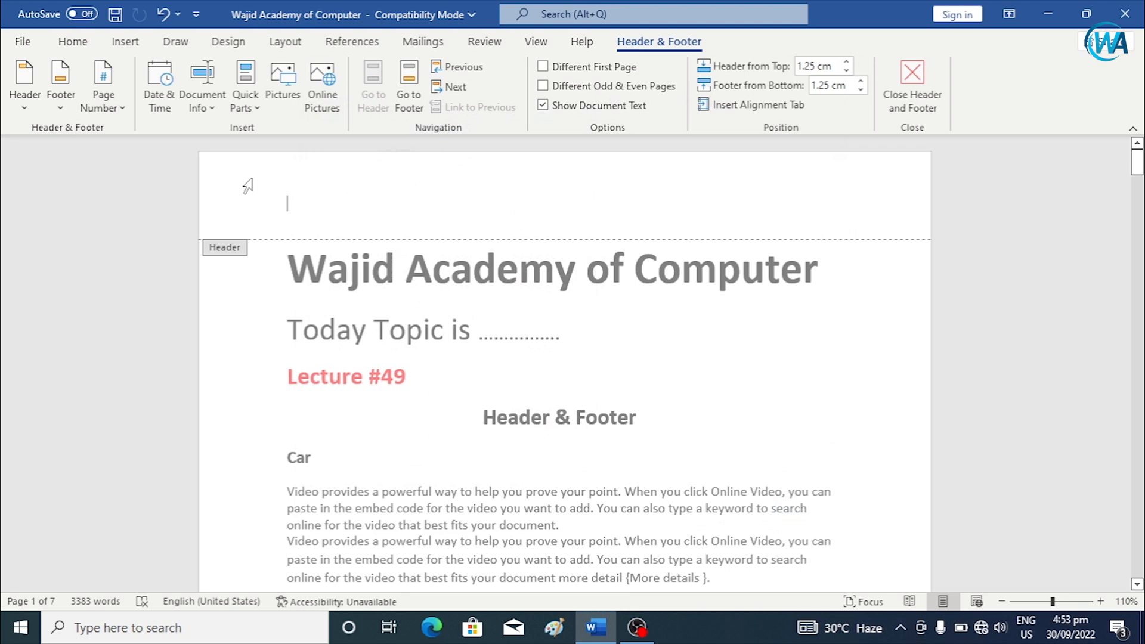
Step: Insert the purple bridge picture from the Background folder on New Volume (F:) into the header
click(291, 109)
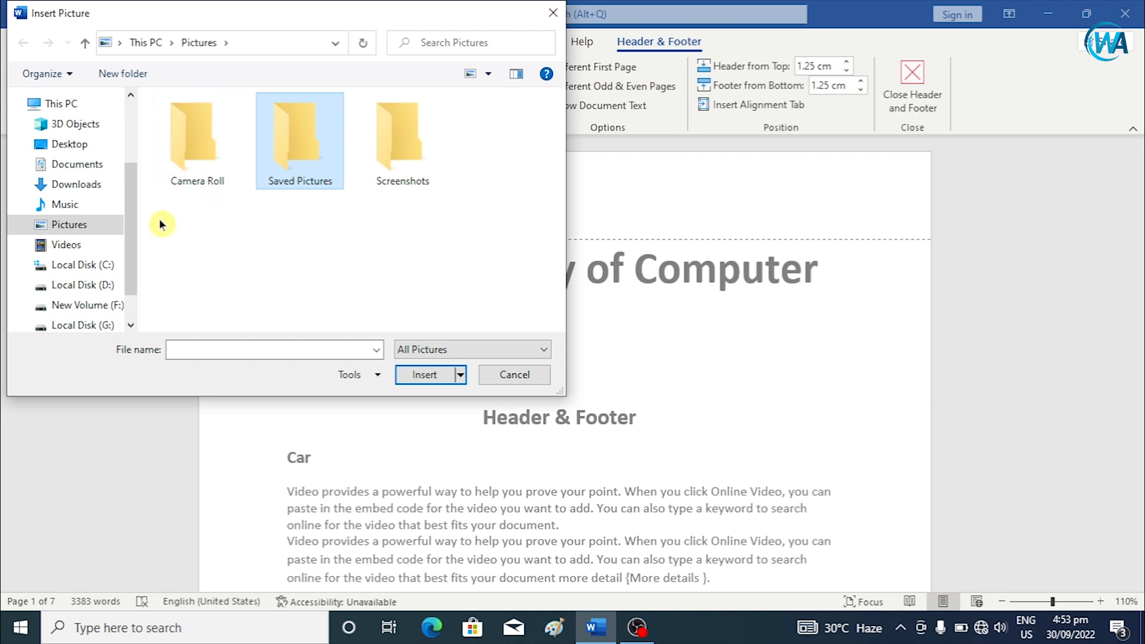
scroll(121, 246, down, 2)
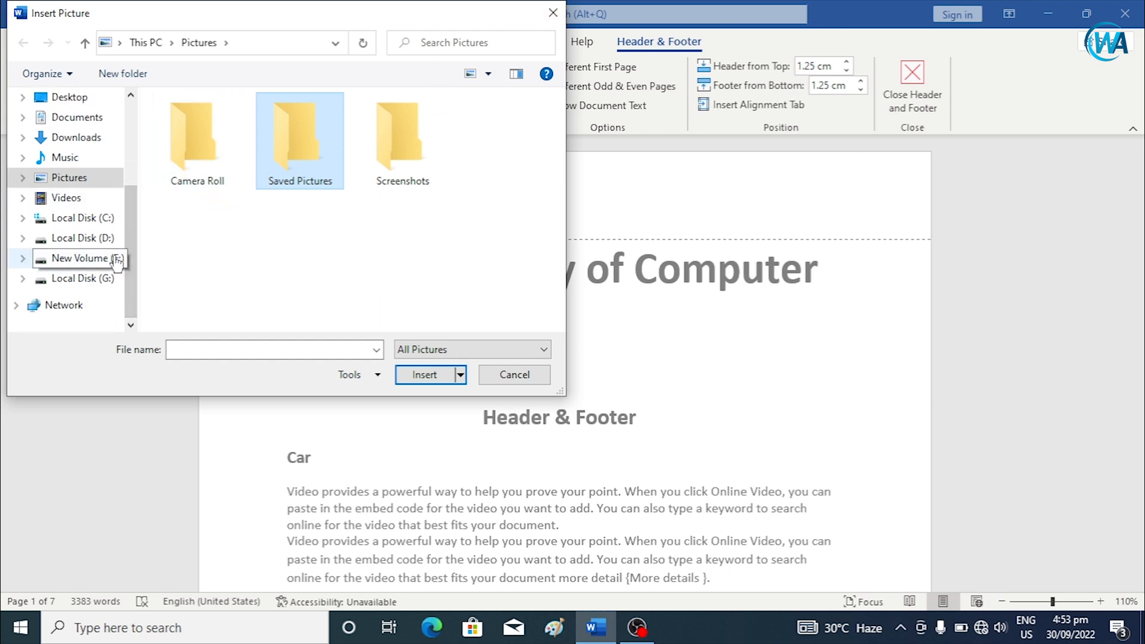
click(117, 260)
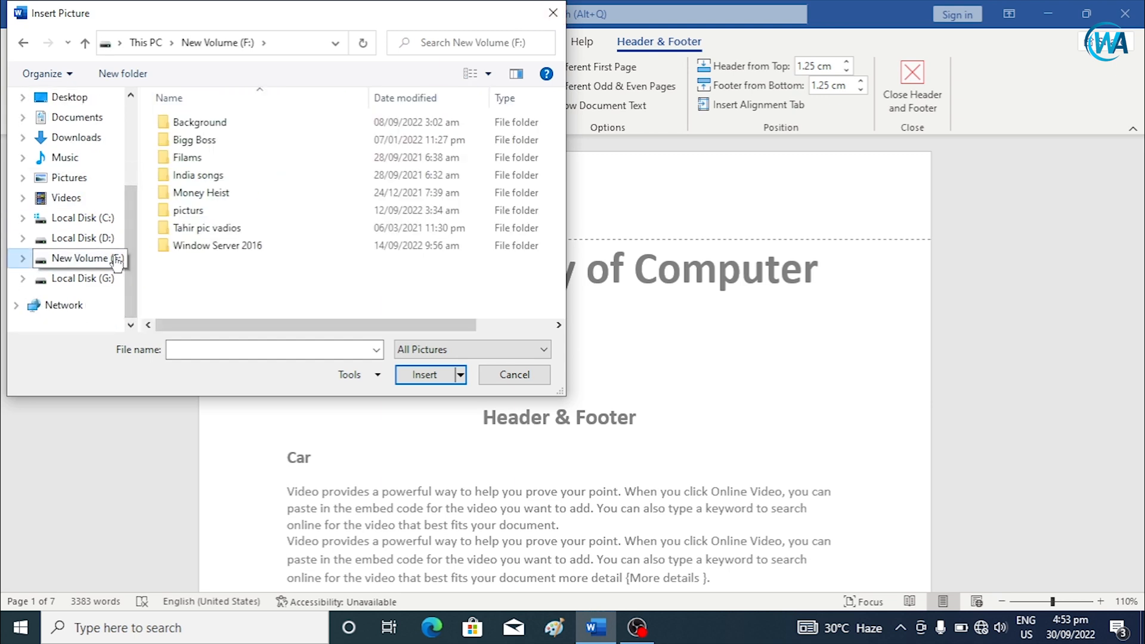
double_click(203, 123)
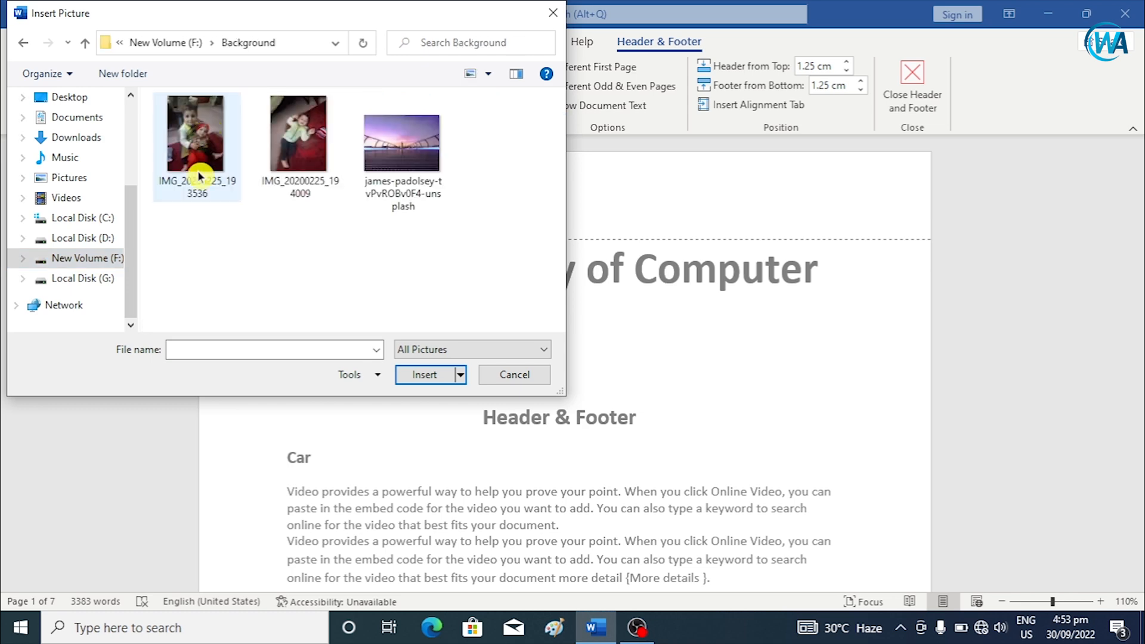
double_click(375, 159)
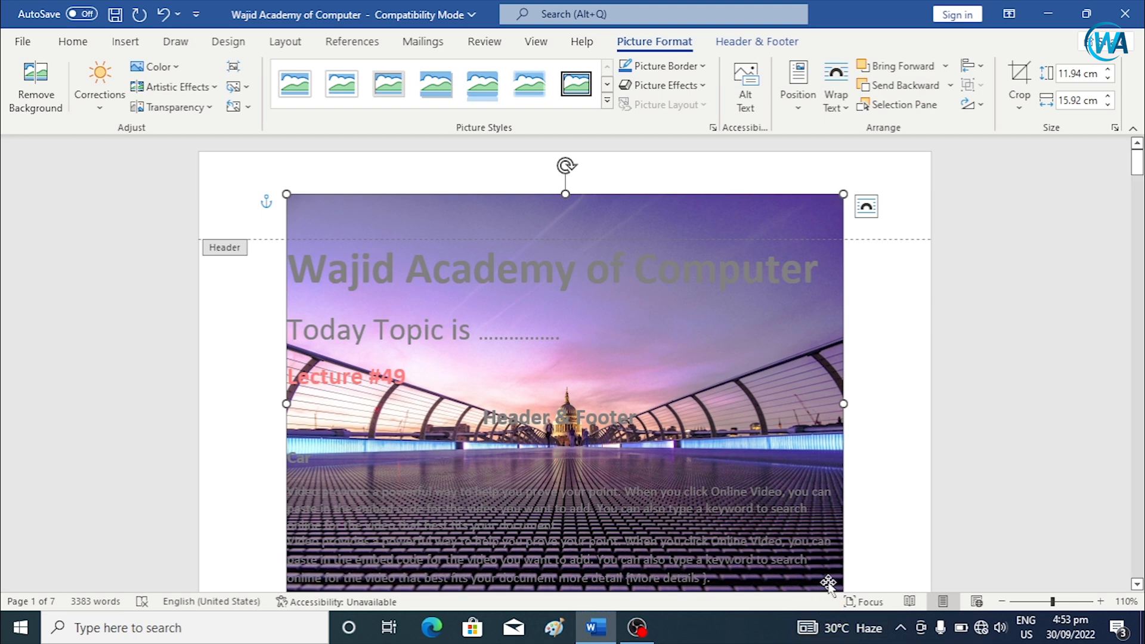
Step: Shrink the header picture to about 1.82 cm high and 2.42 cm wide
scroll(811, 496, down, 3)
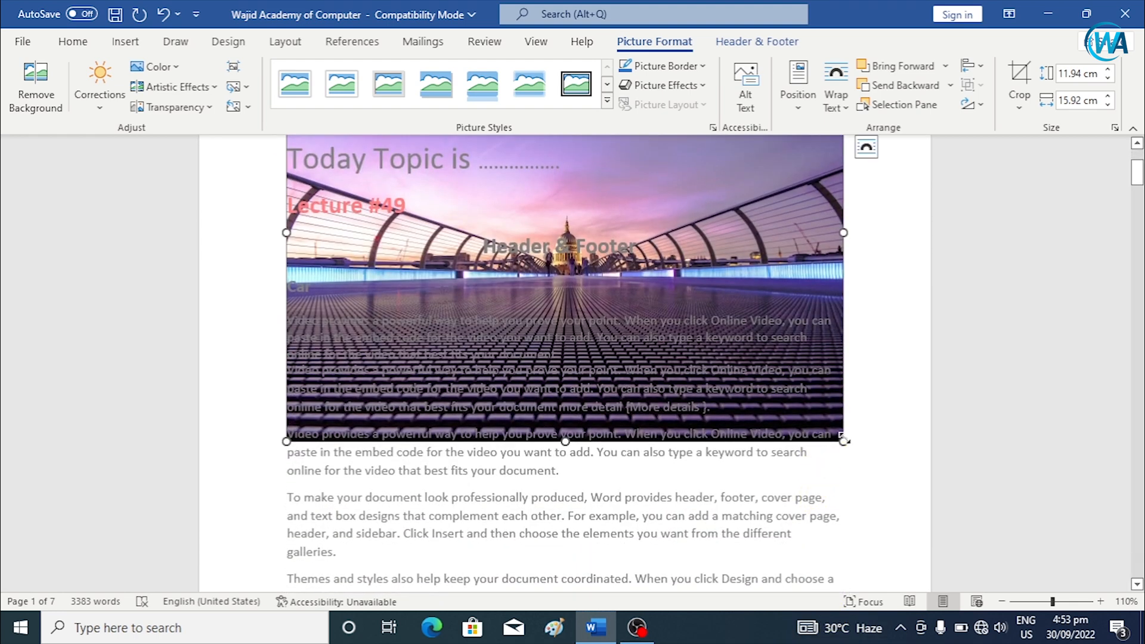
drag(843, 440, 583, 246)
scroll(510, 395, up, 2)
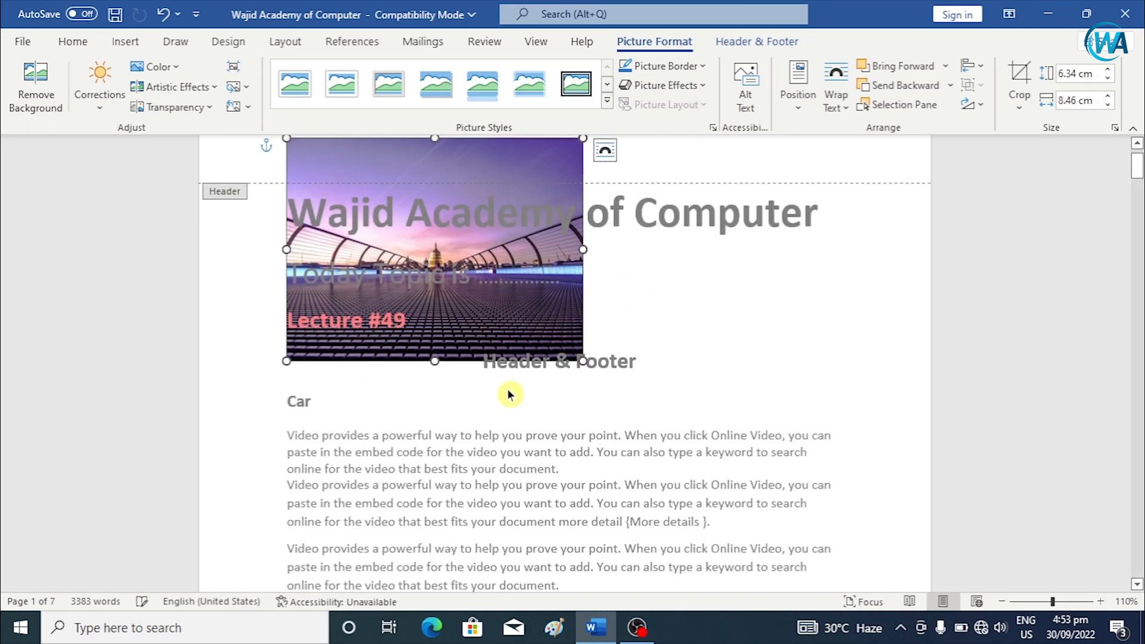
drag(579, 359, 372, 153)
scroll(399, 310, up, 1)
scroll(398, 307, down, 1)
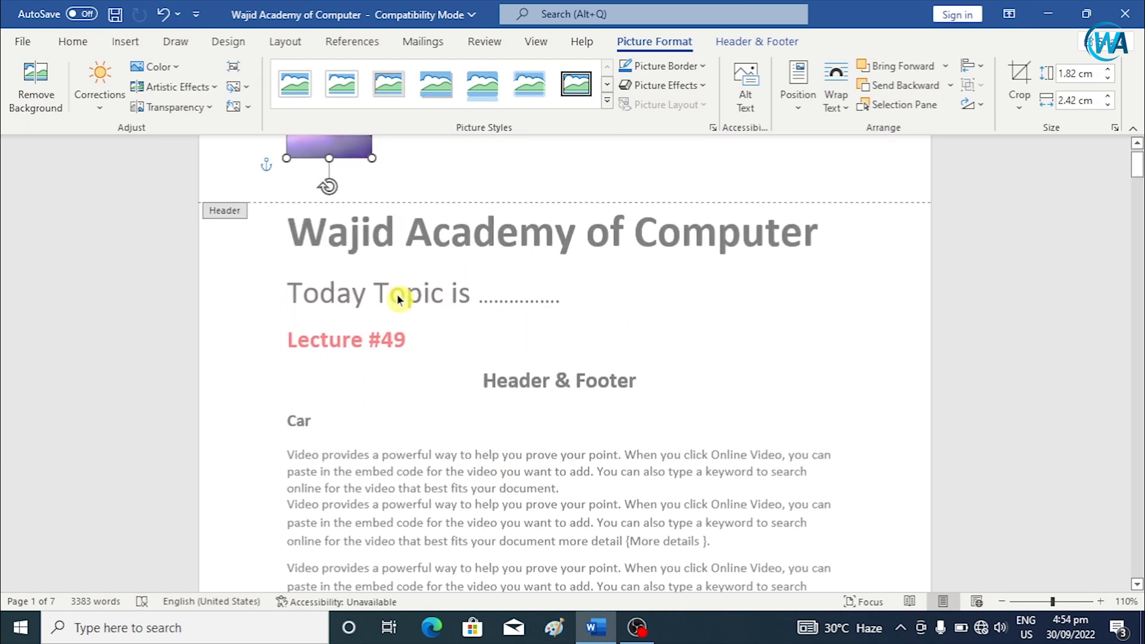
Step: Enlarge the small header picture to about 2.9 cm high and 3.87 cm wide, filling the header's height
scroll(371, 215, up, 1)
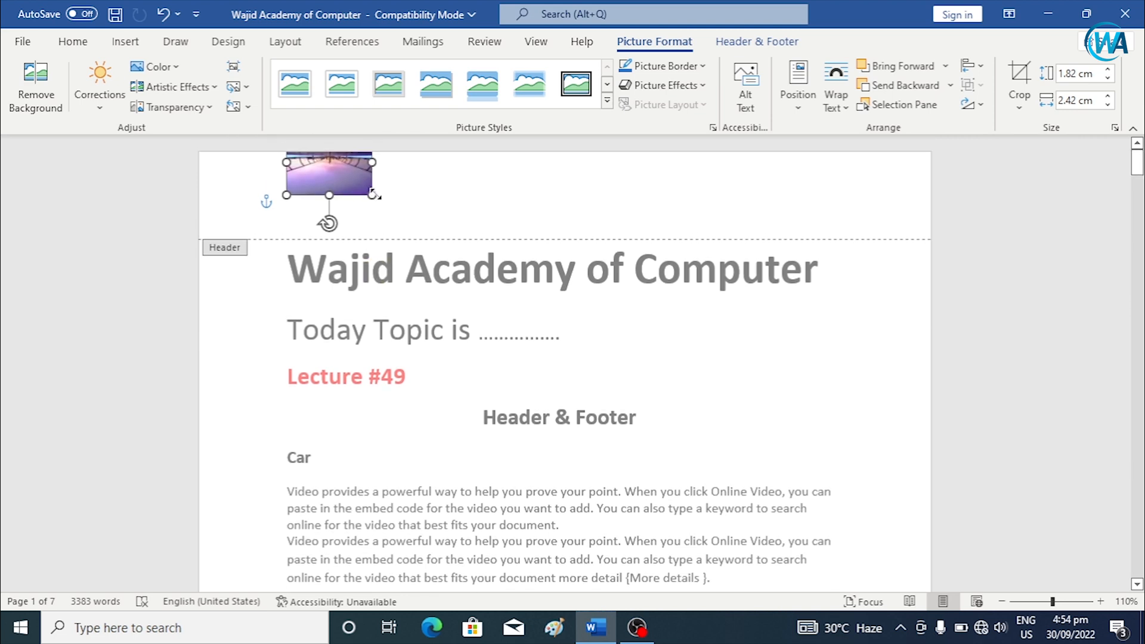
drag(373, 194, 422, 232)
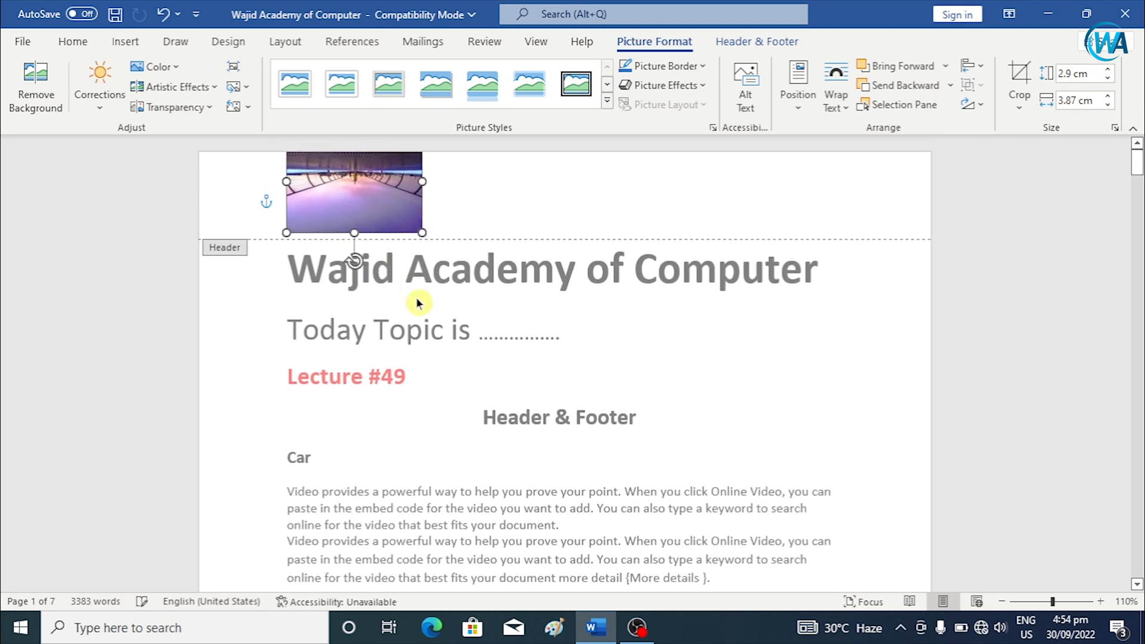
click(1140, 163)
drag(425, 234, 428, 237)
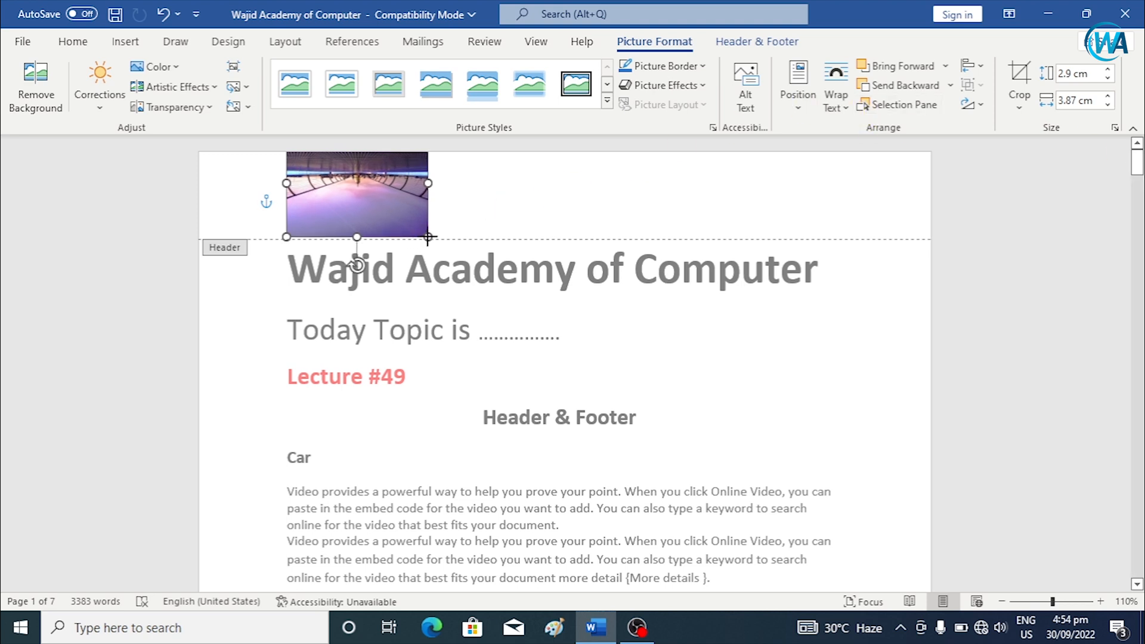
Step: Check the header picture through the document pages and view its editing options without choosing any
click(477, 214)
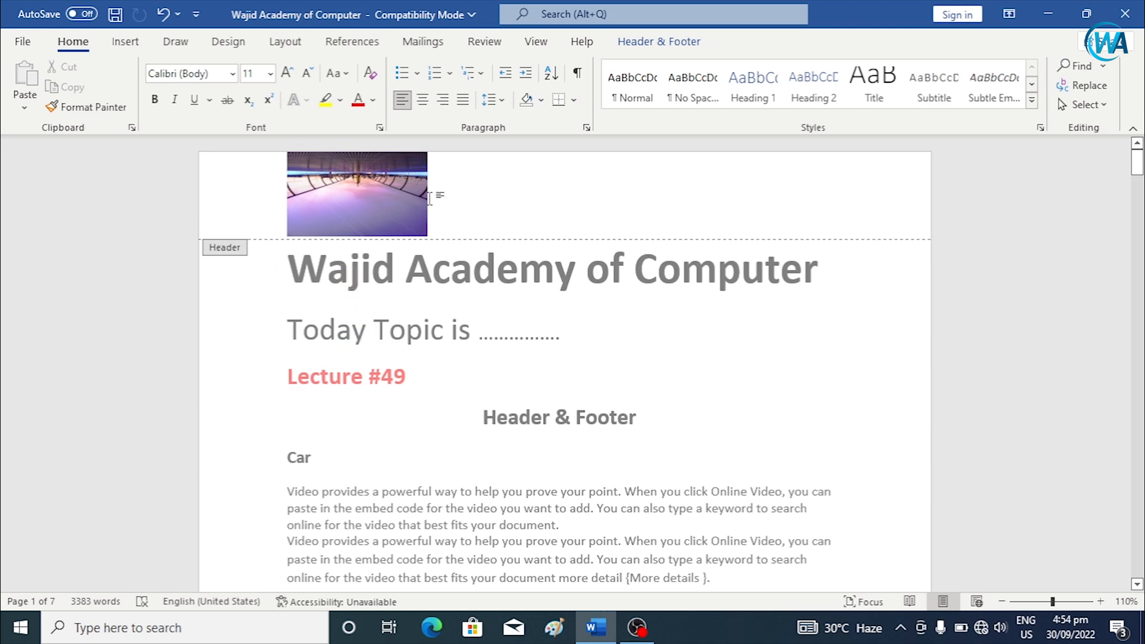
scroll(661, 376, down, 4)
mouse_move(1138, 176)
mouse_down()
mouse_move(1143, 262)
mouse_move(1140, 156)
mouse_up()
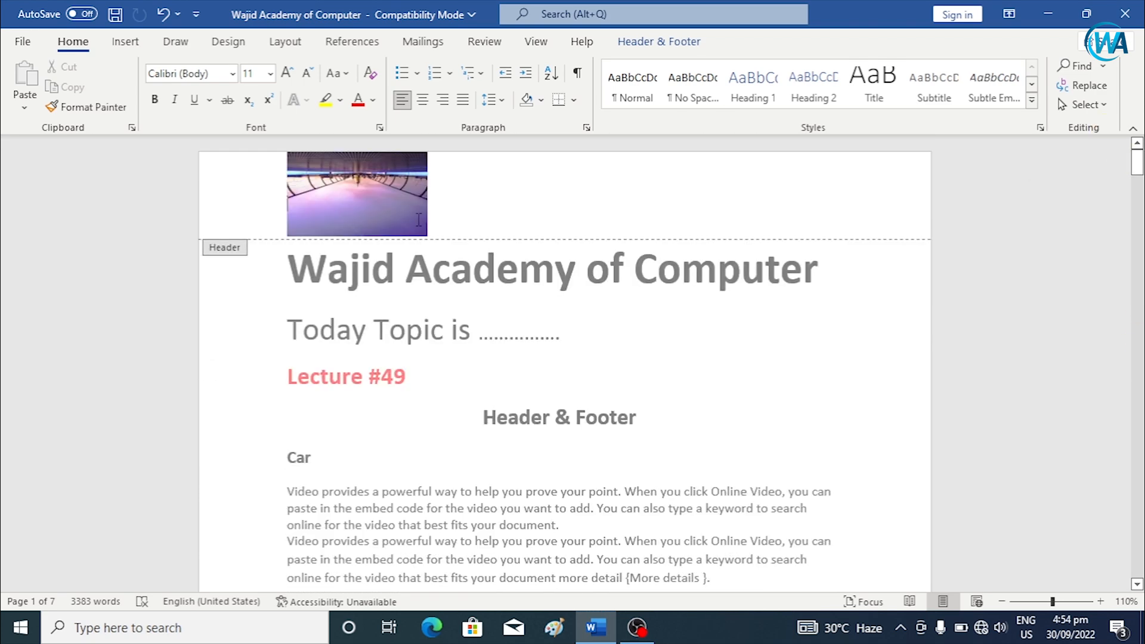
click(347, 205)
right_click(344, 204)
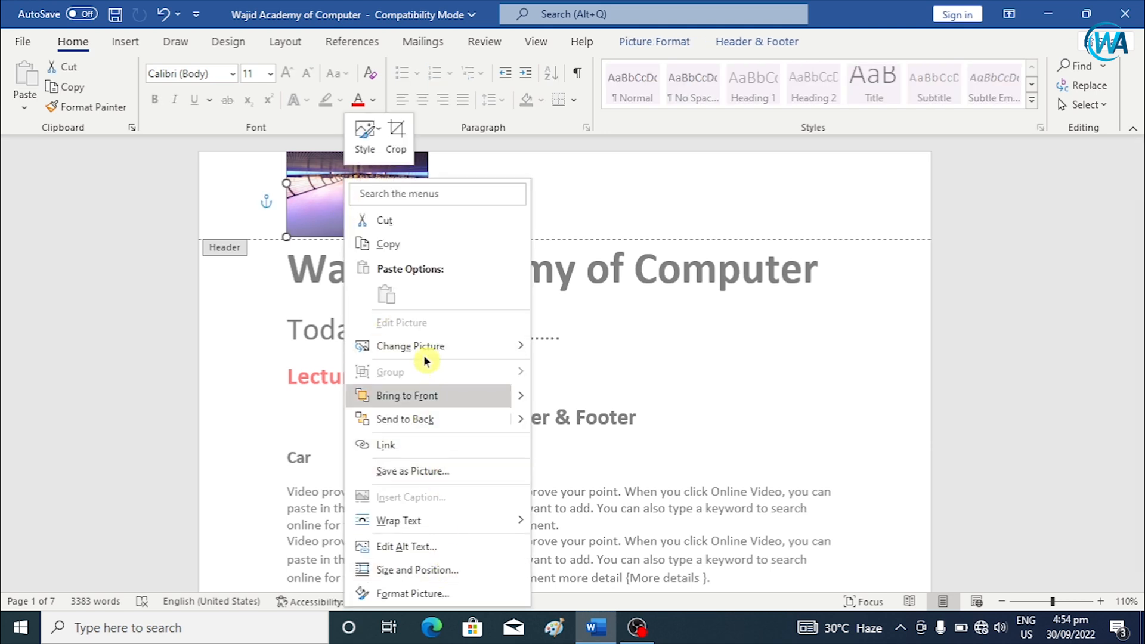
click(659, 203)
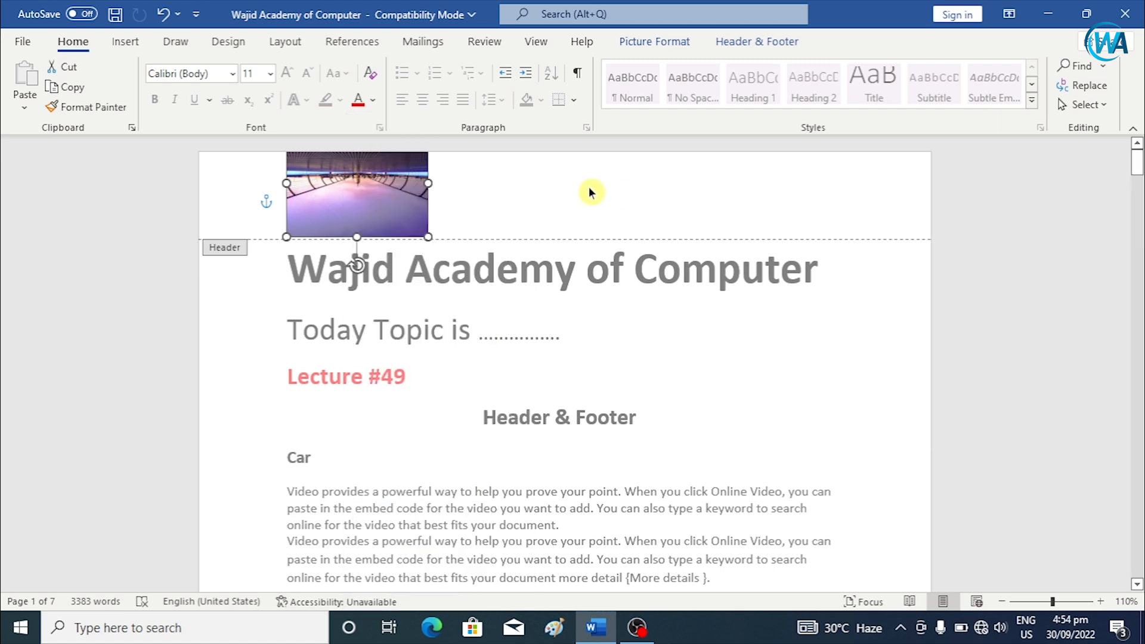
Step: Insert a plain centred page number at the top of the page
click(126, 42)
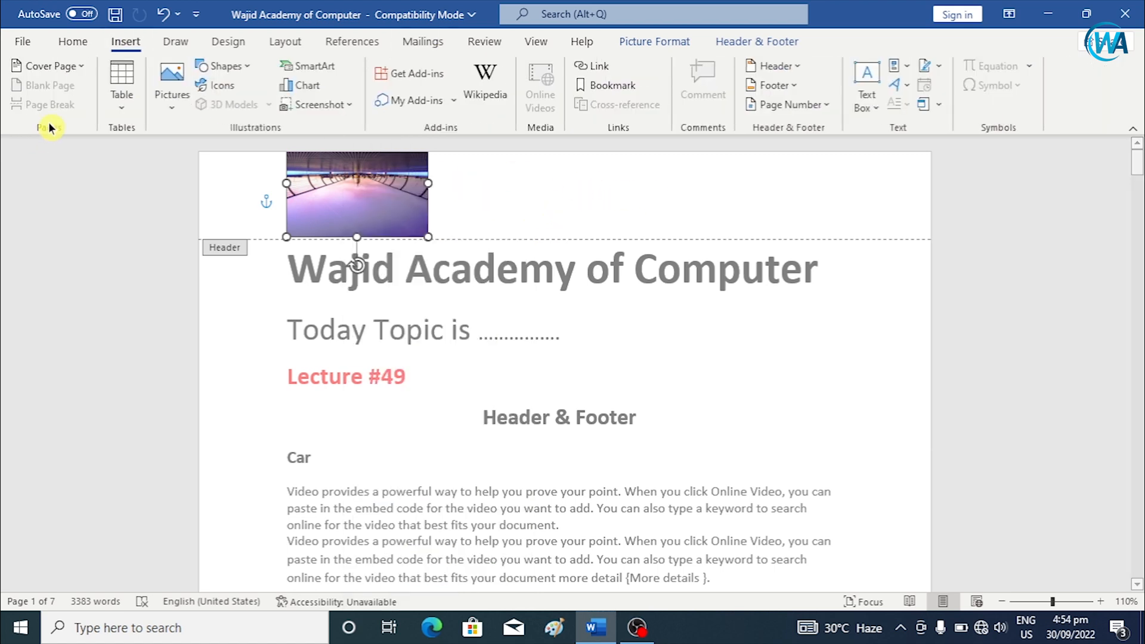
click(822, 105)
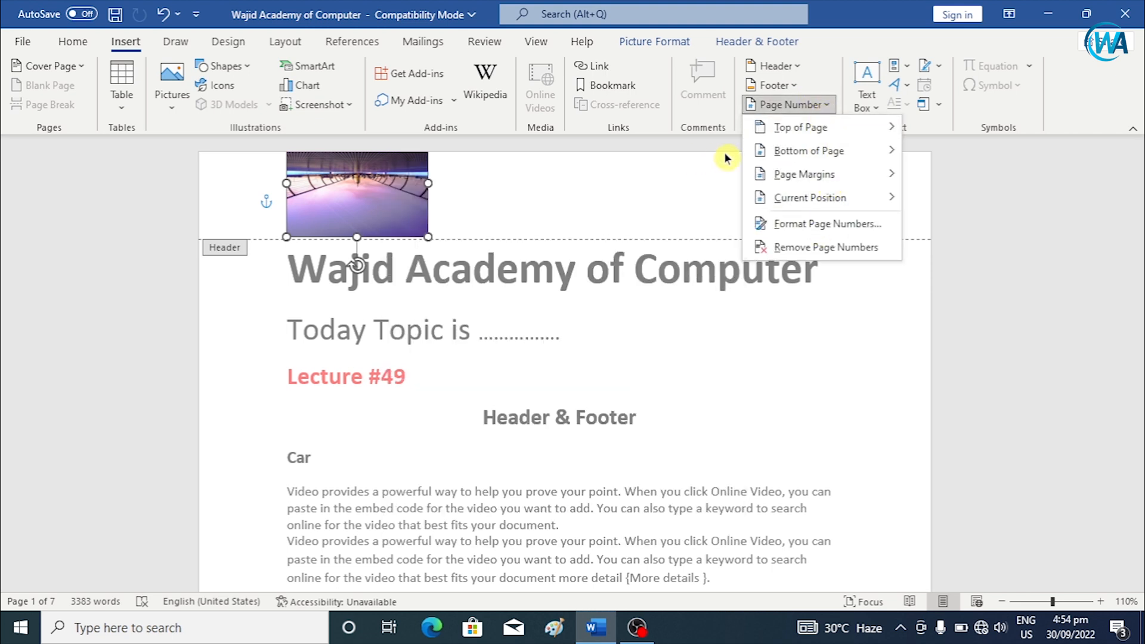
mouse_move(804, 132)
click(575, 292)
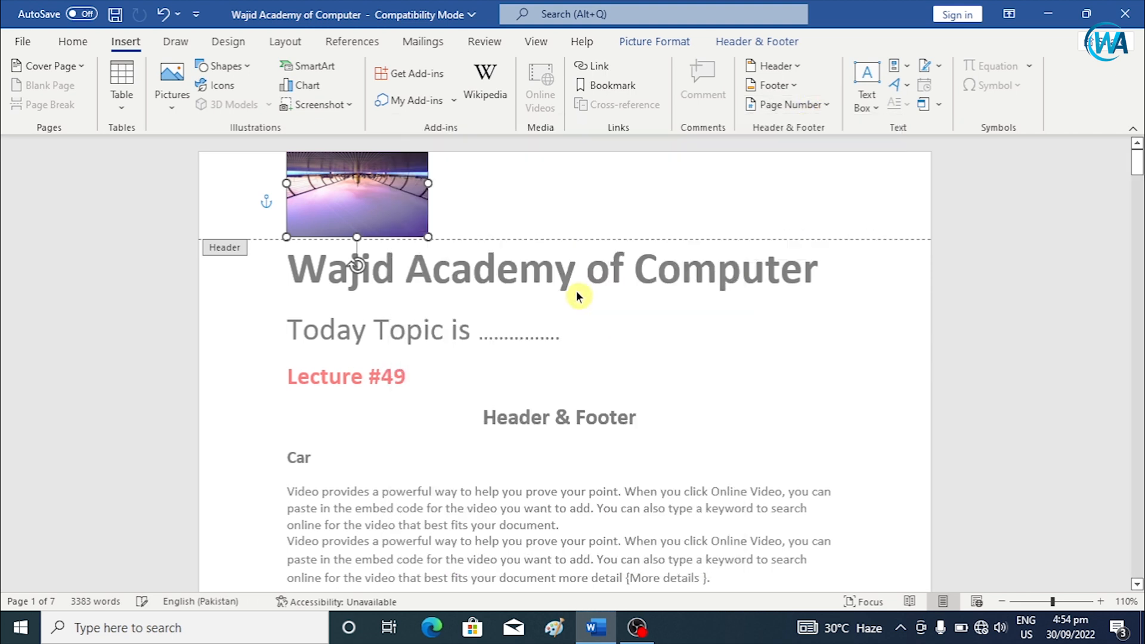
Step: Insert the purple bridge picture from the Background folder at the page number in the header
drag(571, 207, 534, 229)
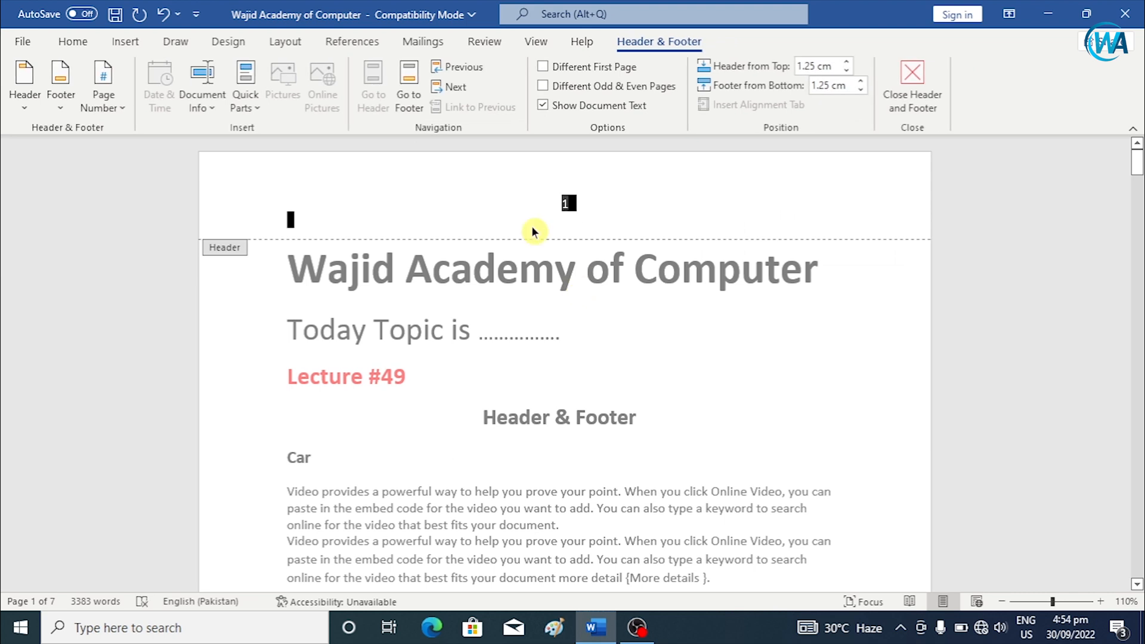
click(584, 219)
click(571, 202)
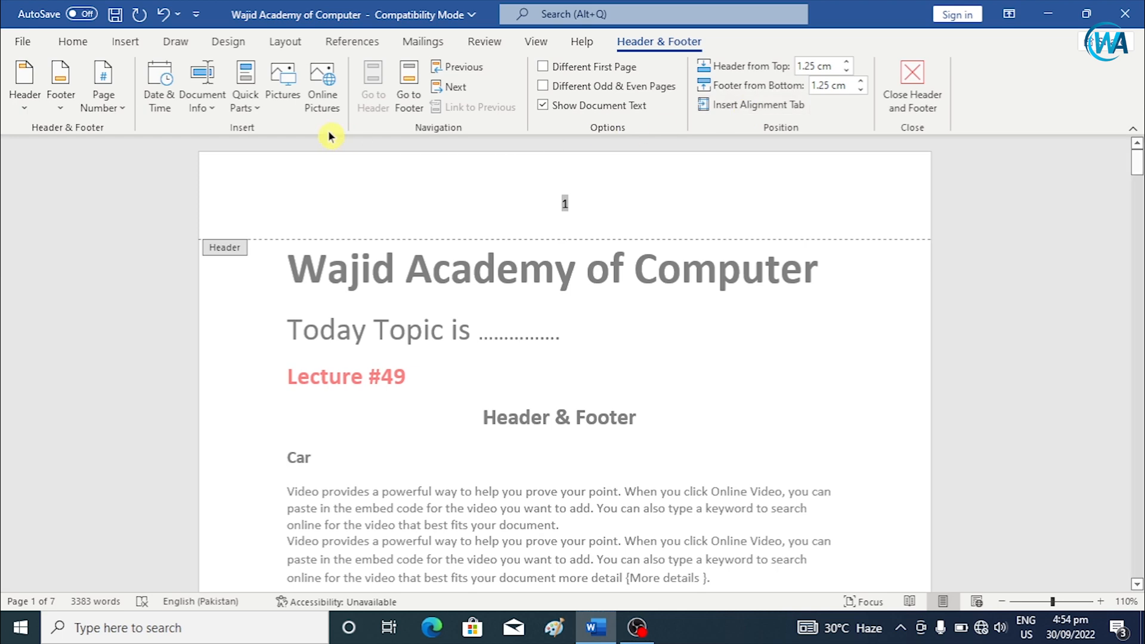
click(284, 90)
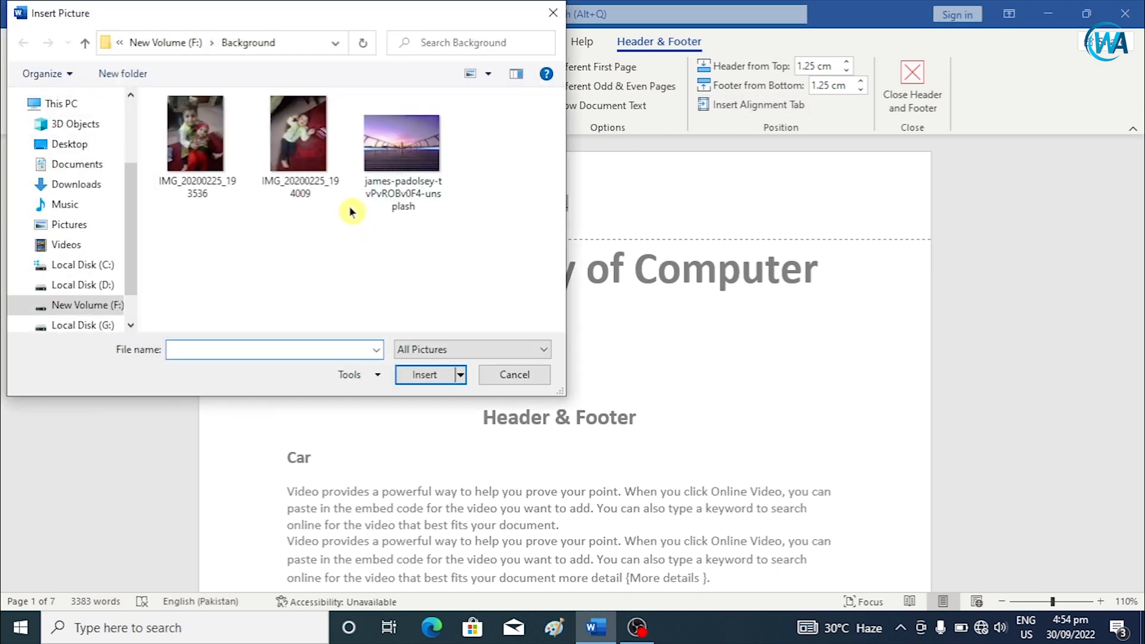
click(400, 206)
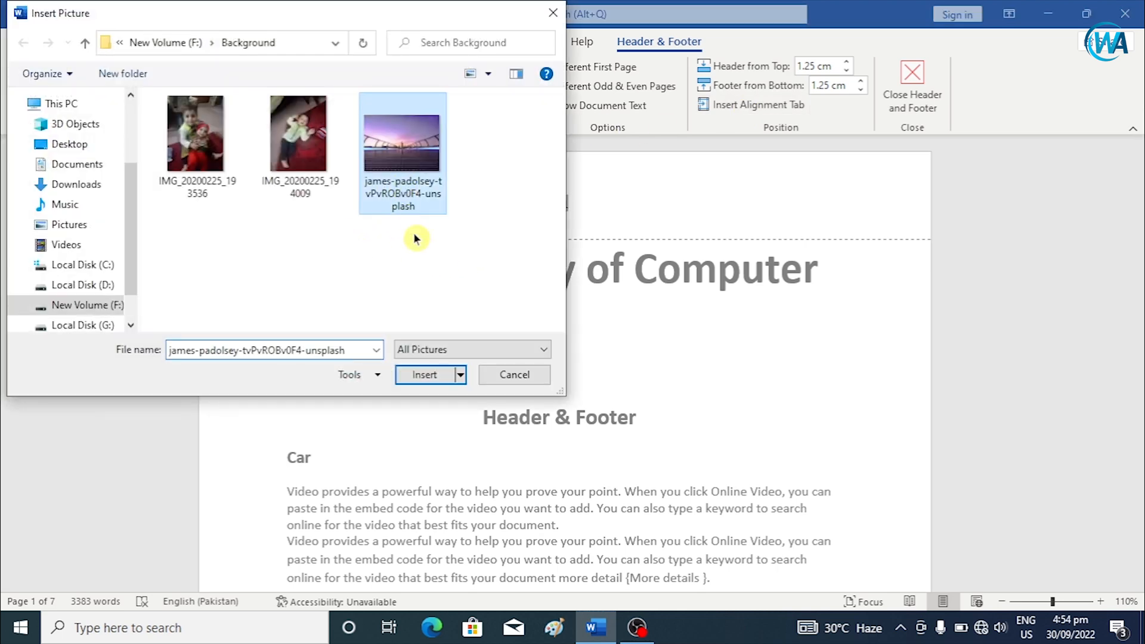
click(435, 380)
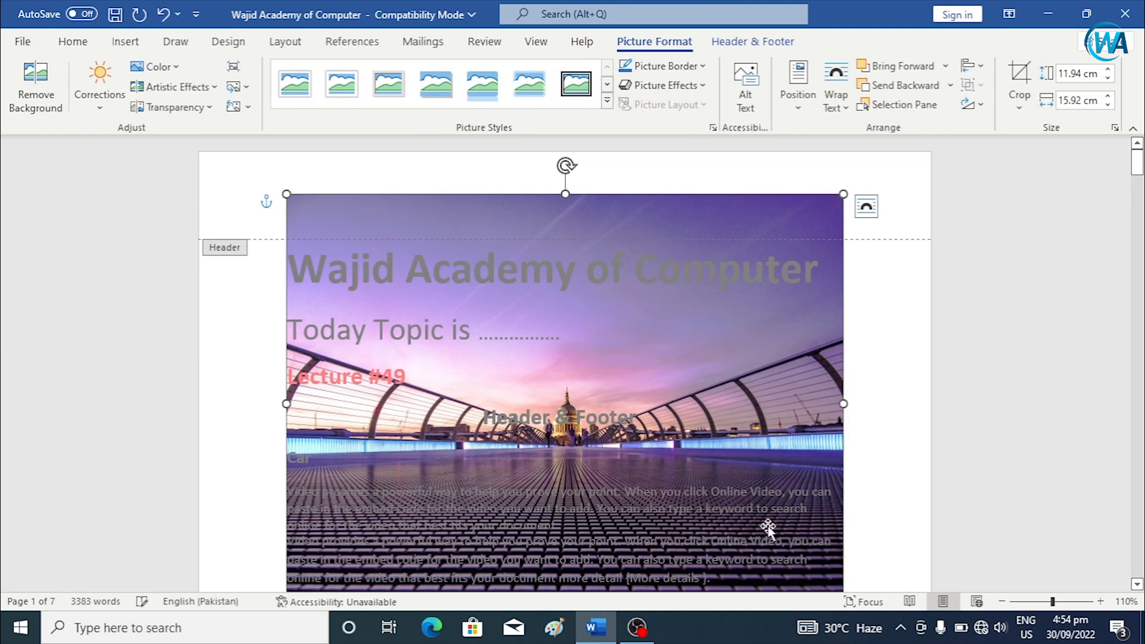
Step: Shrink the bridge picture to about 2.5 cm high and 3.33 cm wide, turned upside down inside the header, and close header editing
scroll(769, 495, down, 3)
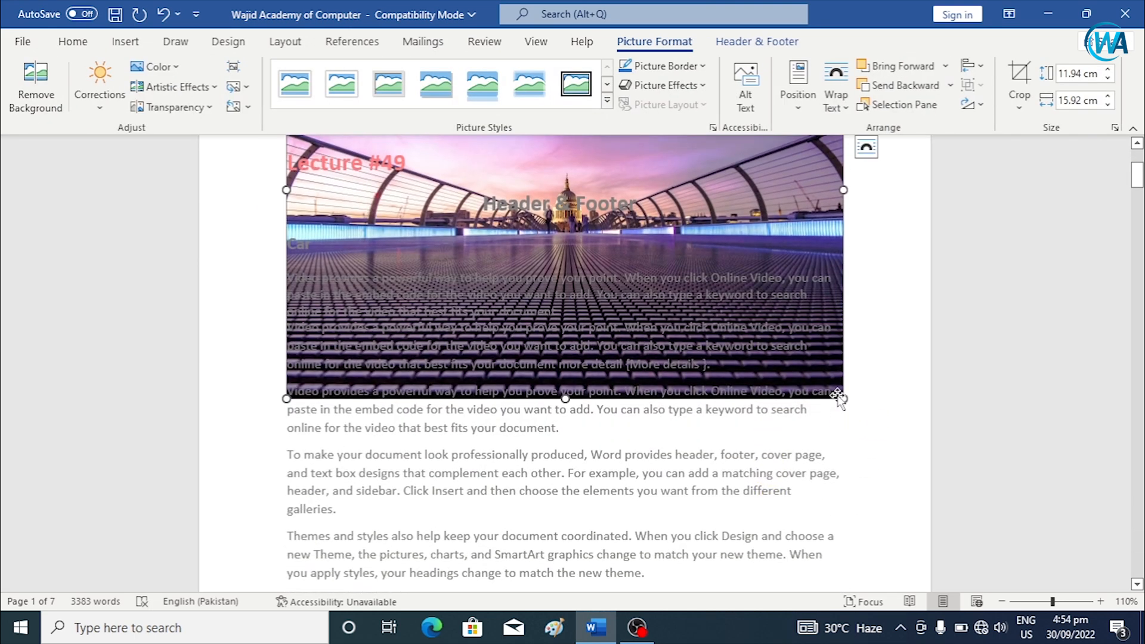
drag(841, 397, 620, 248)
scroll(552, 418, up, 2)
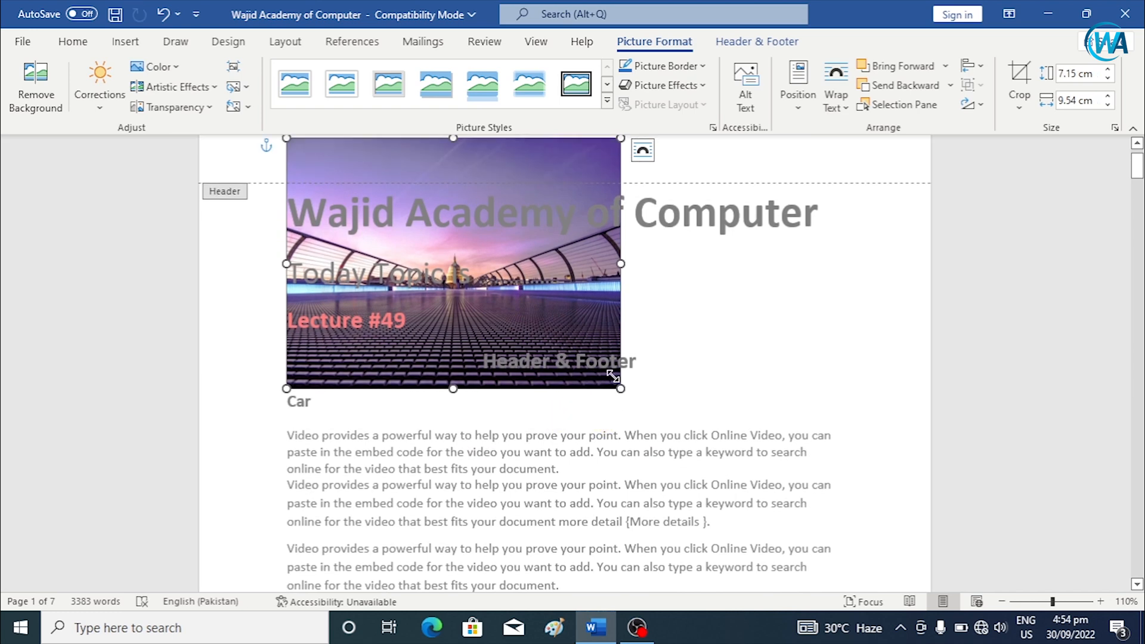
drag(612, 375, 560, 242)
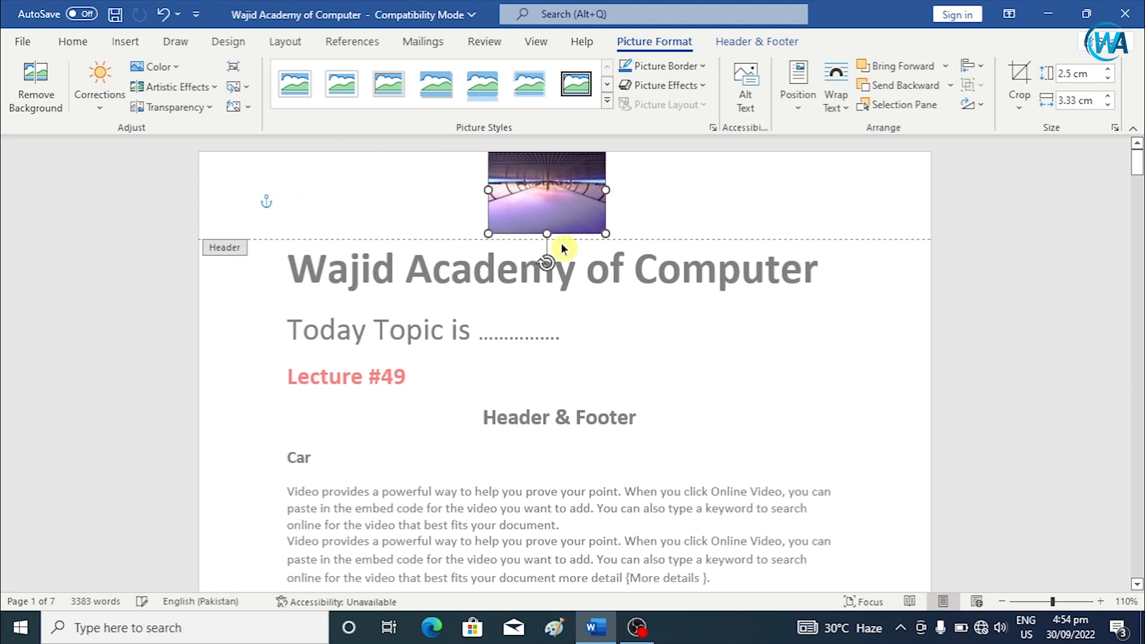
double_click(676, 412)
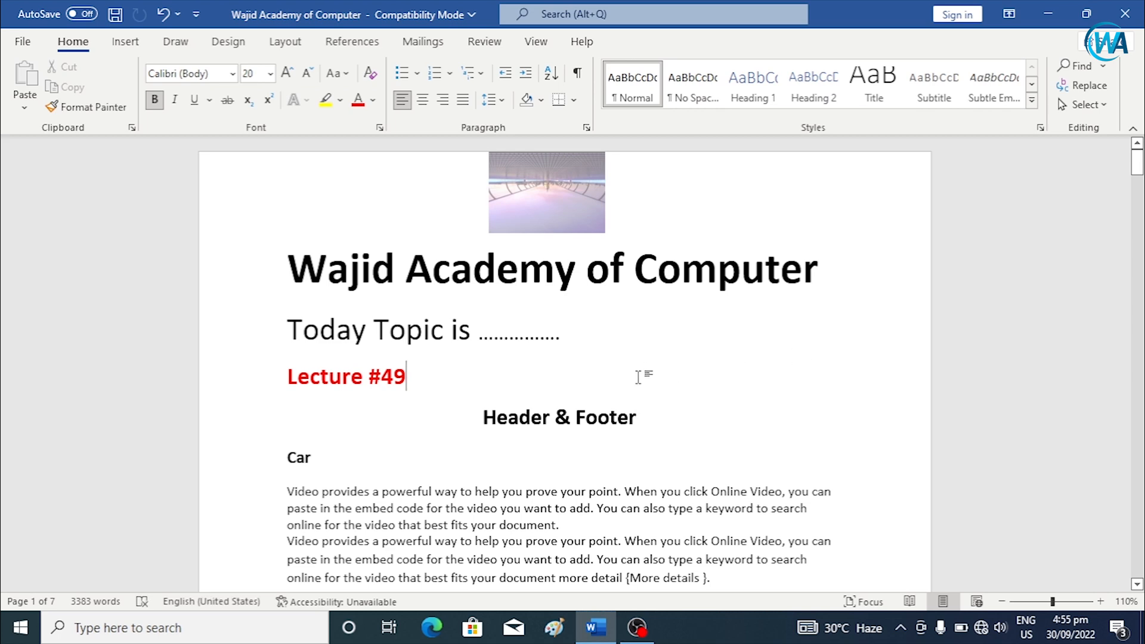
drag(1138, 168, 1119, 153)
double_click(694, 202)
double_click(628, 316)
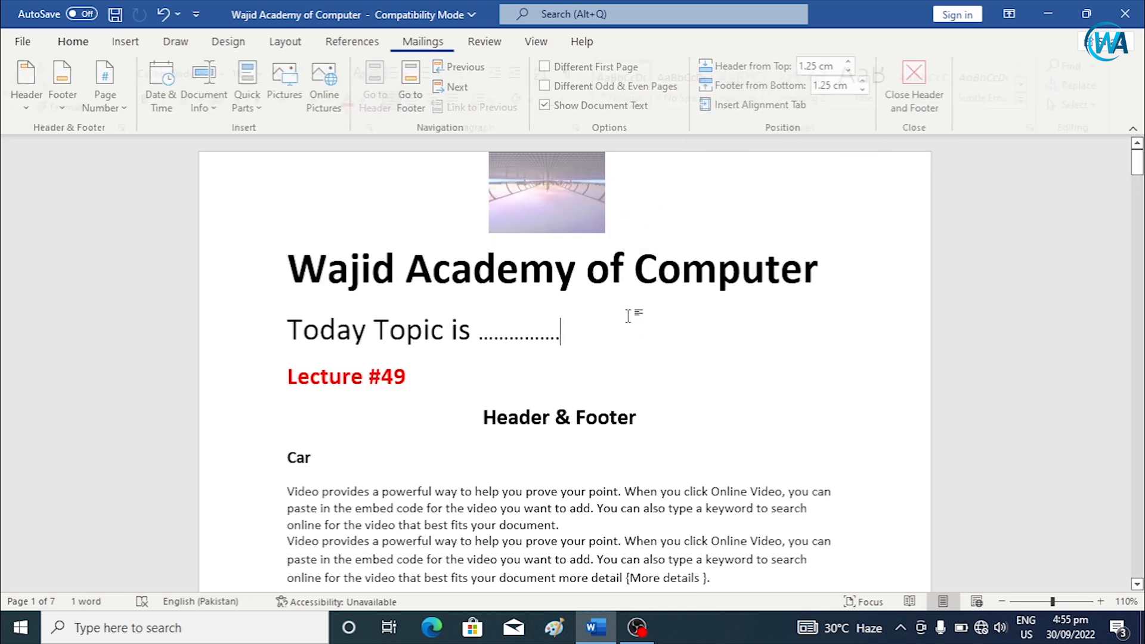
Step: Delete the page number hidden behind the header picture and return the picture to about the header's centre
double_click(599, 208)
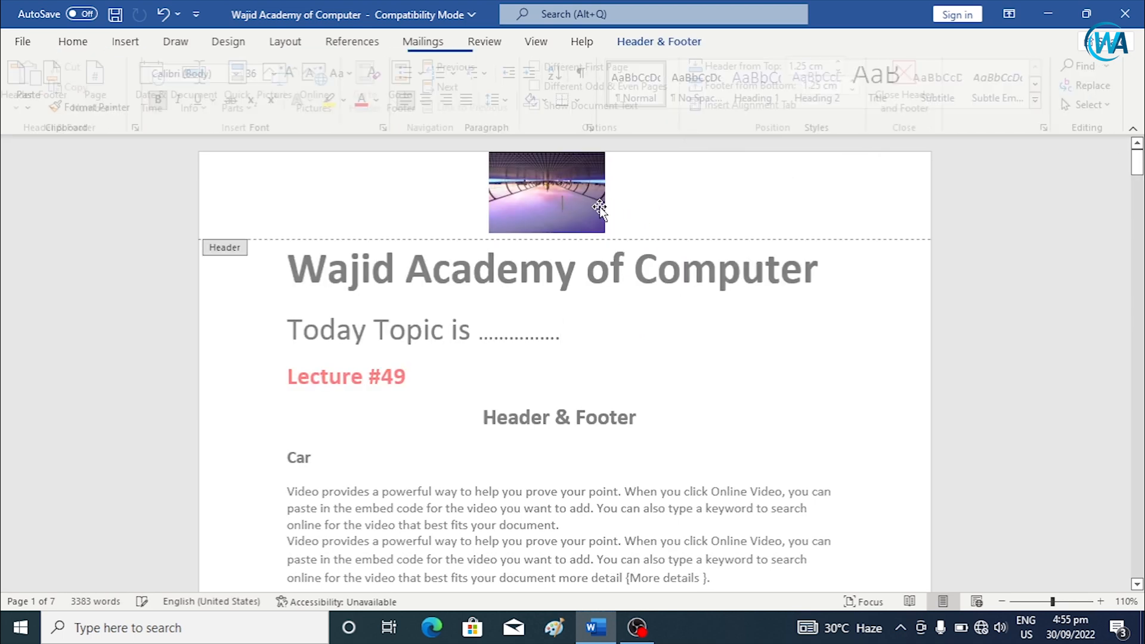
drag(587, 225, 442, 226)
click(566, 206)
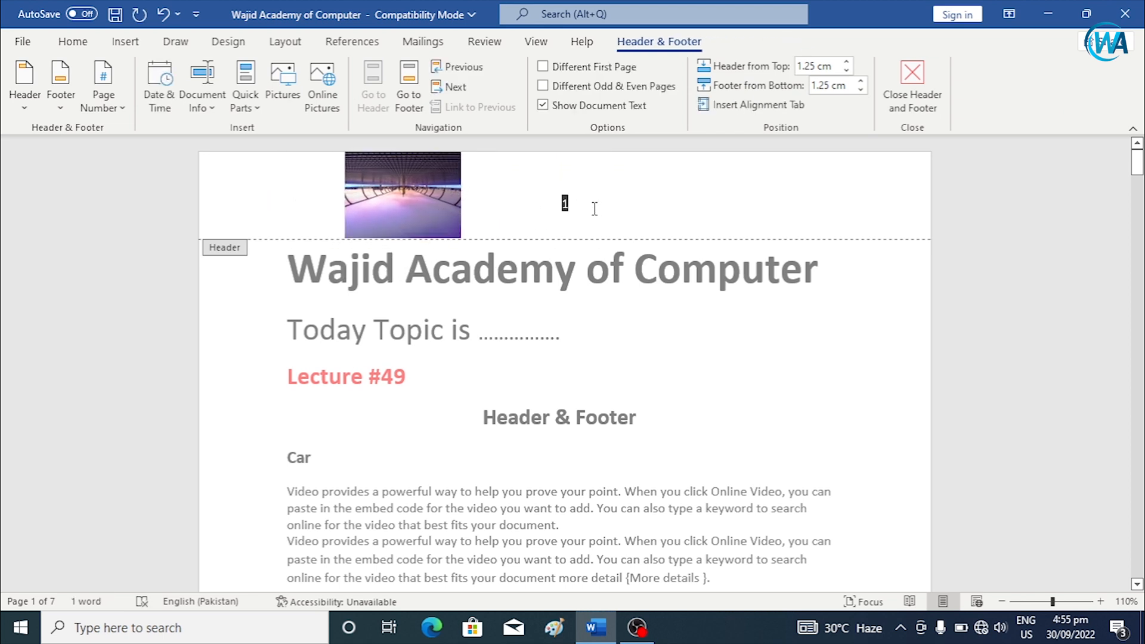
key(Delete)
drag(406, 210, 539, 213)
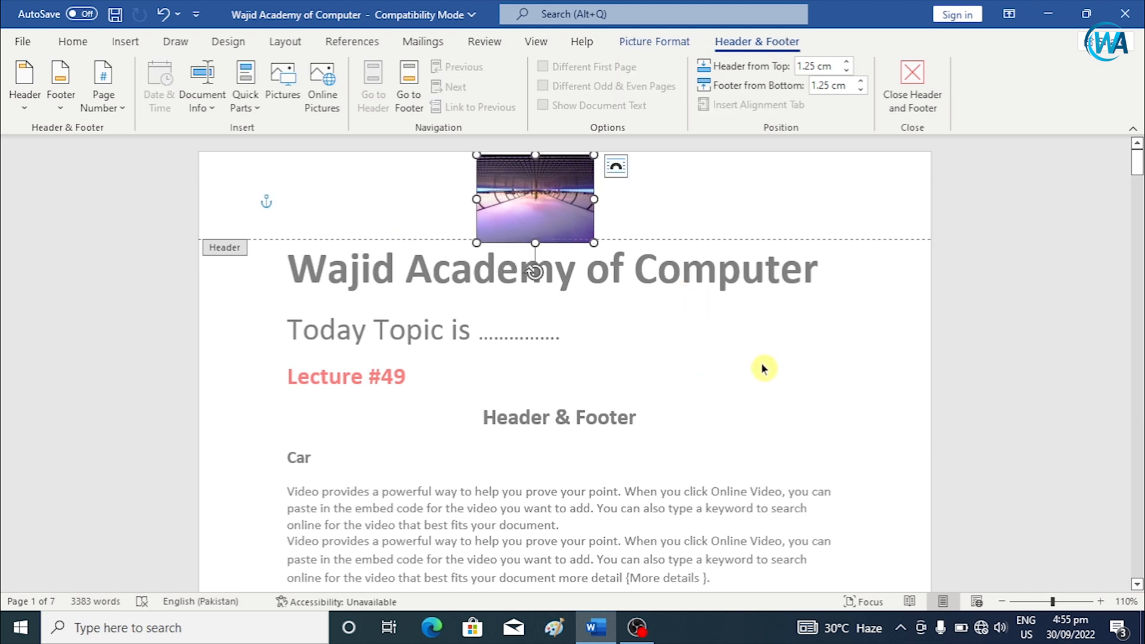
triple_click(760, 367)
click(720, 389)
click(520, 241)
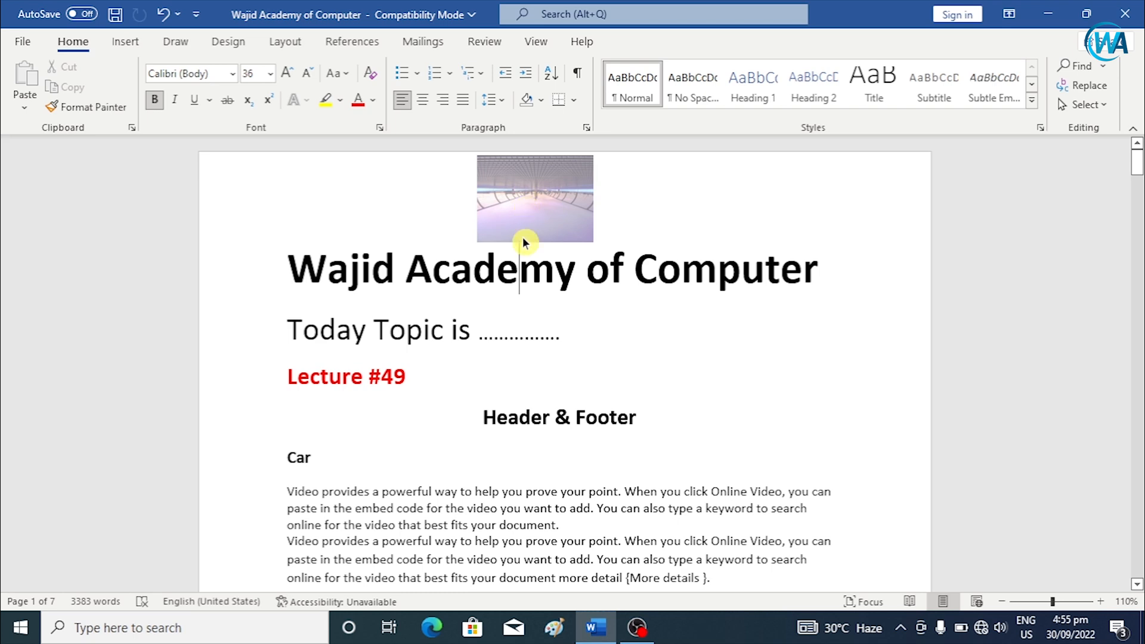
Step: Try to insert an online picture into the header, and switch to the footer and back to the header
double_click(503, 204)
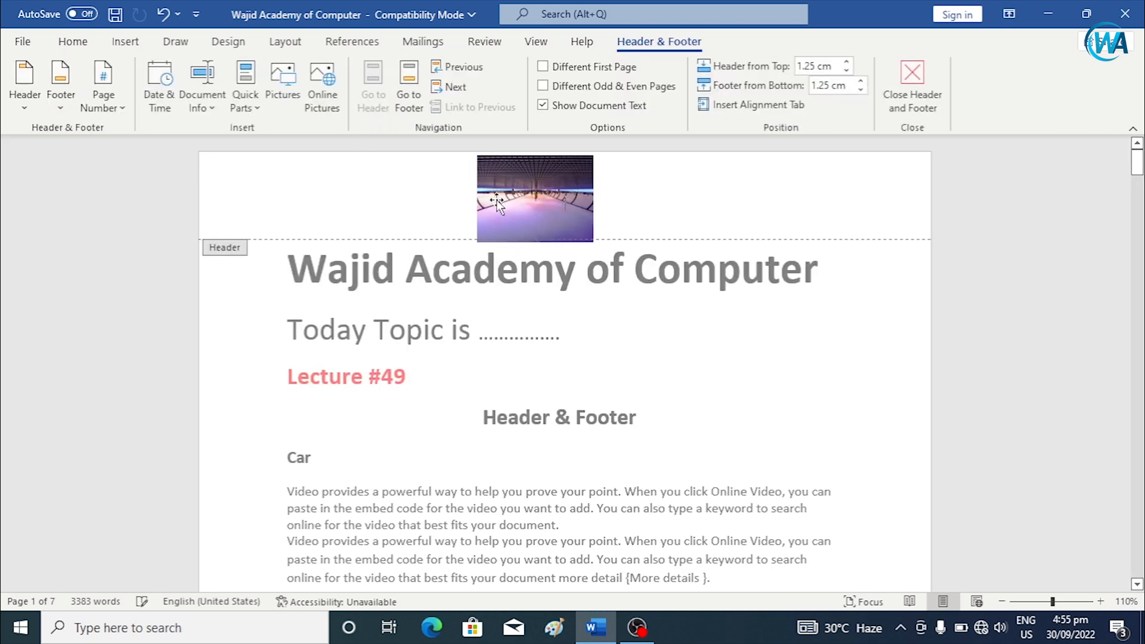
click(319, 118)
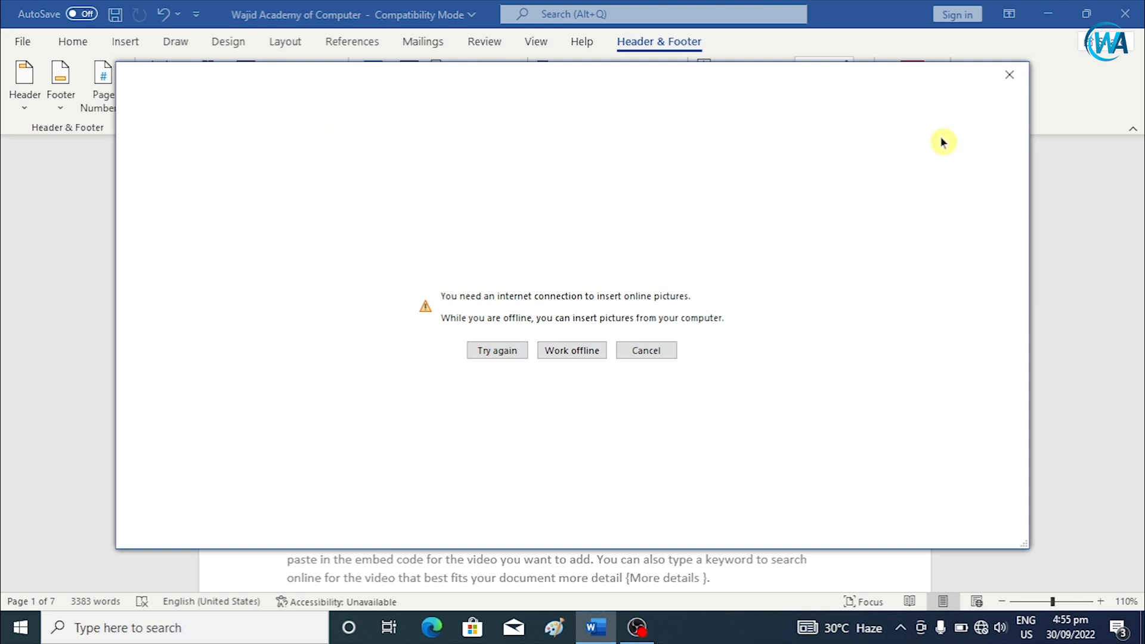
click(1009, 75)
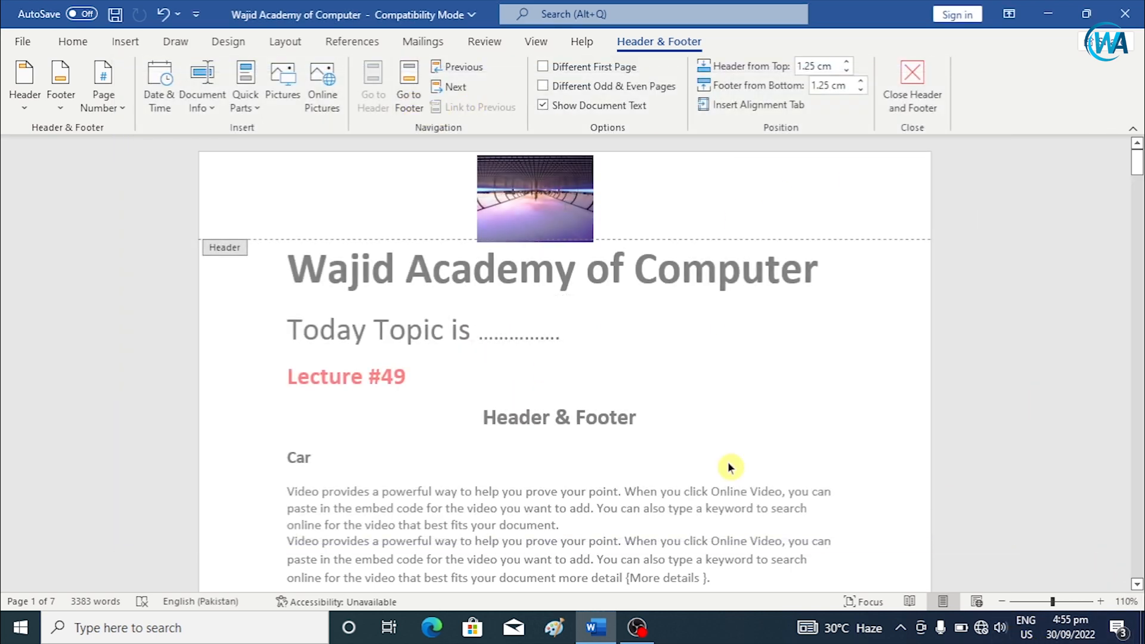
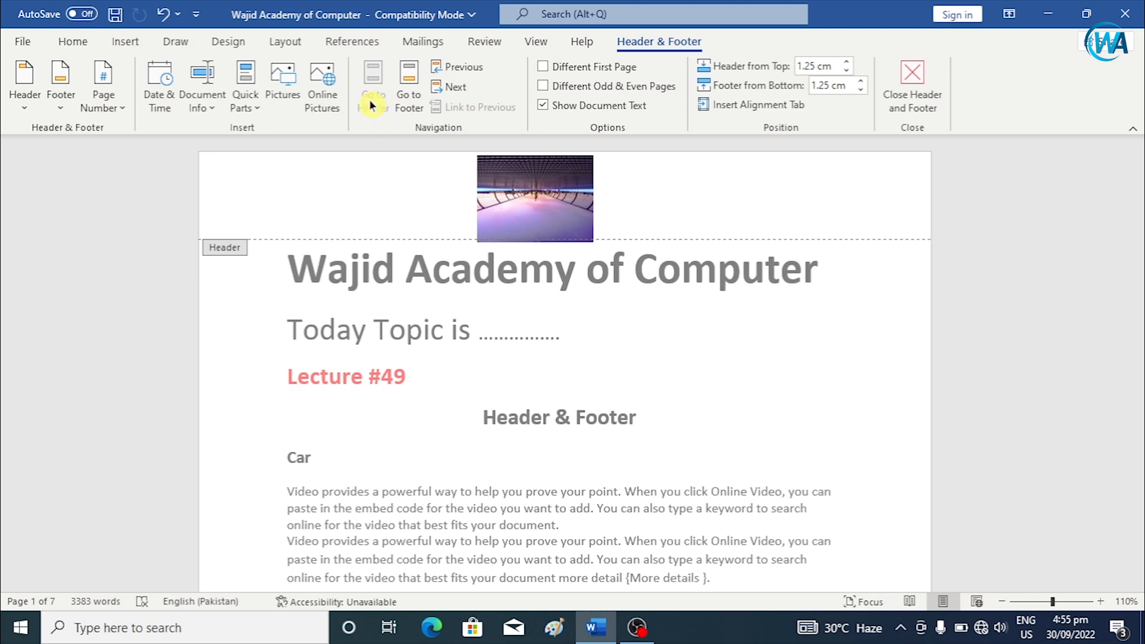
click(416, 110)
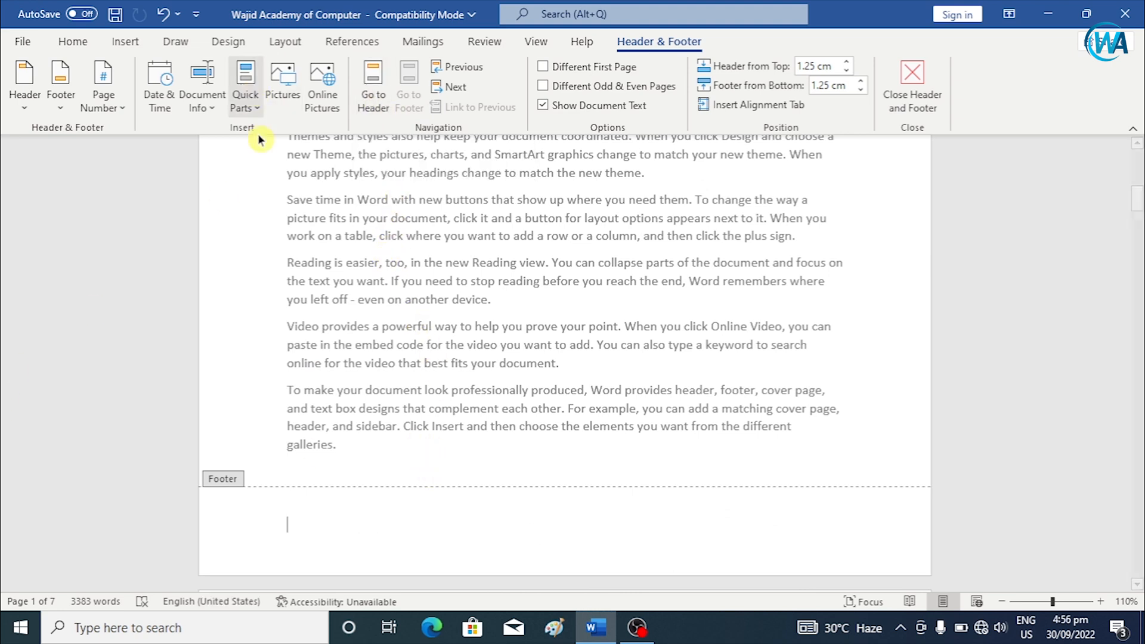
click(369, 116)
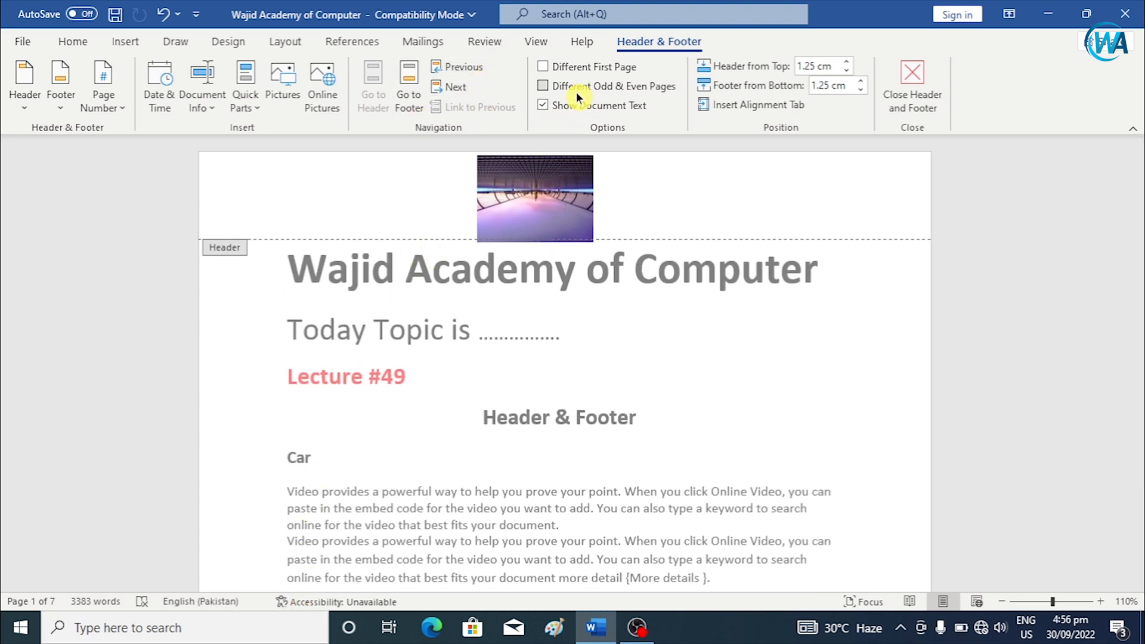
Step: Cut the upside-down bridge picture from the header
right_click(554, 203)
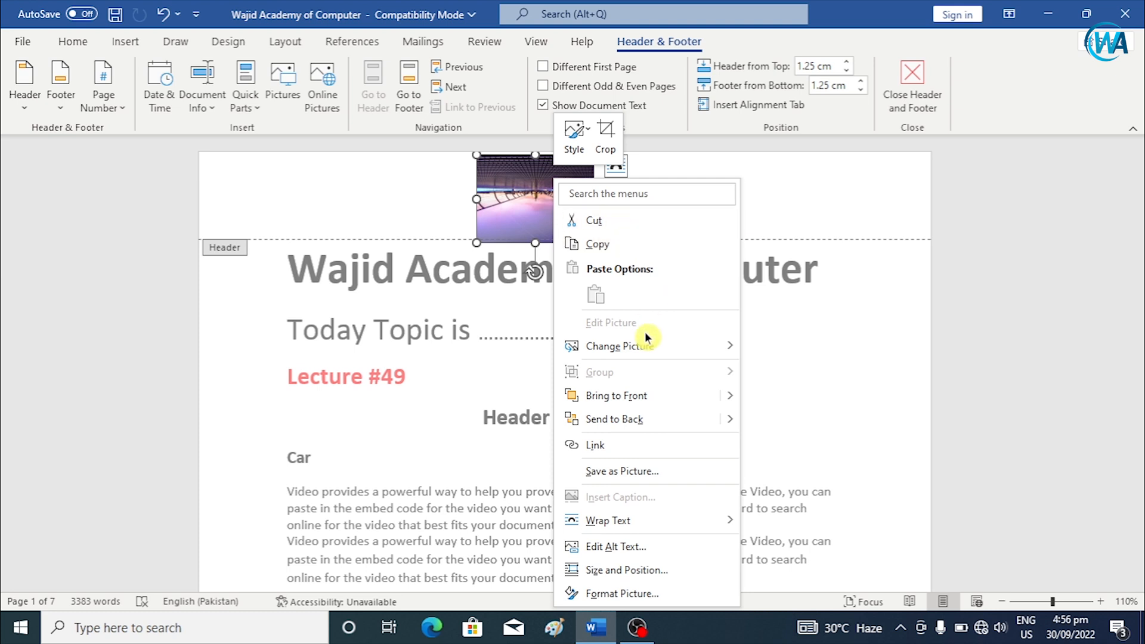
click(620, 221)
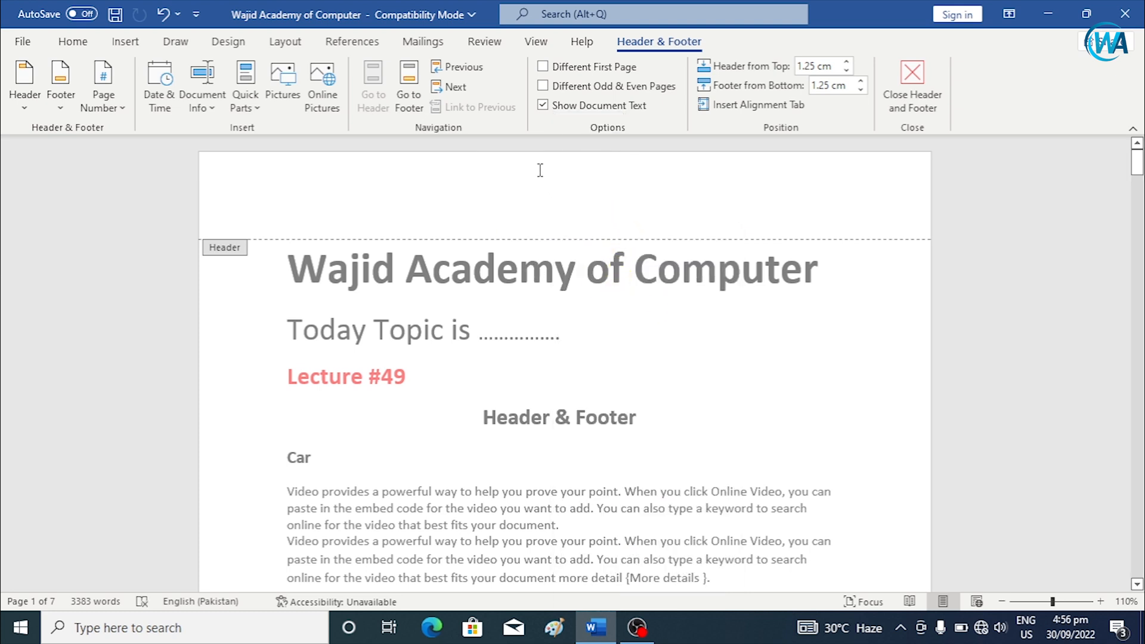
Step: Turn on a different first page and enter the academy's name in the first page header
click(569, 70)
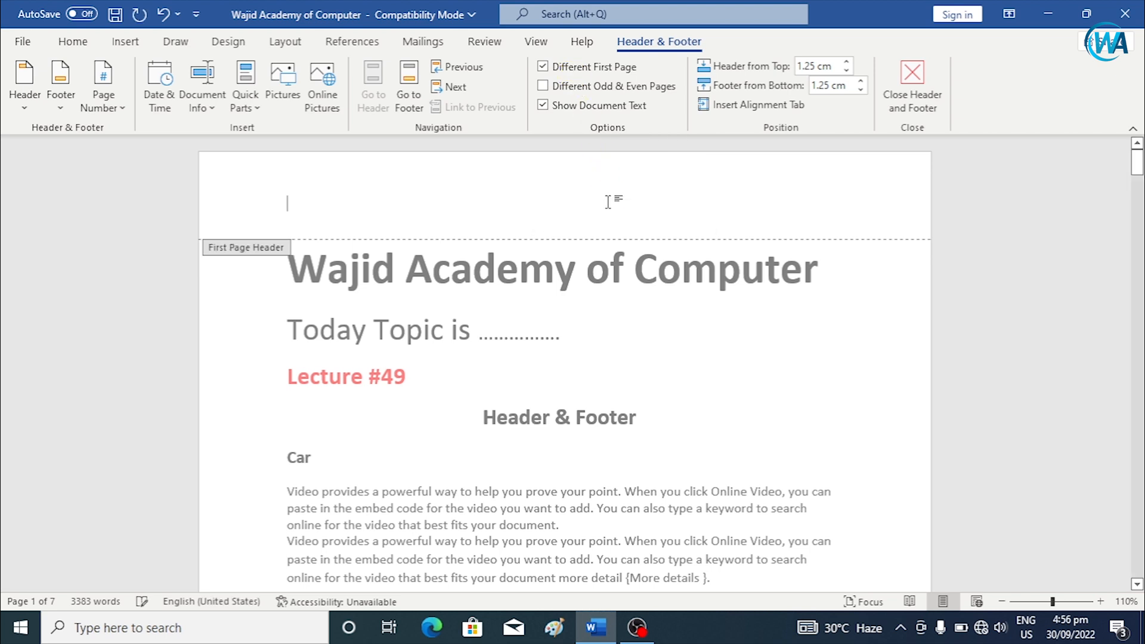
text(w)
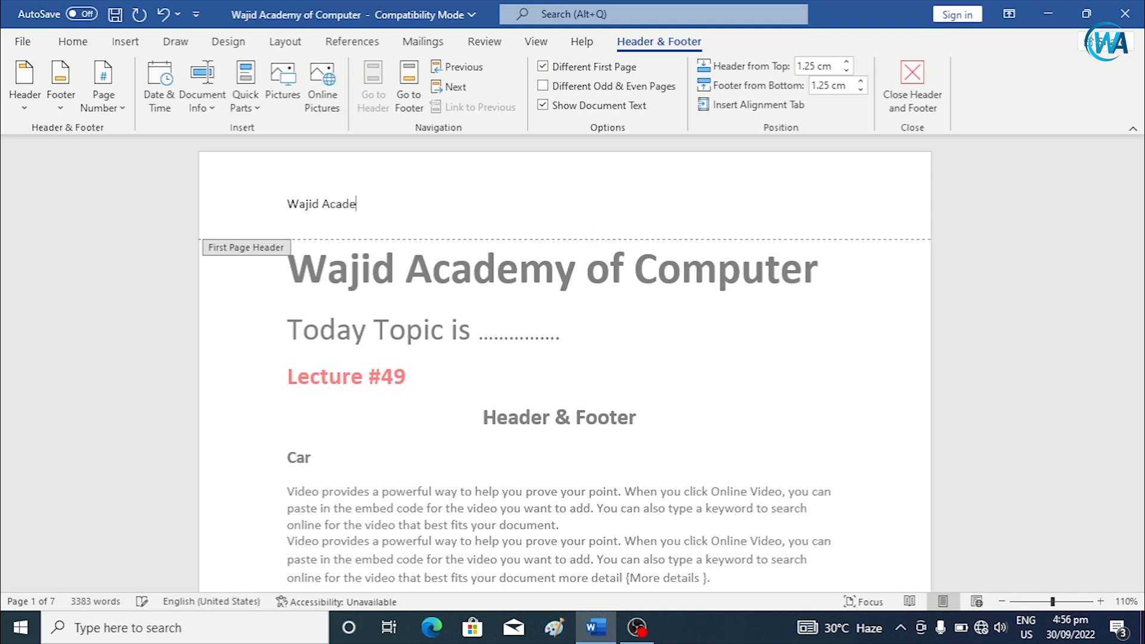
Step: Insert a Plain Number 1 page number at the top of the page in the header of page 2
scroll(456, 514, down, 15)
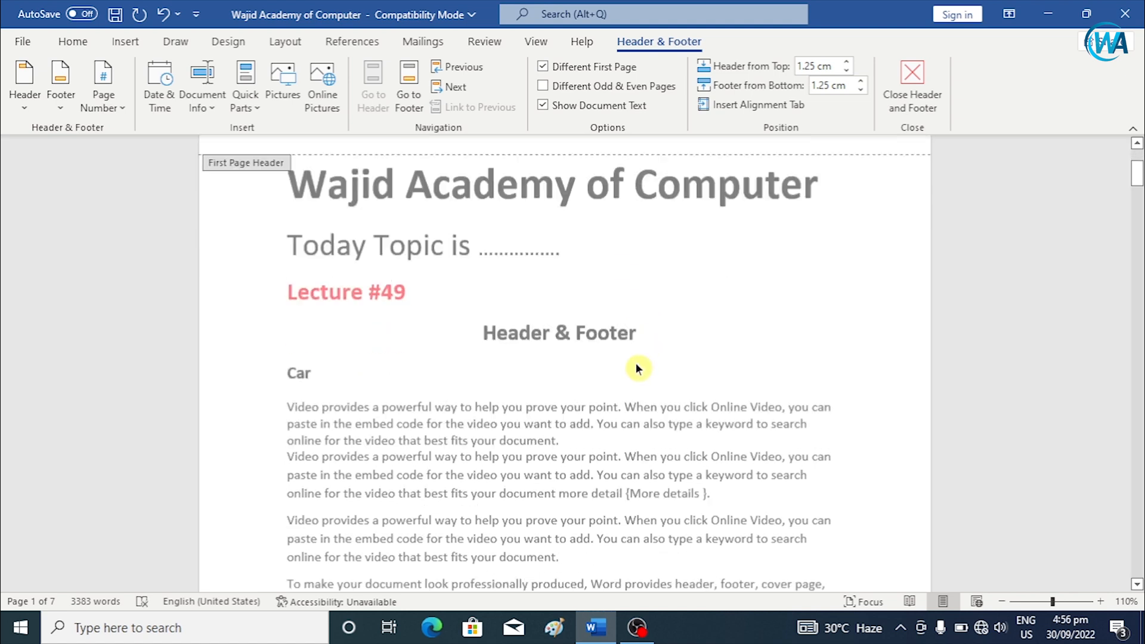
scroll(456, 515, down, 3)
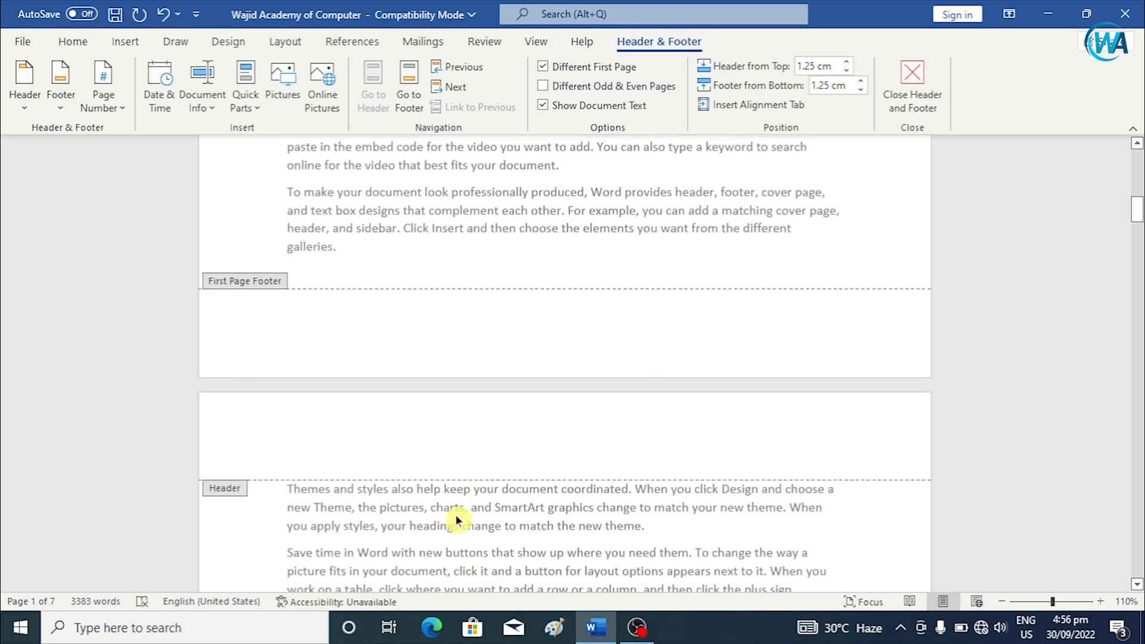
click(320, 415)
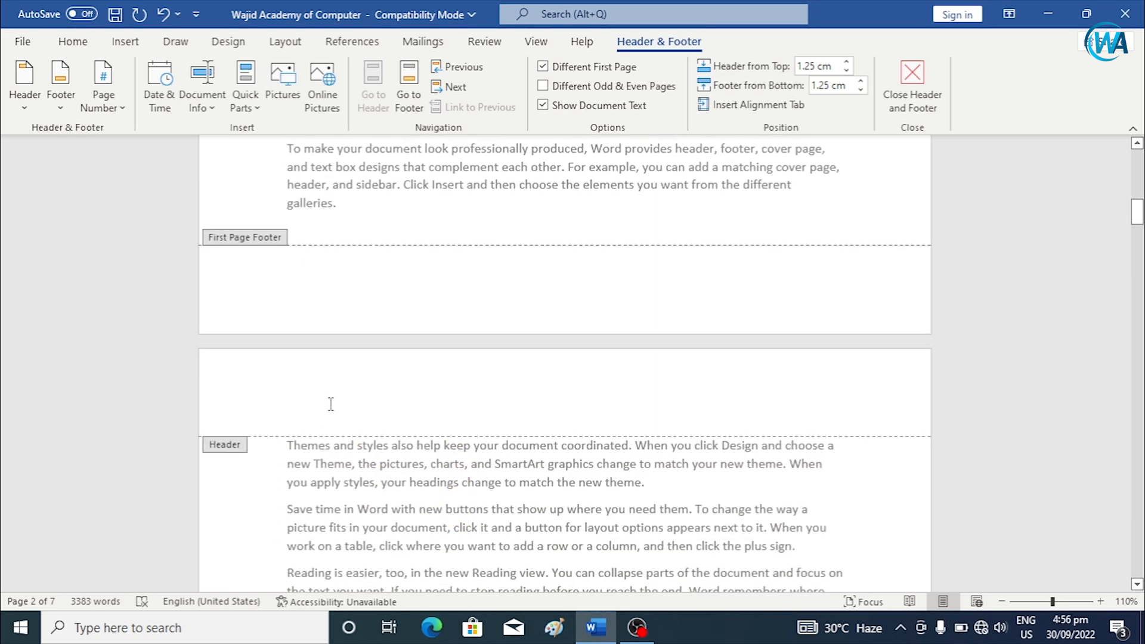
click(123, 110)
mouse_move(179, 132)
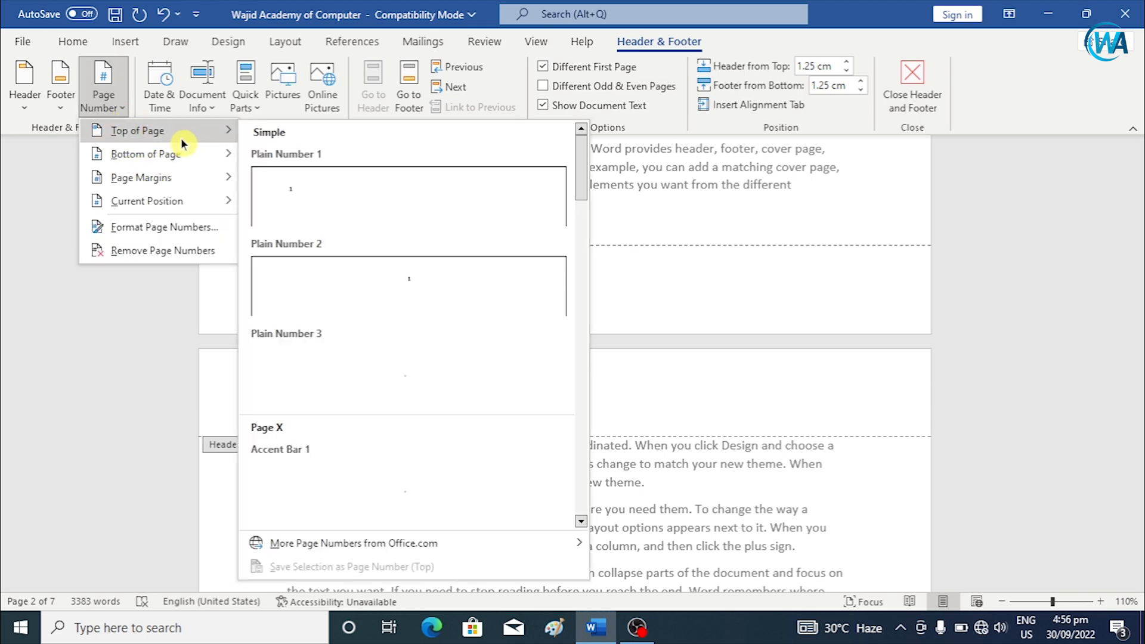
click(316, 204)
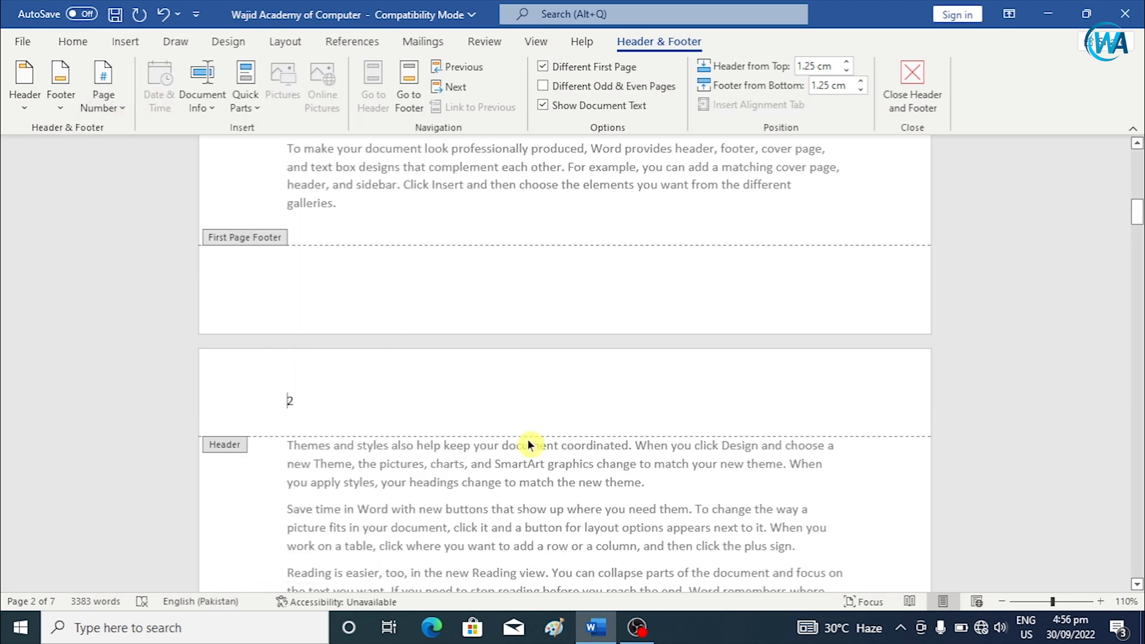
Step: Compare the first page header with the numbered headers on the following pages
scroll(527, 444, up, 15)
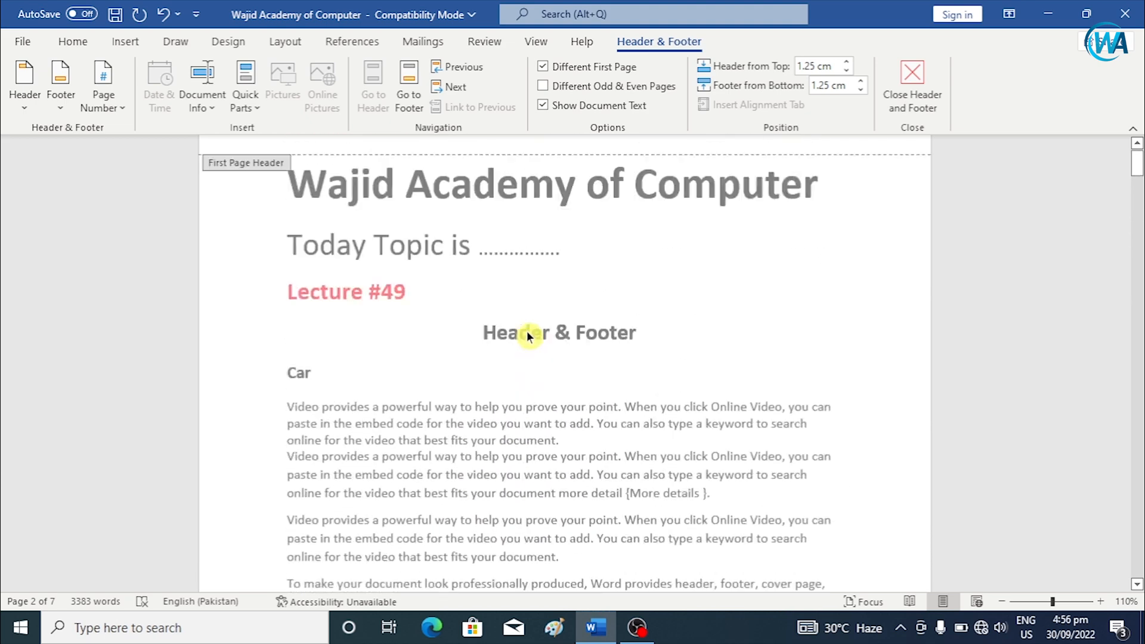
scroll(527, 334, up, 2)
scroll(527, 333, down, 15)
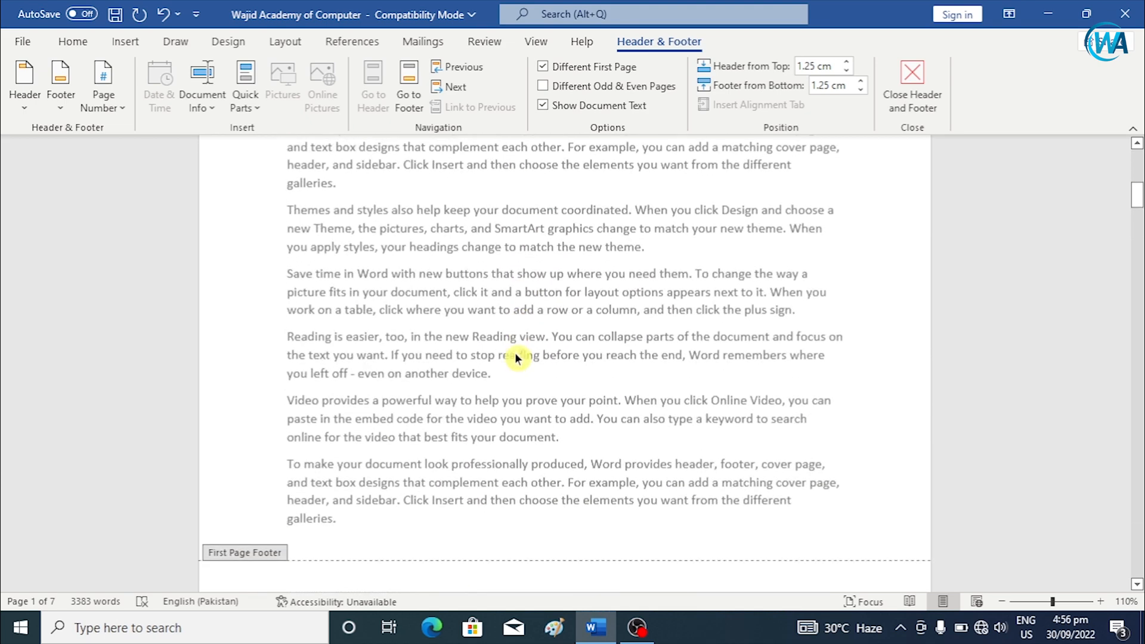
click(303, 405)
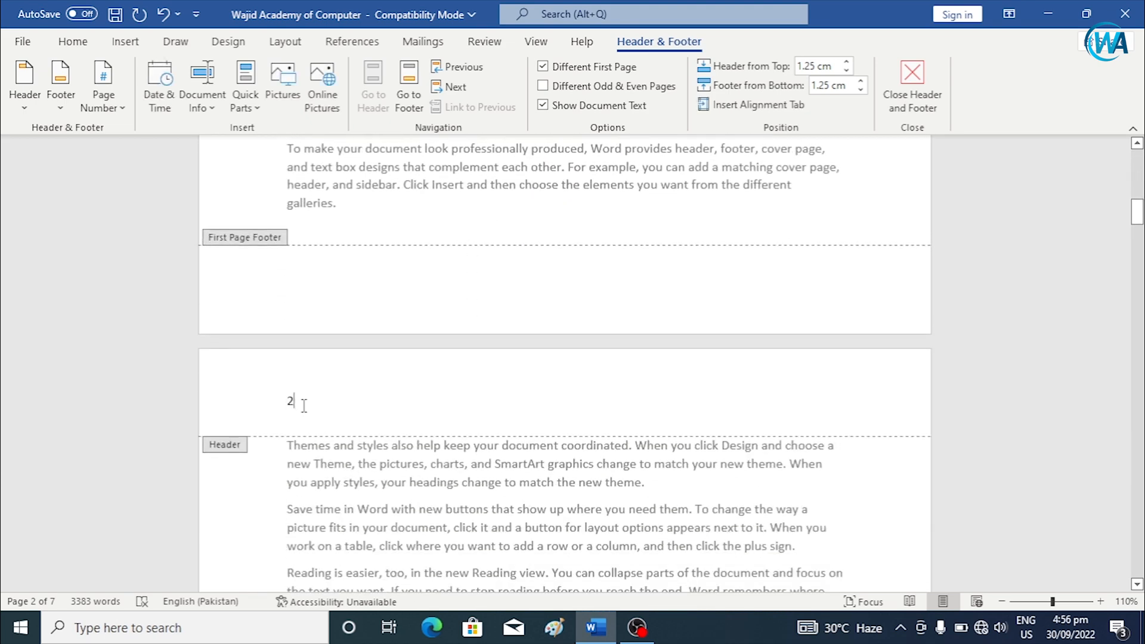
click(434, 409)
scroll(434, 505, down, 6)
scroll(418, 521, down, 4)
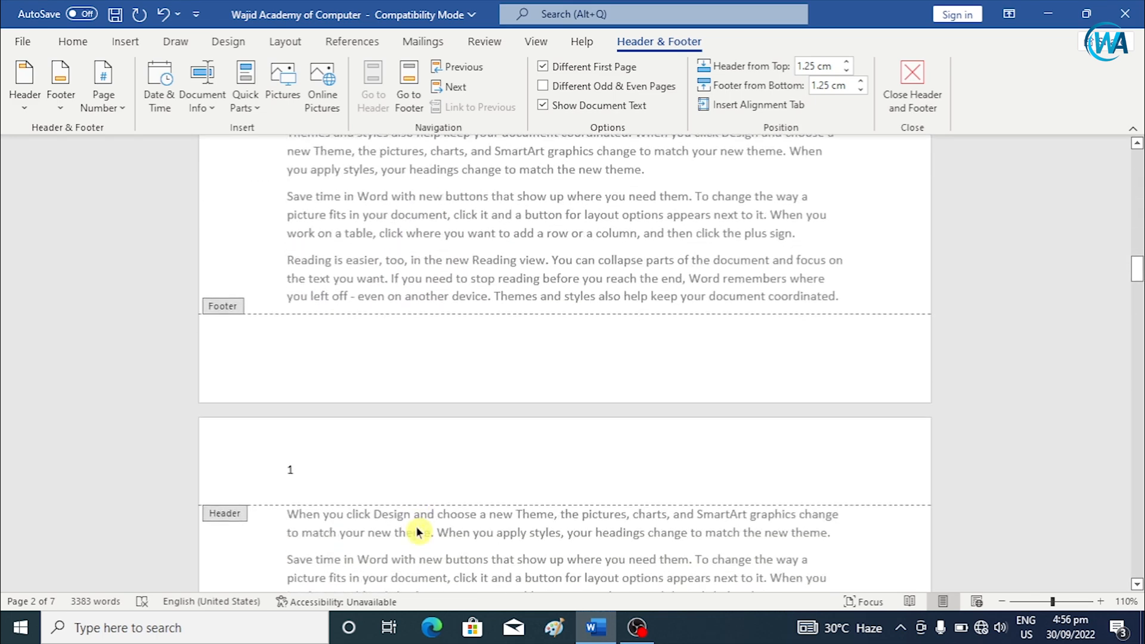
scroll(417, 532, down, 14)
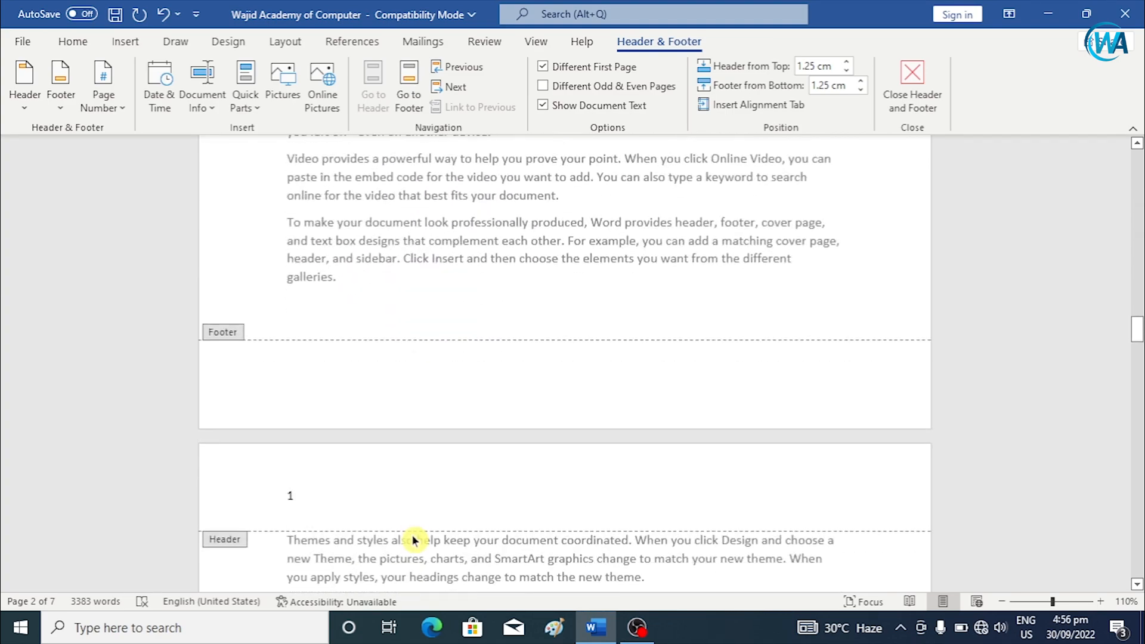
scroll(417, 525, down, 20)
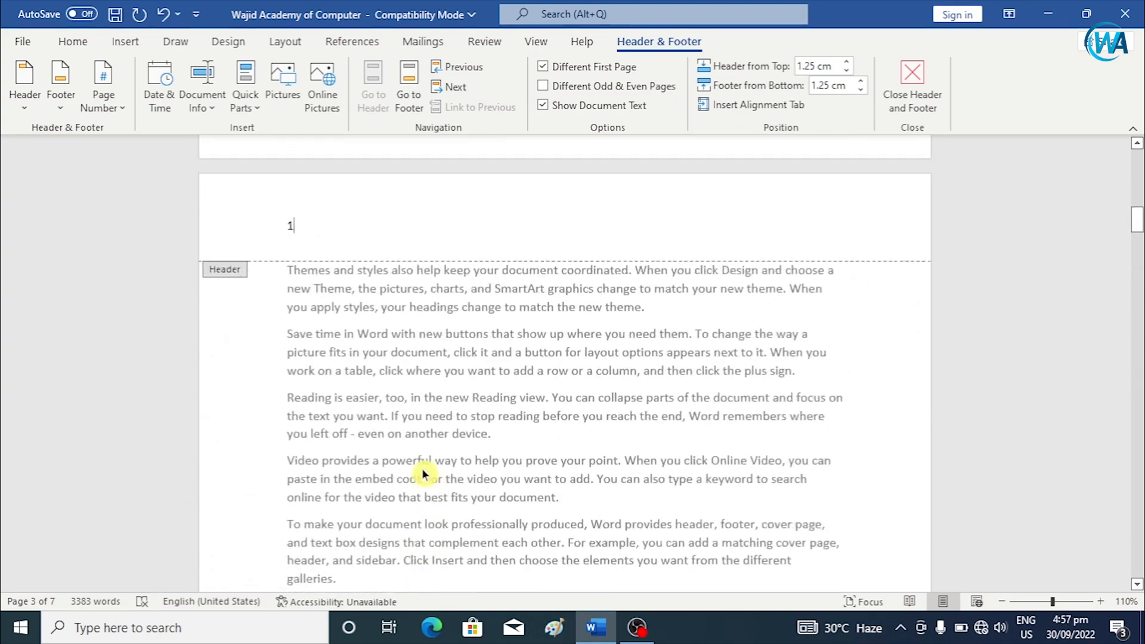
Step: Replace the left-aligned number in page 2's header with a Plain Number 2 centred page number, and delete the centred number
scroll(422, 474, up, 4)
drag(299, 442, 284, 444)
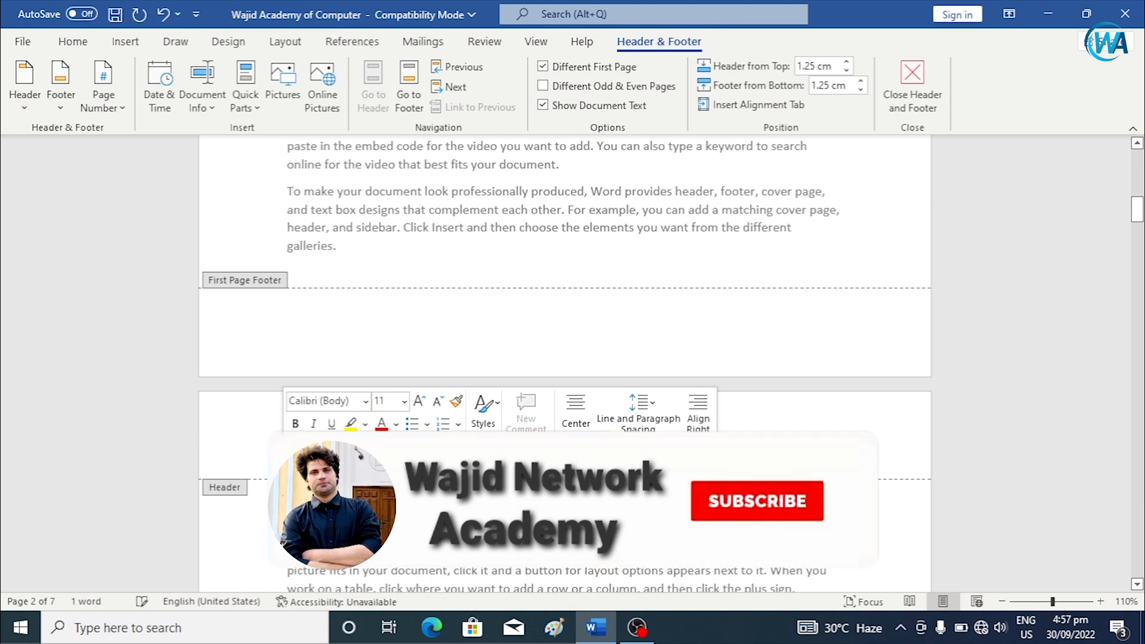
key(Delete)
double_click(304, 436)
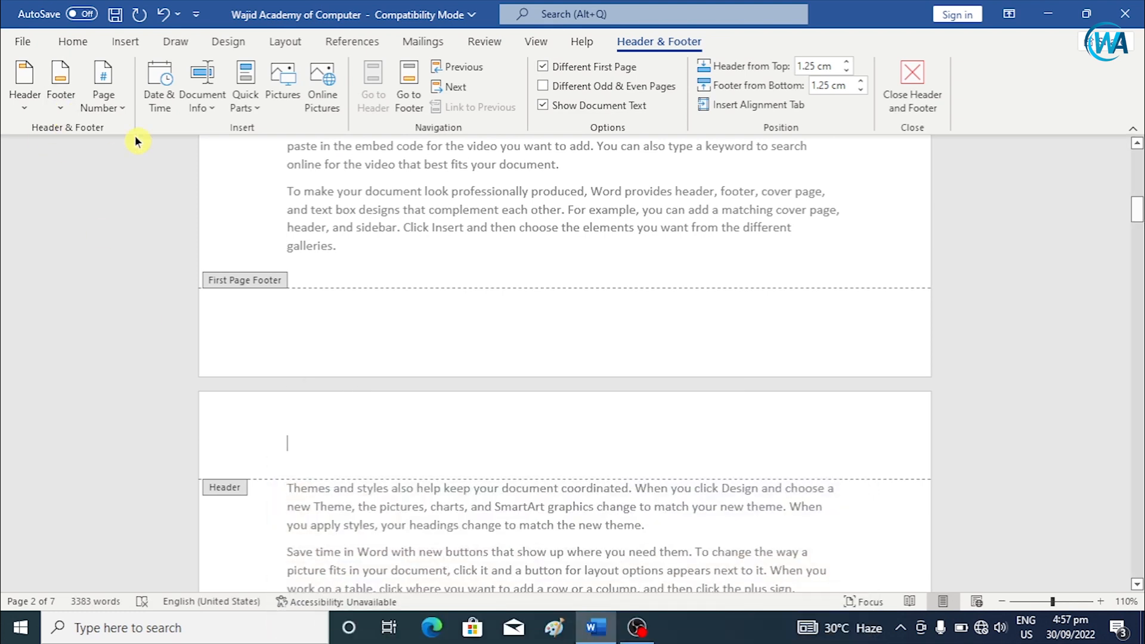
click(103, 98)
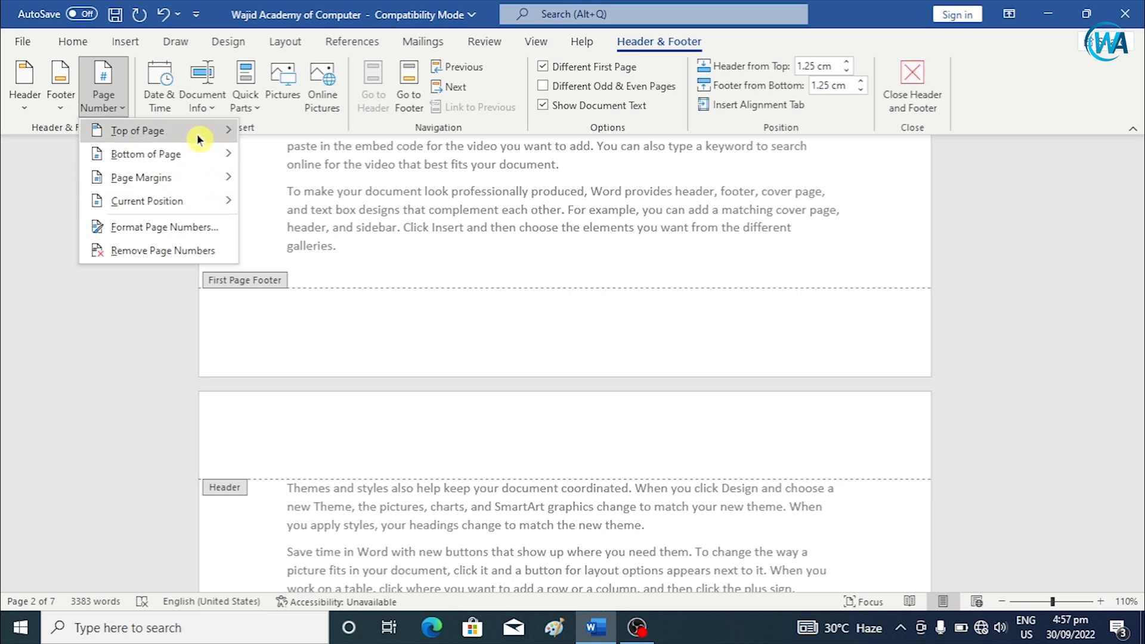
mouse_move(199, 139)
click(376, 287)
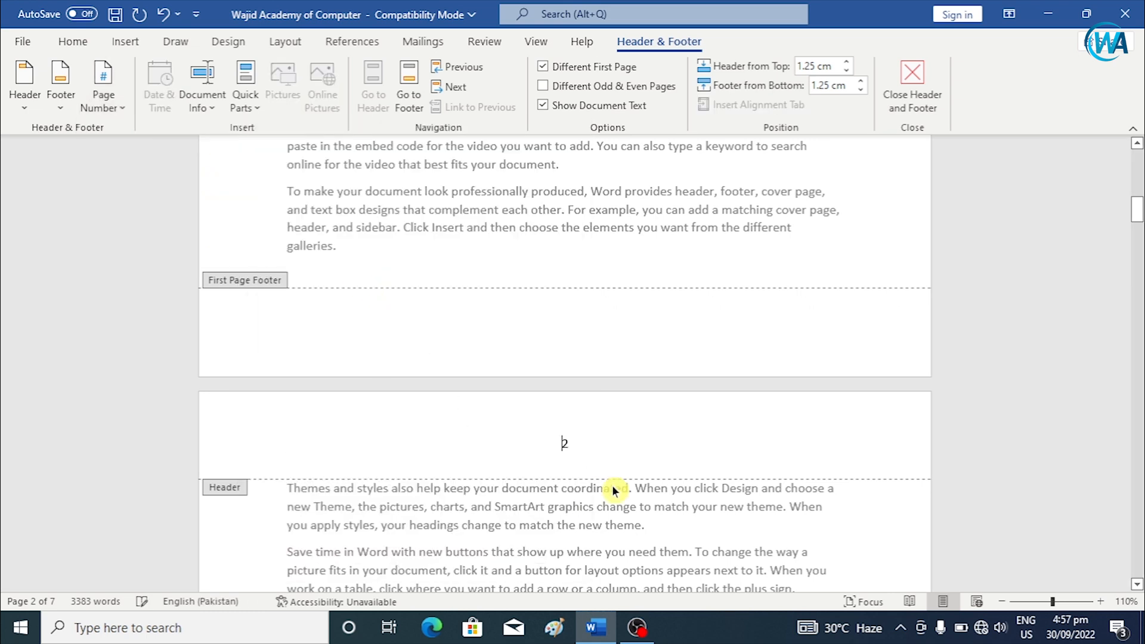
click(596, 446)
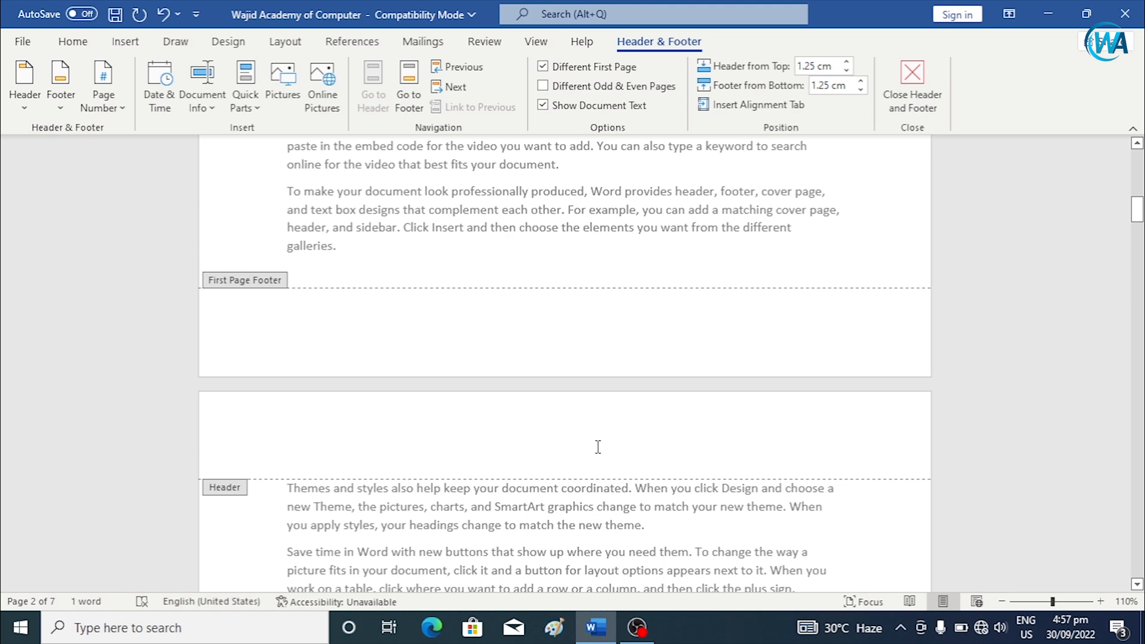
Step: Insert a Plain Number 2 centred page number at the top of the page in page 2's header
scroll(691, 570, down, 5)
scroll(692, 569, down, 3)
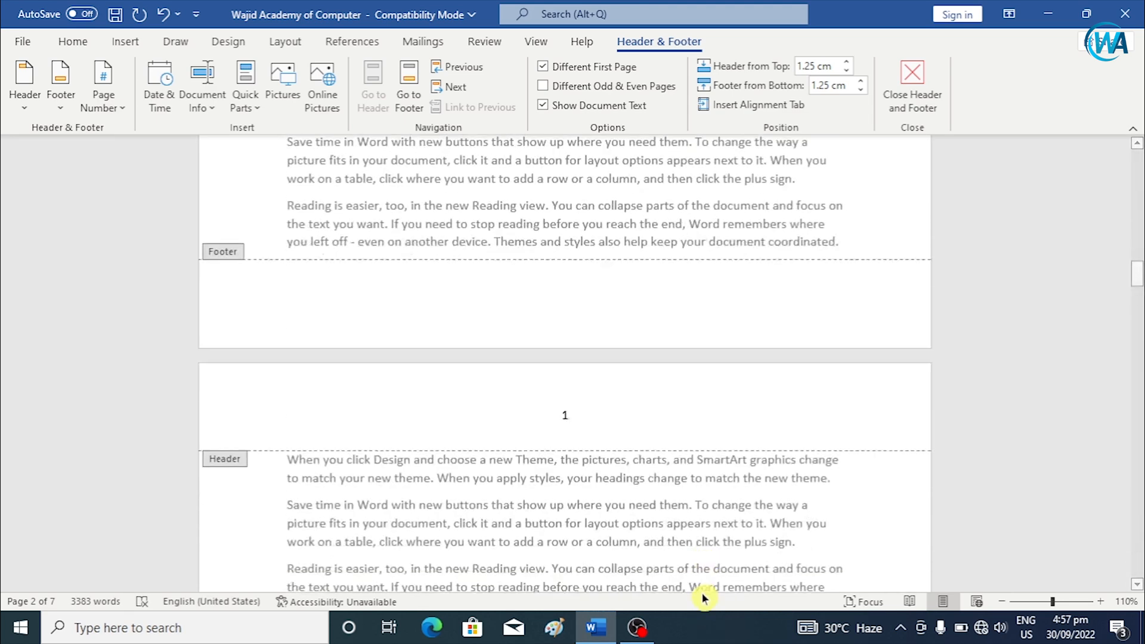
scroll(704, 554, up, 10)
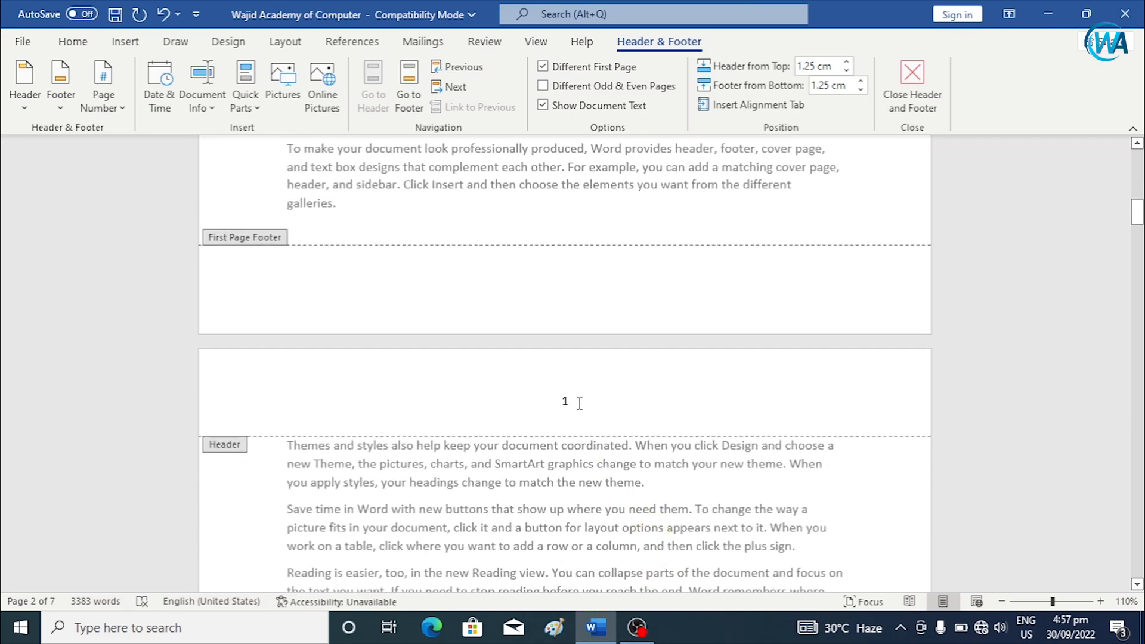
click(112, 108)
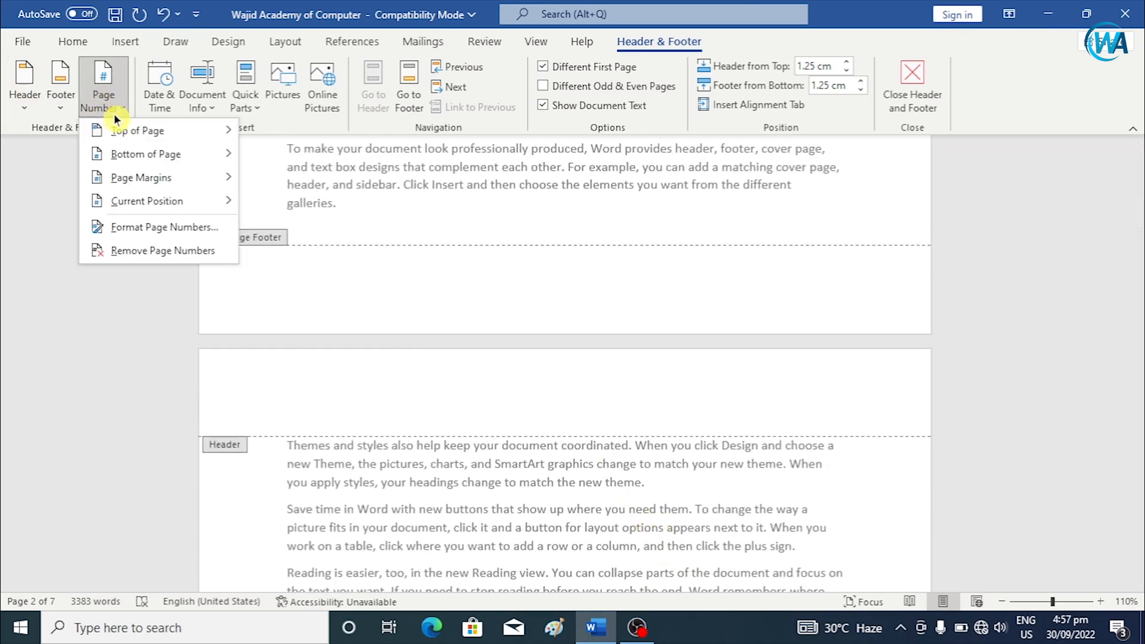
mouse_move(207, 141)
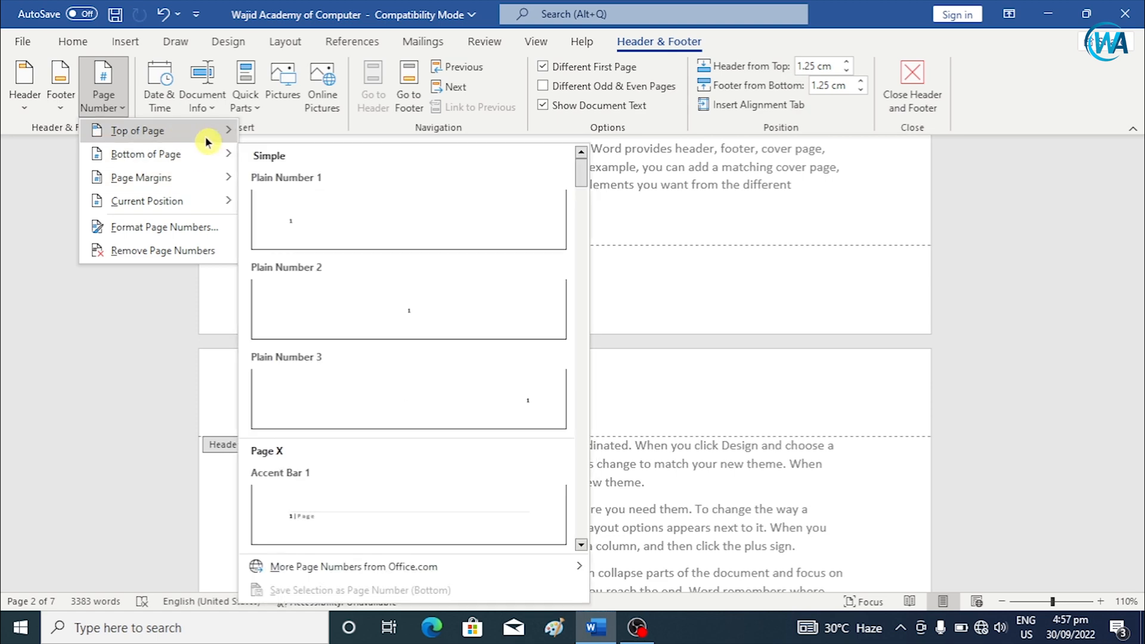
click(391, 286)
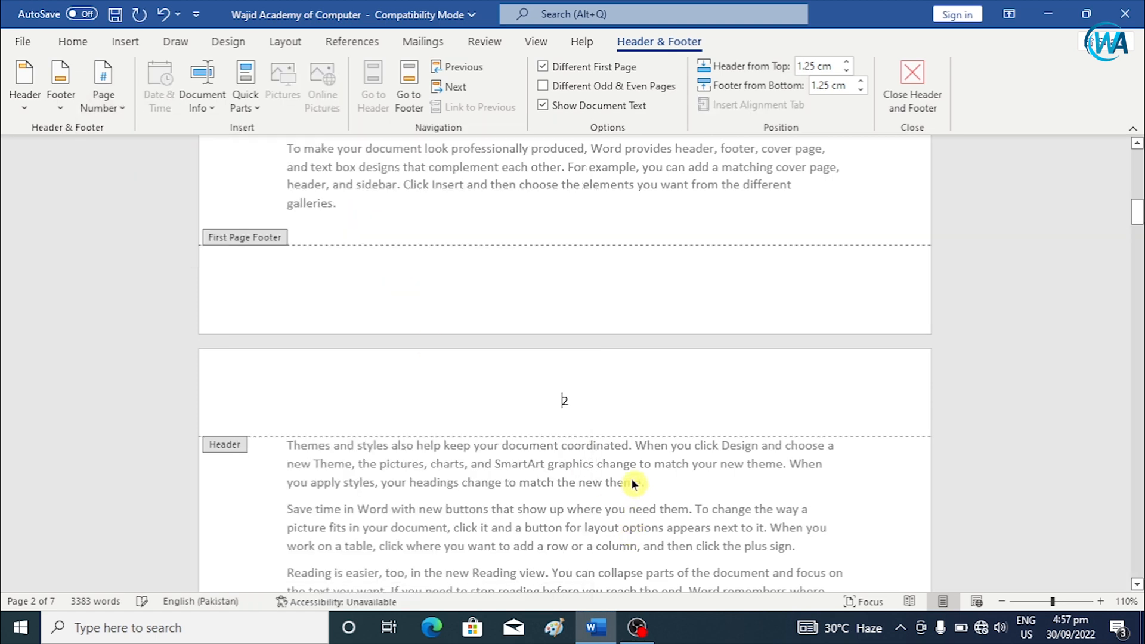
Step: Check the page numbers in the headers of pages 2 and 3 against the first page header
scroll(634, 483, down, 12)
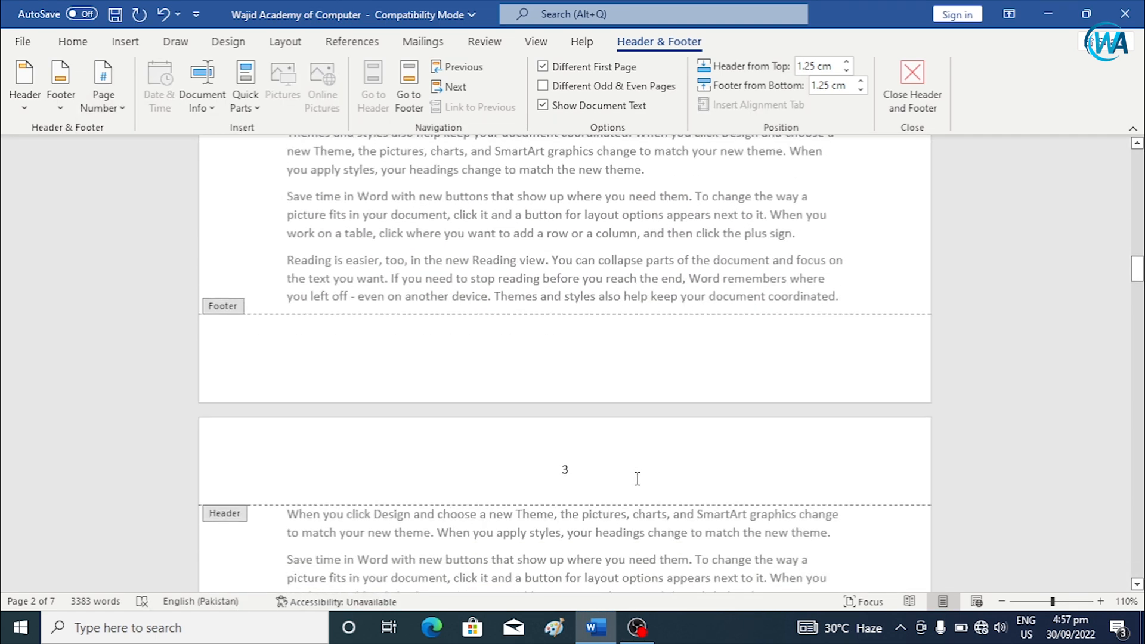
scroll(636, 474, up, 5)
drag(1137, 257, 1104, 156)
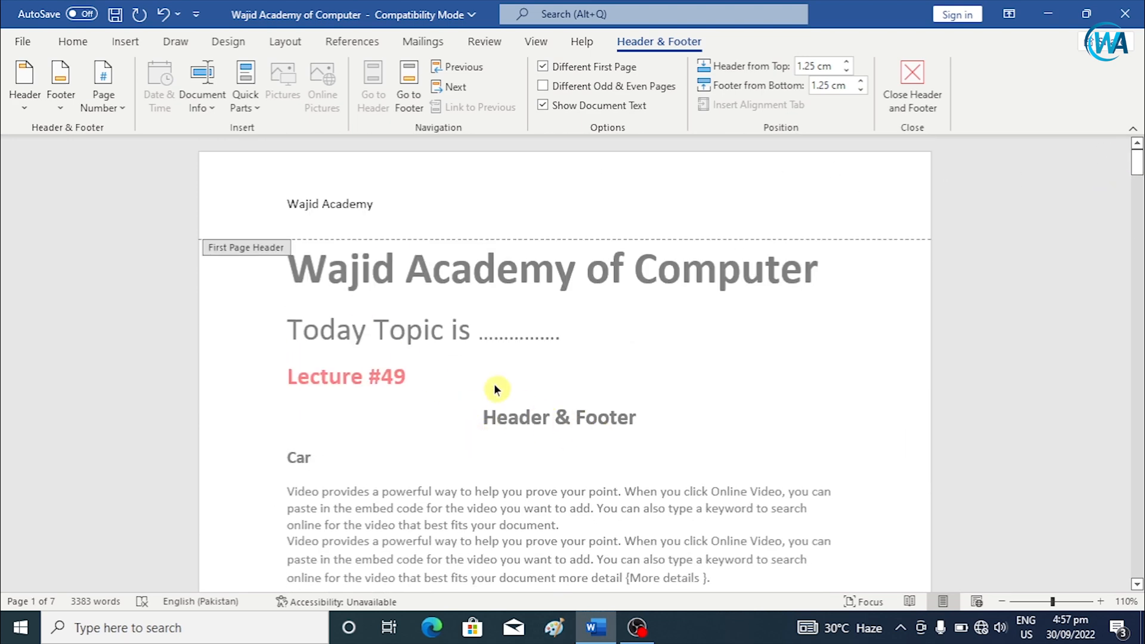
scroll(493, 384, down, 5)
scroll(493, 384, up, 5)
click(388, 212)
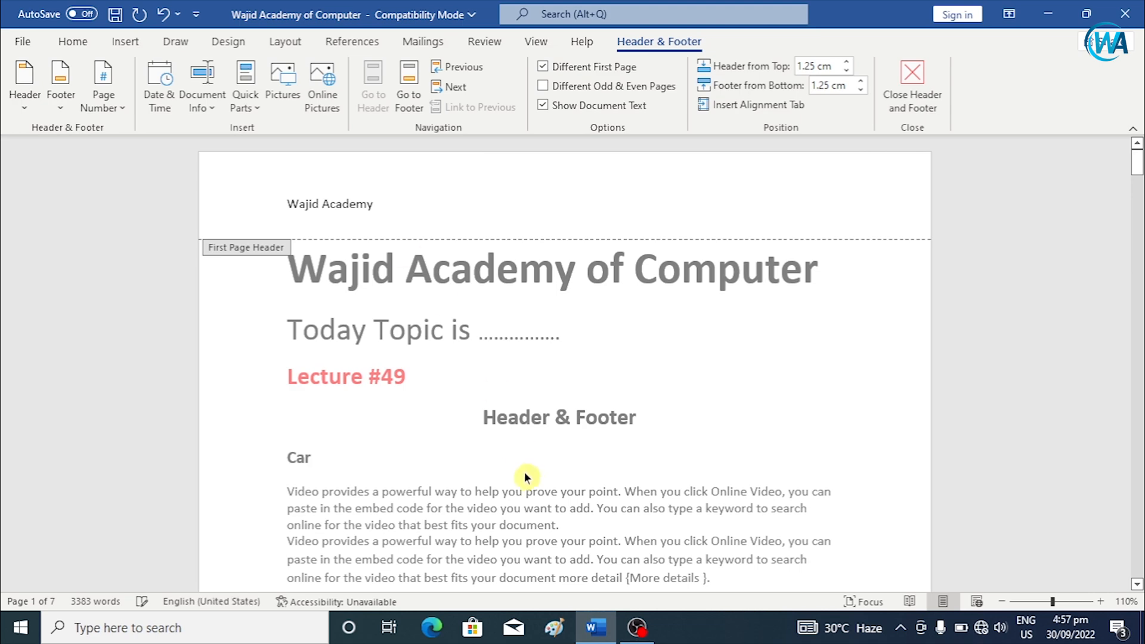
scroll(524, 456, down, 10)
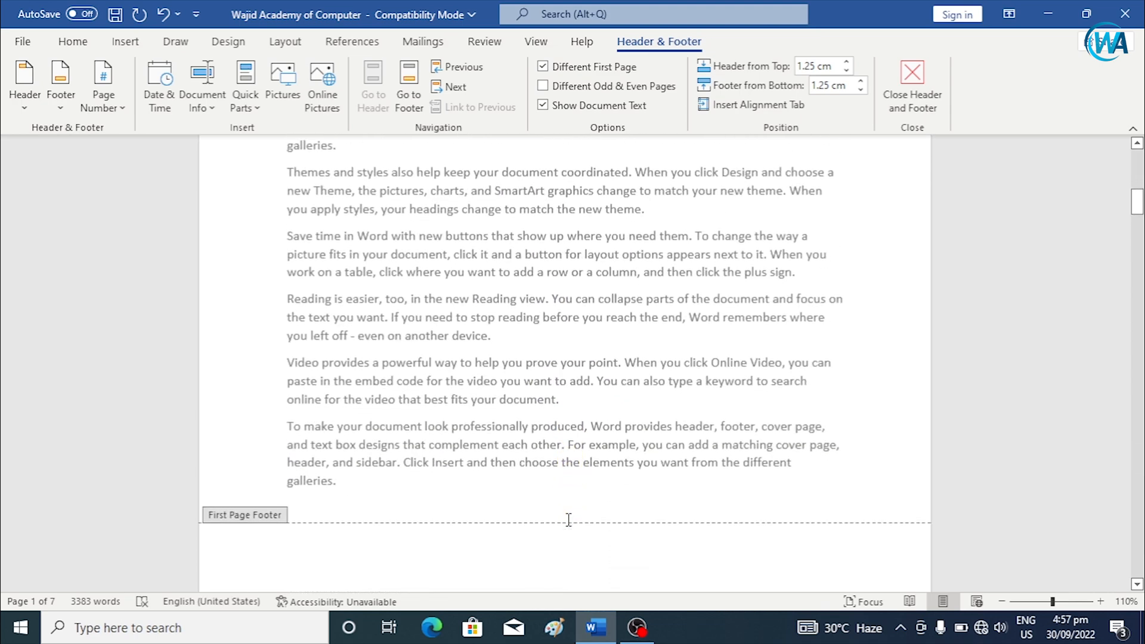
scroll(565, 512, down, 5)
scroll(565, 511, up, 3)
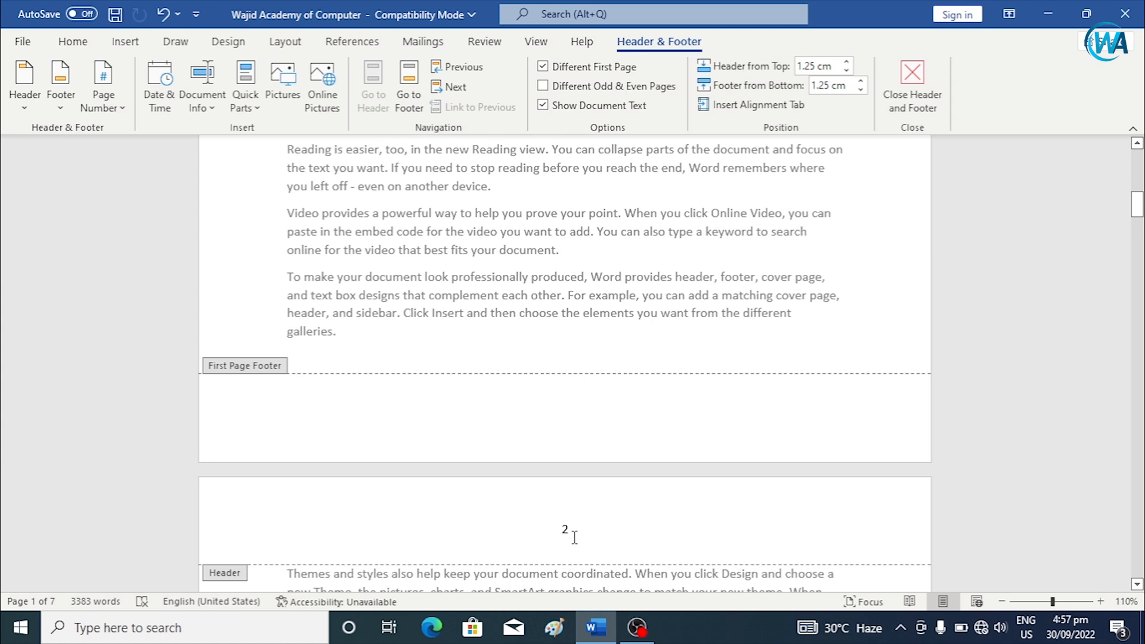
Step: Set the page number format to A, B, C and check the number in page 2's header
click(113, 109)
click(177, 235)
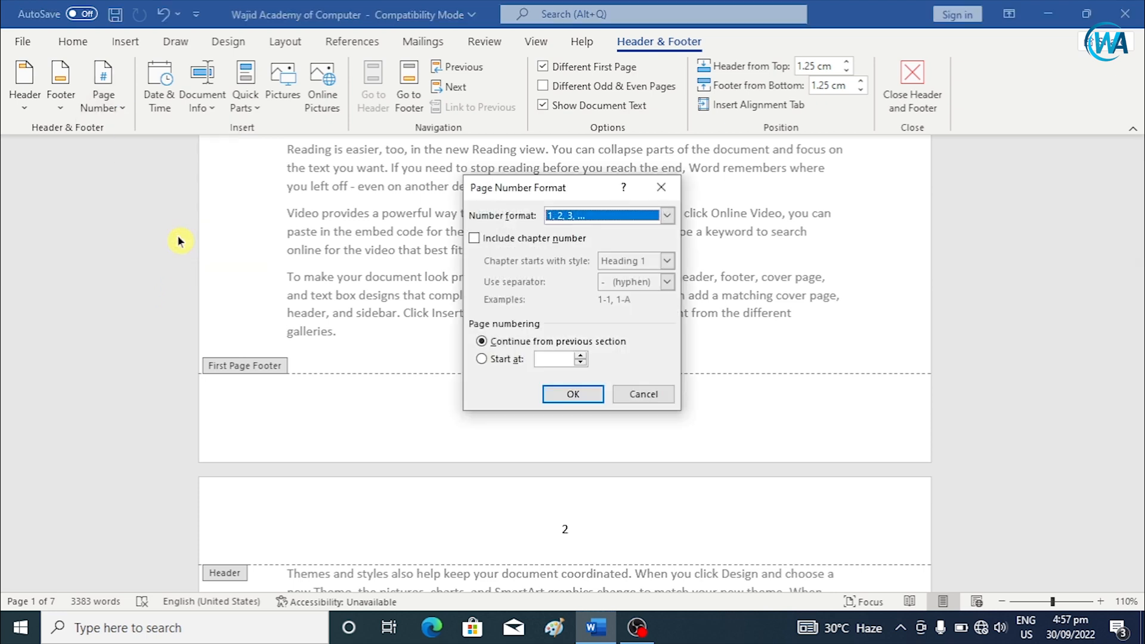
click(660, 187)
click(118, 108)
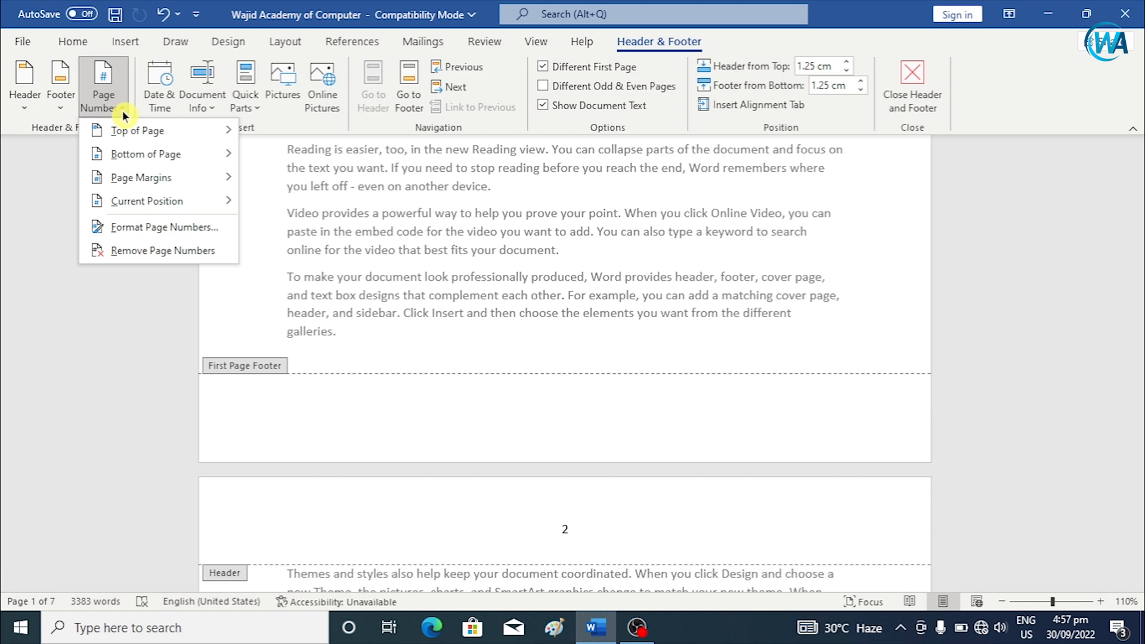
click(178, 234)
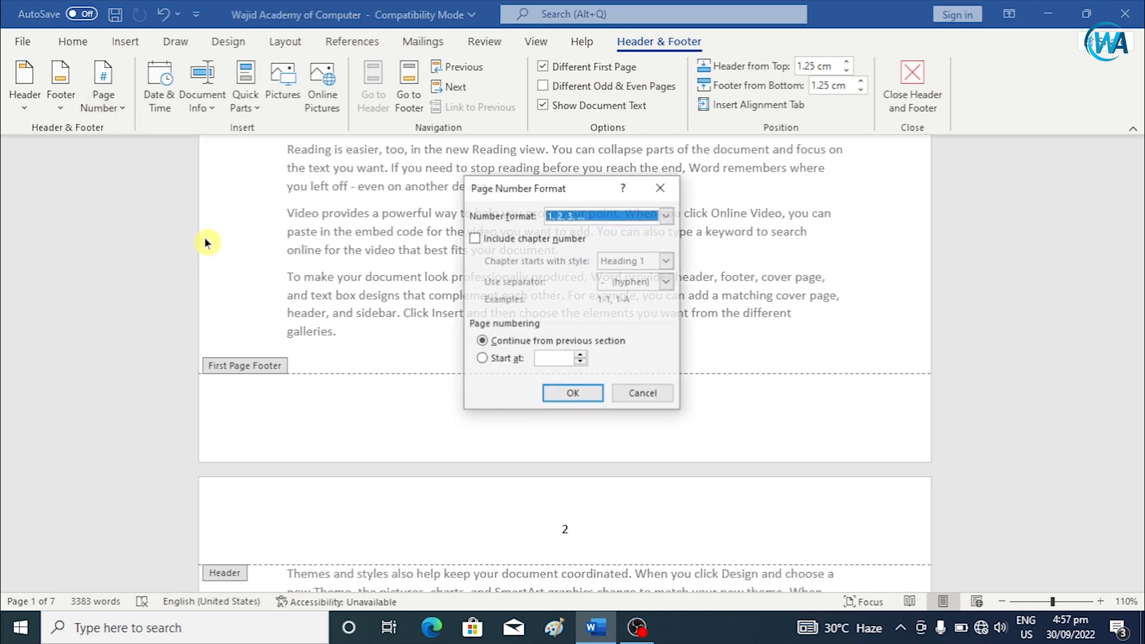
click(666, 216)
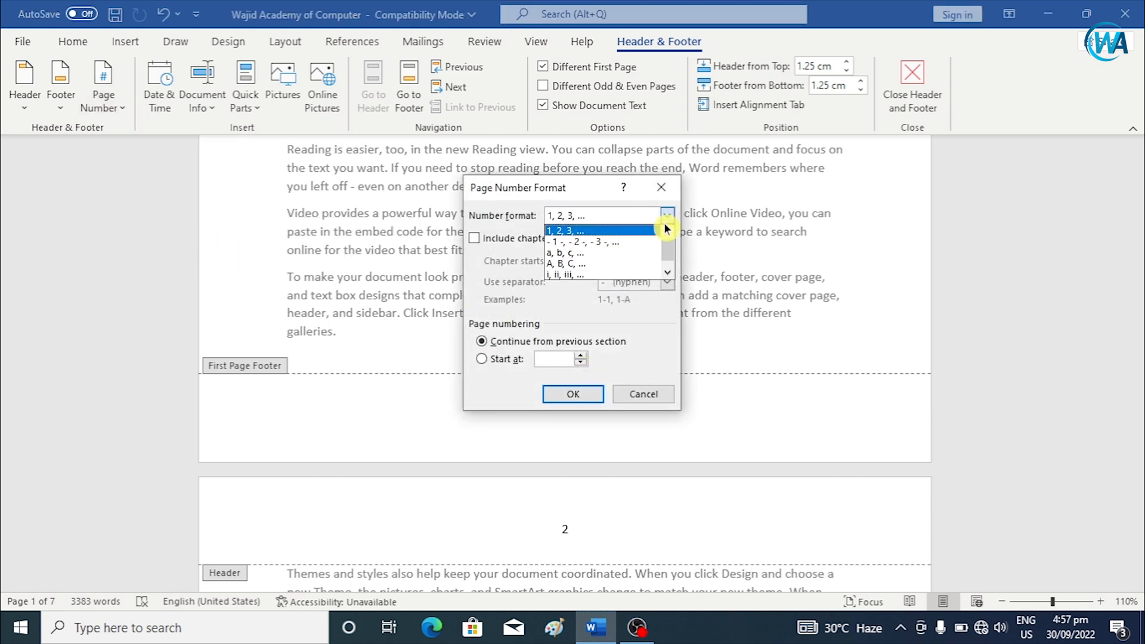
click(577, 263)
click(576, 398)
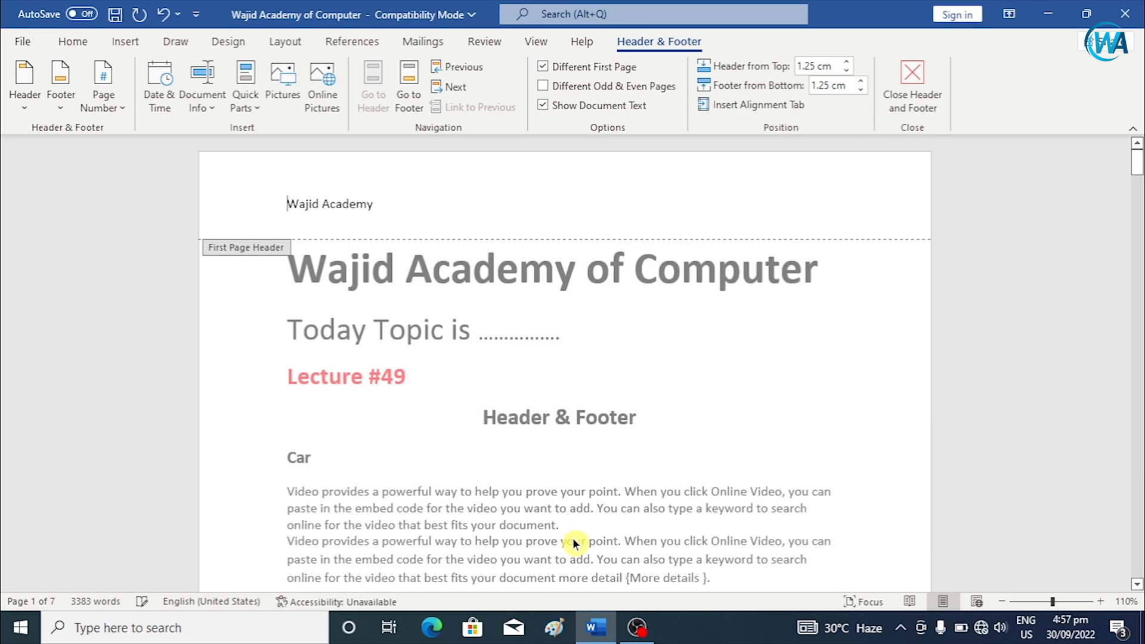
scroll(366, 310, down, 15)
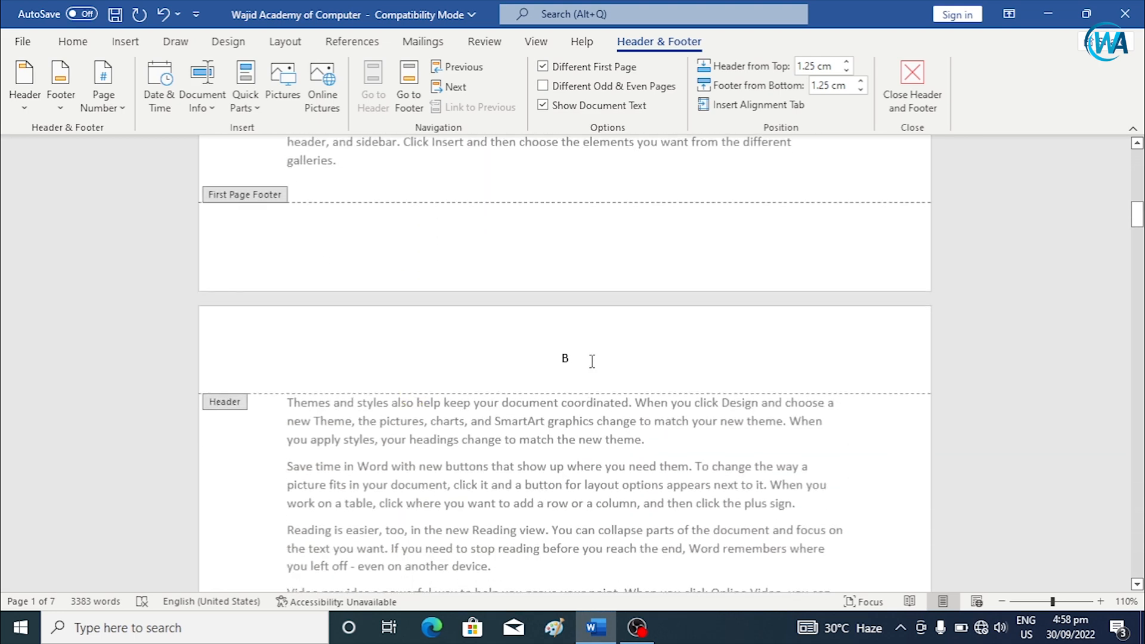
click(542, 405)
scroll(302, 287, up, 15)
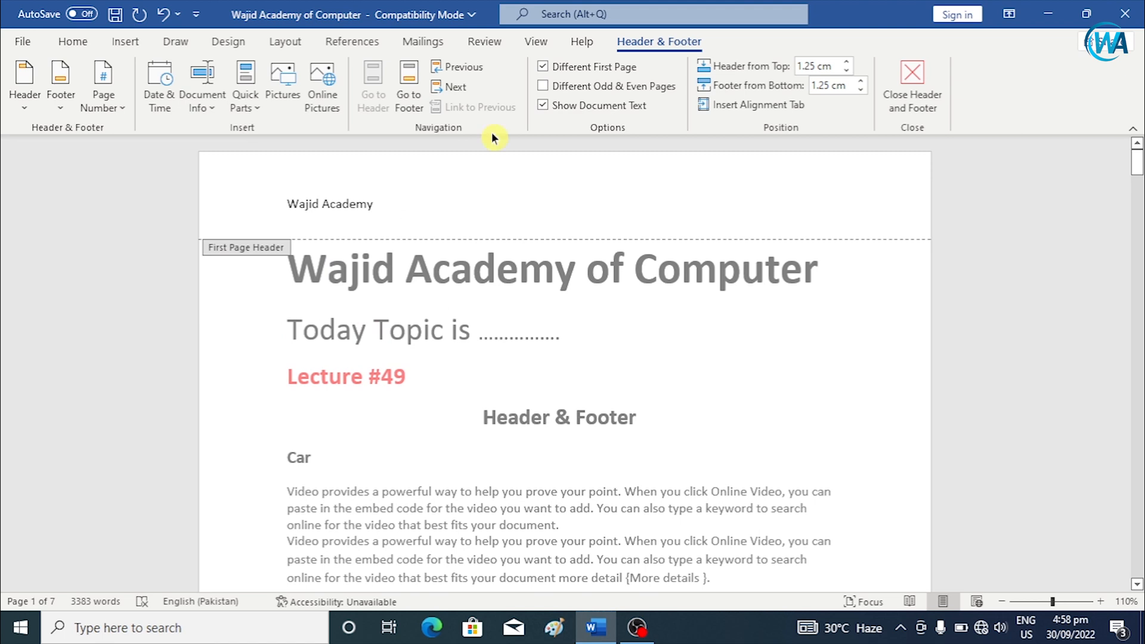
click(540, 107)
click(752, 298)
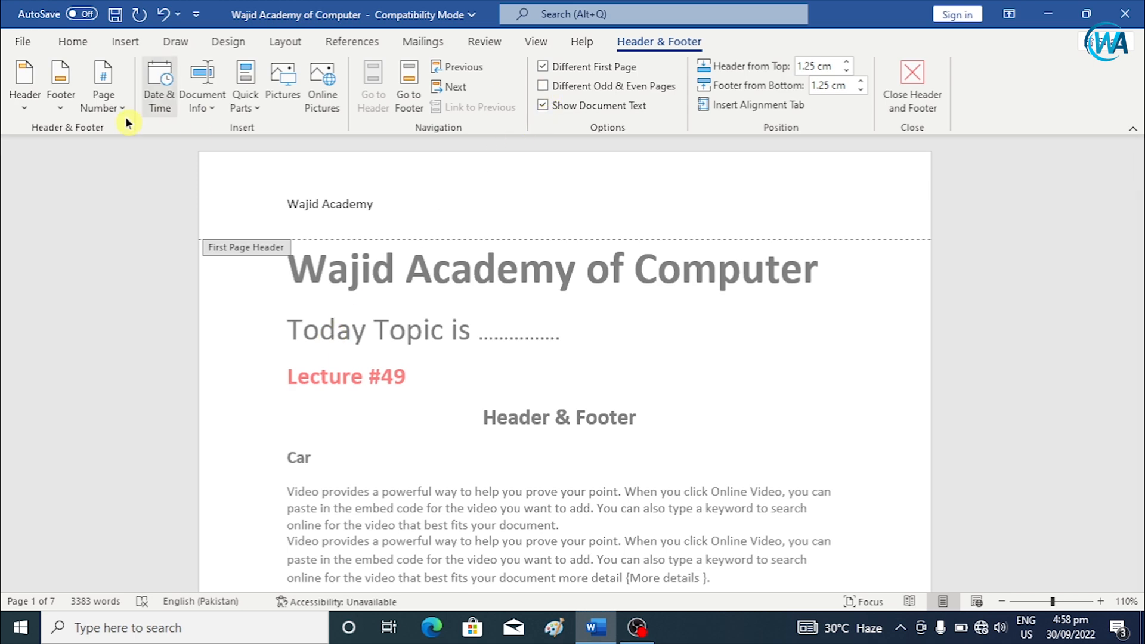
Step: Replace the page number in page 2's header with the letter a and check the header of the following page
scroll(419, 331, down, 15)
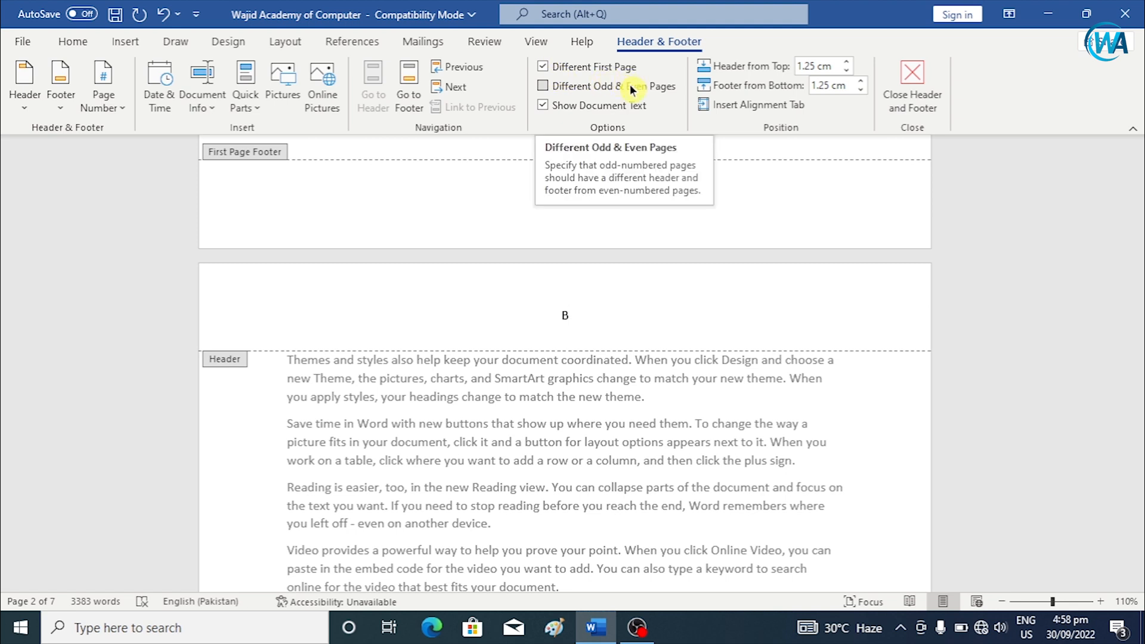
key(BackSpace)
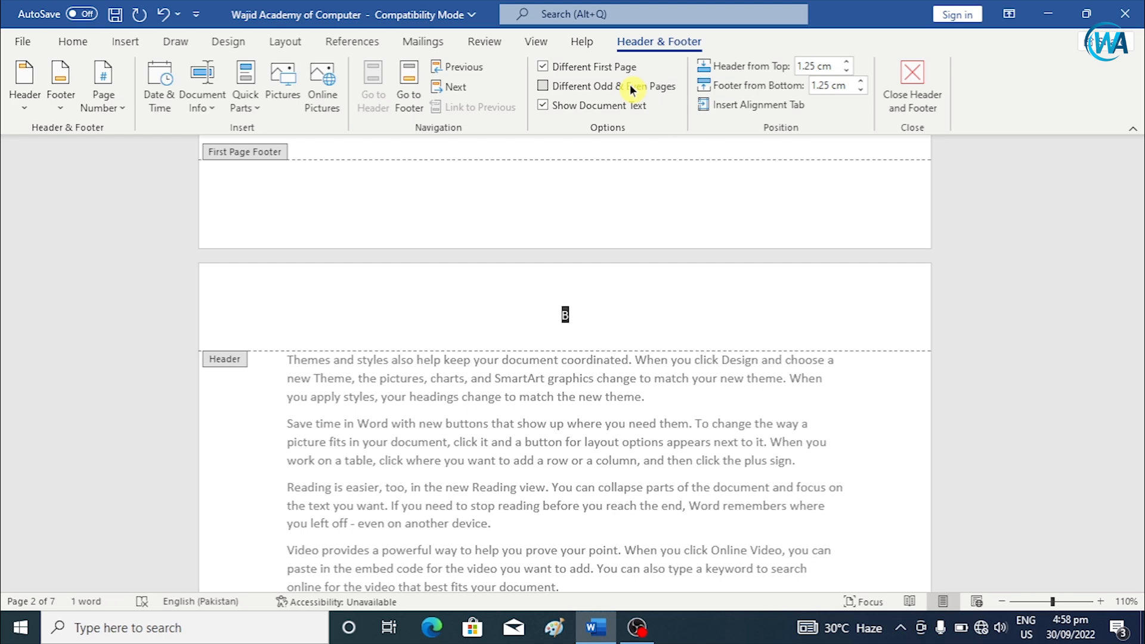
text(a)
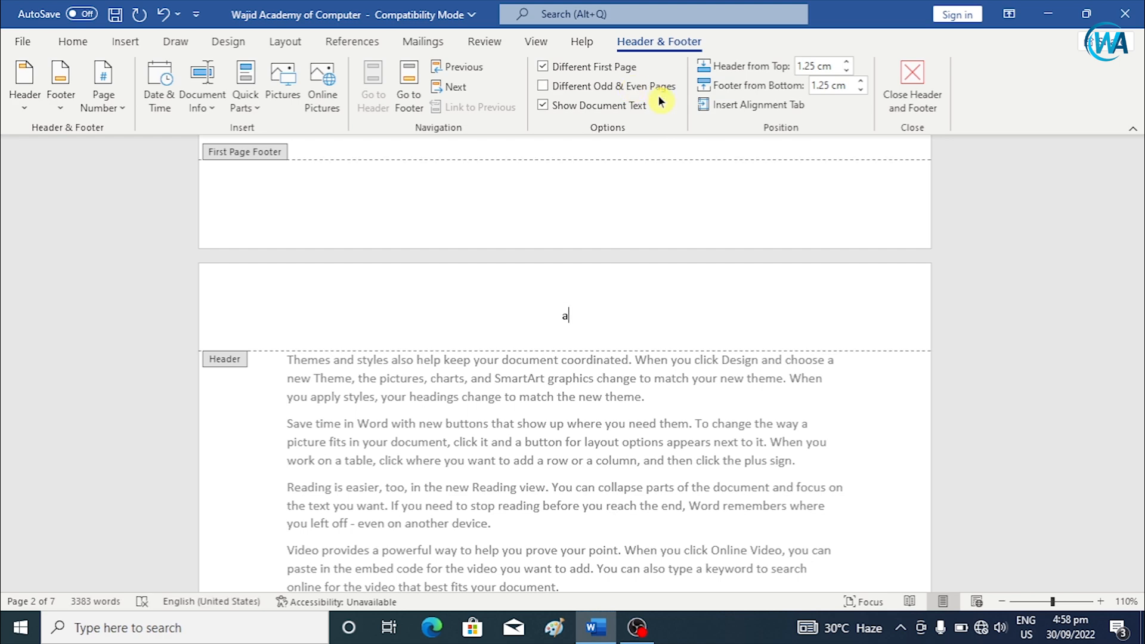
scroll(531, 301, down, 10)
scroll(608, 471, down, 4)
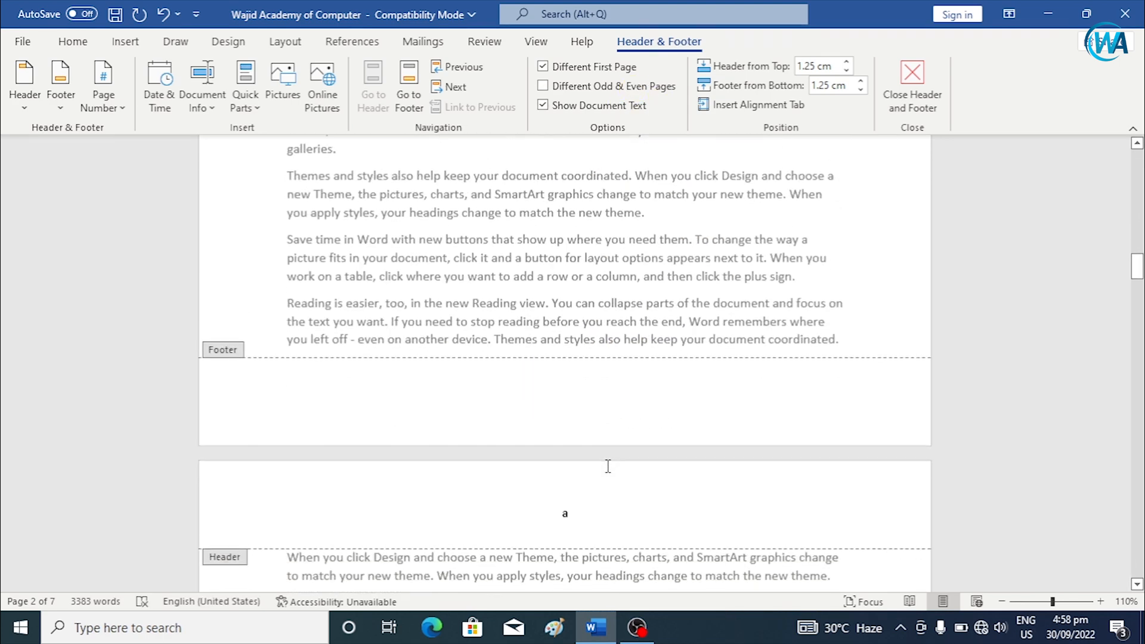
scroll(617, 420, down, 6)
scroll(617, 421, up, 10)
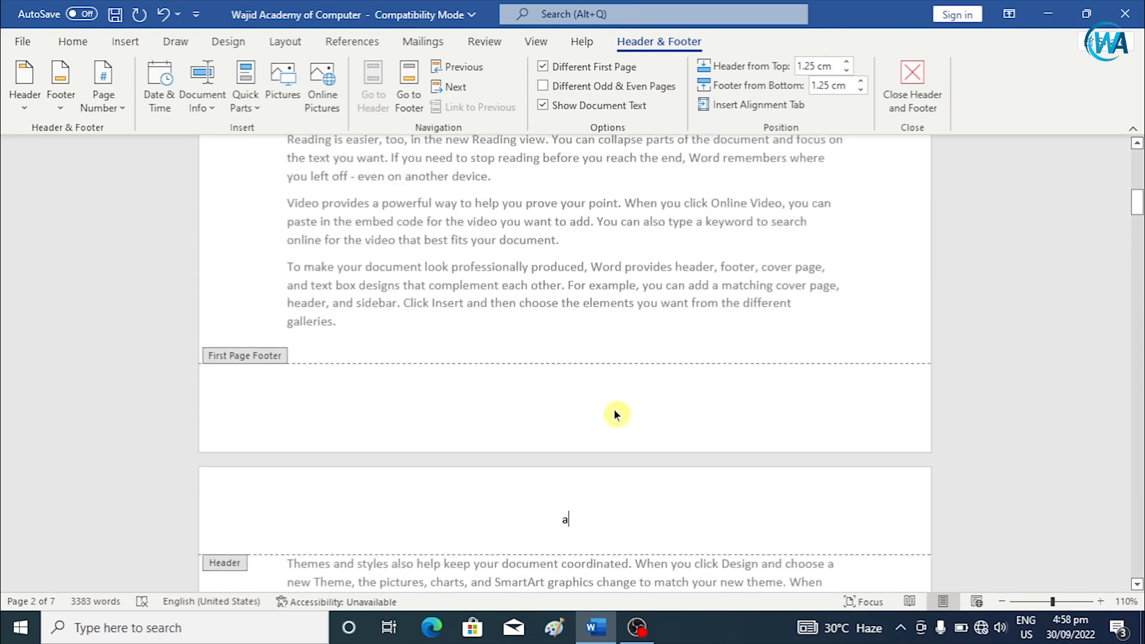
Step: Delete the letter a from page 2's header and insert a centred page number at the bottom of the page
scroll(582, 574, down, 3)
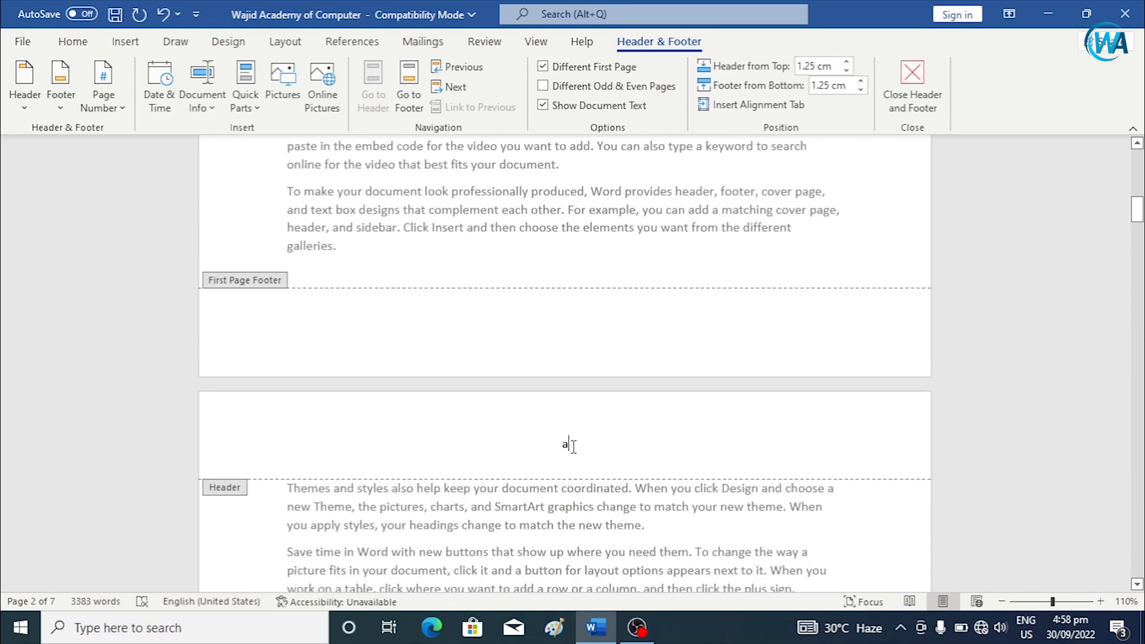
key(BackSpace)
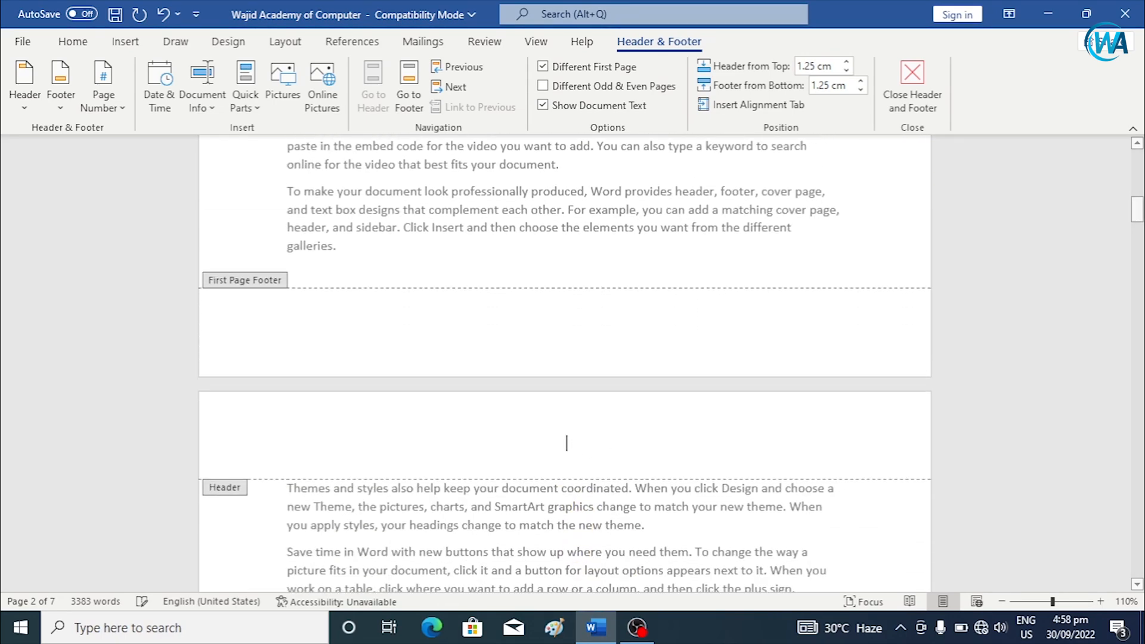
click(109, 113)
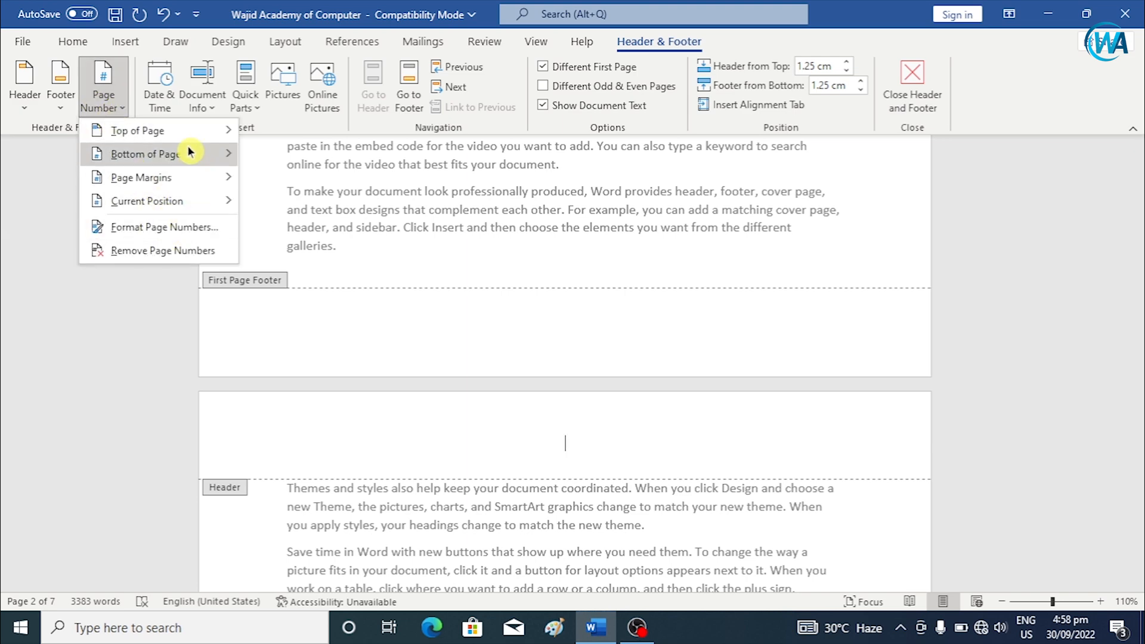
mouse_move(191, 153)
click(381, 324)
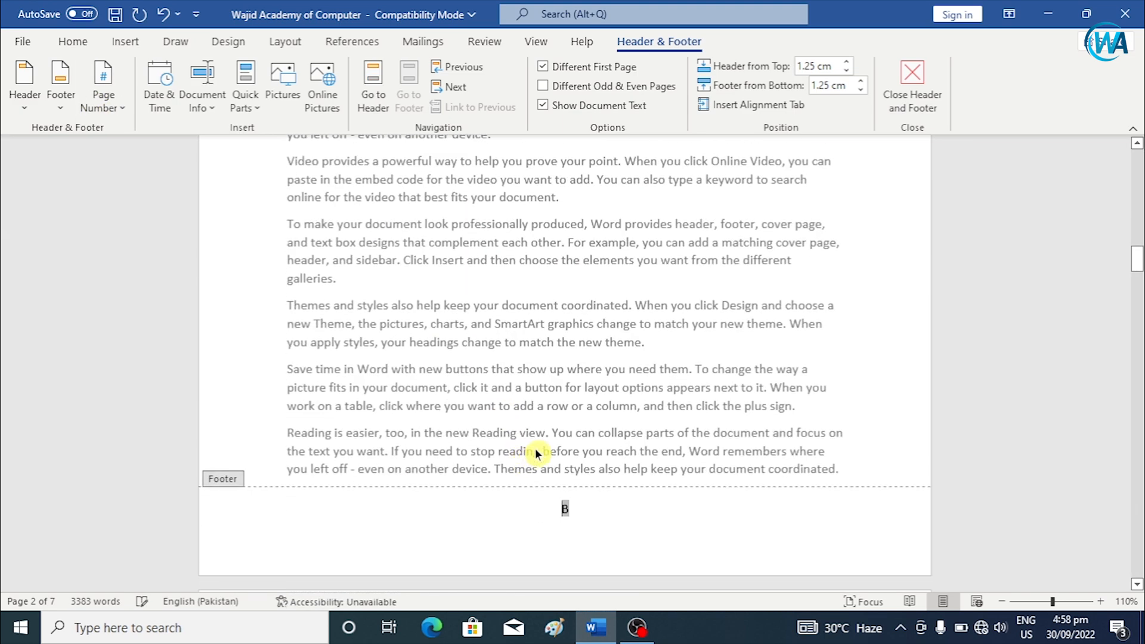
Step: Compare the first page's header and footer with the header on page 2
scroll(569, 427, up, 2)
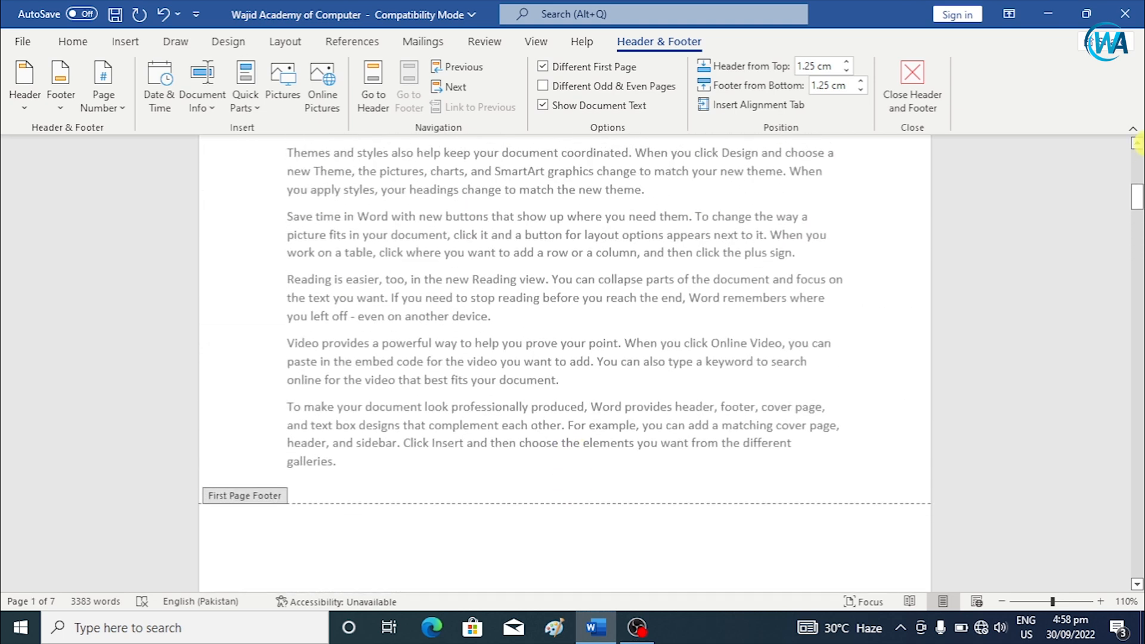
drag(1138, 197, 1137, 152)
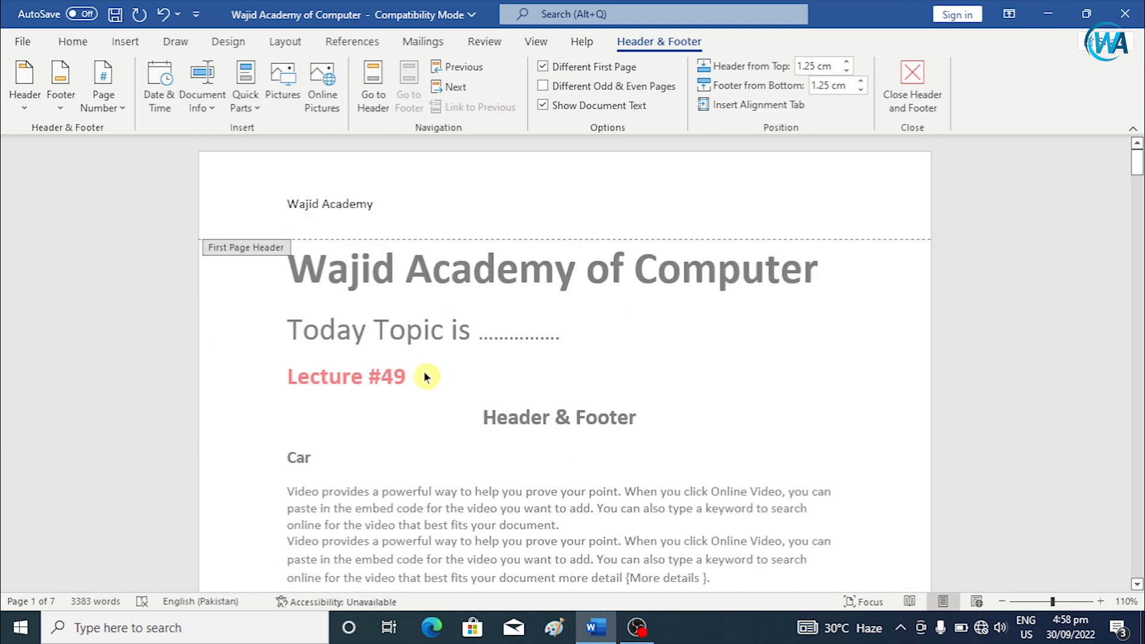
click(388, 209)
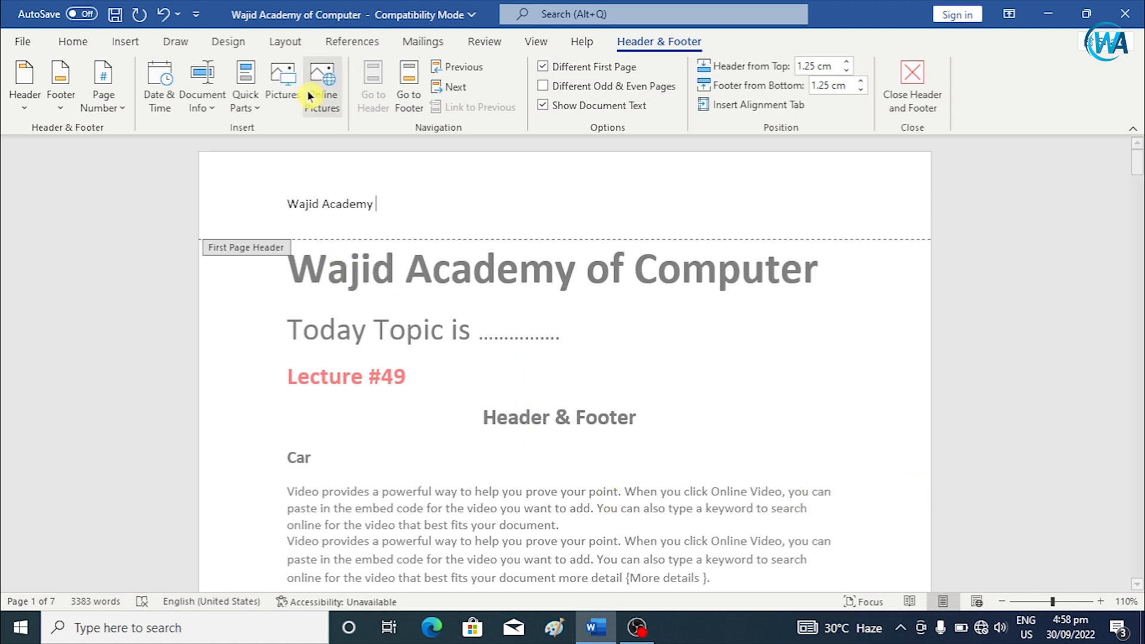
scroll(615, 411, down, 1)
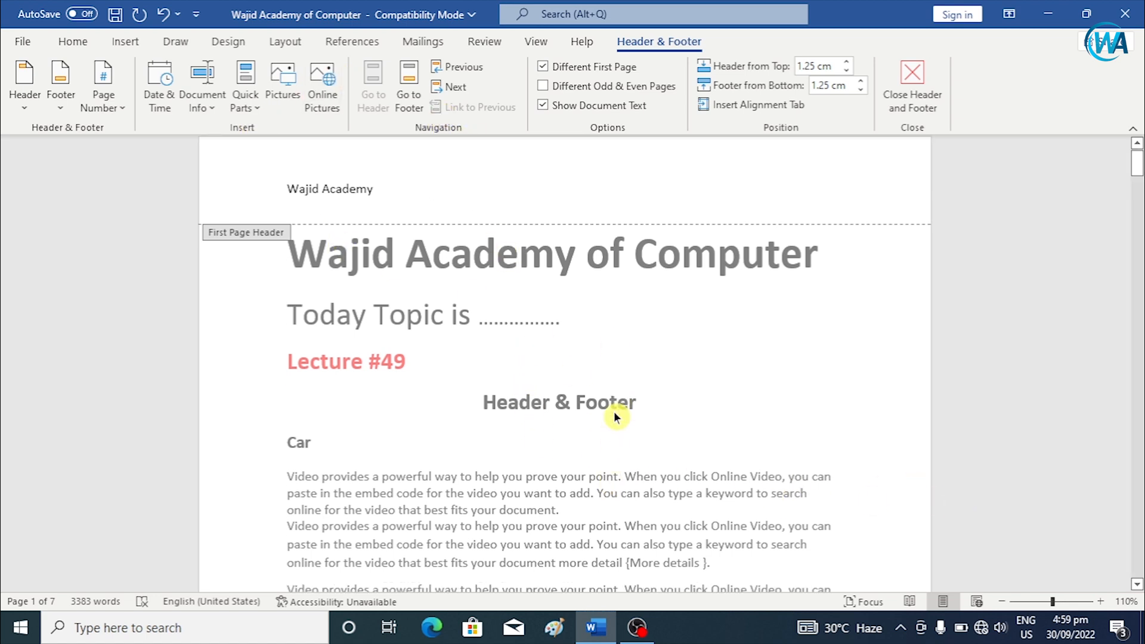
scroll(613, 411, up, 1)
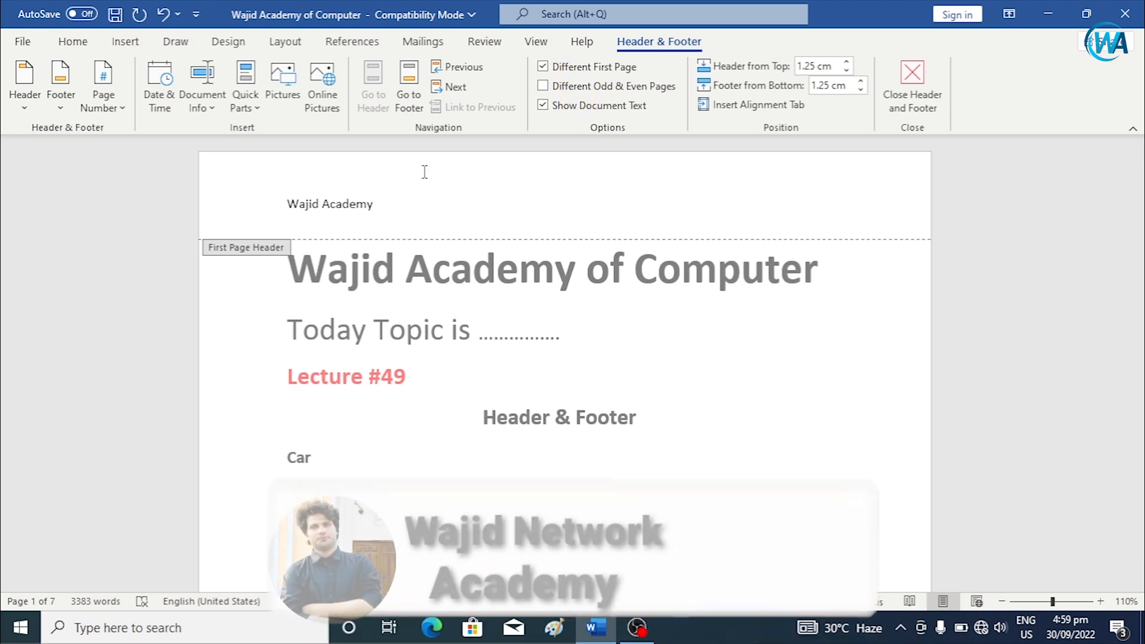
scroll(411, 358, down, 10)
scroll(478, 576, down, 2)
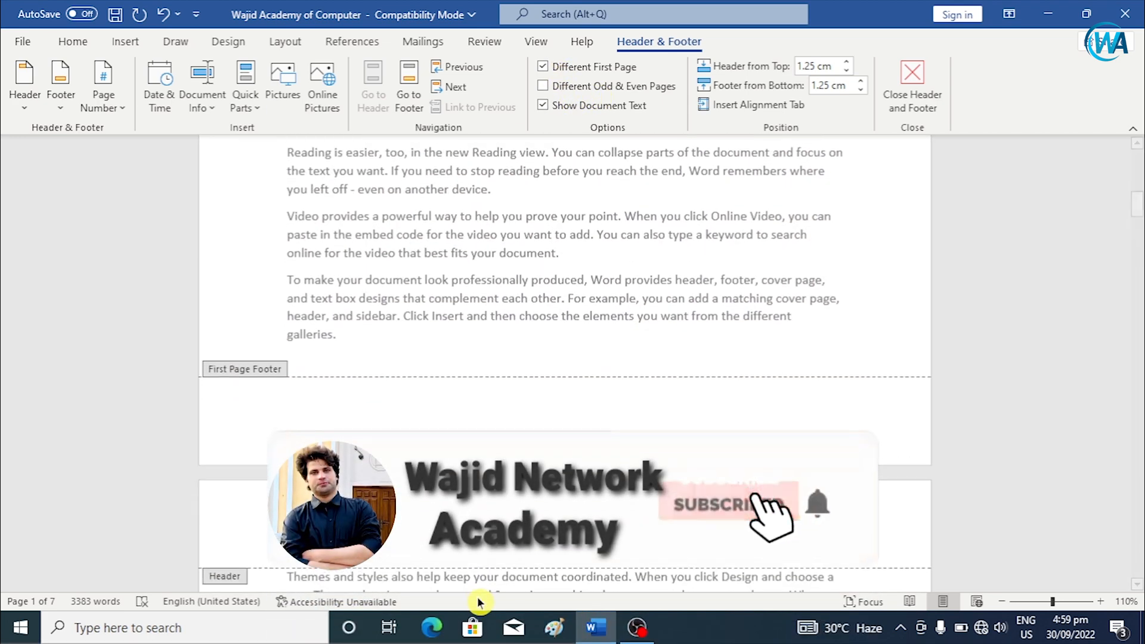
scroll(499, 393, down, 4)
scroll(485, 398, up, 10)
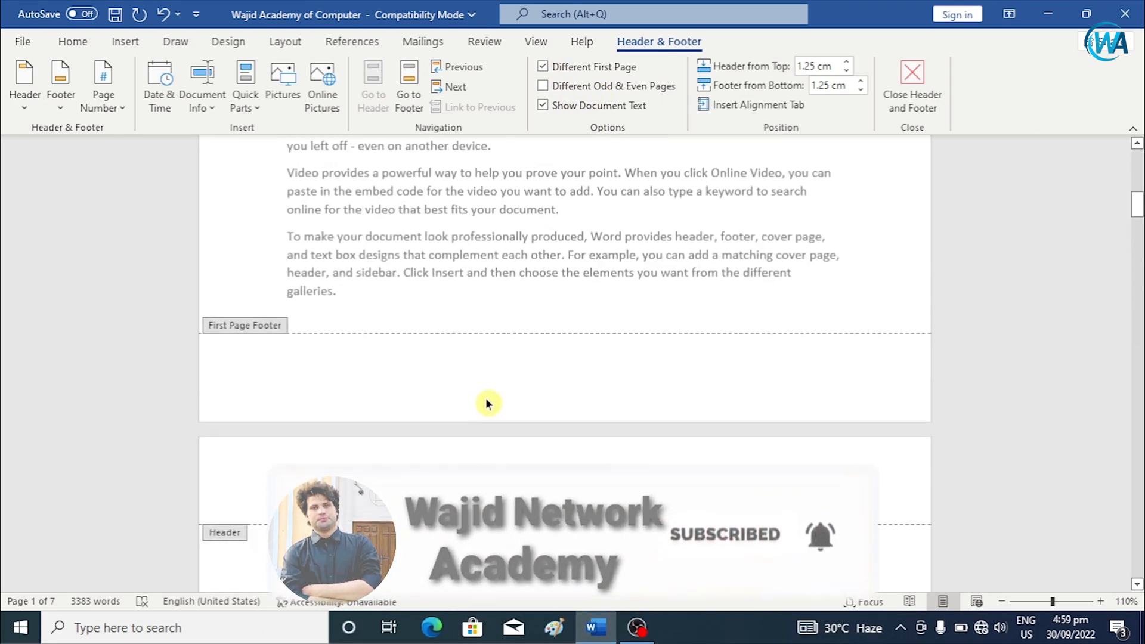
scroll(444, 433, down, 5)
scroll(526, 408, down, 6)
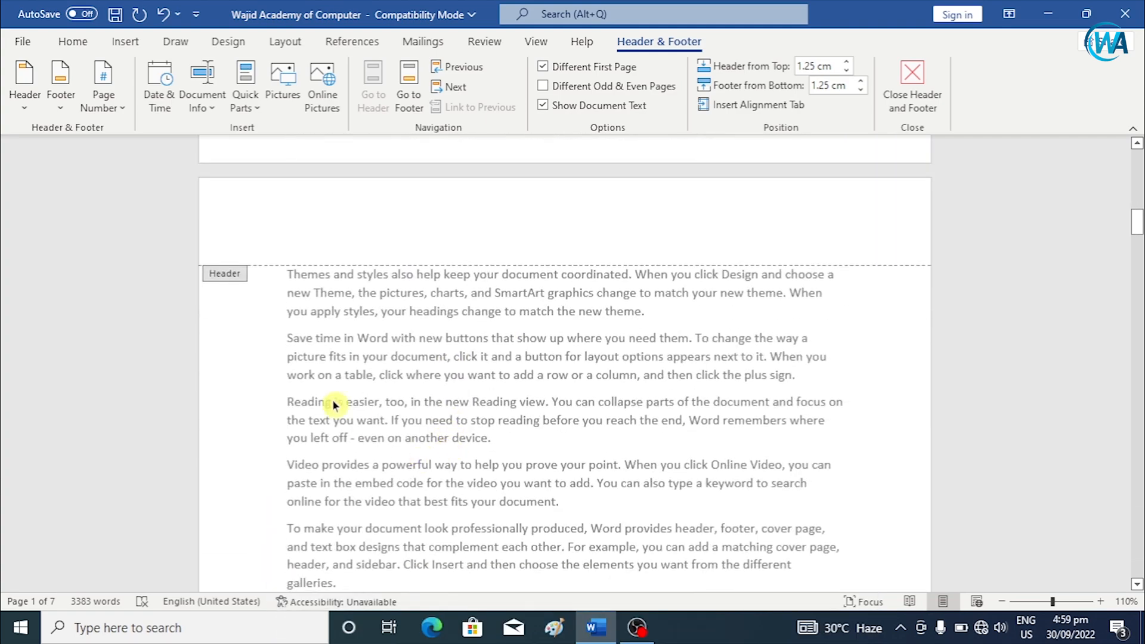
Step: Check the headers and footers across the pages, turn off Different First Page, and turn on Different Odd & Even Pages
scroll(521, 473, down, 4)
scroll(477, 525, down, 6)
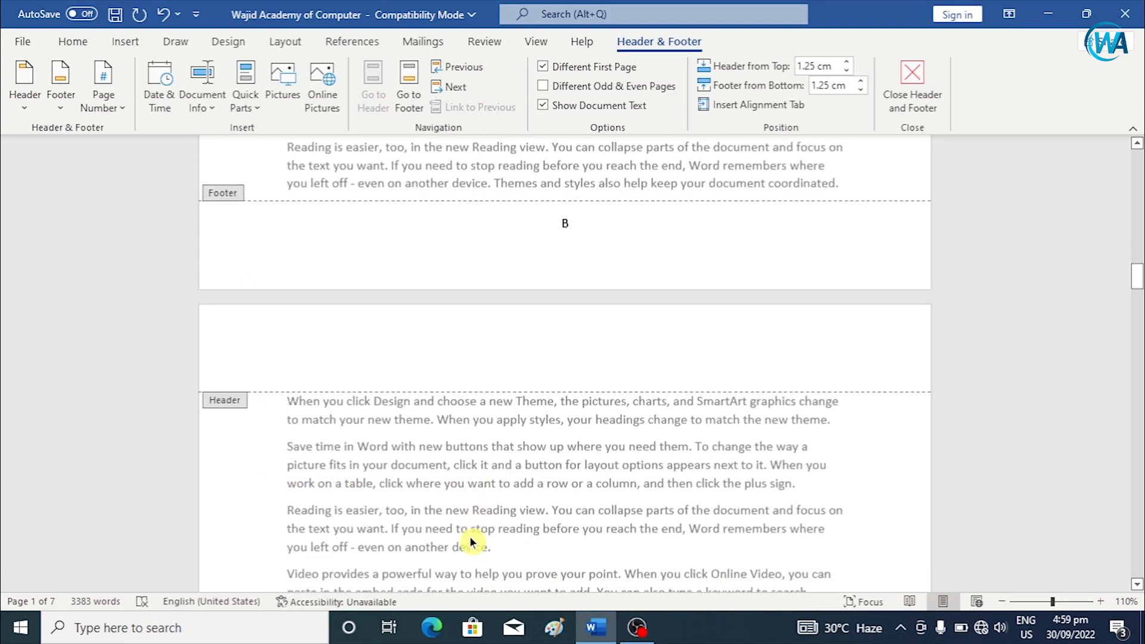
scroll(469, 536, up, 5)
drag(1135, 263, 1135, 143)
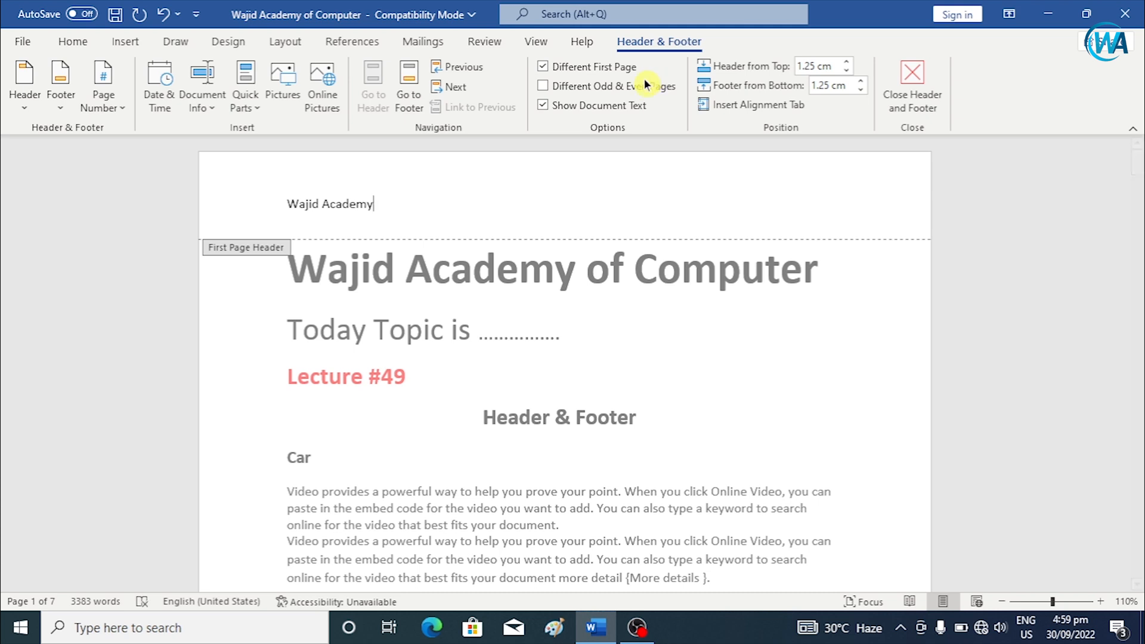
click(578, 67)
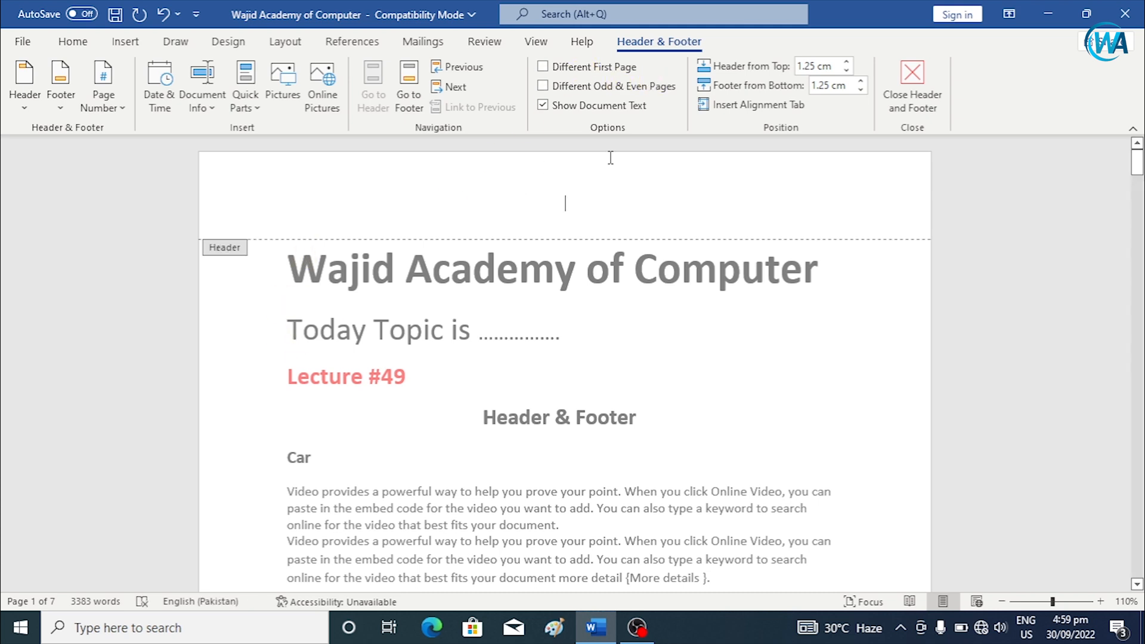
click(554, 89)
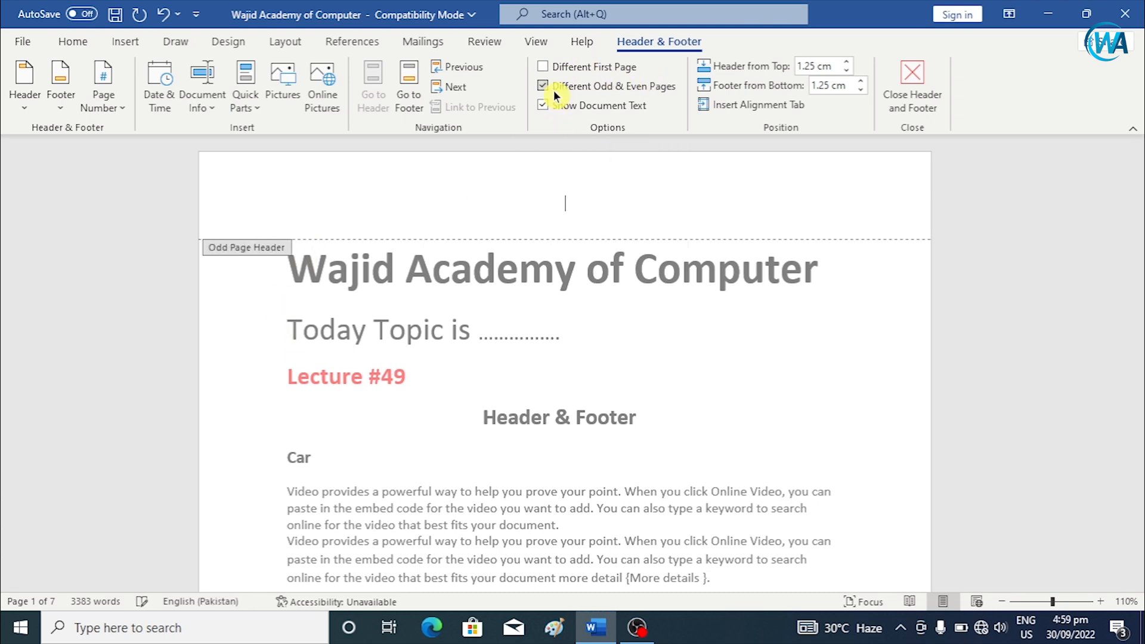
click(751, 293)
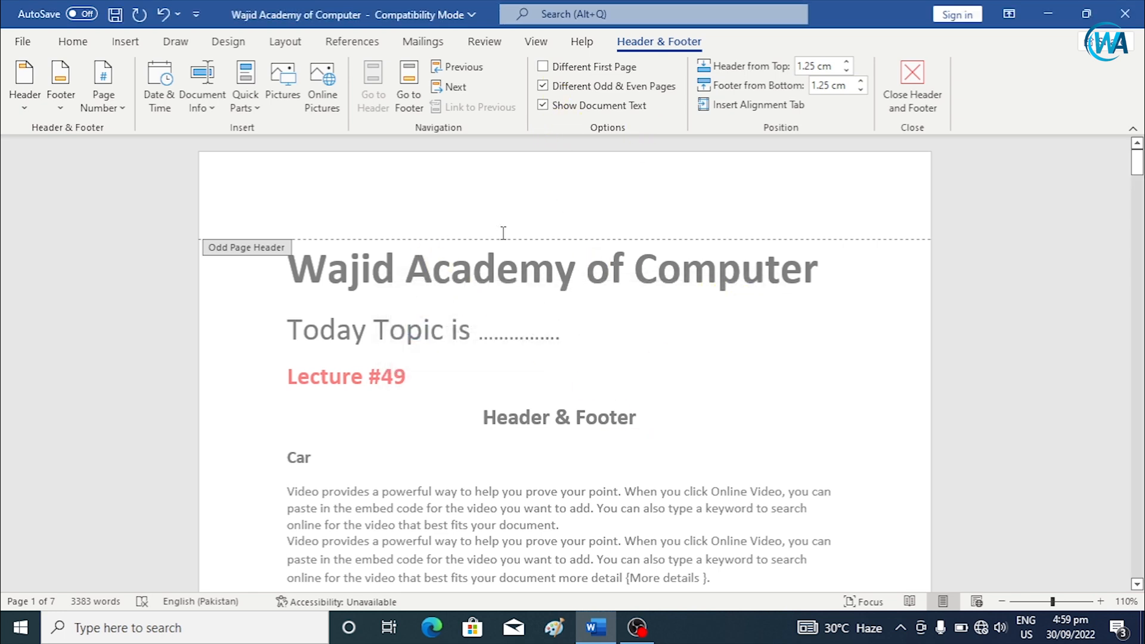
Step: Insert a centred Plain Number 2 page number at the bottom of the odd pages and check the first page's footer
click(110, 111)
mouse_move(197, 153)
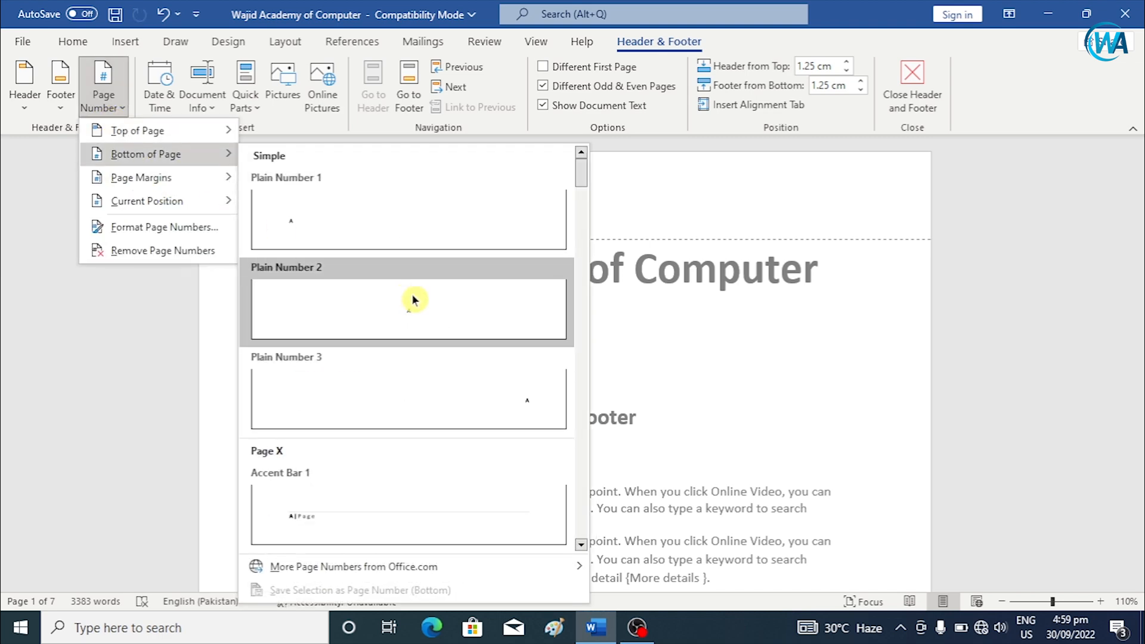
click(411, 300)
scroll(621, 414, up, 2)
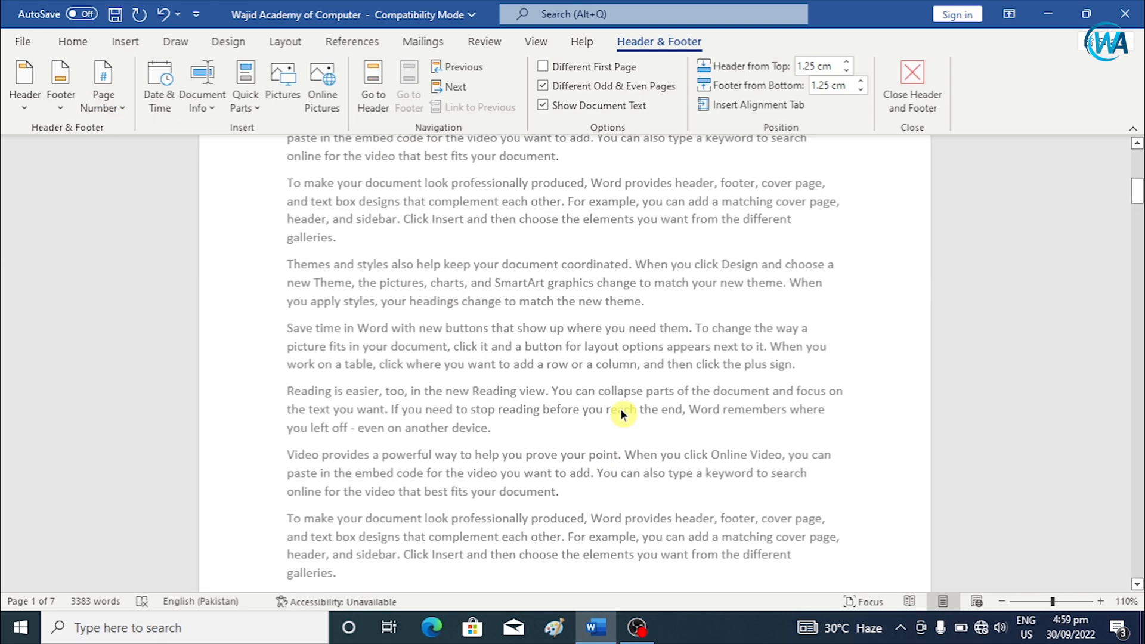
scroll(613, 422, down, 3)
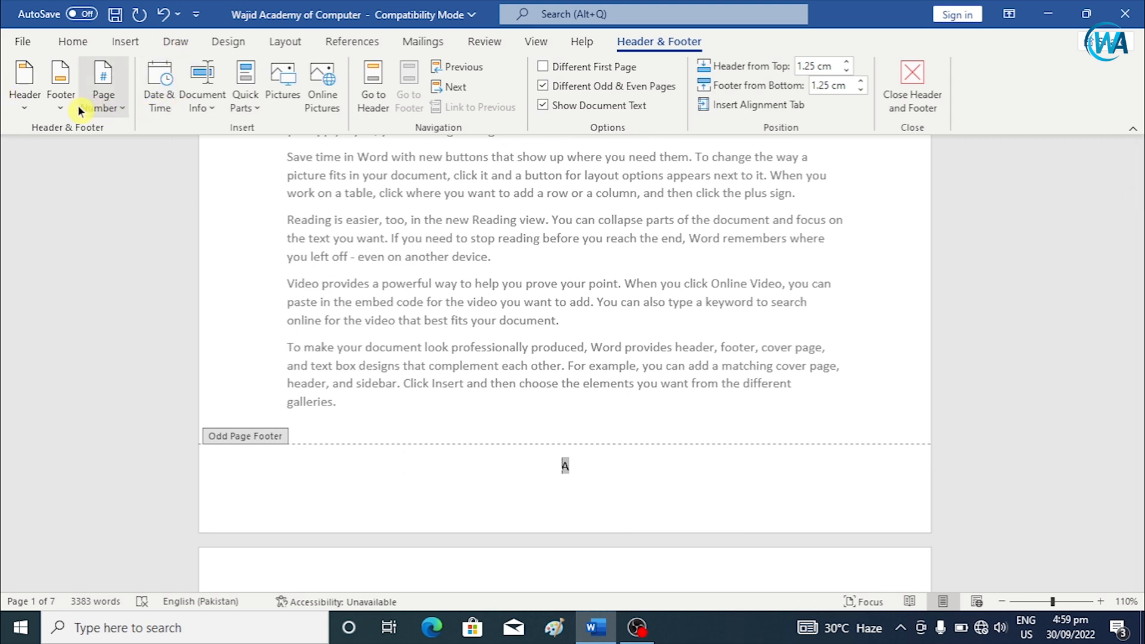
Step: Insert a Blank header on the odd pages and replace it with a centred Plain Number 2 page number at the top
click(26, 106)
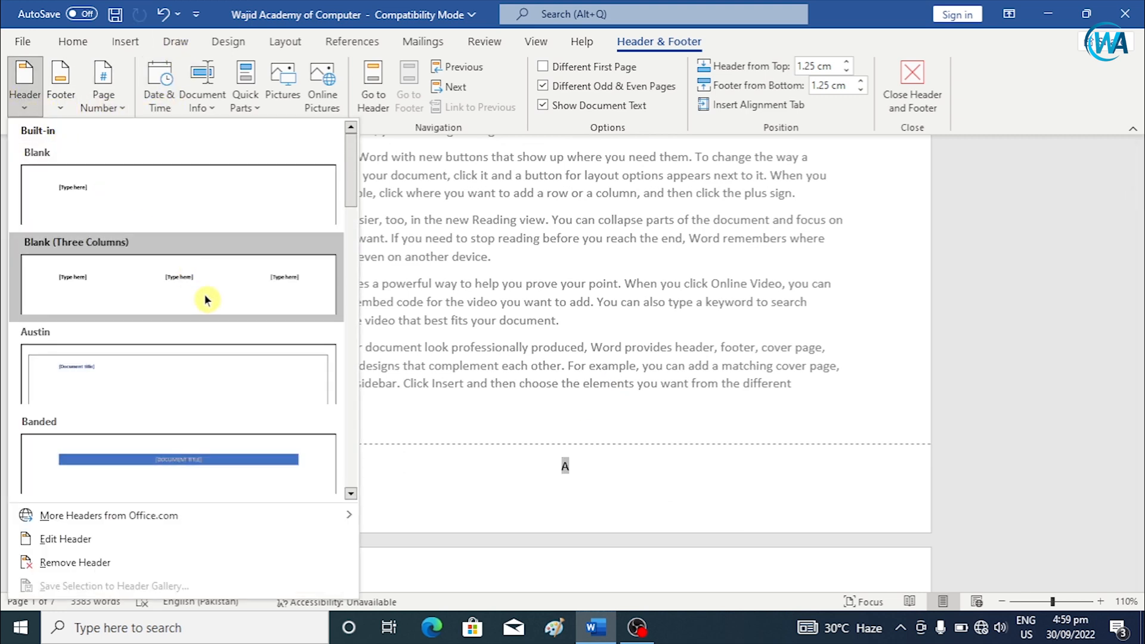
click(73, 226)
click(119, 112)
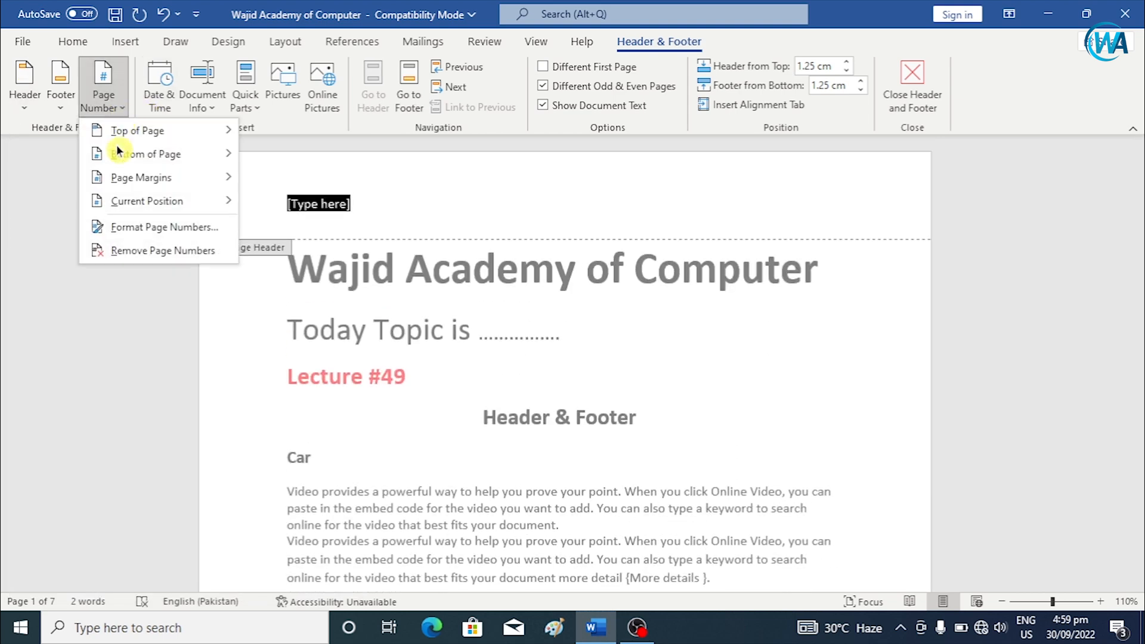
mouse_move(217, 127)
click(366, 283)
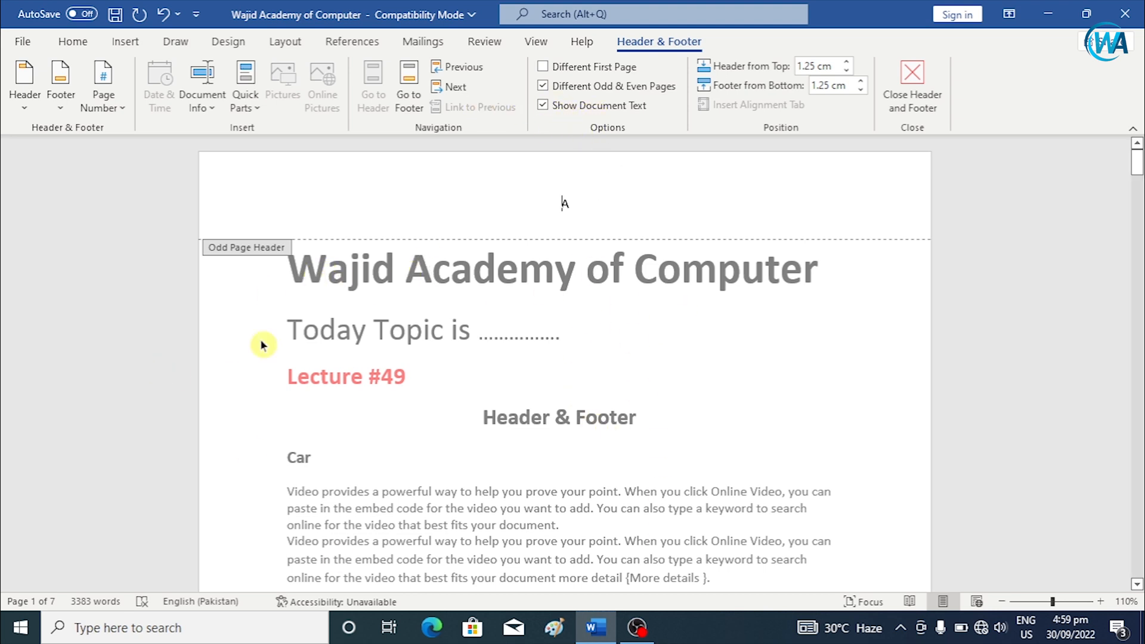
Step: Check the page number in the odd page header against the rest of the document and leave header editing
scroll(596, 560, down, 5)
scroll(578, 495, up, 5)
click(552, 103)
click(578, 361)
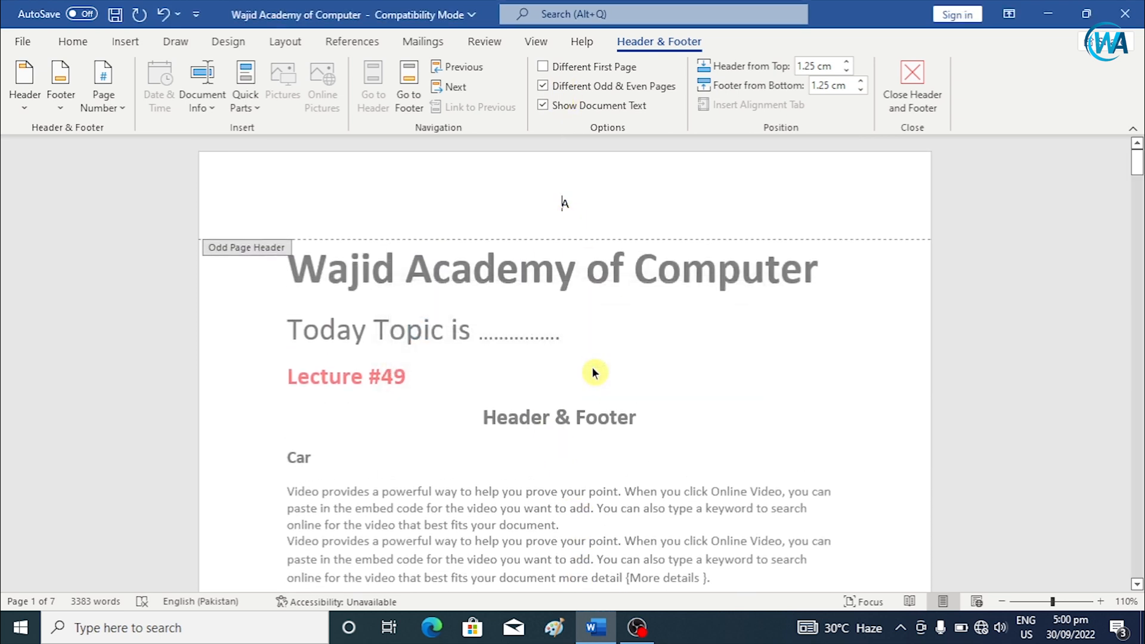
key(Escape)
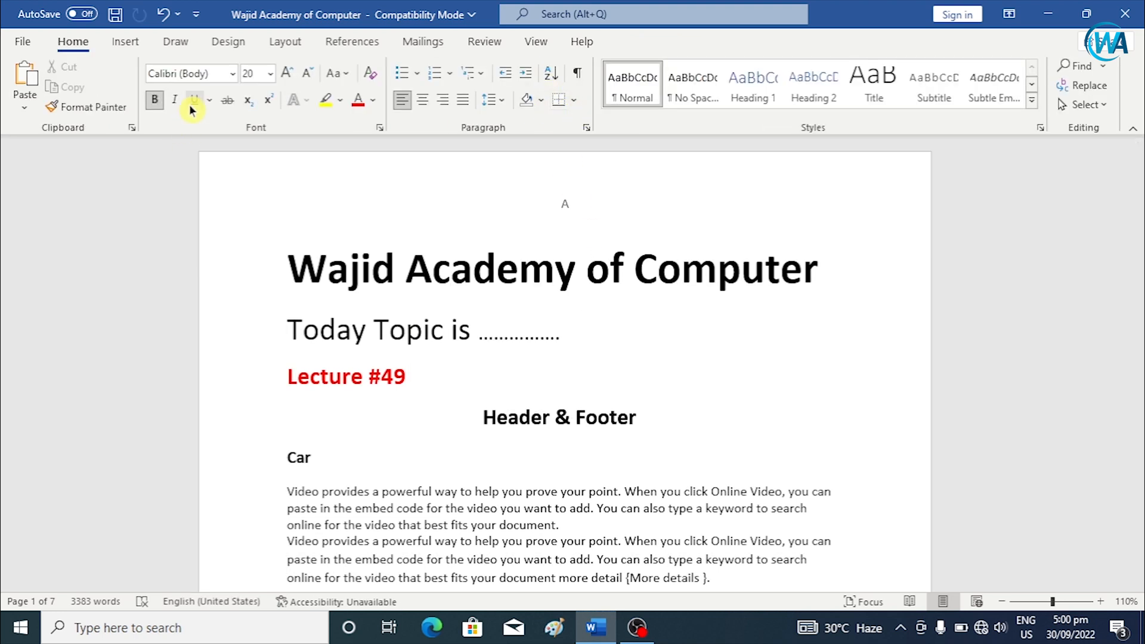
Step: Open the first page's header for editing, try distances such as 1.6 cm, and set Header from Top to 1.2 cm
double_click(409, 199)
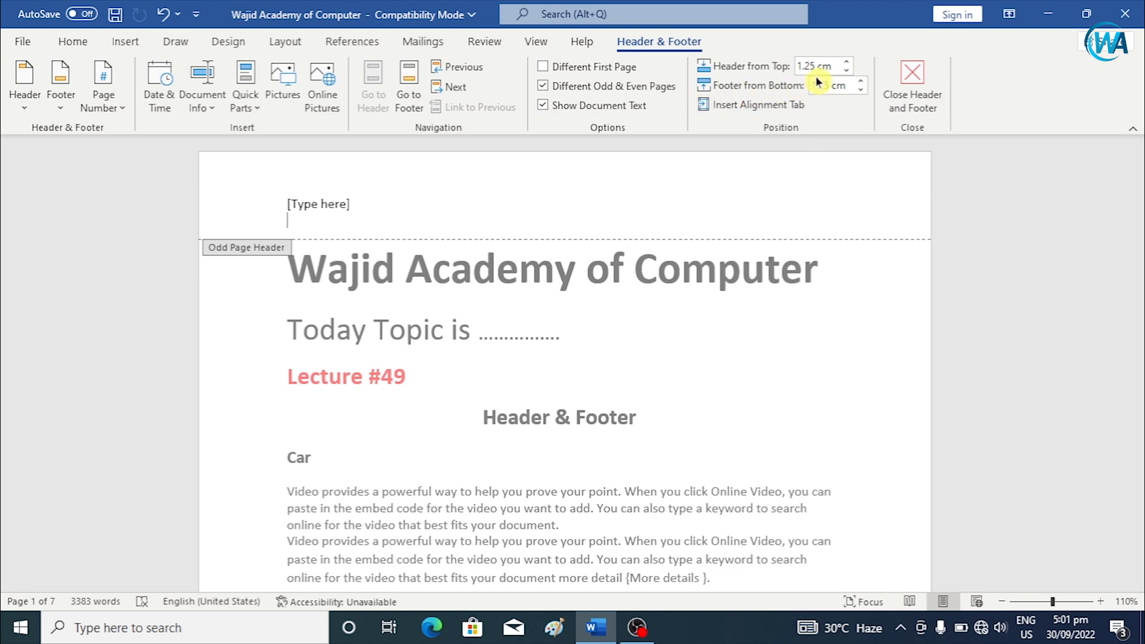
click(846, 62)
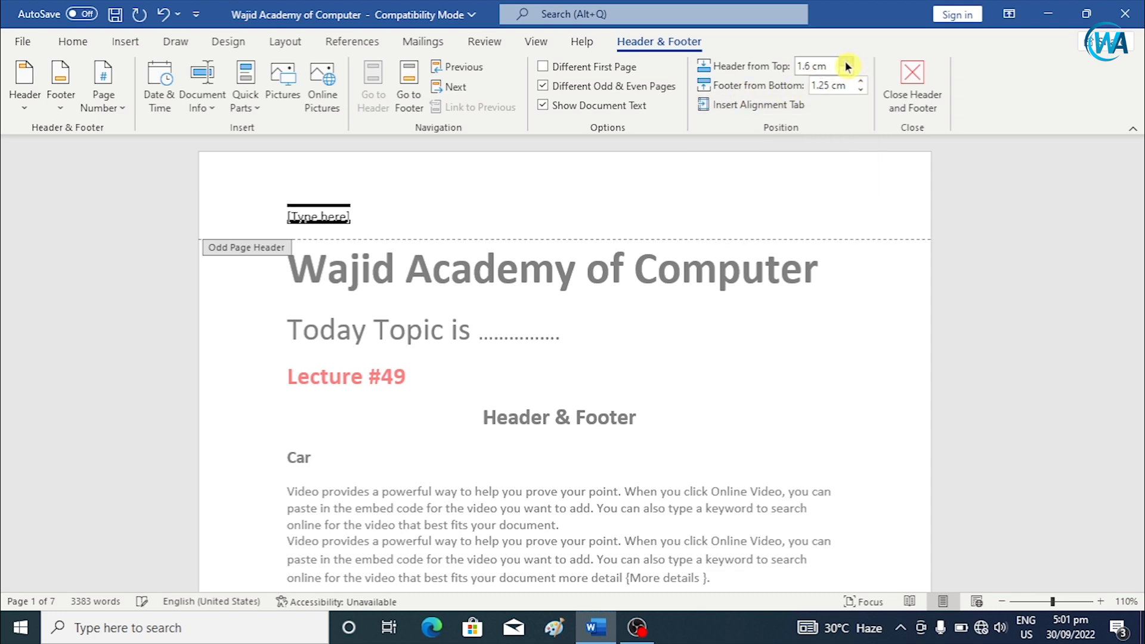
click(846, 71)
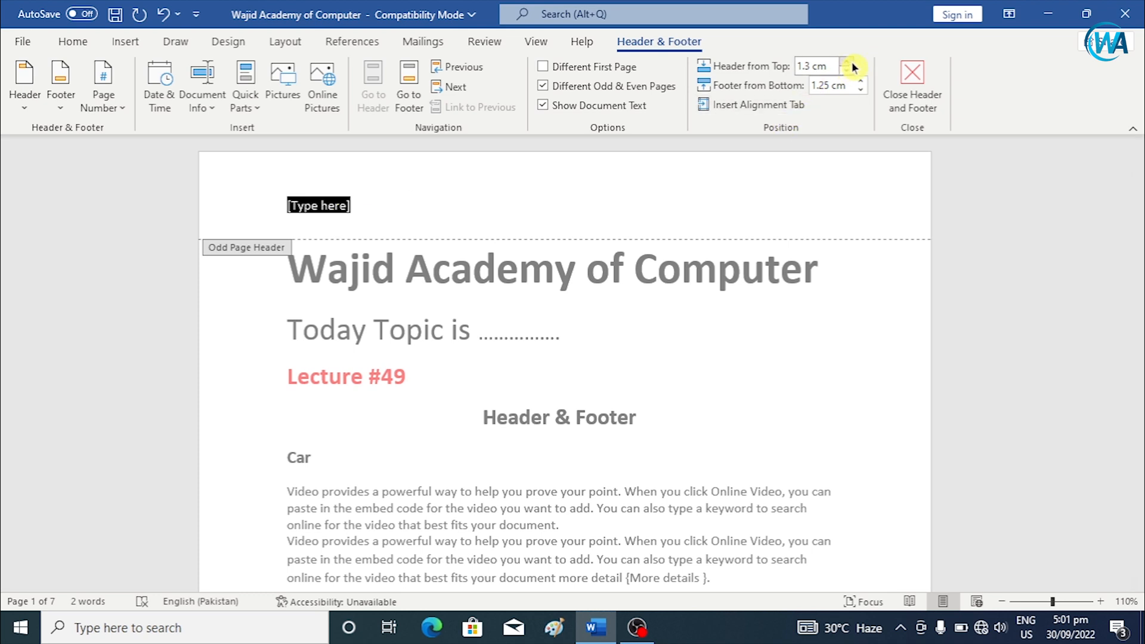
click(848, 62)
click(848, 62)
click(848, 62)
click(846, 71)
click(846, 70)
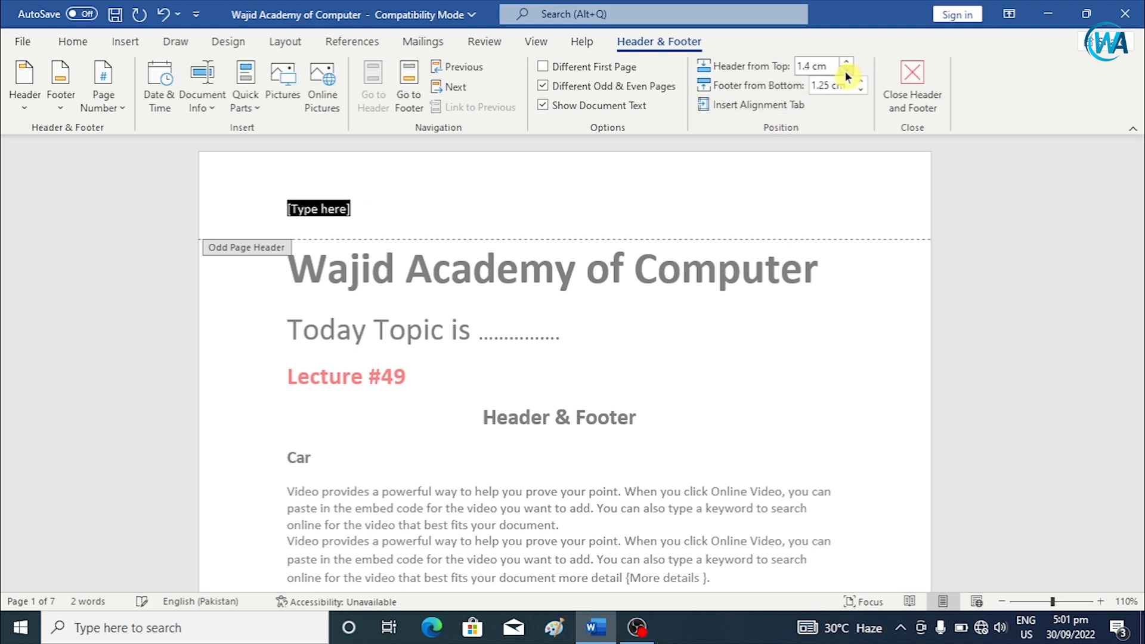
click(846, 70)
click(846, 70)
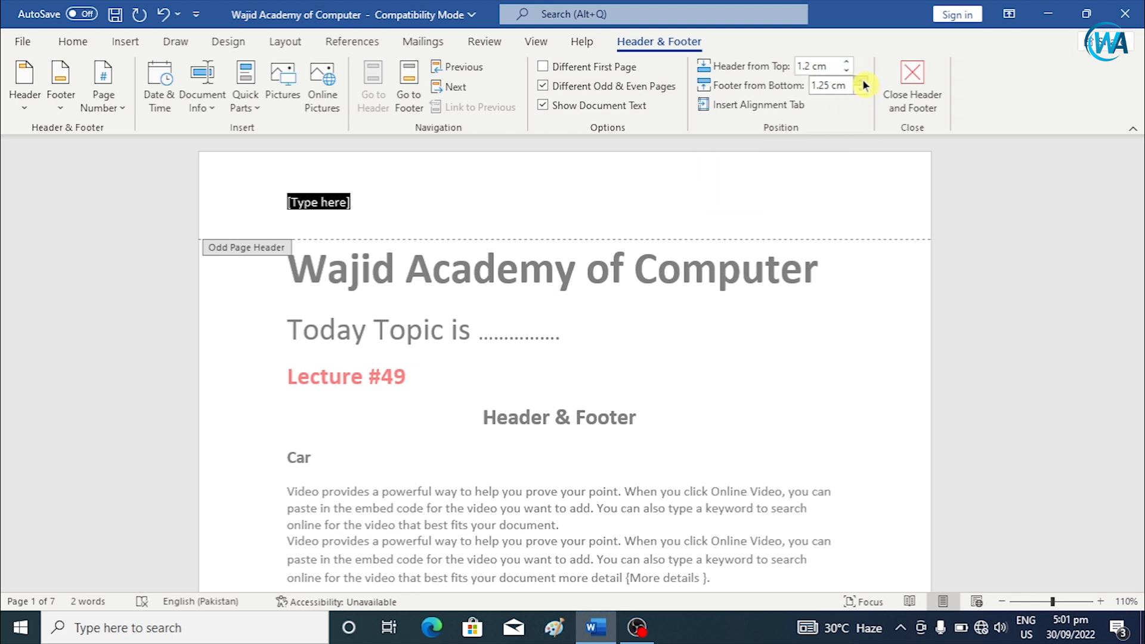
Step: Try several Footer from Bottom distances including 1.7 cm, settle on 1.2 cm, and check the page
click(863, 82)
click(862, 82)
click(863, 81)
click(863, 81)
click(863, 81)
click(863, 81)
click(863, 81)
click(861, 91)
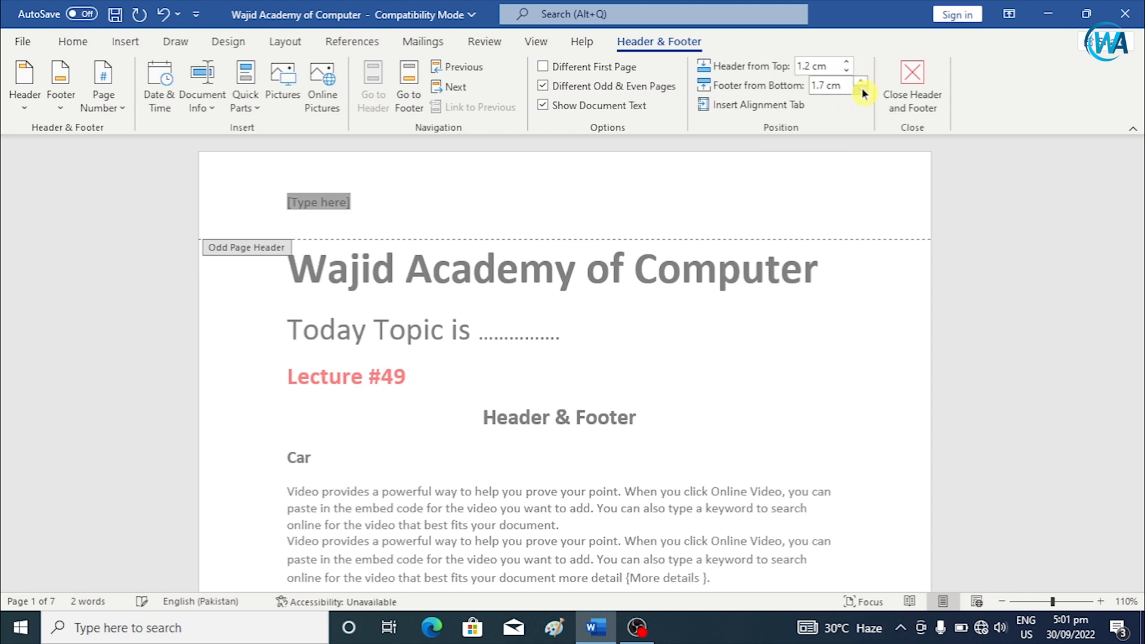
click(861, 90)
click(861, 91)
click(861, 91)
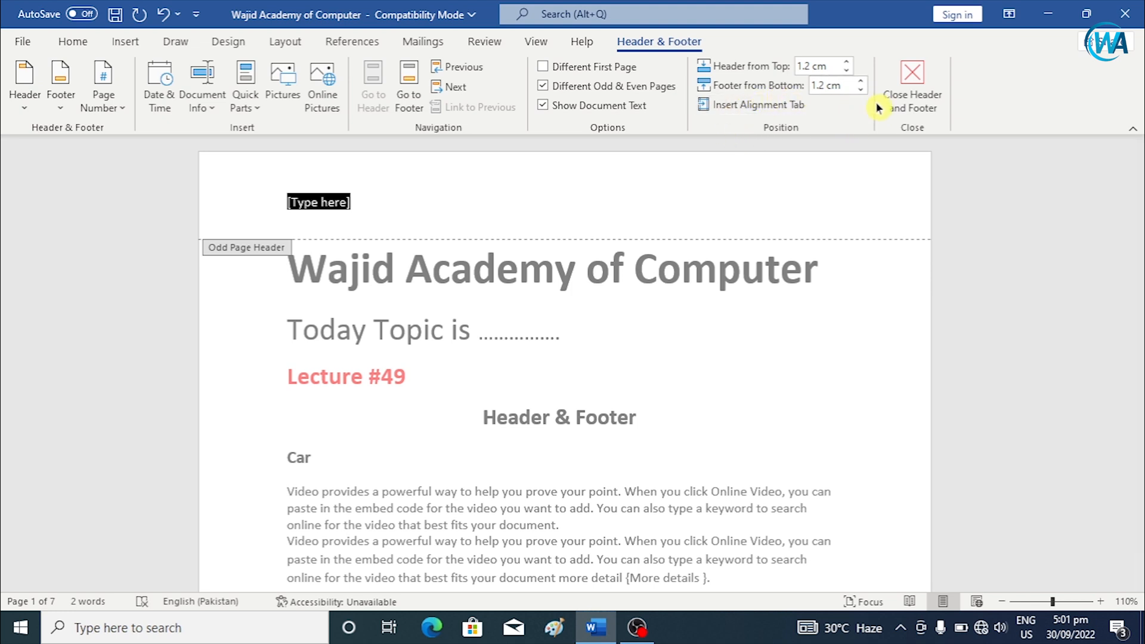
click(860, 91)
click(860, 81)
scroll(769, 274, down, 15)
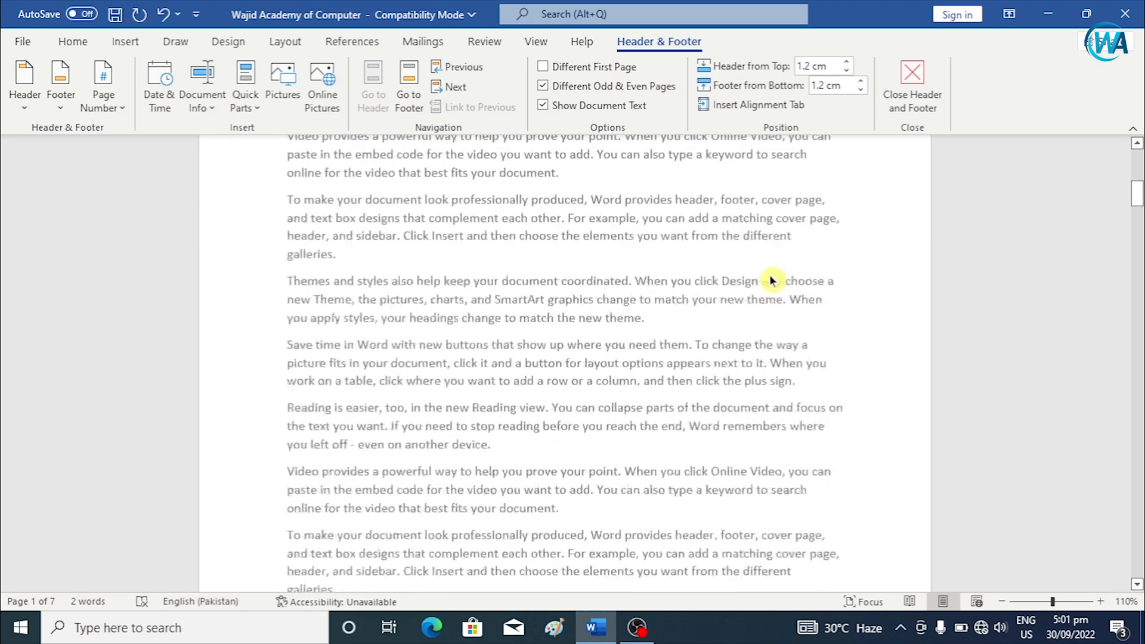
Step: Try a Footer from Bottom distance of 1 cm, check the page, and set the distance to 1.3 cm
click(860, 90)
click(861, 90)
scroll(755, 275, down, 12)
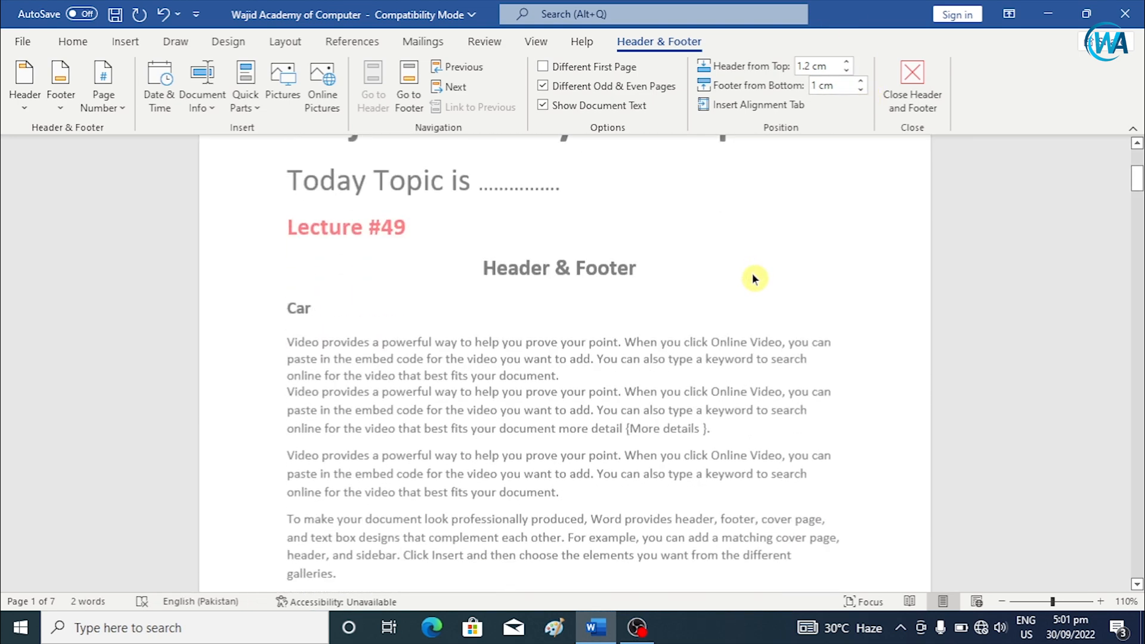
click(860, 83)
click(861, 82)
click(860, 82)
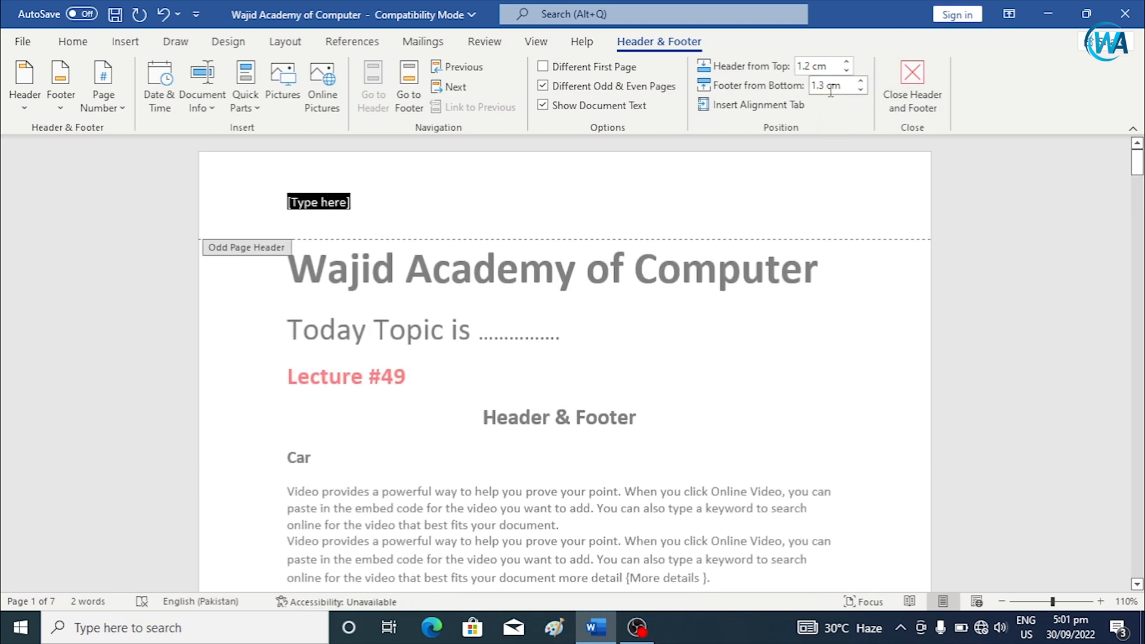
Step: Try a Header from Top distance of 1.4 cm and return it to 1.2 cm
click(849, 63)
click(849, 63)
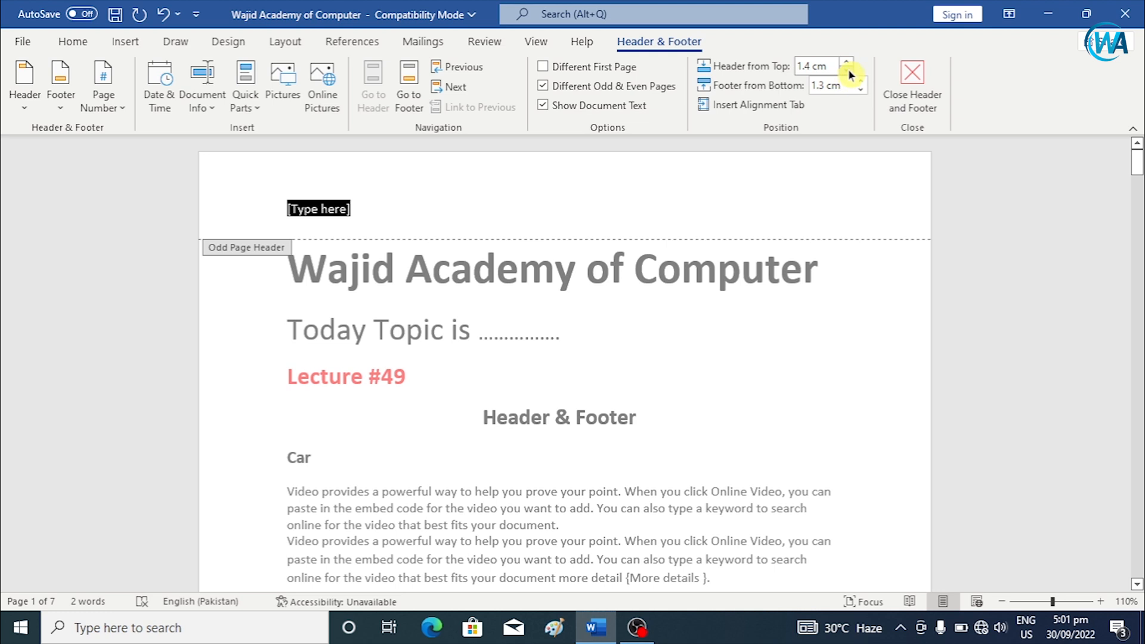
click(847, 70)
click(847, 70)
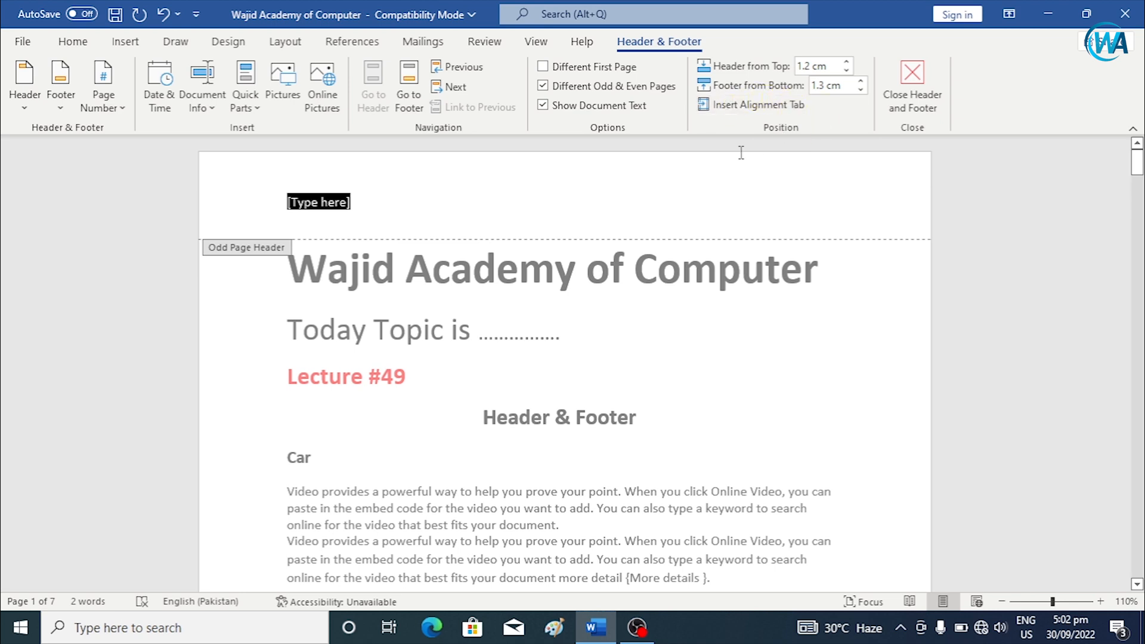
Step: Examine the alignment, relative-to and leader options for inserting an alignment tab, and dismiss the dialog
click(763, 105)
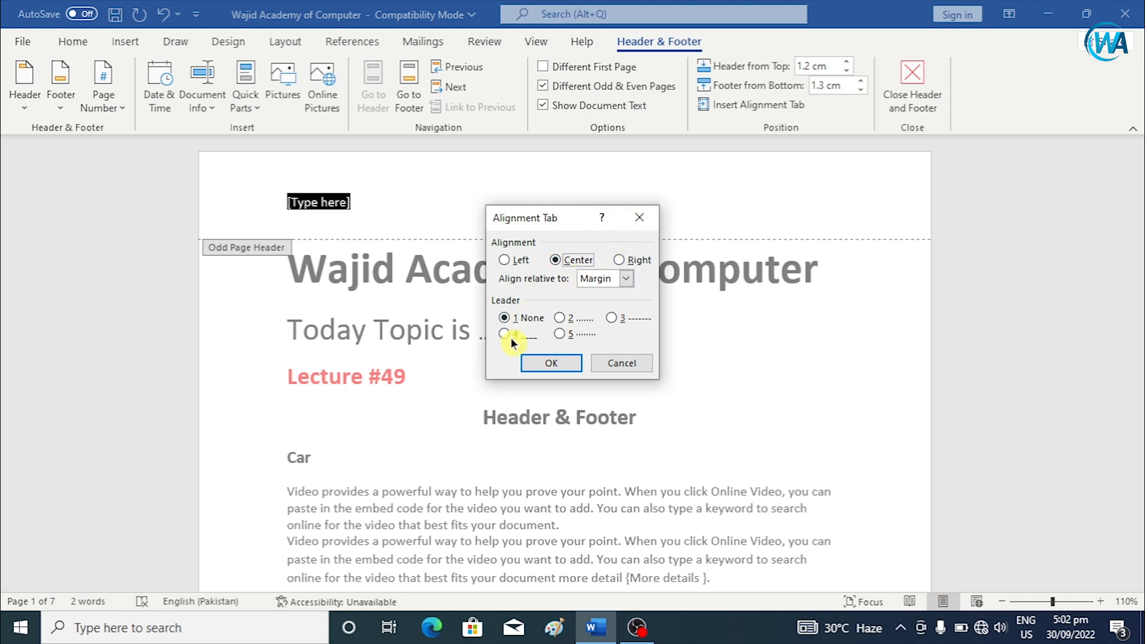
click(628, 369)
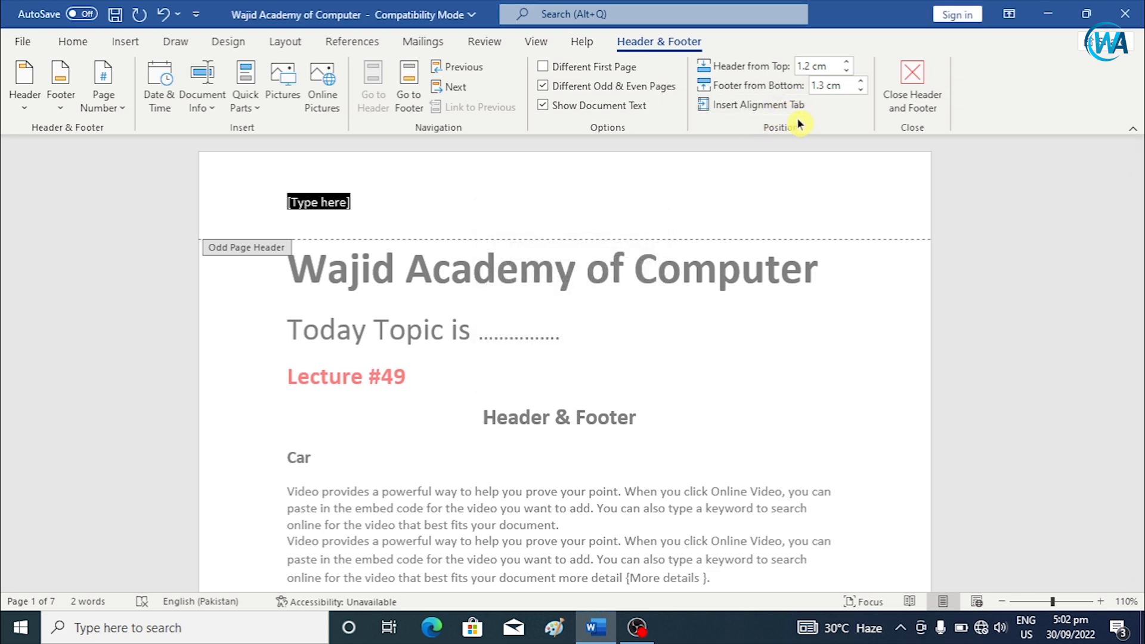
click(775, 106)
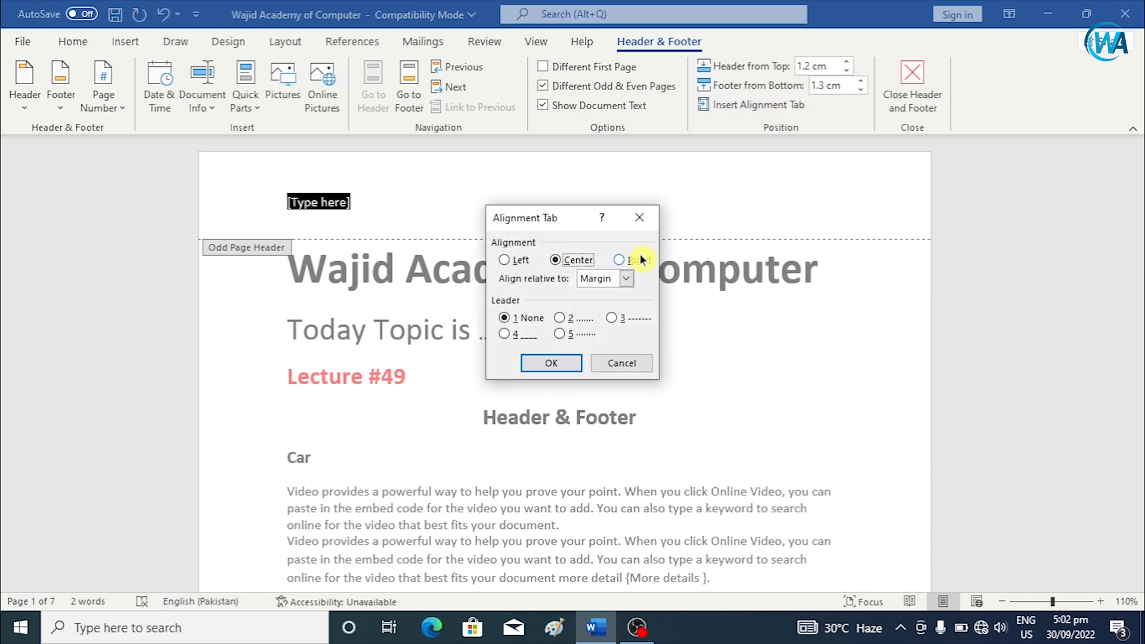
click(639, 221)
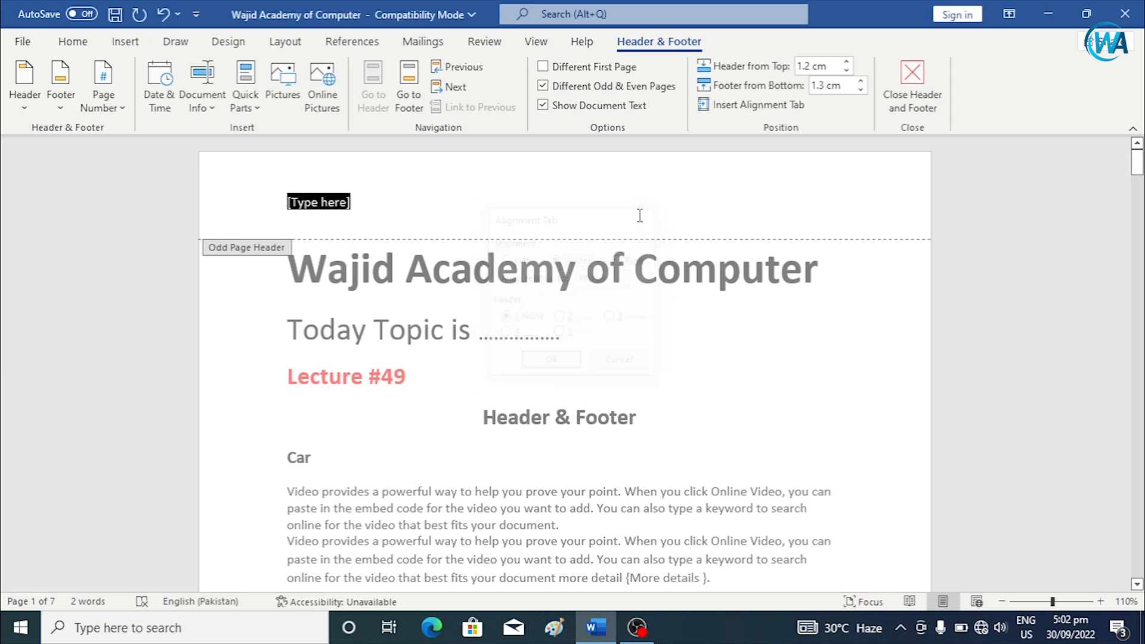
click(723, 107)
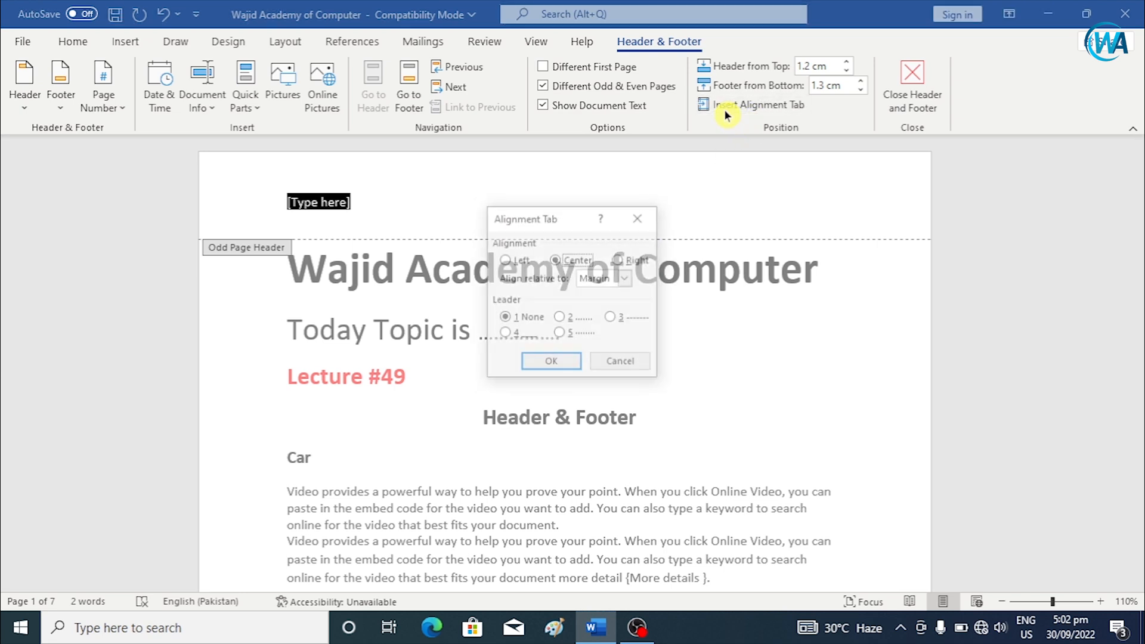
click(645, 221)
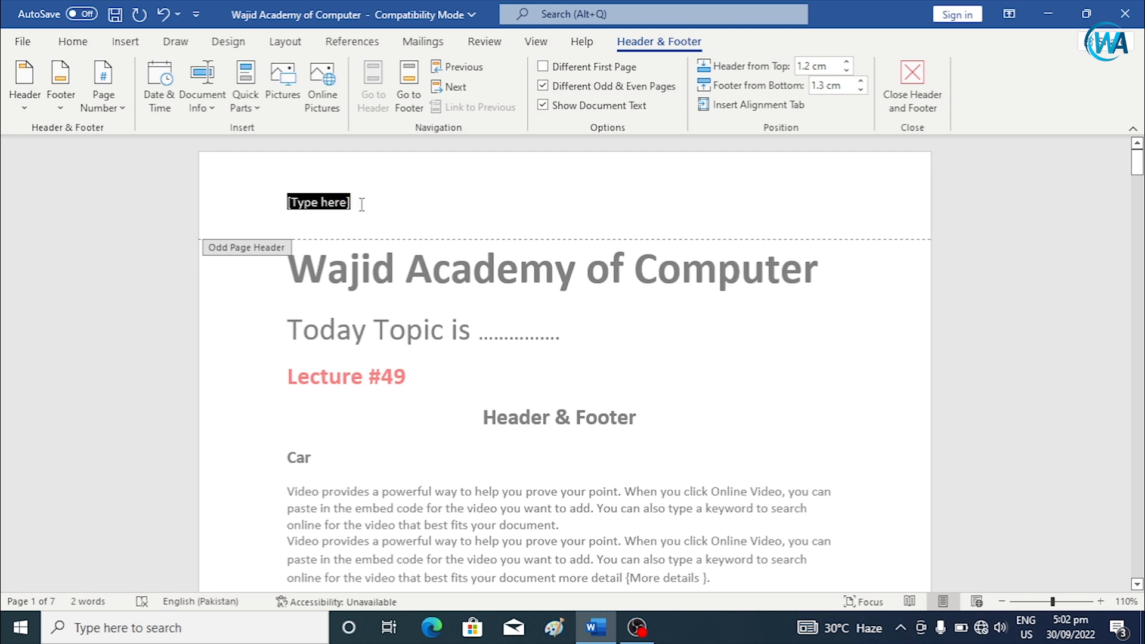
Step: Delete the placeholder from the odd page header and insert a Blank header again
key(Delete)
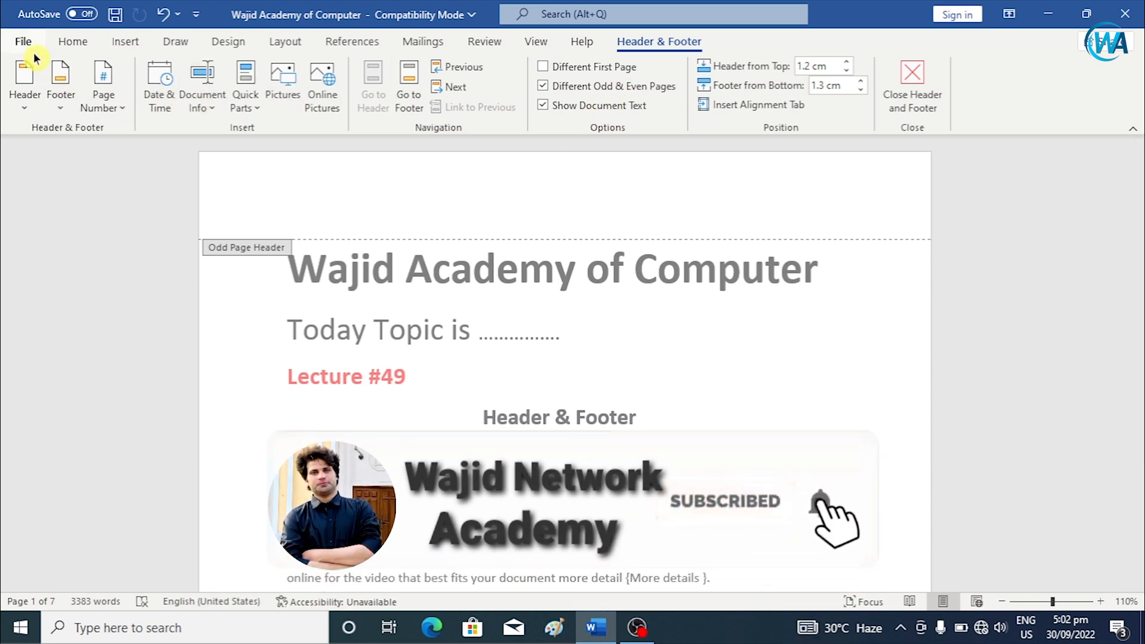
click(67, 48)
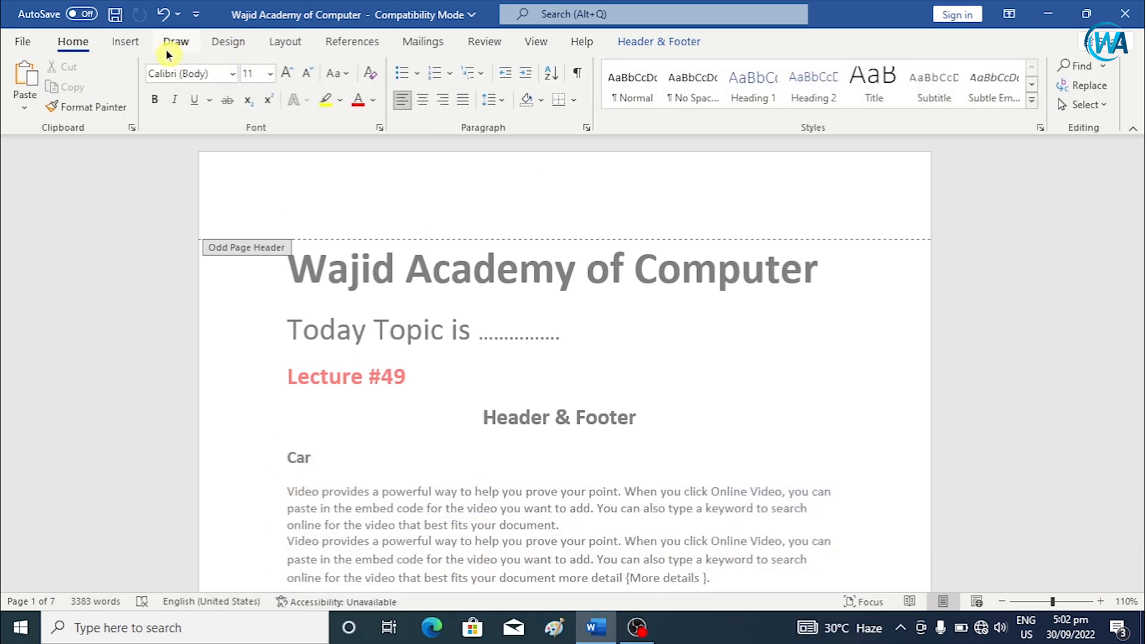
click(125, 41)
click(772, 66)
click(814, 151)
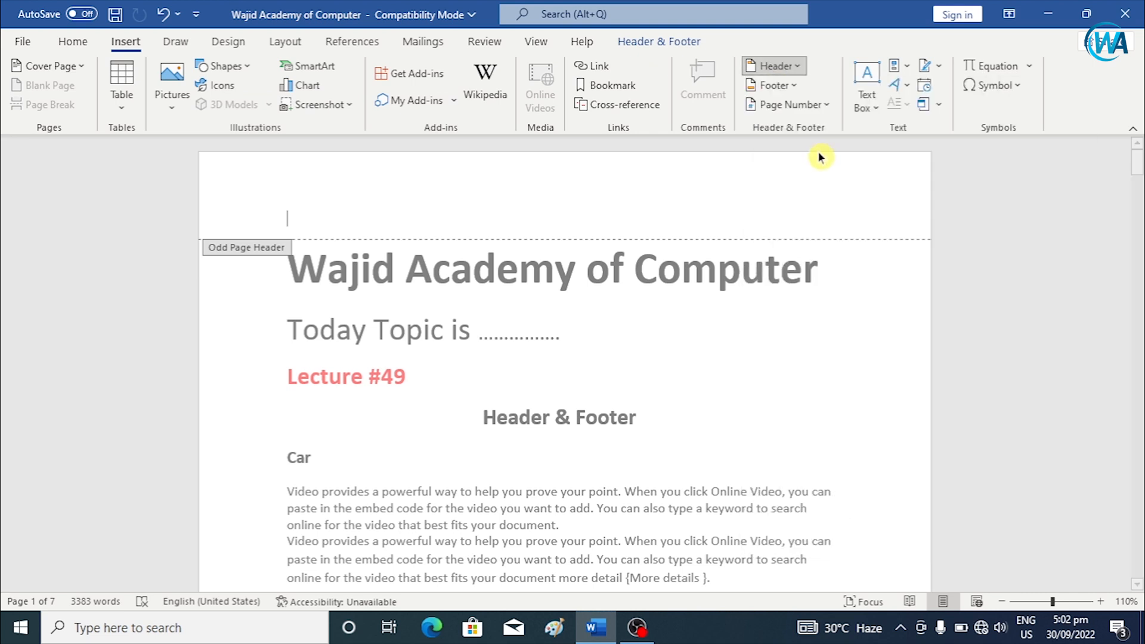
click(358, 207)
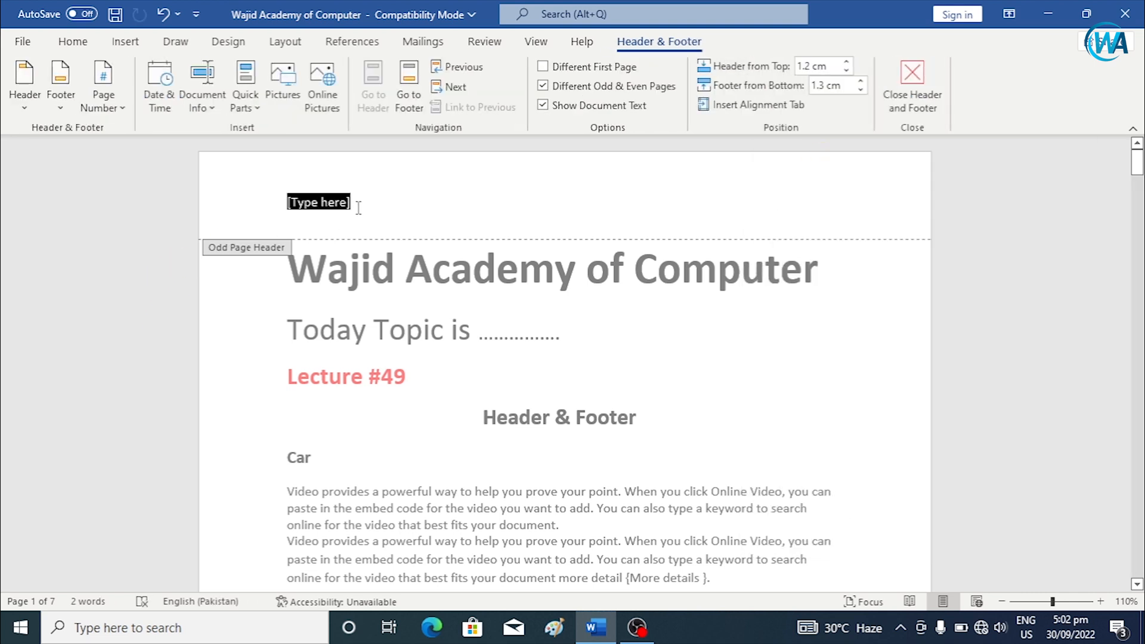
Step: Delete the placeholder text from the odd page header, close header and footer editing, and look over the document pages
key(Delete)
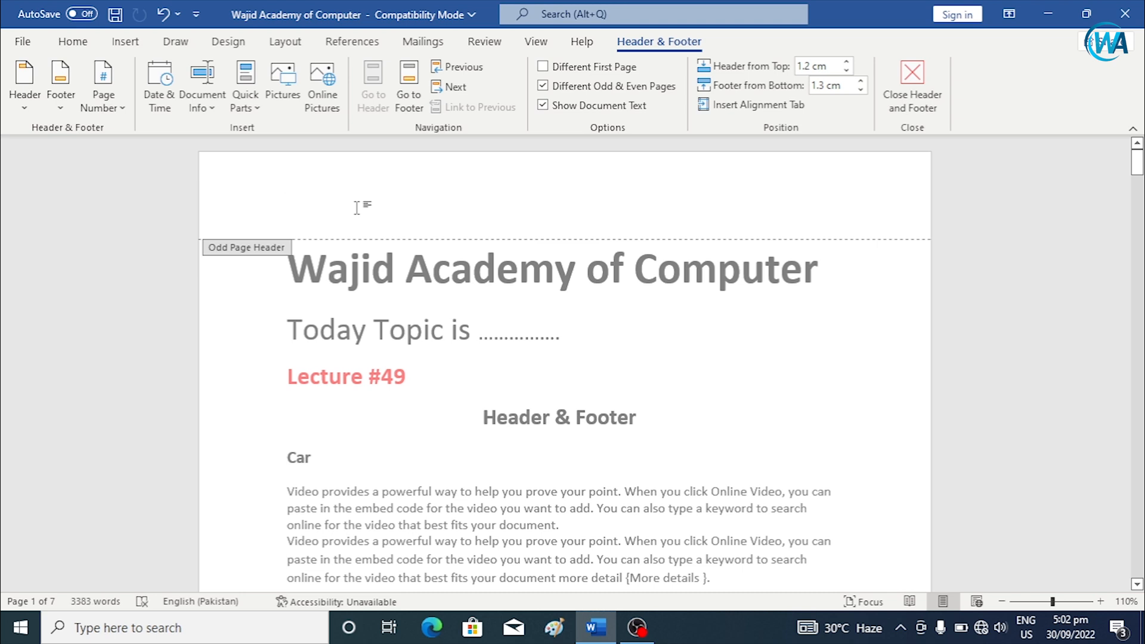
click(924, 110)
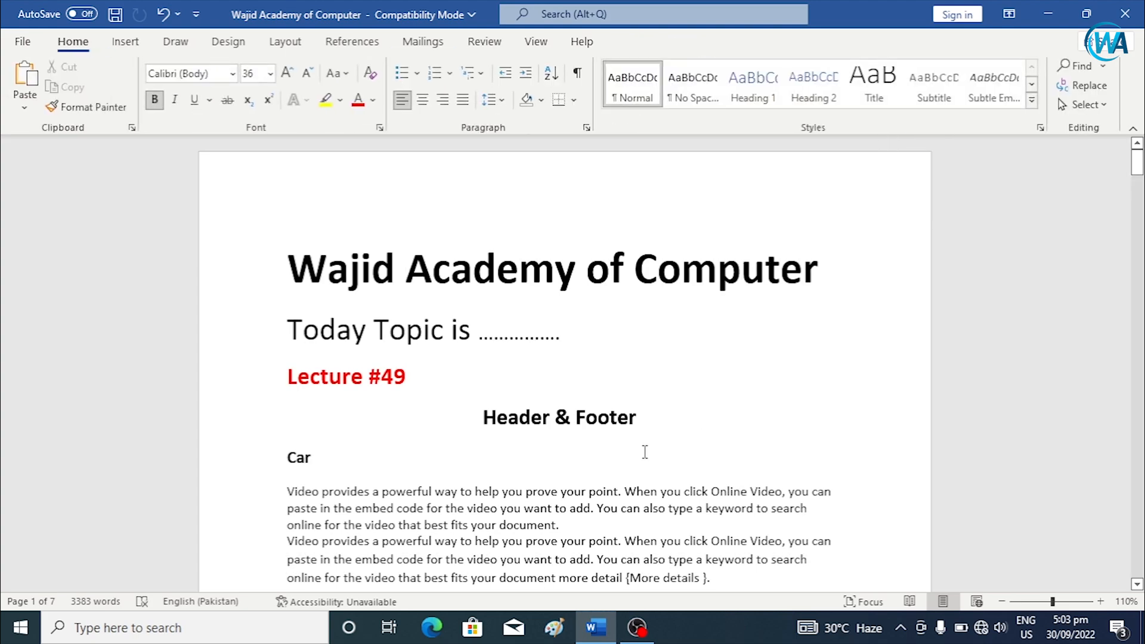
scroll(731, 431, down, 15)
scroll(678, 398, up, 12)
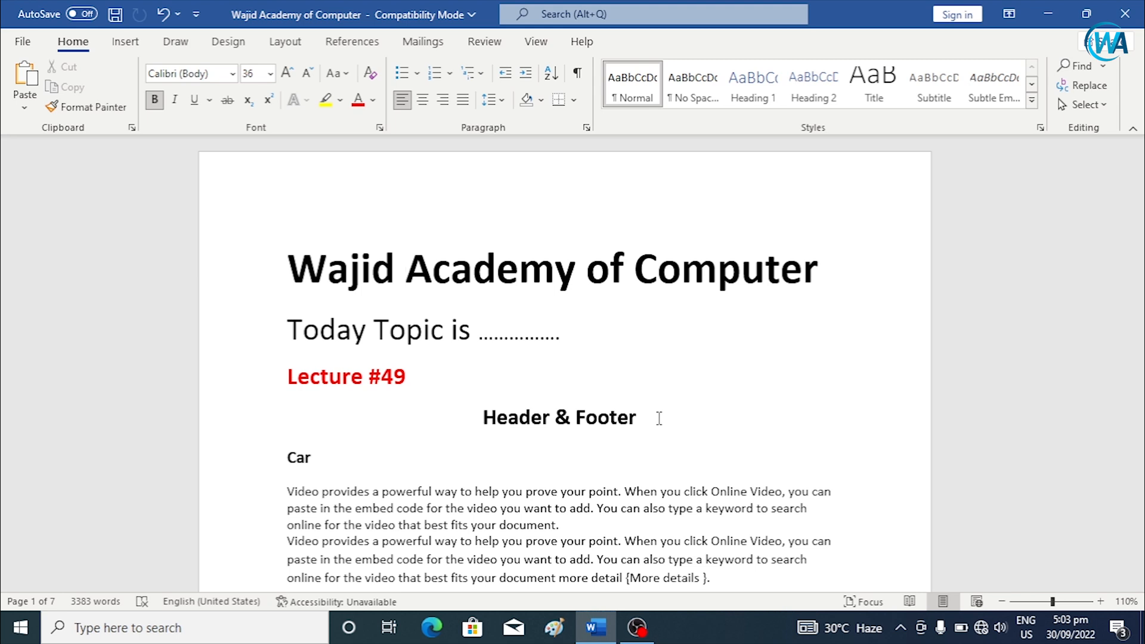
click(121, 42)
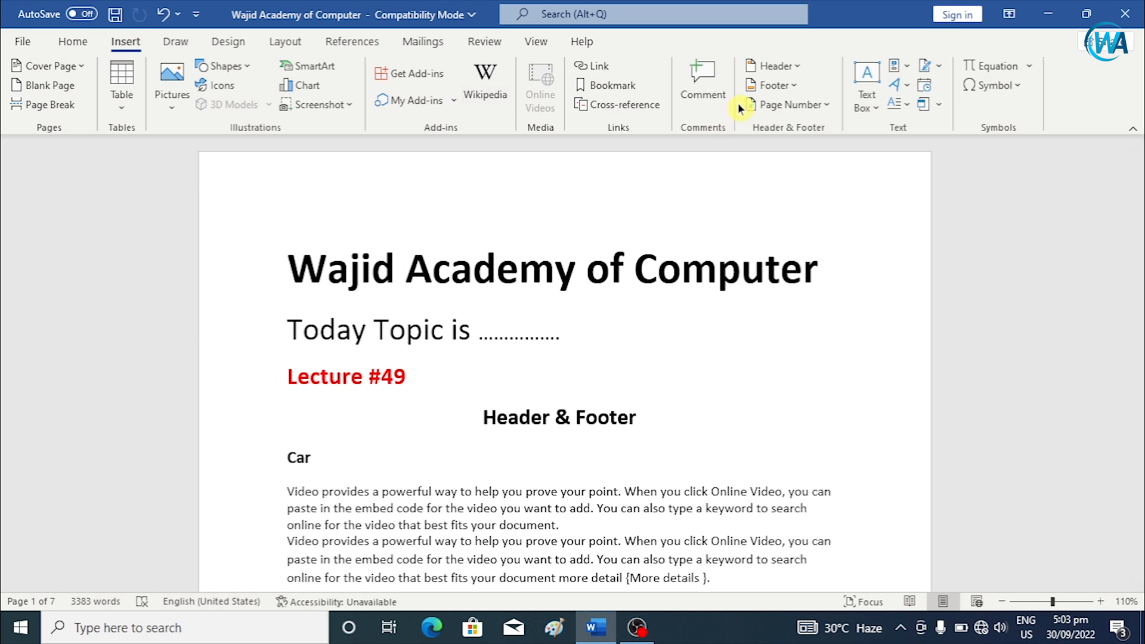
click(775, 67)
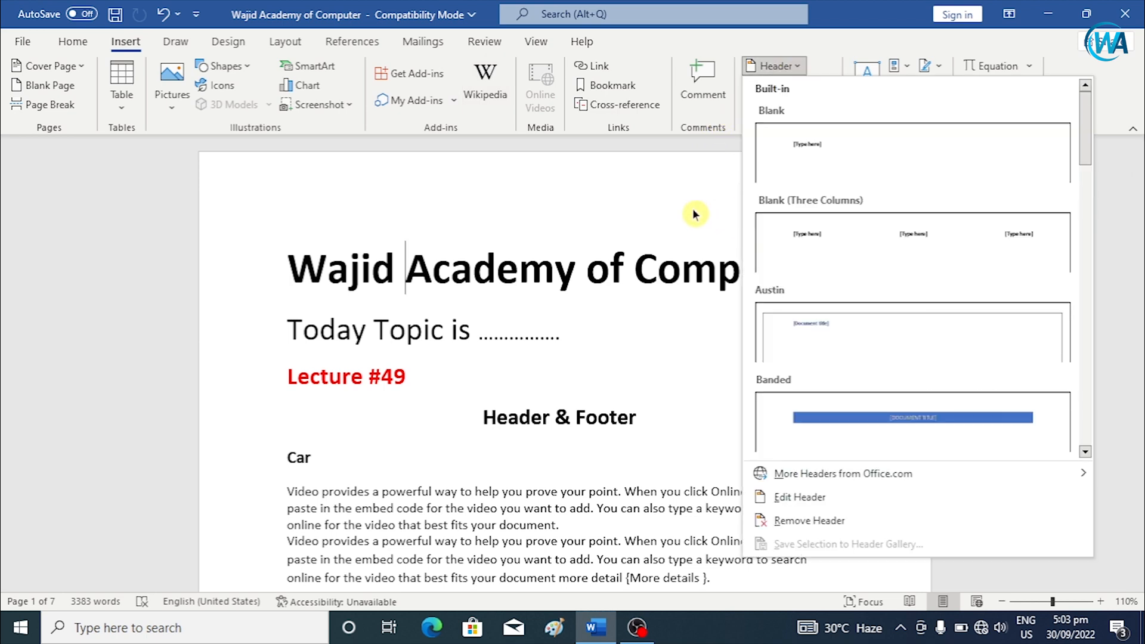
click(672, 188)
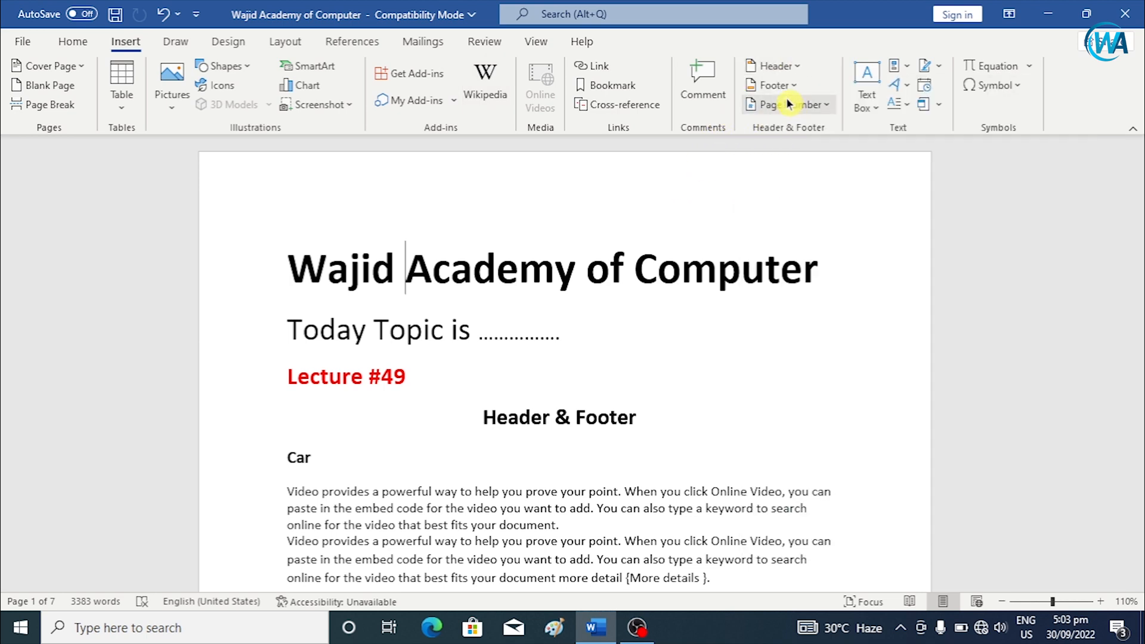